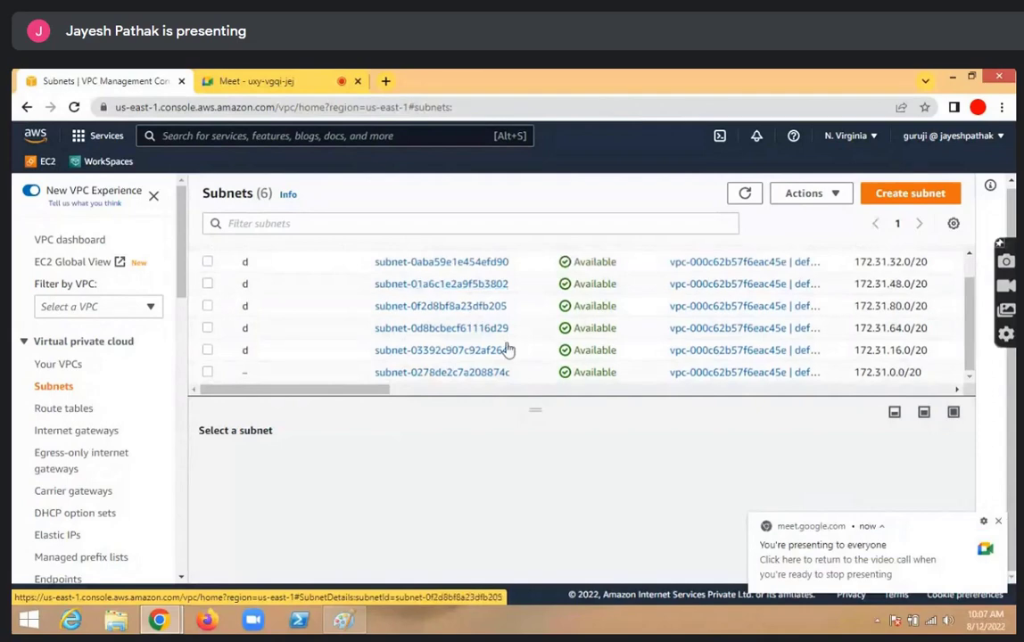
Name the unnamed 172.31.0.0/20 subnet "d" and save it
{"action": "left_click_drag", "start_coordinate": [385, 391], "coordinate": [765, 390]}
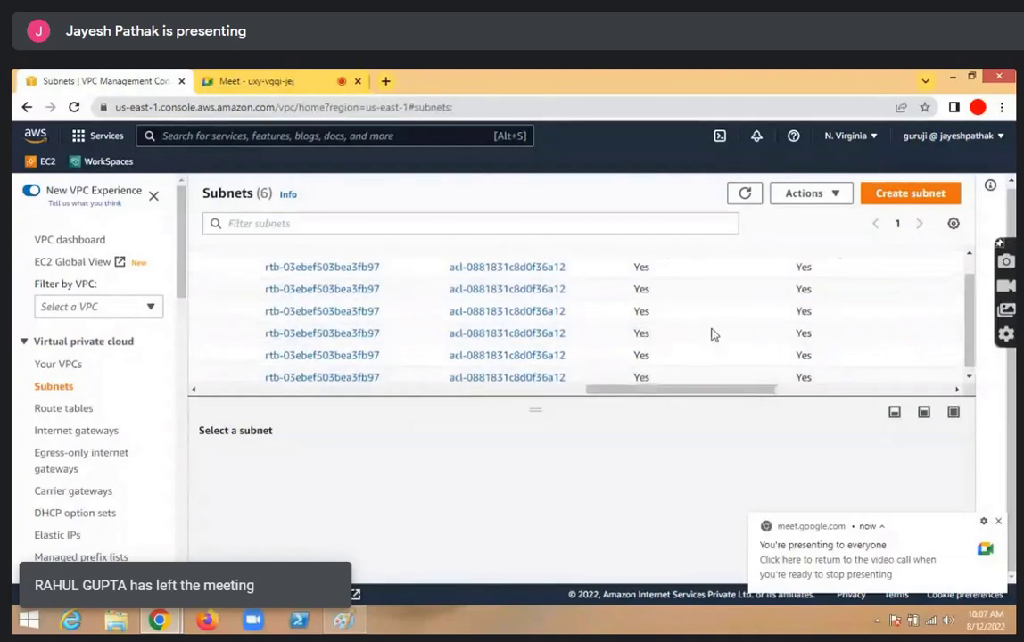
{"action": "scroll", "coordinate": [714, 334], "scroll_direction": "up", "scroll_amount": 1}
{"action": "scroll", "coordinate": [713, 335], "scroll_direction": "down", "scroll_amount": 1}
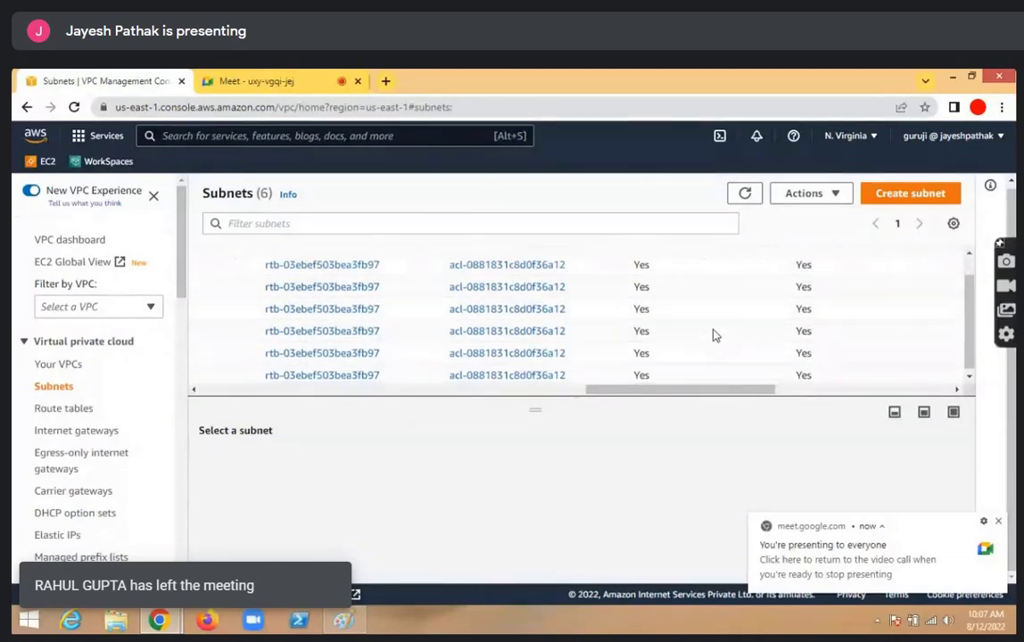
{"action": "scroll", "coordinate": [713, 335], "scroll_direction": "up", "scroll_amount": 1}
{"action": "scroll", "coordinate": [714, 334], "scroll_direction": "down", "scroll_amount": 1}
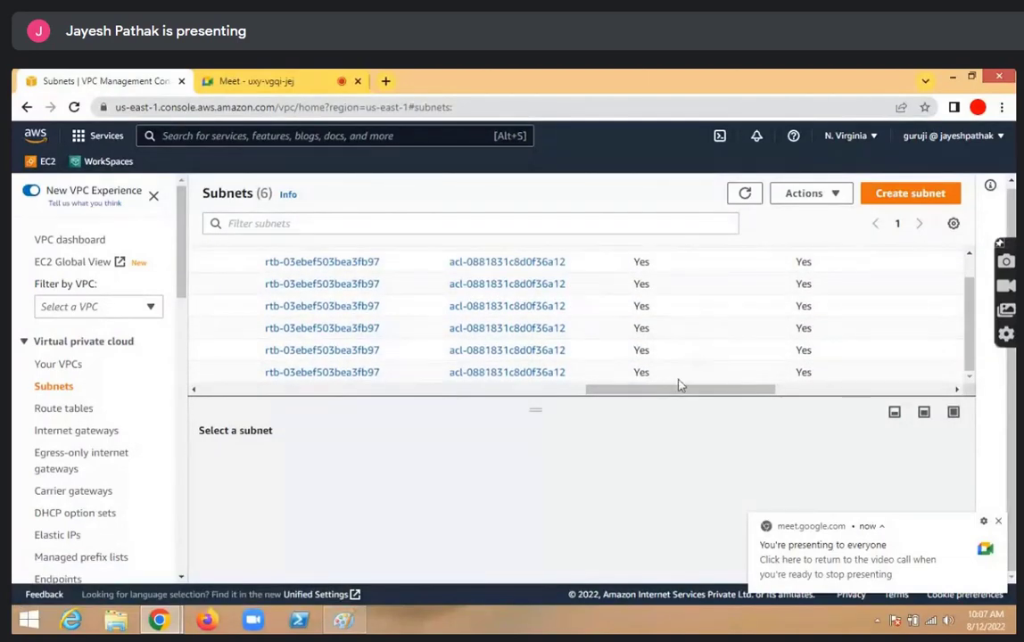
{"action": "left_click_drag", "start_coordinate": [678, 384], "coordinate": [219, 424]}
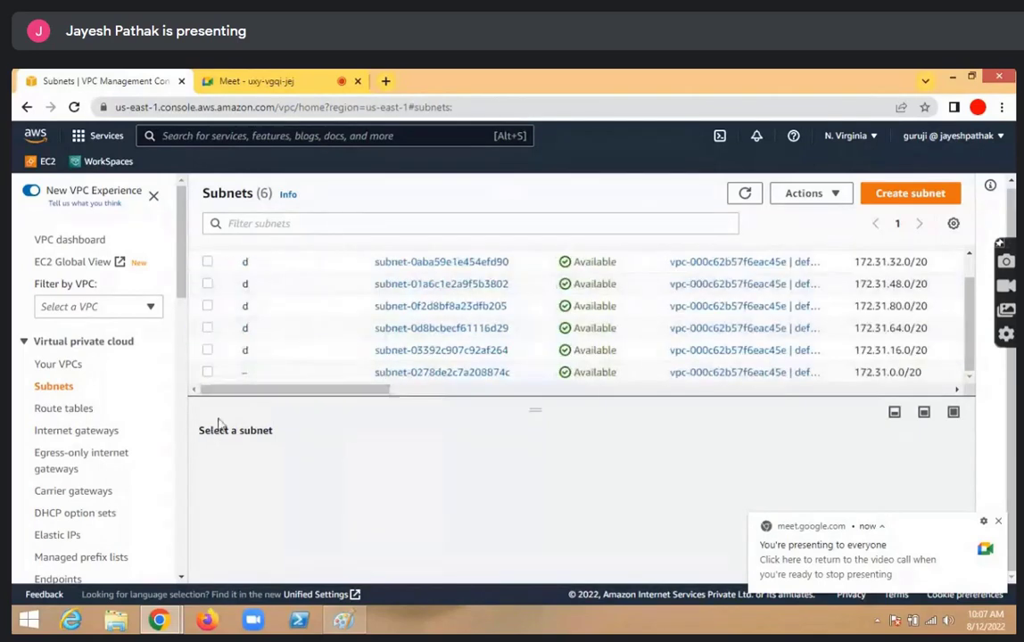
{"action": "left_click", "coordinate": [257, 372]}
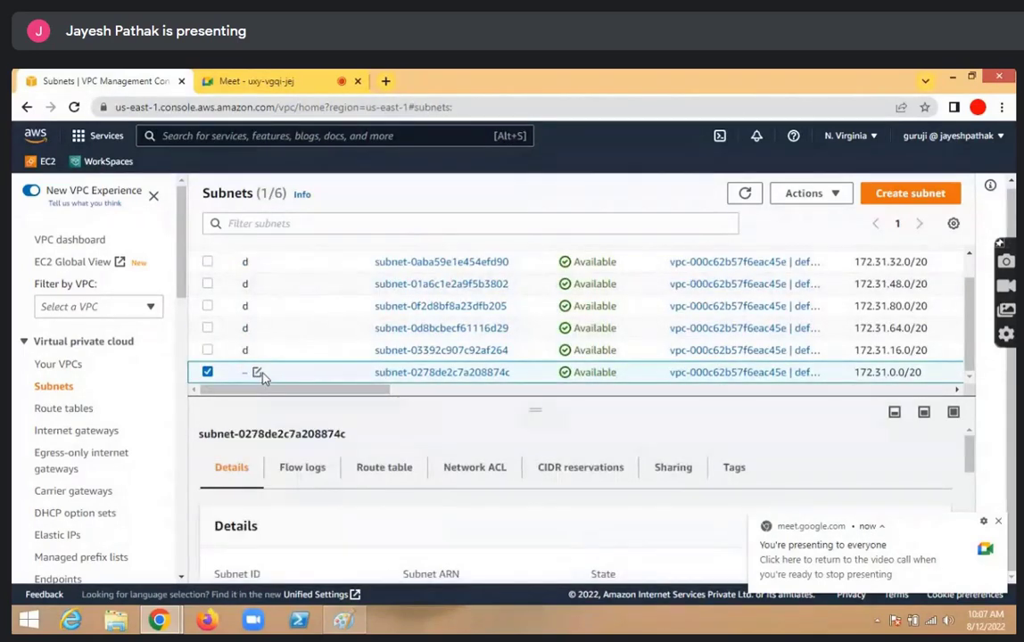
{"action": "left_click", "coordinate": [257, 372]}
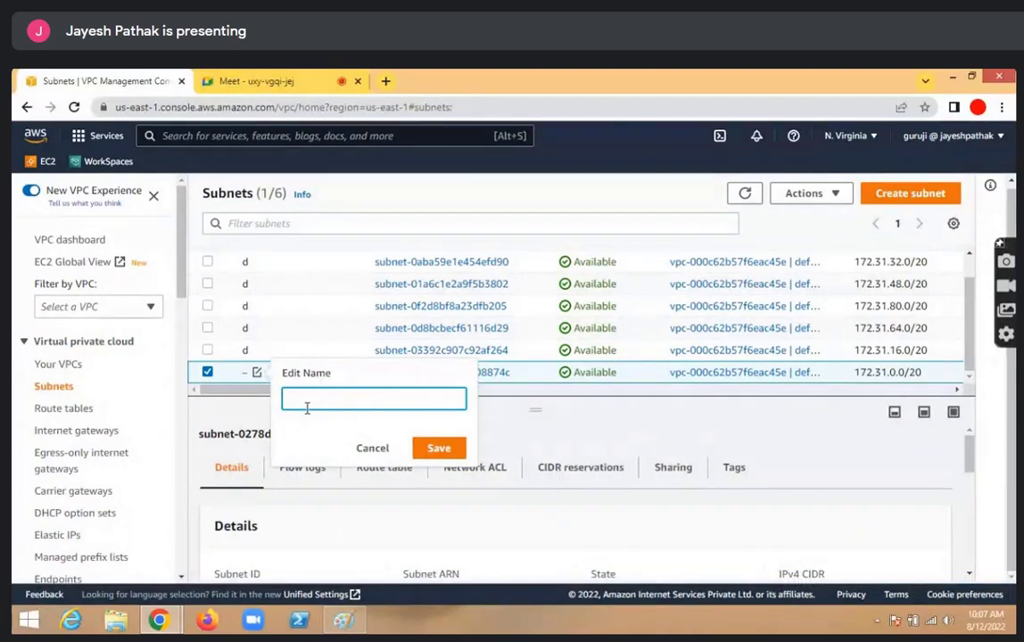
{"action": "type", "text": "d"}
{"action": "key", "text": "Return"}
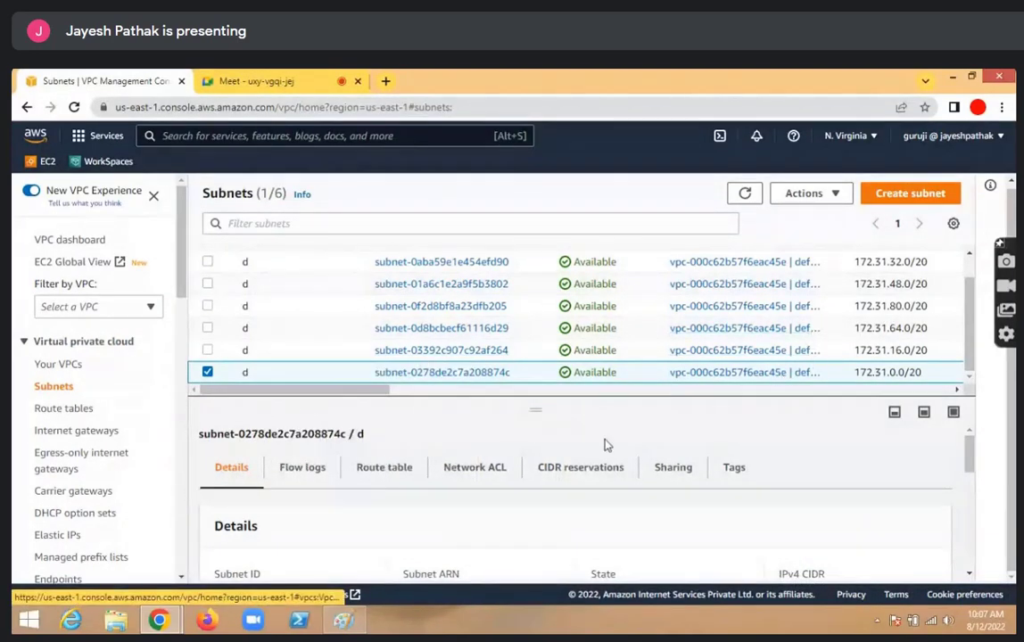
Start creating a new VPC from the VPC list and set its name tag to MY-Vpc
{"action": "left_click", "coordinate": [55, 364]}
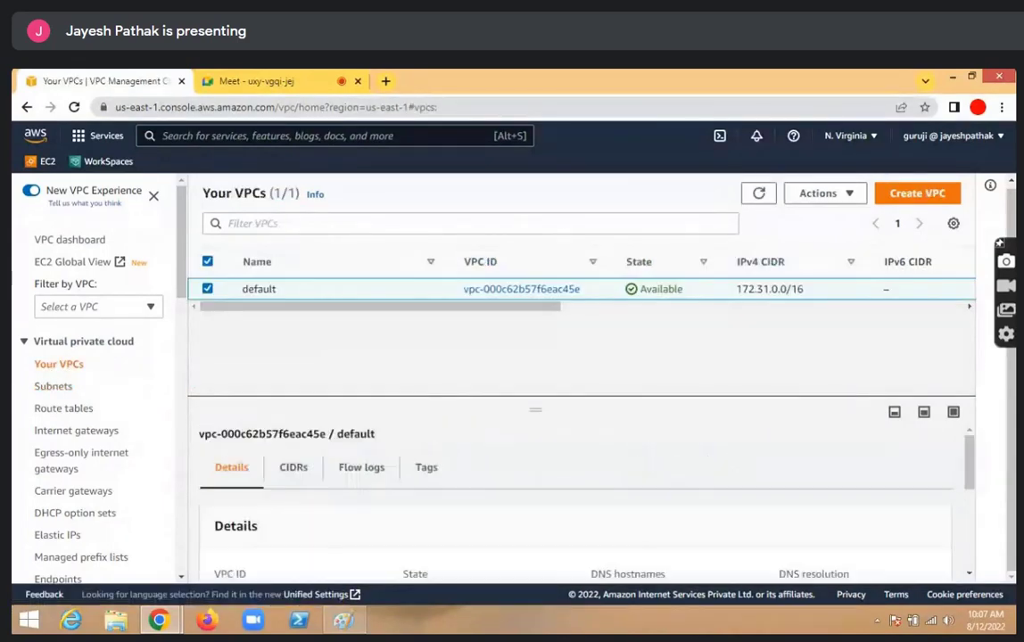
{"action": "left_click", "coordinate": [910, 194]}
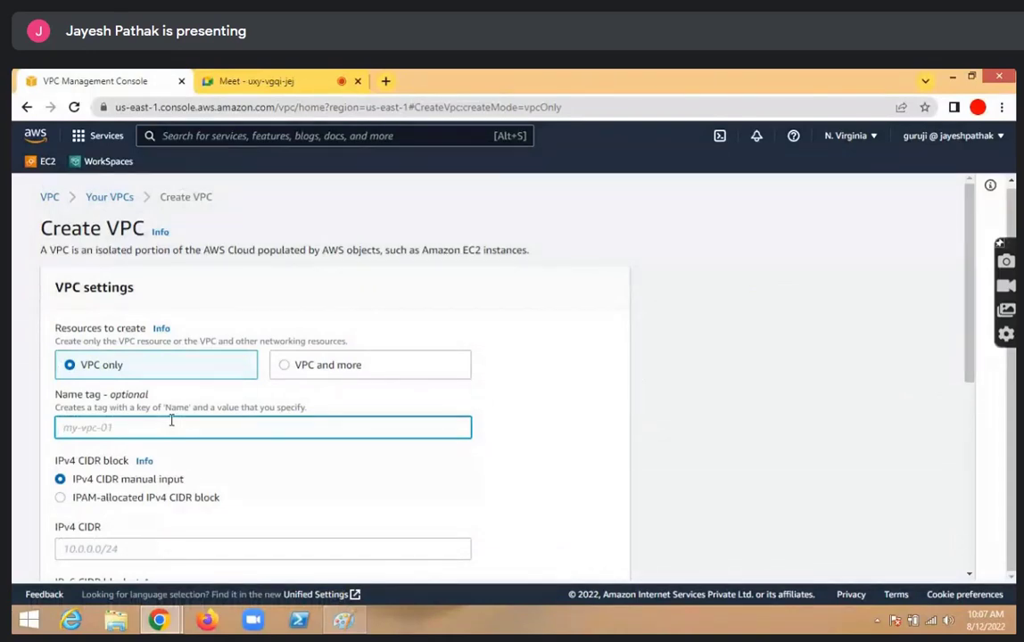
{"action": "type", "text": "MY-Vpc"}
{"action": "scroll", "coordinate": [171, 423], "scroll_direction": "down", "scroll_amount": 1}
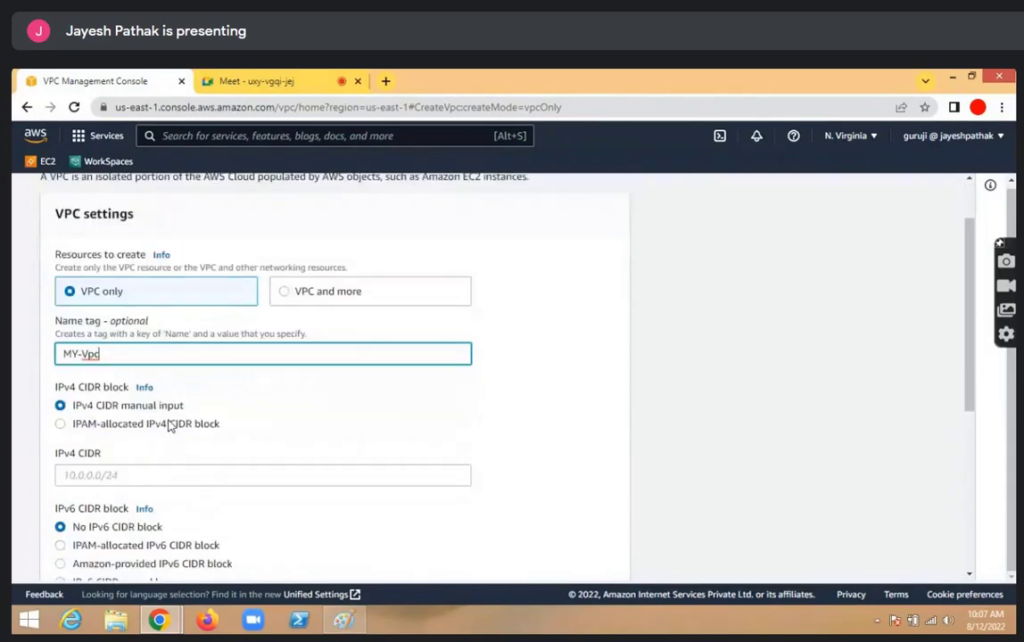
Set the manual IPv4 CIDR of the new VPC to 10.0.0.0/16 with VPC only as the resource to create
{"action": "left_click", "coordinate": [155, 471]}
{"action": "type", "text": "1"}
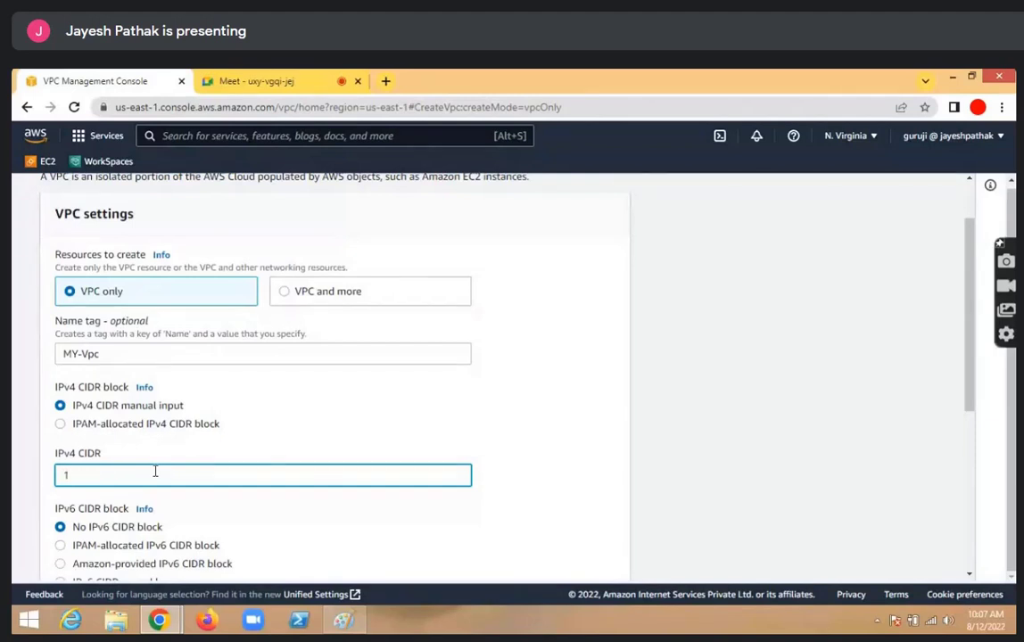
{"action": "type", "text": "0"}
{"action": "type", "text": ".0.0."}
{"action": "left_click", "coordinate": [285, 298]}
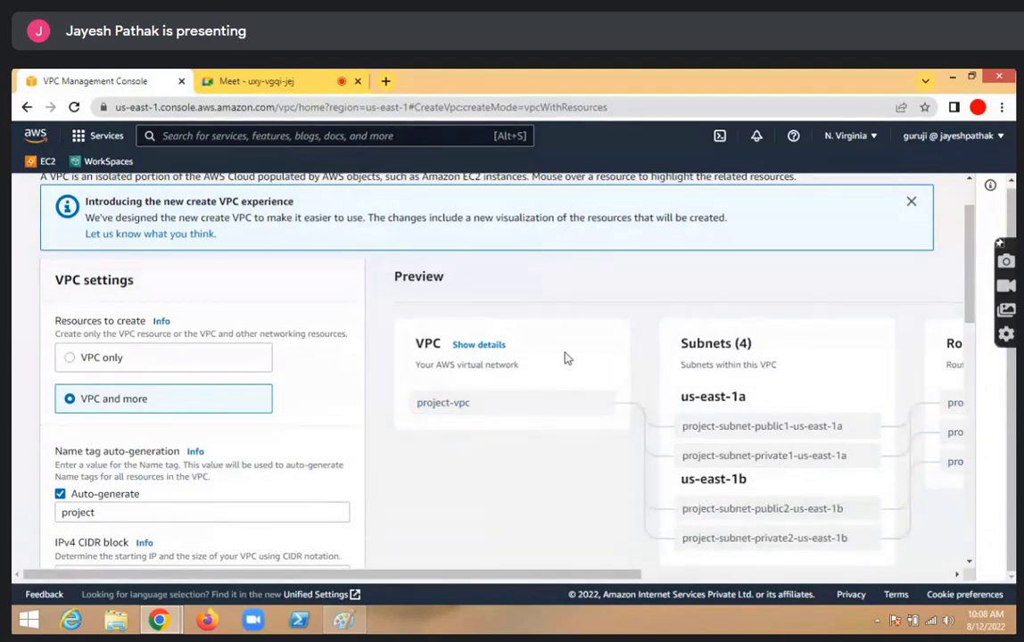
{"action": "left_click", "coordinate": [76, 357]}
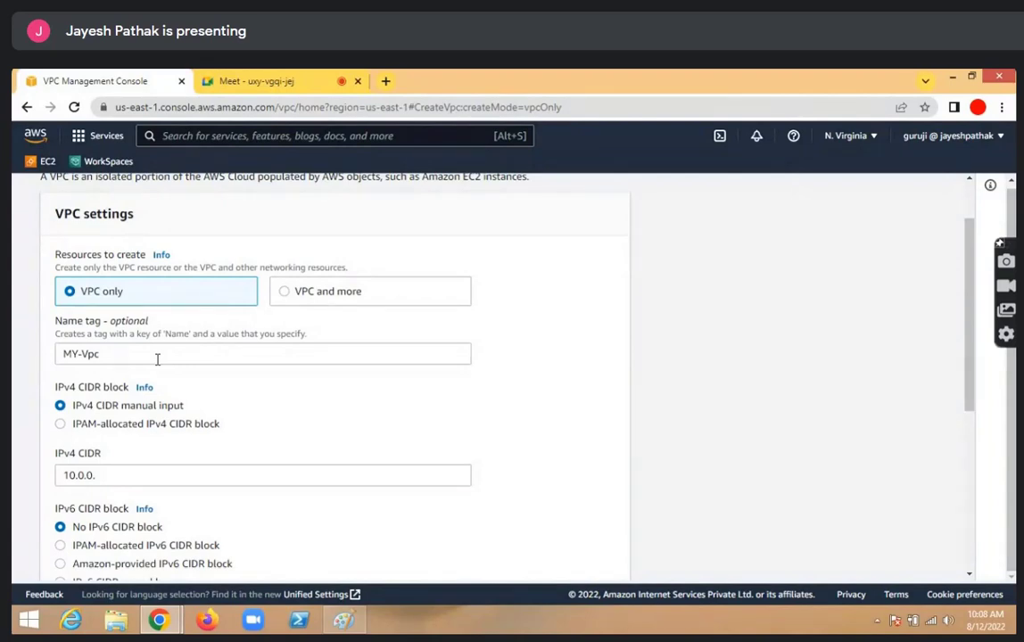
{"action": "scroll", "coordinate": [126, 428], "scroll_direction": "down", "scroll_amount": 1}
{"action": "left_click", "coordinate": [126, 412]}
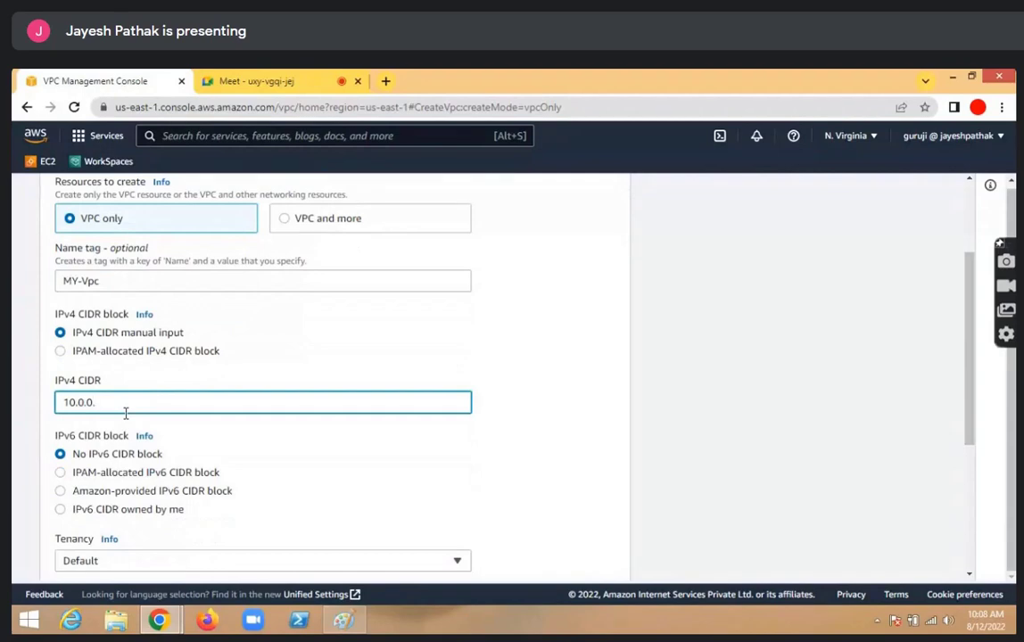
{"action": "type", "text": "0/16"}
{"action": "left_click_drag", "start_coordinate": [59, 403], "coordinate": [139, 406]}
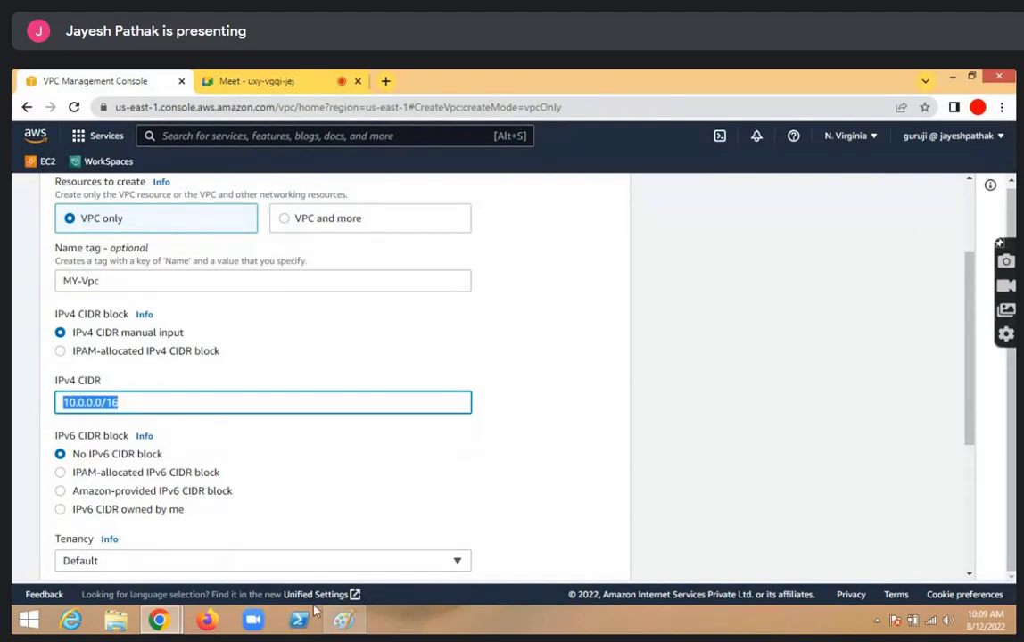
{"action": "left_click", "coordinate": [391, 521]}
Review the new VPC's IPv6 CIDR, tenancy and tag settings
{"action": "scroll", "coordinate": [411, 487], "scroll_direction": "up", "scroll_amount": 1}
{"action": "scroll", "coordinate": [412, 488], "scroll_direction": "down", "scroll_amount": 2}
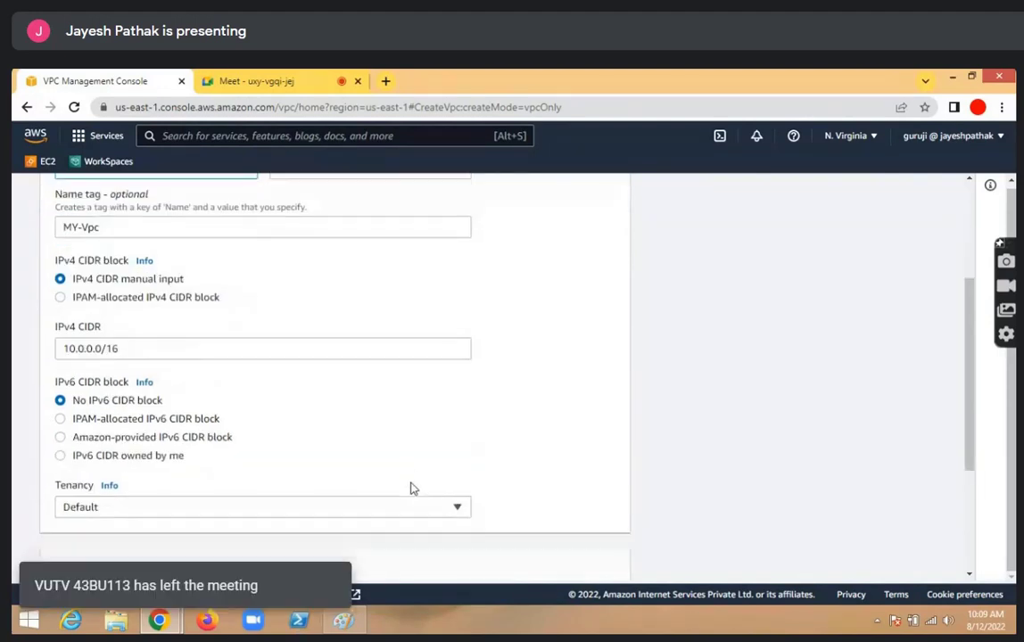
{"action": "scroll", "coordinate": [412, 488], "scroll_direction": "down", "scroll_amount": 2}
{"action": "scroll", "coordinate": [414, 484], "scroll_direction": "up", "scroll_amount": 1}
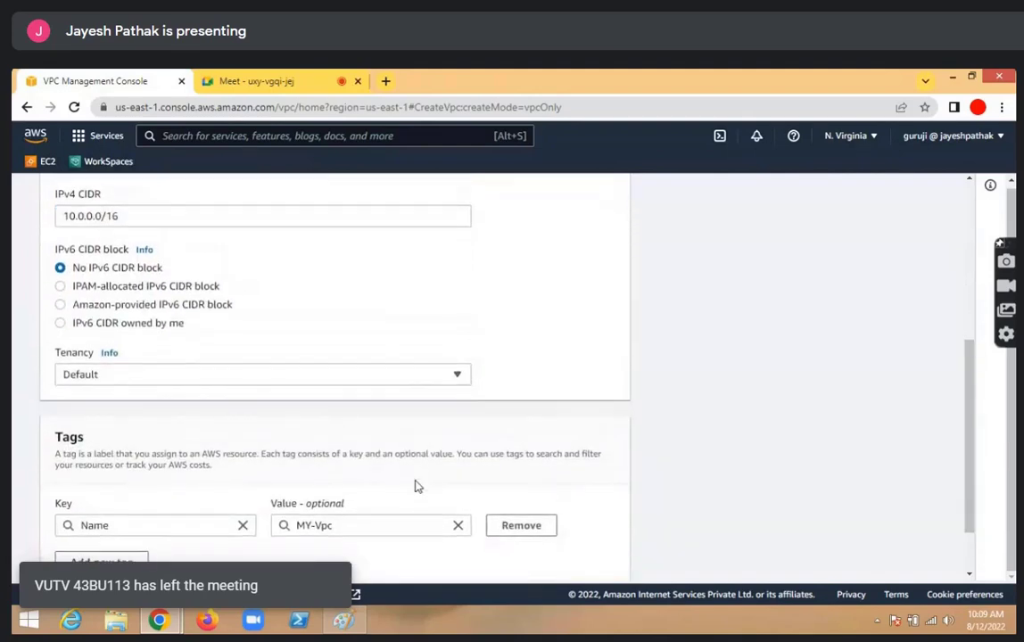
{"action": "scroll", "coordinate": [414, 486], "scroll_direction": "down", "scroll_amount": 1}
{"action": "scroll", "coordinate": [414, 486], "scroll_direction": "down", "scroll_amount": 1}
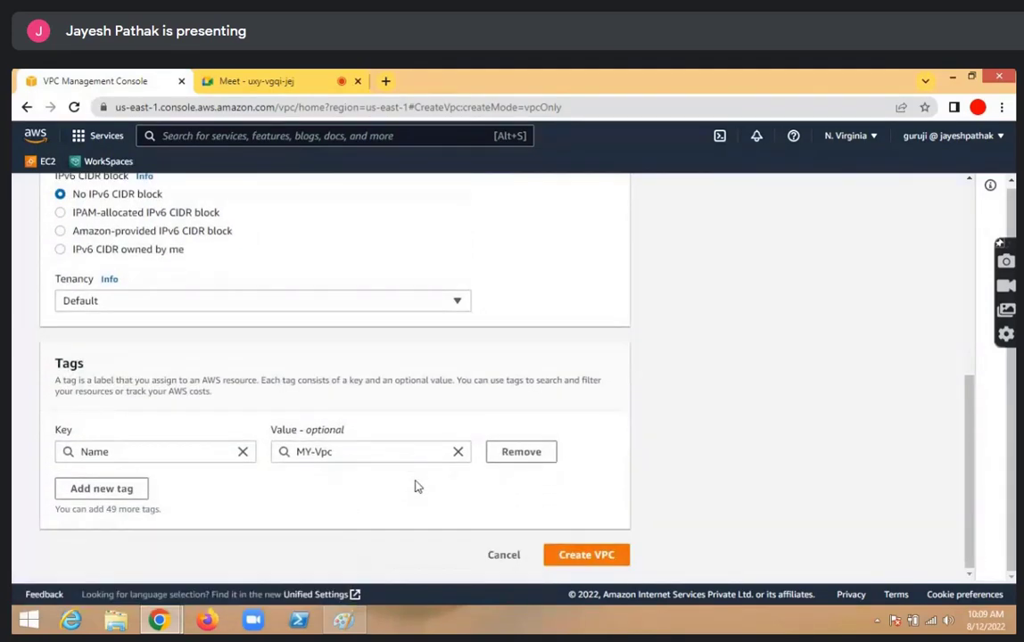
{"action": "scroll", "coordinate": [416, 481], "scroll_direction": "up", "scroll_amount": 1}
{"action": "scroll", "coordinate": [415, 482], "scroll_direction": "down", "scroll_amount": 1}
{"action": "scroll", "coordinate": [416, 481], "scroll_direction": "up", "scroll_amount": 1}
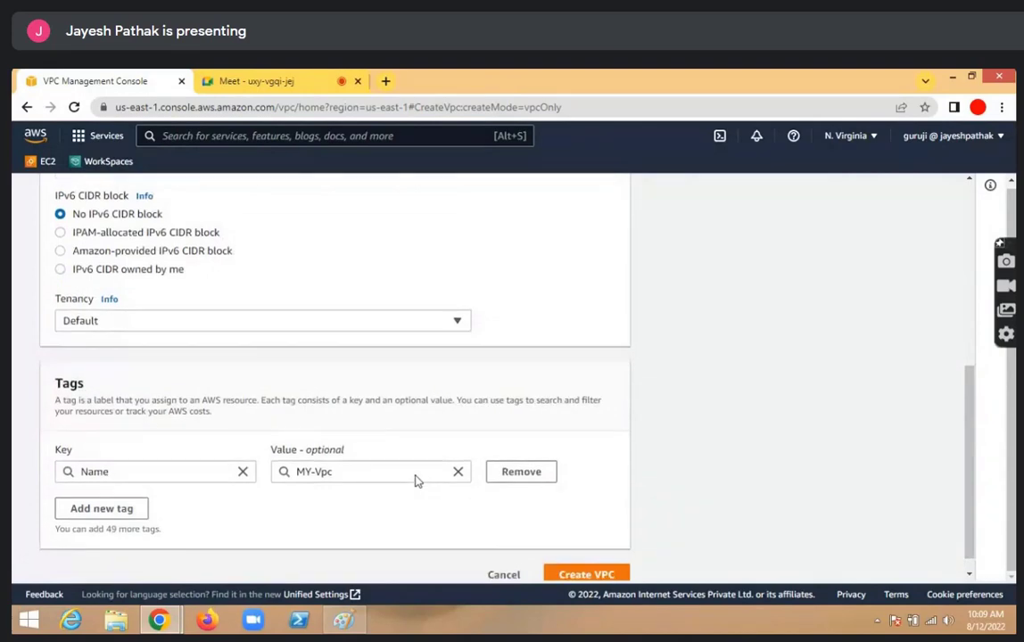
{"action": "scroll", "coordinate": [415, 482], "scroll_direction": "down", "scroll_amount": 1}
{"action": "scroll", "coordinate": [415, 480], "scroll_direction": "up", "scroll_amount": 1}
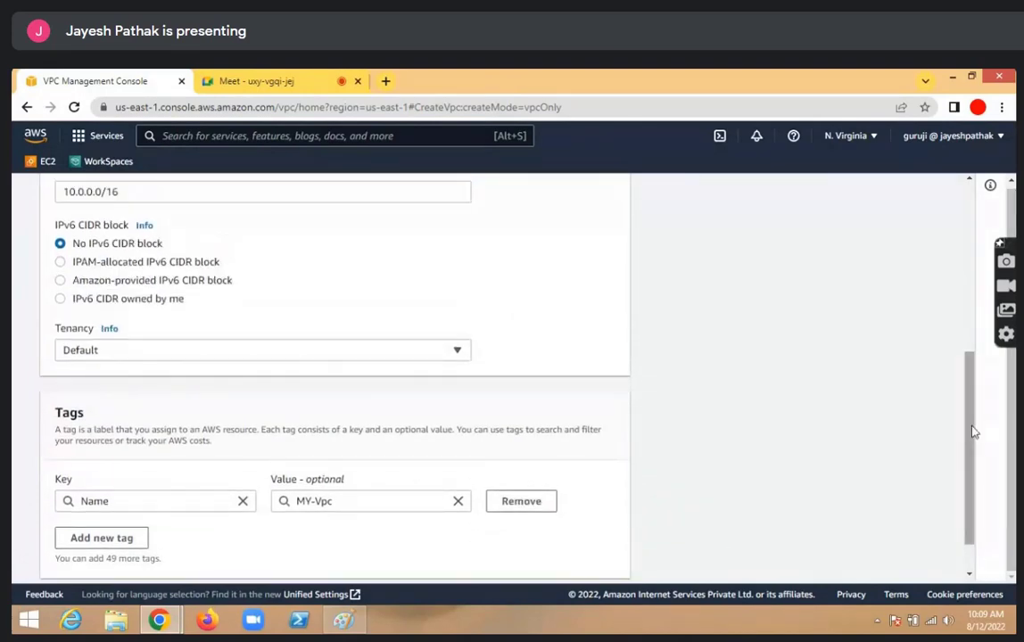
Create the VPC MY-Vpc with default tenancy and no IPv6 CIDR block
{"action": "left_click_drag", "start_coordinate": [974, 432], "coordinate": [990, 521]}
{"action": "left_click", "coordinate": [662, 443]}
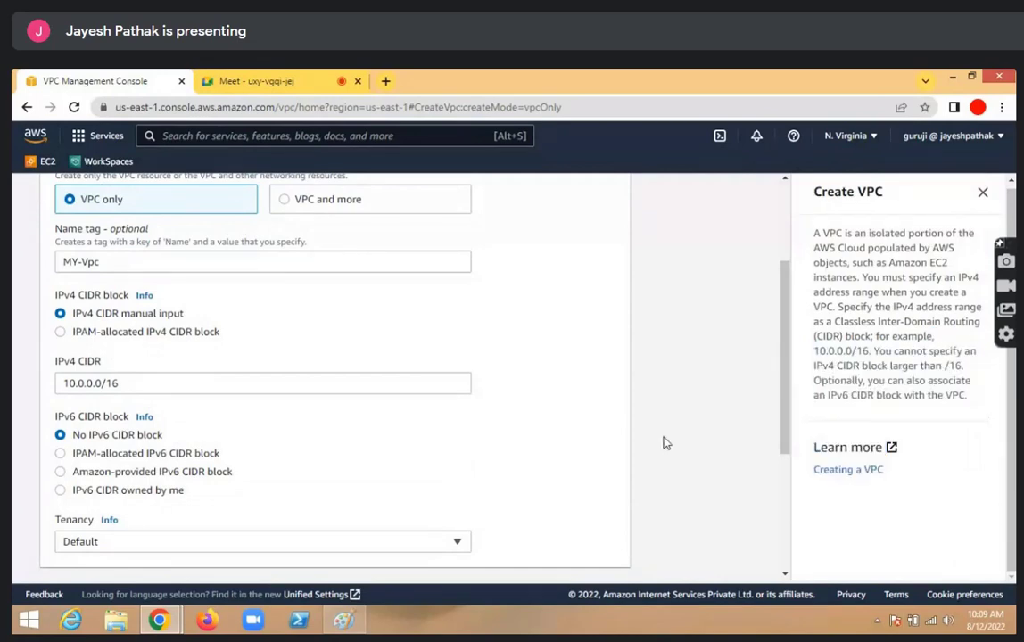
{"action": "left_click", "coordinate": [982, 192]}
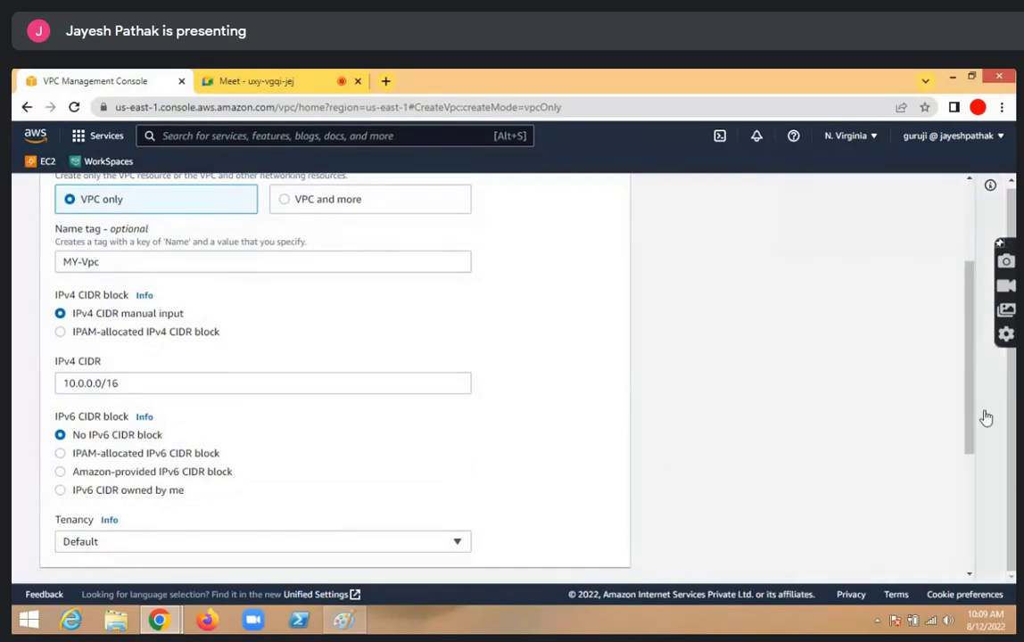
{"action": "left_click_drag", "start_coordinate": [986, 417], "coordinate": [979, 542]}
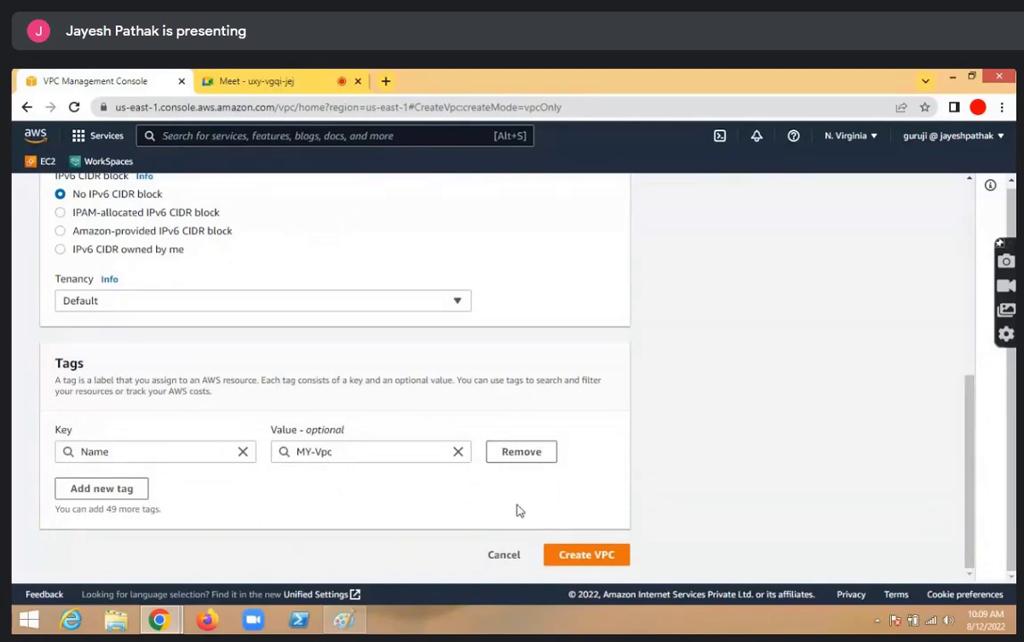
{"action": "left_click", "coordinate": [568, 554]}
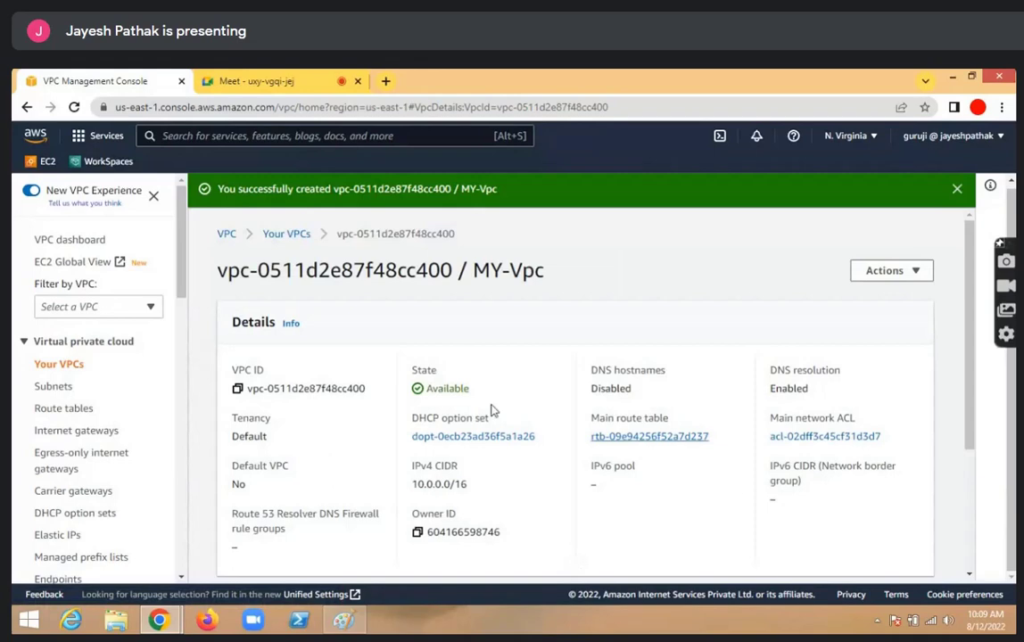
Start creating a subnet and select MY-Vpc as its VPC
{"action": "left_click", "coordinate": [57, 389]}
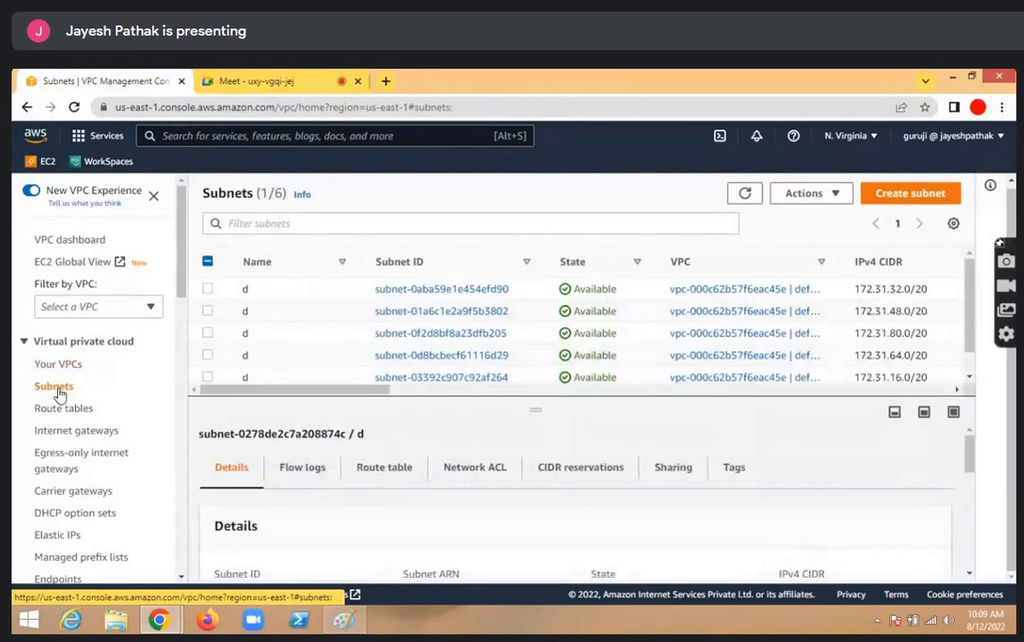
{"action": "left_click", "coordinate": [919, 196]}
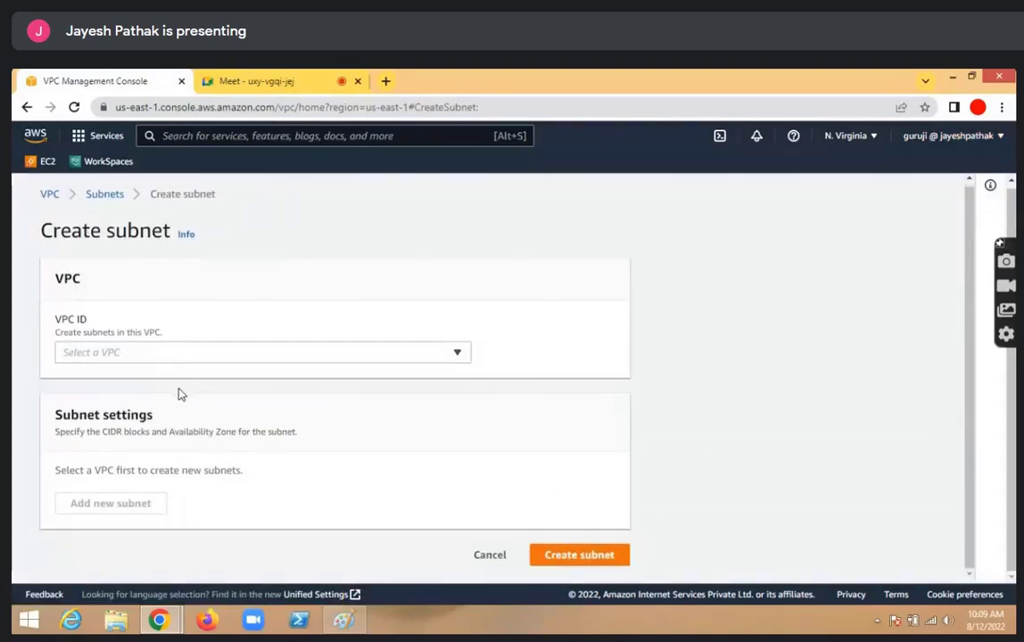
{"action": "left_click", "coordinate": [200, 357]}
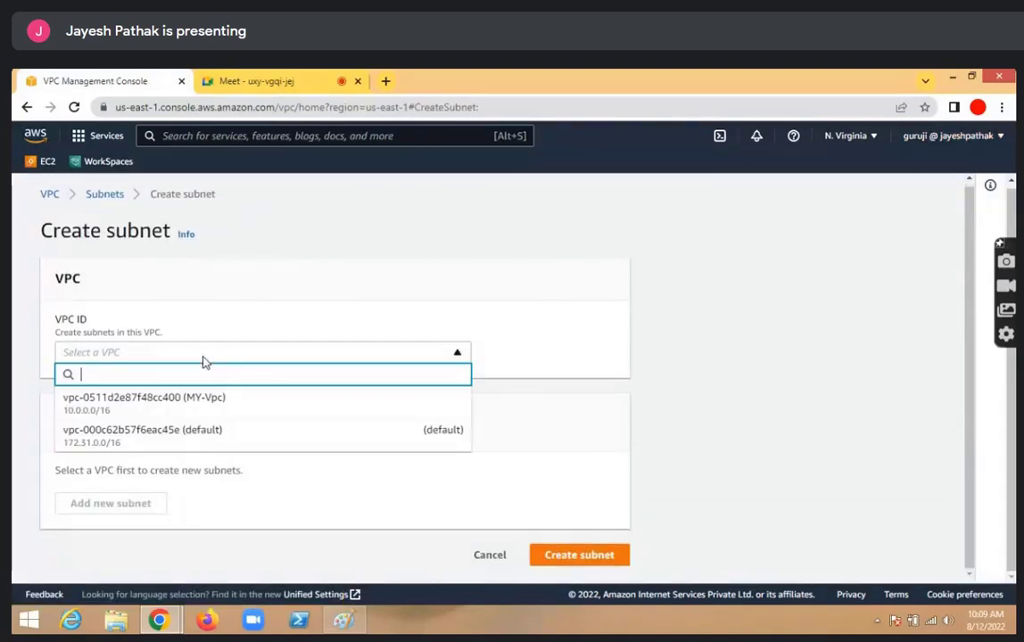
{"action": "left_click", "coordinate": [213, 402]}
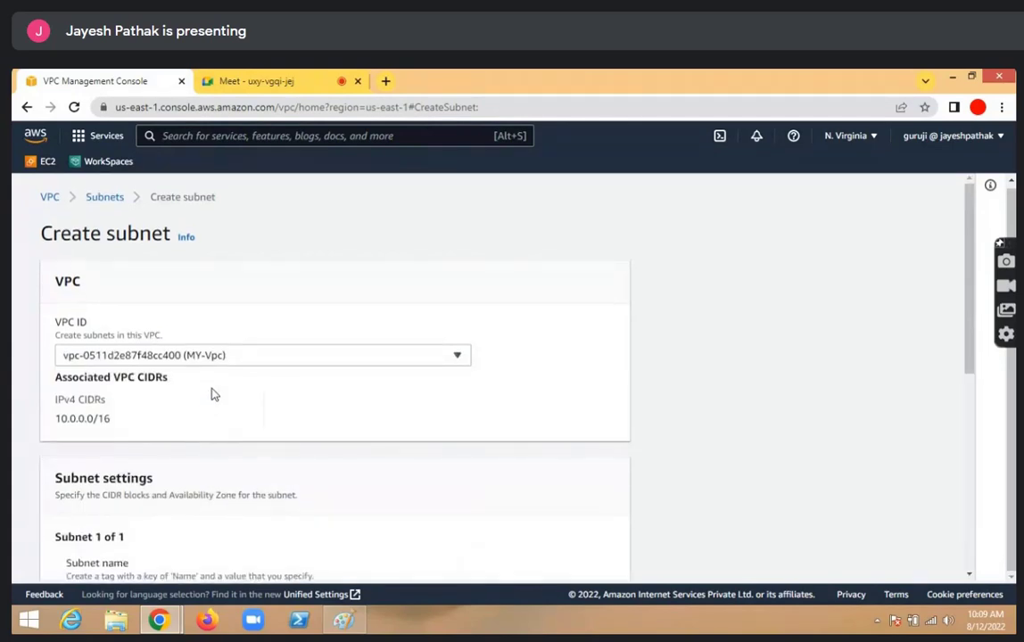
{"action": "scroll", "coordinate": [788, 463], "scroll_direction": "down", "scroll_amount": 1}
{"action": "scroll", "coordinate": [817, 410], "scroll_direction": "down", "scroll_amount": 2}
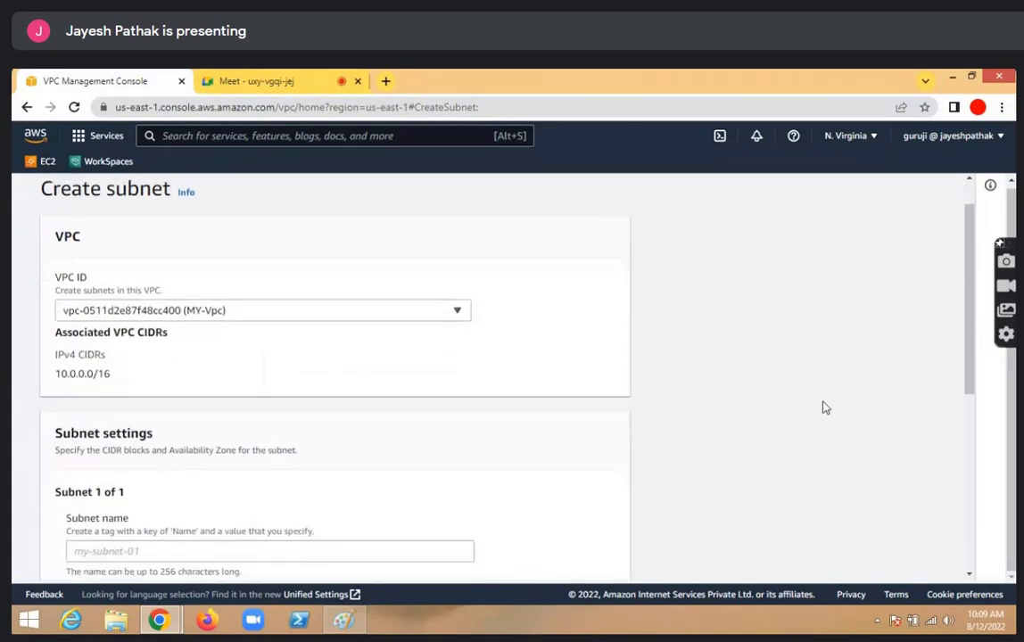
{"action": "scroll", "coordinate": [811, 405], "scroll_direction": "up", "scroll_amount": 3}
{"action": "scroll", "coordinate": [813, 406], "scroll_direction": "down", "scroll_amount": 1}
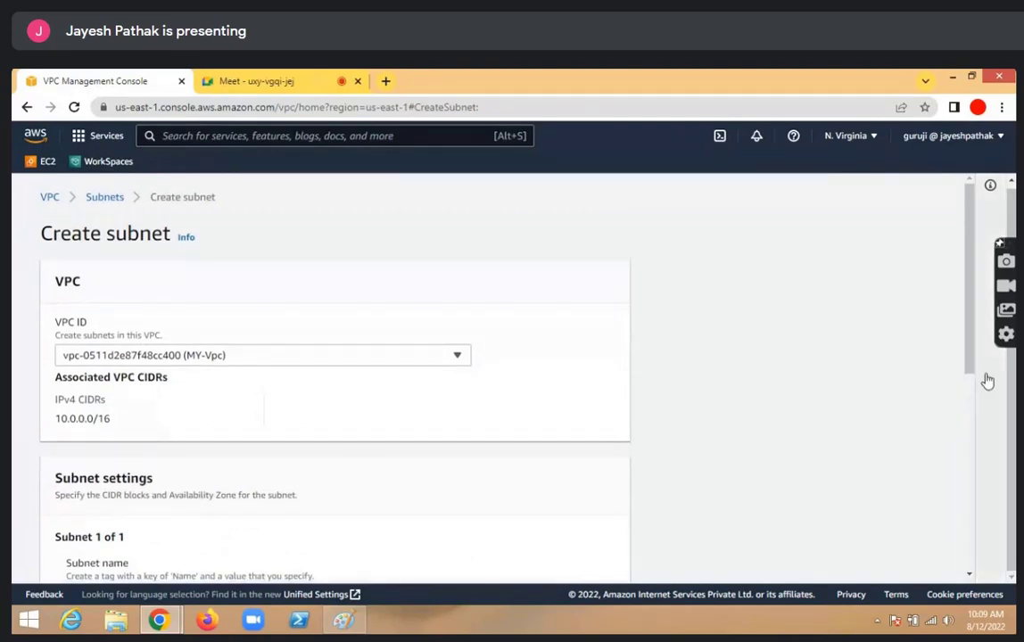
{"action": "scroll", "coordinate": [977, 374], "scroll_direction": "down", "scroll_amount": 2}
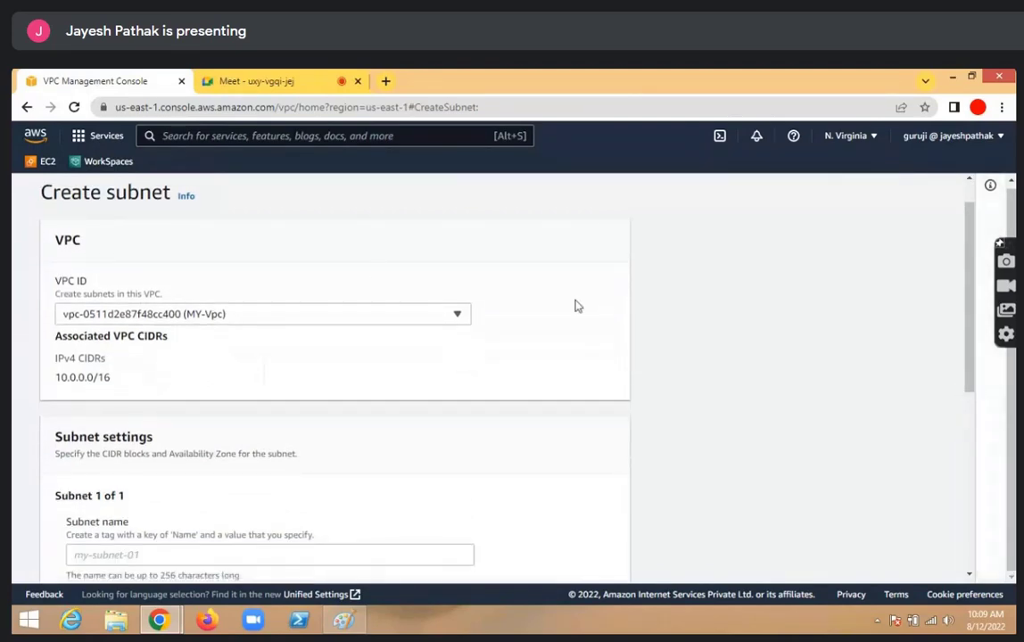
Check the participant list of the Google Meet call, and return to the subnet creation form in the AWS console
{"action": "left_click", "coordinate": [267, 83]}
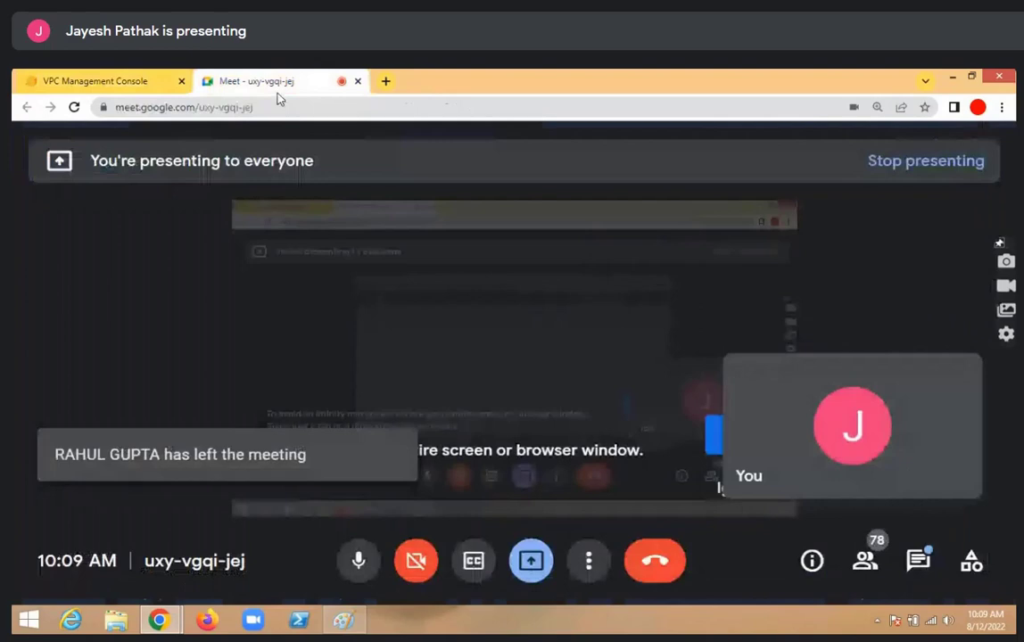
{"action": "left_click", "coordinate": [865, 569]}
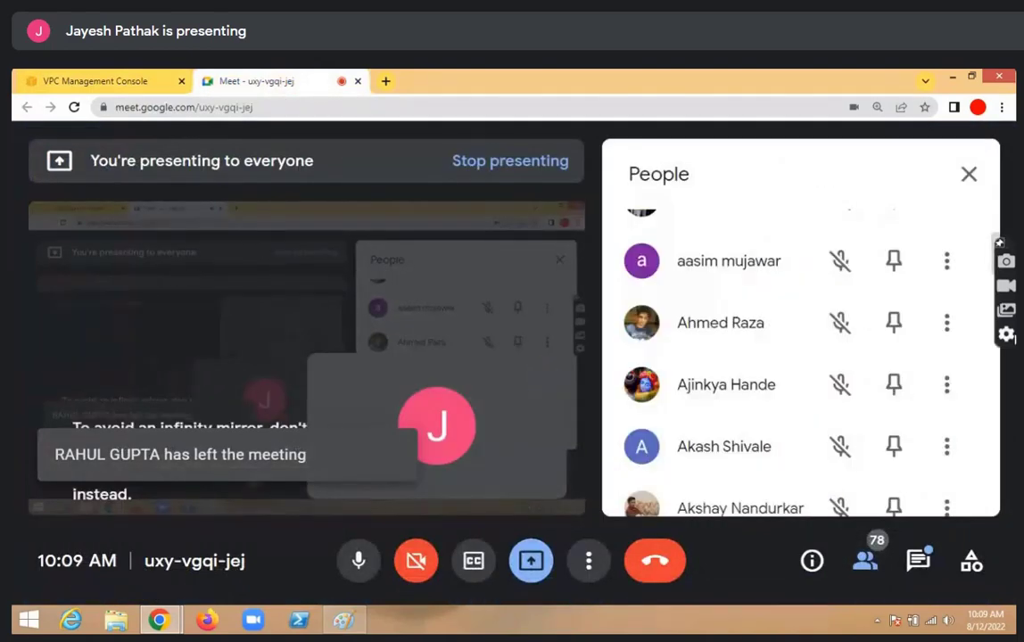
{"action": "left_click", "coordinate": [968, 175]}
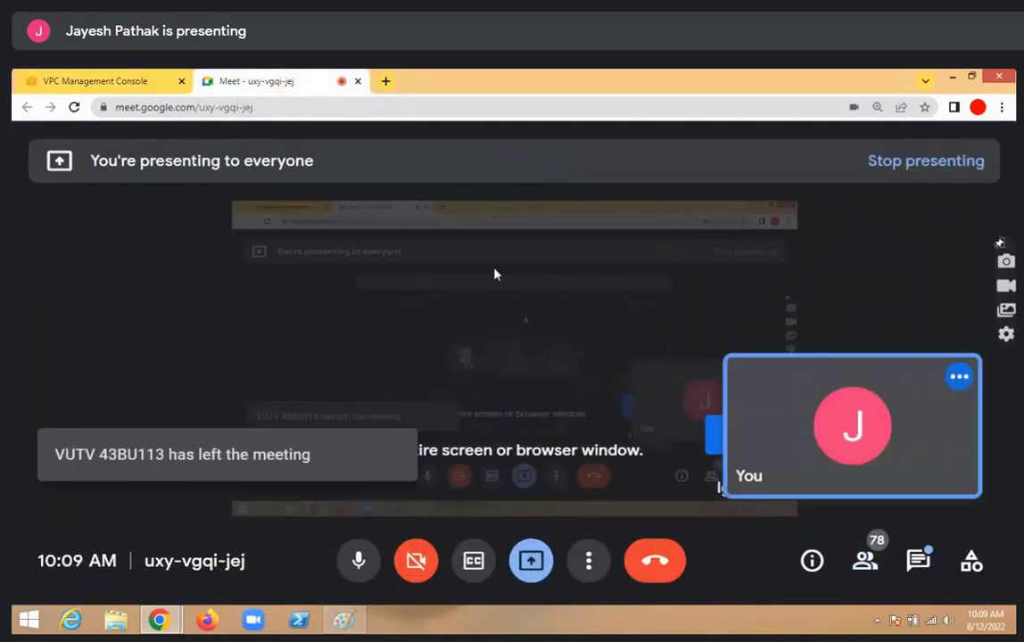
{"action": "left_click", "coordinate": [133, 83]}
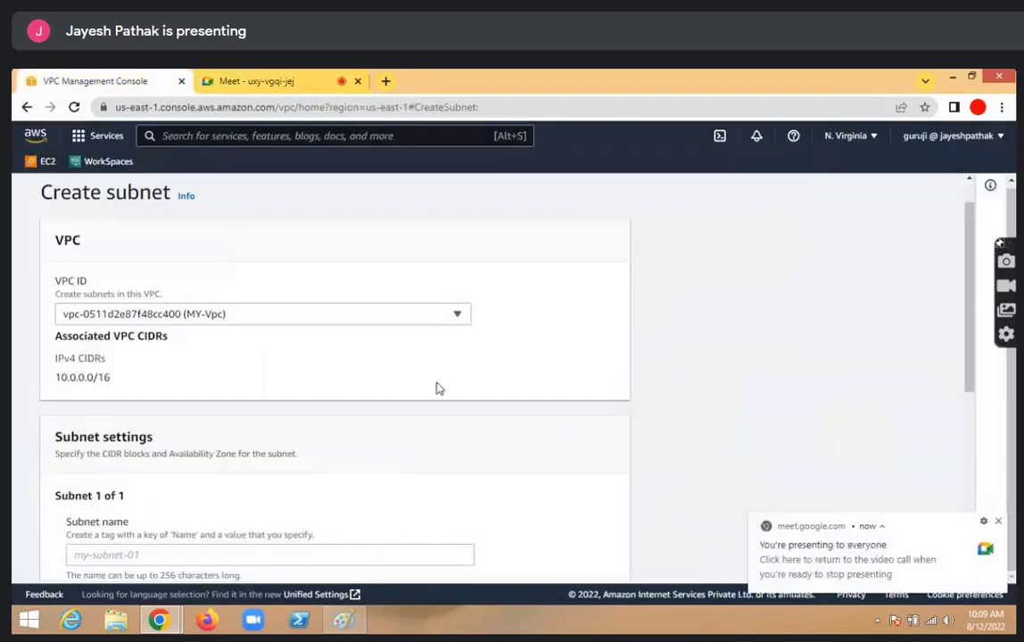
Start entering the name of the first subnet in the subnet settings
{"action": "scroll", "coordinate": [437, 406], "scroll_direction": "down", "scroll_amount": 1}
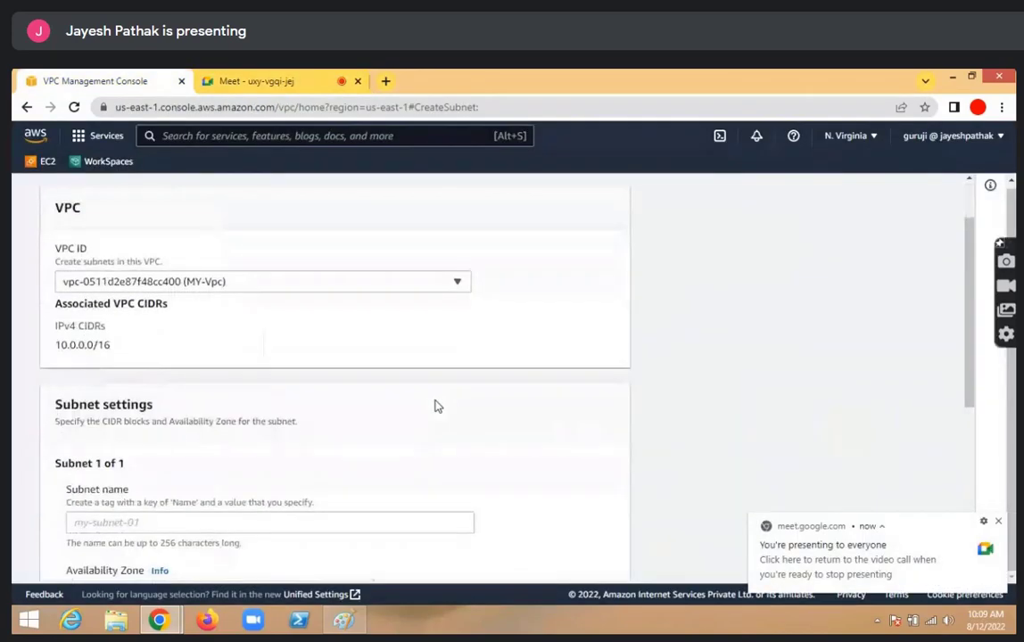
{"action": "left_click", "coordinate": [339, 505]}
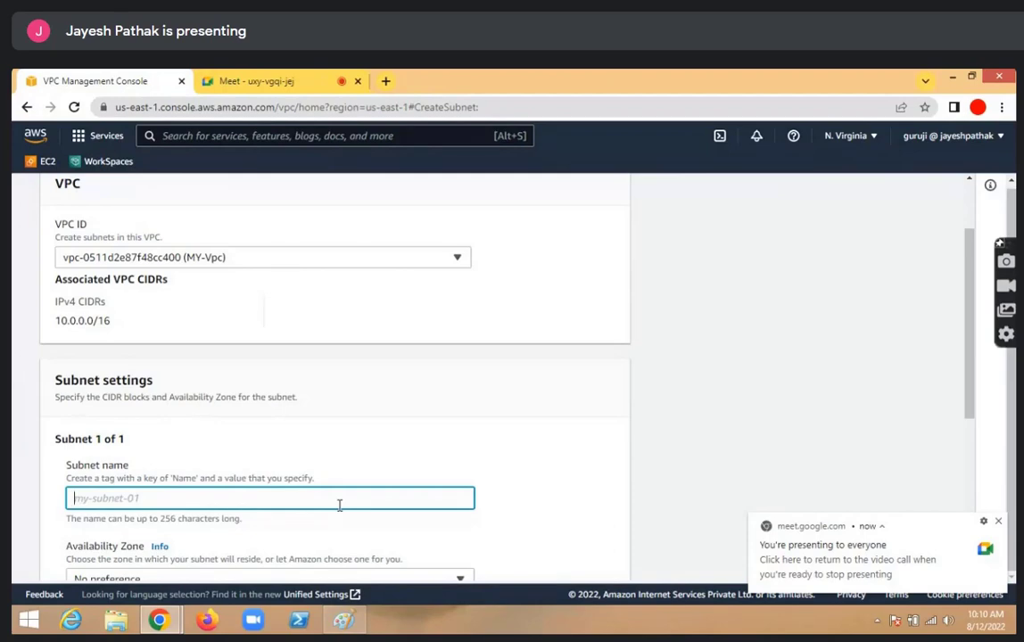
Switch to the Google Meet call, look through its participant list, and return to the AWS subnet creation form
{"action": "left_click", "coordinate": [252, 83]}
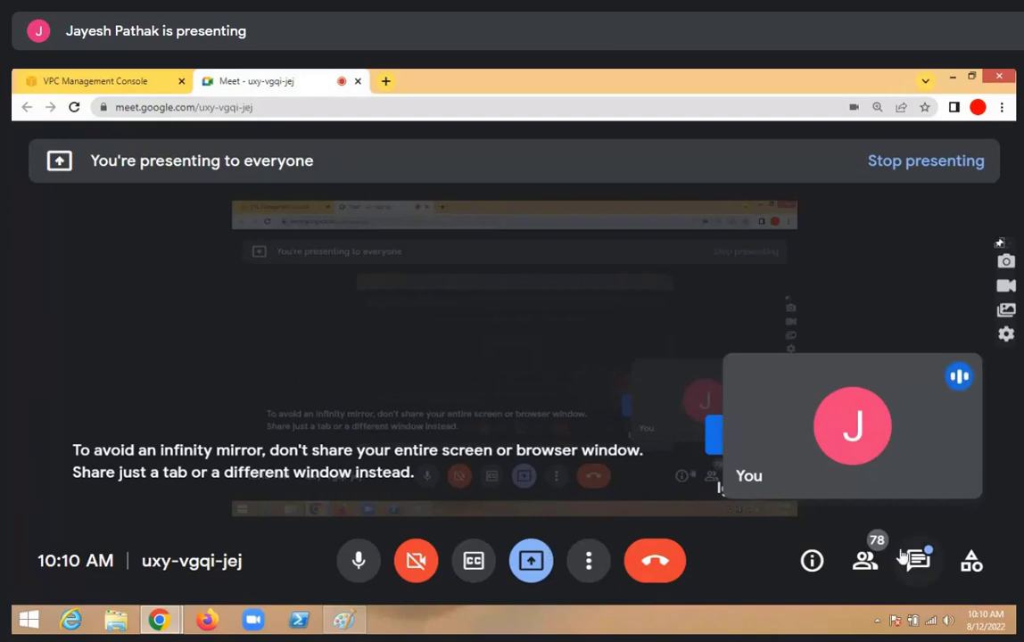
{"action": "left_click", "coordinate": [876, 566]}
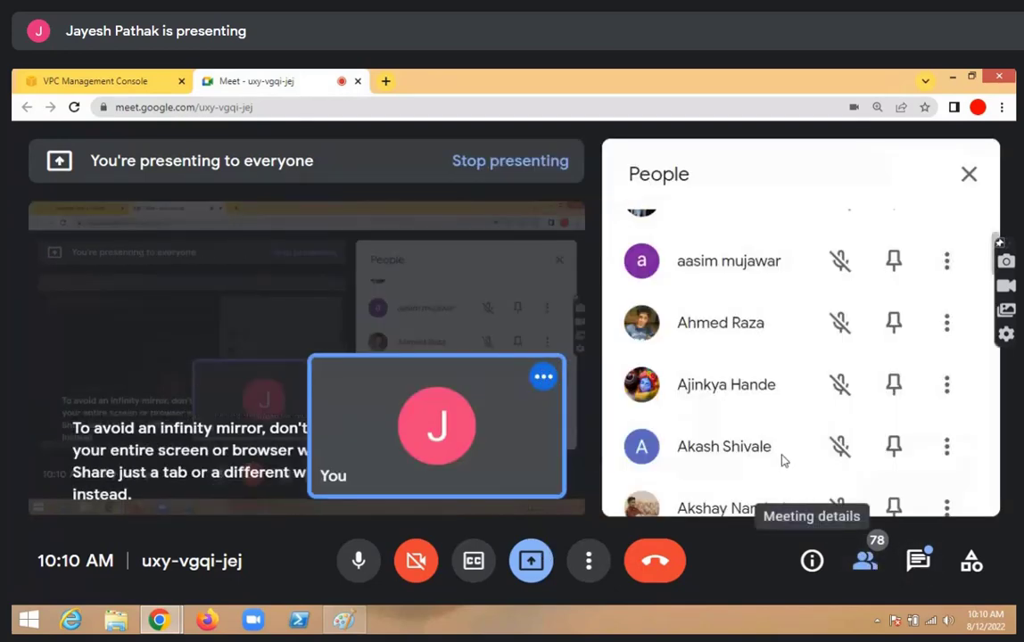
{"action": "scroll", "coordinate": [782, 460], "scroll_direction": "up", "scroll_amount": 1}
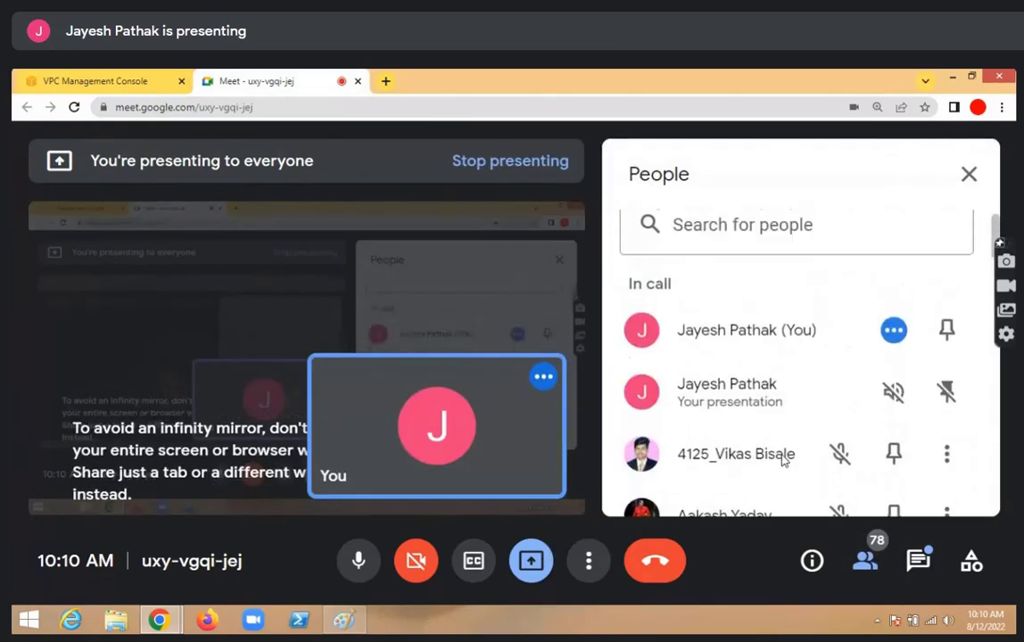
{"action": "scroll", "coordinate": [782, 458], "scroll_direction": "down", "scroll_amount": 1}
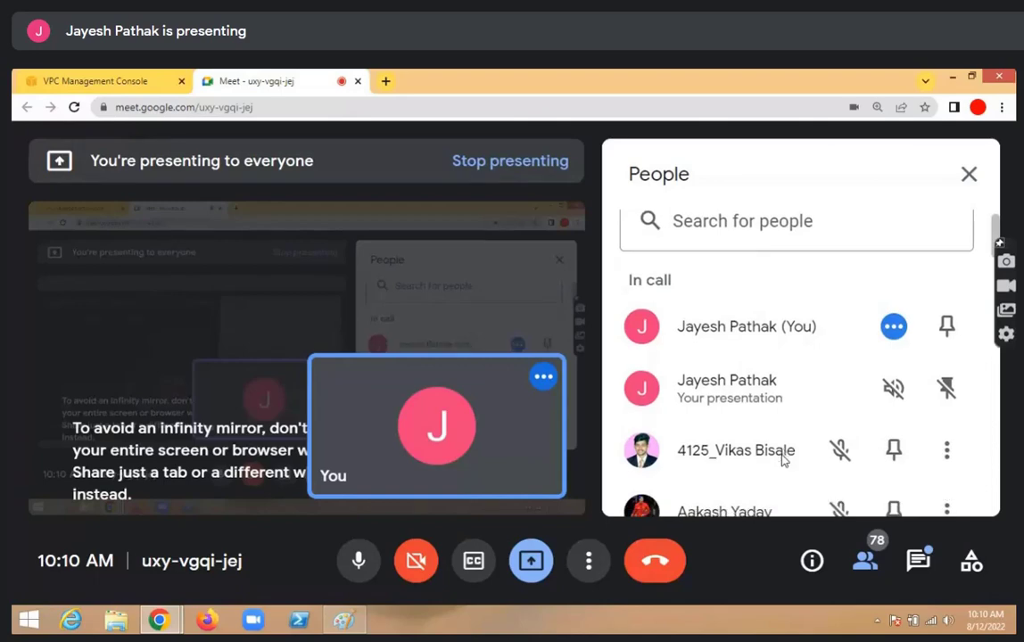
{"action": "left_click", "coordinate": [969, 175]}
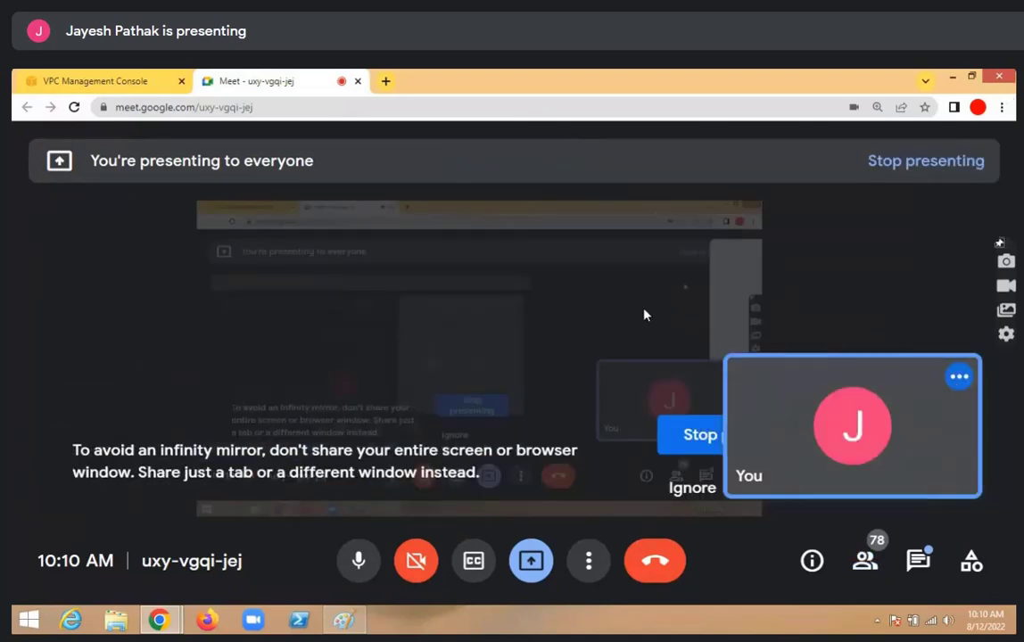
{"action": "left_click", "coordinate": [103, 79]}
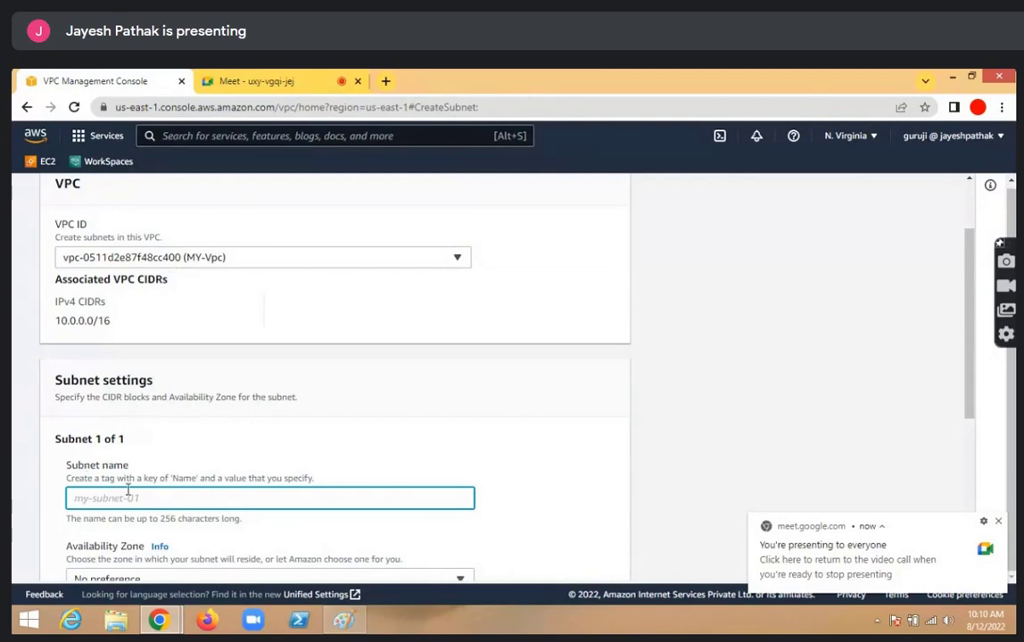
Name the first subnet public-sub and set its IPv4 CIDR block to 10.0.0.0/24
{"action": "type", "text": "public-sub"}
{"action": "scroll", "coordinate": [127, 490], "scroll_direction": "down", "scroll_amount": 3}
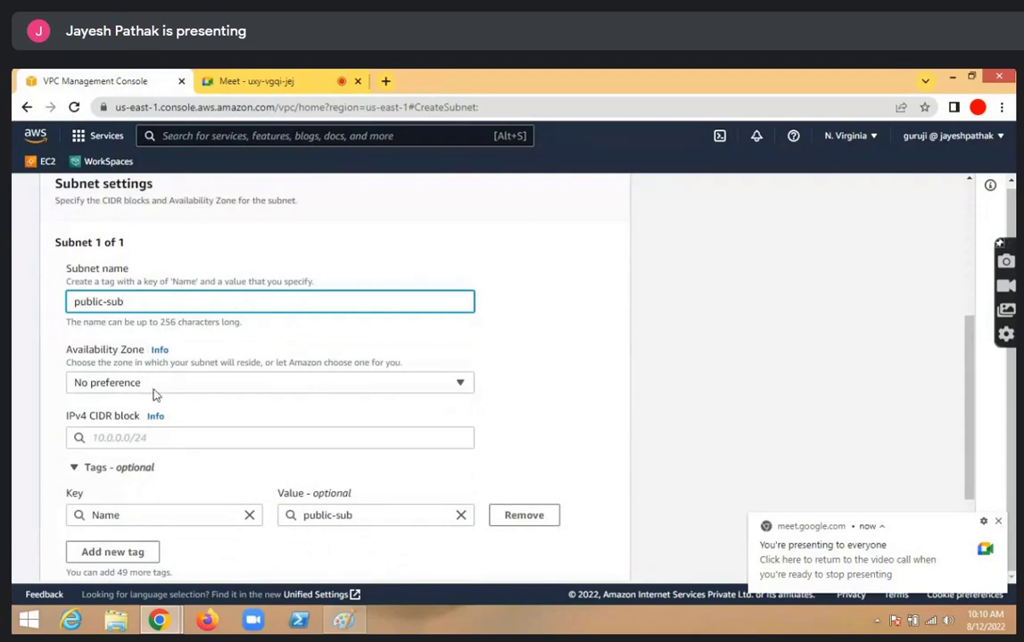
{"action": "left_click", "coordinate": [212, 436]}
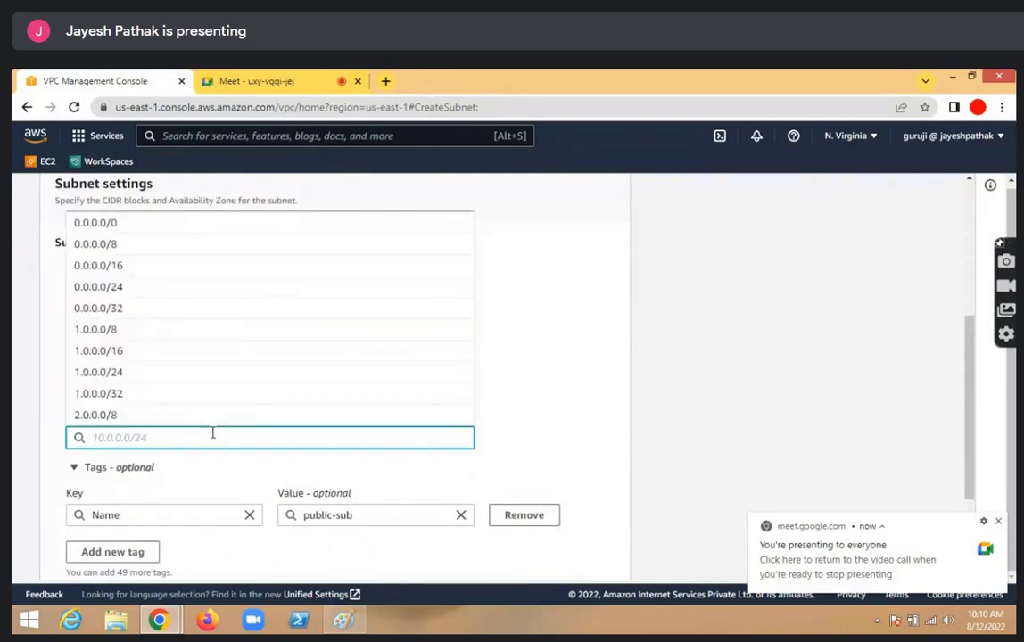
{"action": "type", "text": "10"}
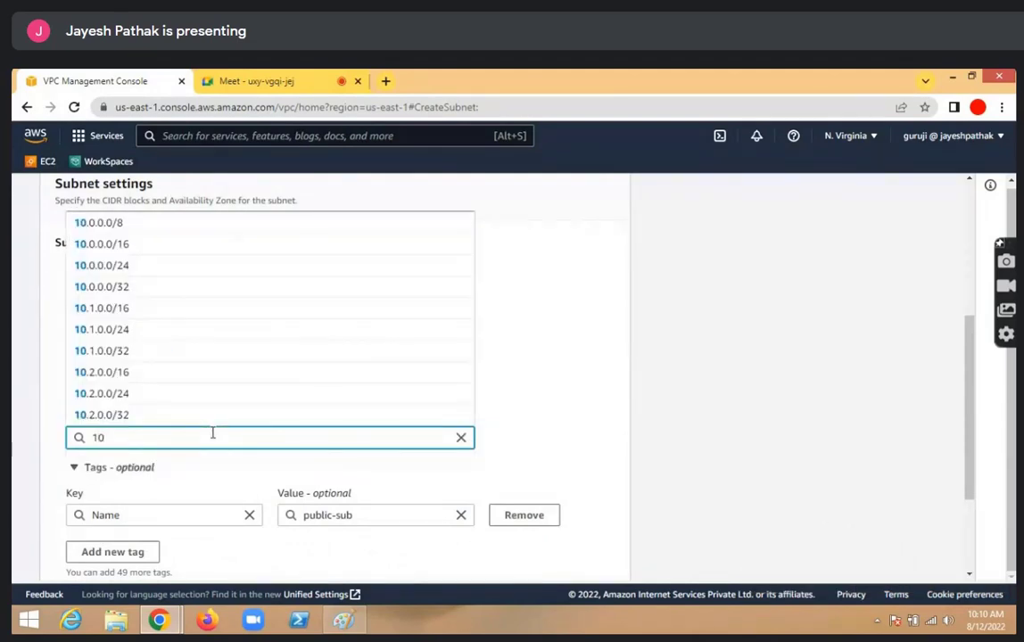
{"action": "type", "text": ".0.0"}
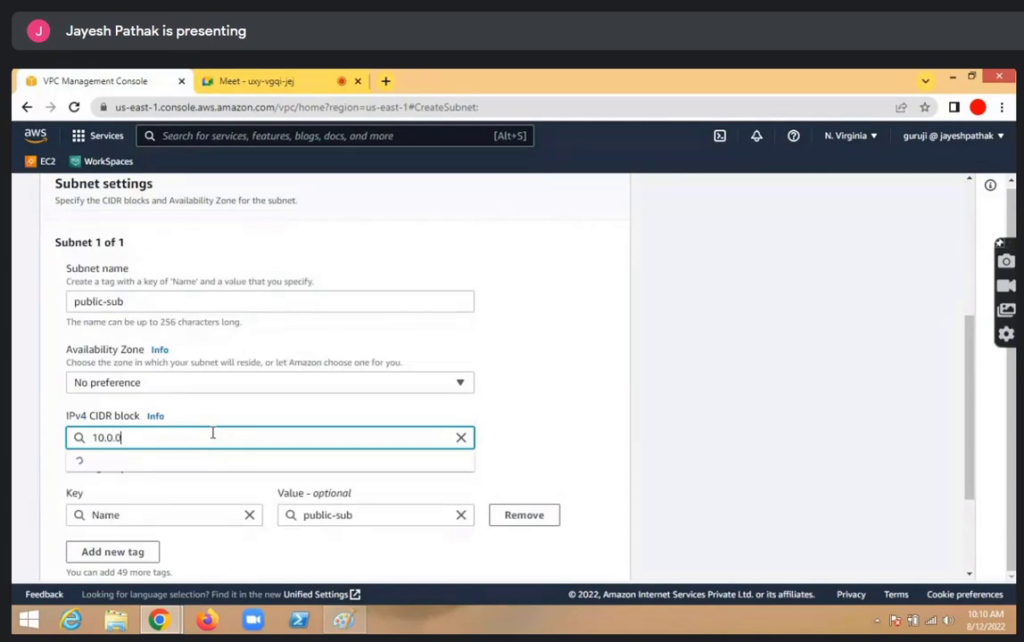
{"action": "type", "text": ".0"}
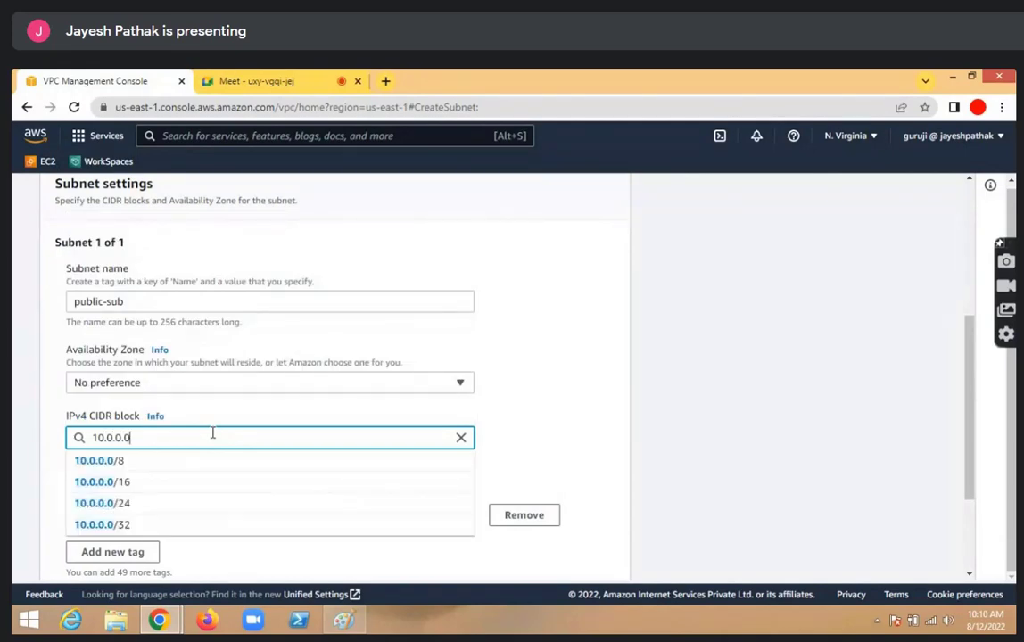
{"action": "type", "text": "/"}
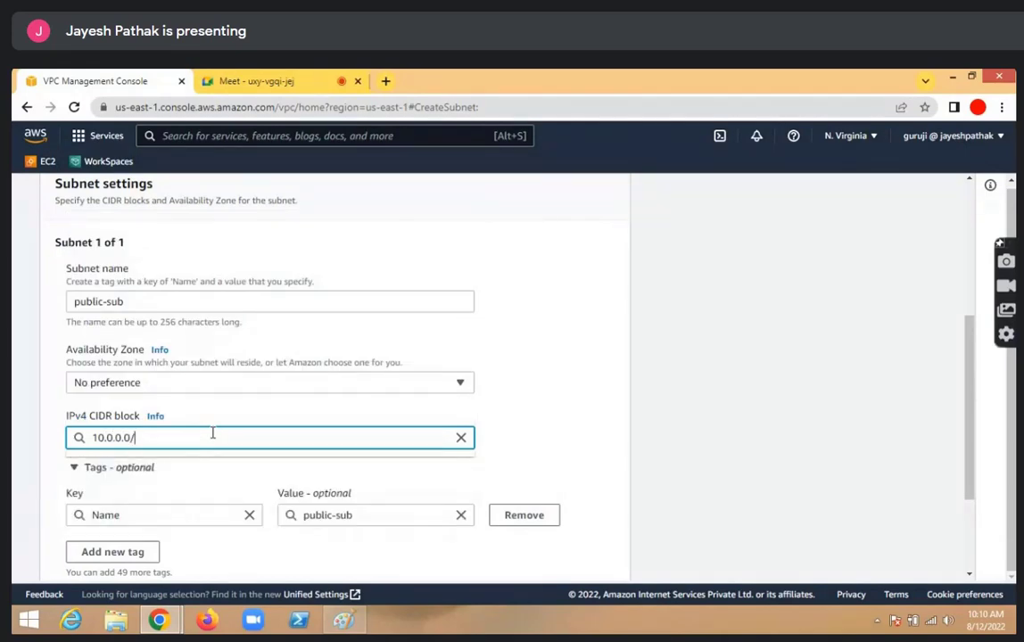
{"action": "type", "text": "24"}
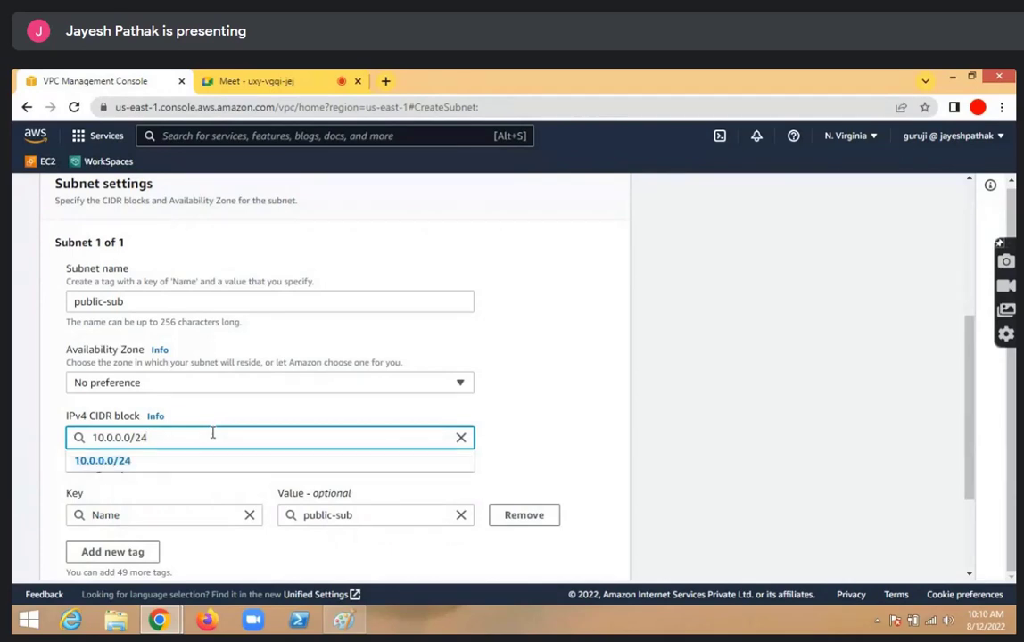
{"action": "left_click", "coordinate": [164, 462]}
Add a second subnet to the form and name it pvt-sub
{"action": "scroll", "coordinate": [165, 463], "scroll_direction": "down", "scroll_amount": 2}
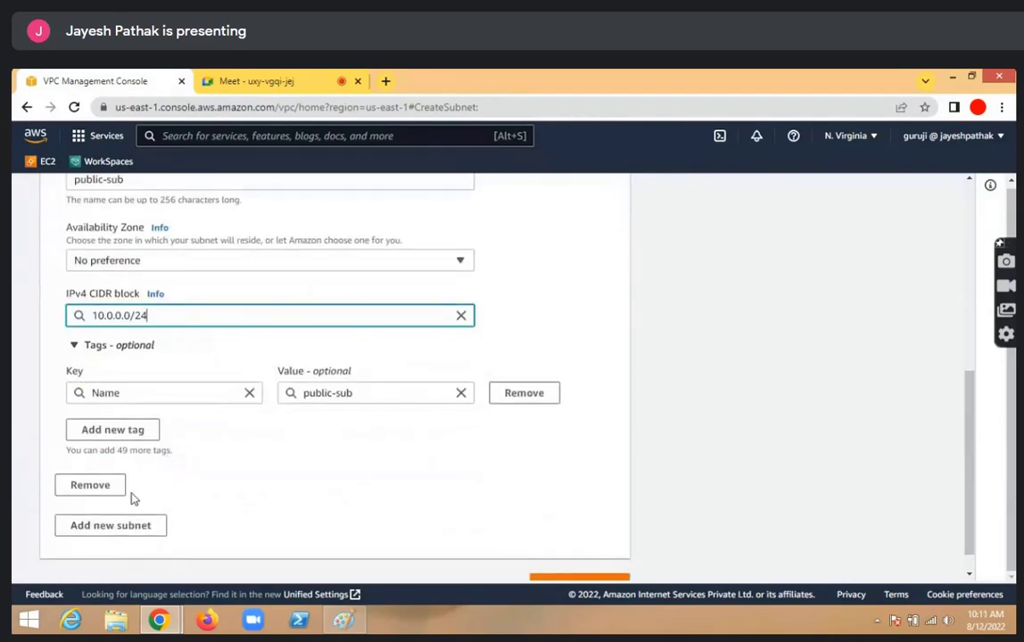
{"action": "left_click", "coordinate": [133, 527]}
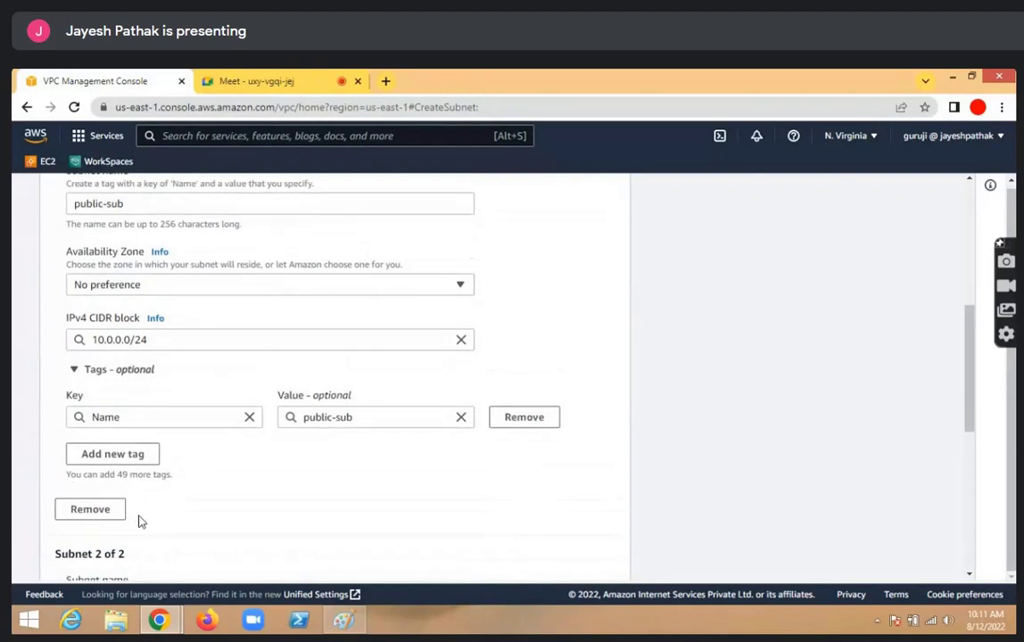
{"action": "scroll", "coordinate": [138, 522], "scroll_direction": "down", "scroll_amount": 1}
{"action": "left_click", "coordinate": [166, 538]}
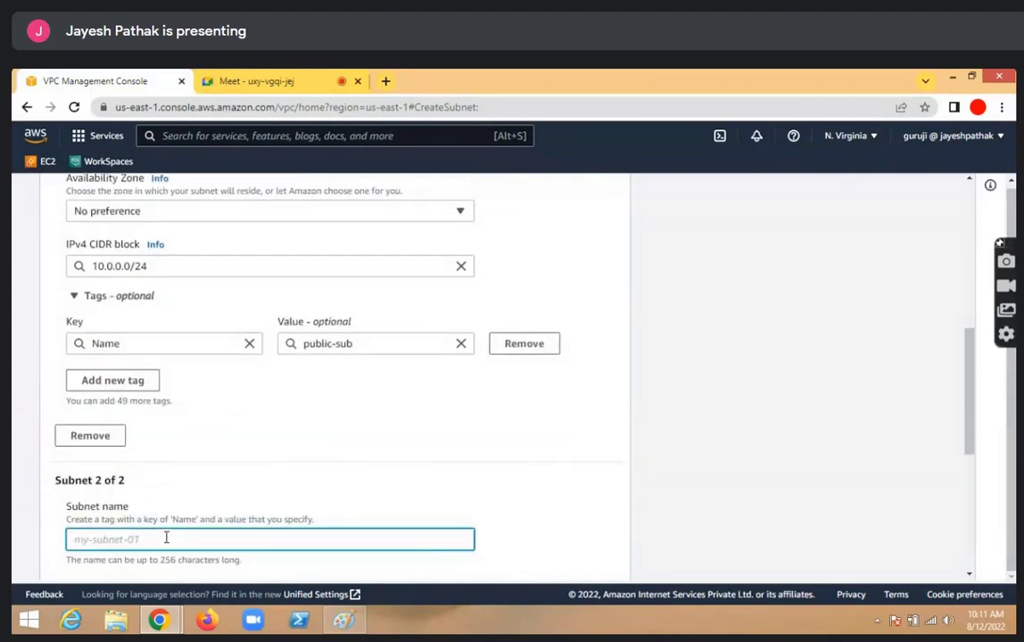
{"action": "type", "text": "pvt-sub"}
Set the IPv4 CIDR block of the pvt-sub subnet to 10.0.1.0/24
{"action": "scroll", "coordinate": [160, 571], "scroll_direction": "up", "scroll_amount": 1}
{"action": "scroll", "coordinate": [188, 486], "scroll_direction": "down", "scroll_amount": 1}
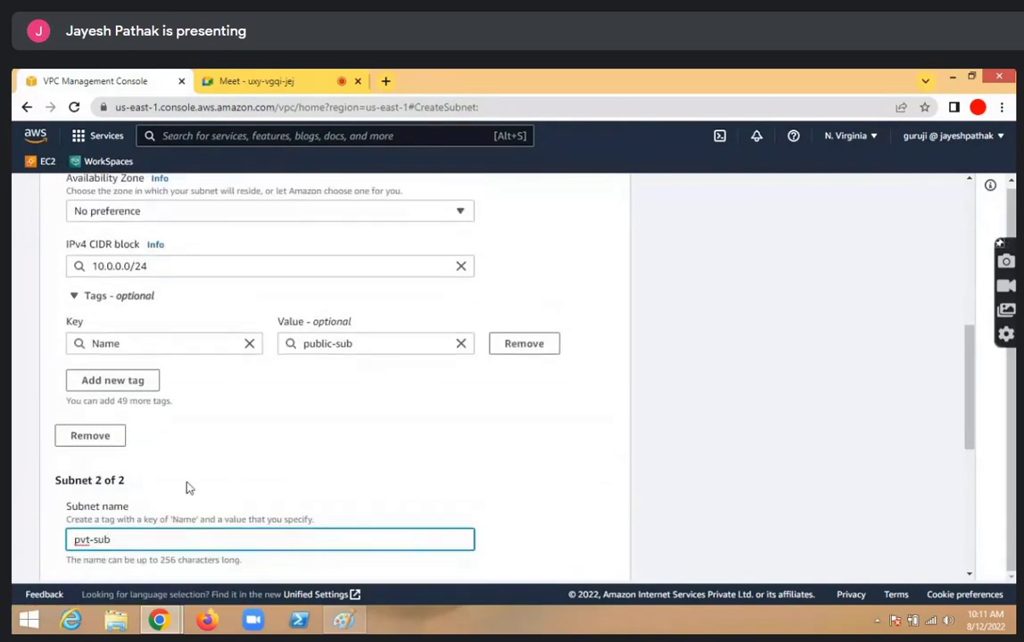
{"action": "scroll", "coordinate": [190, 488], "scroll_direction": "up", "scroll_amount": 1}
{"action": "scroll", "coordinate": [192, 482], "scroll_direction": "down", "scroll_amount": 1}
{"action": "left_click_drag", "start_coordinate": [967, 412], "coordinate": [968, 492]}
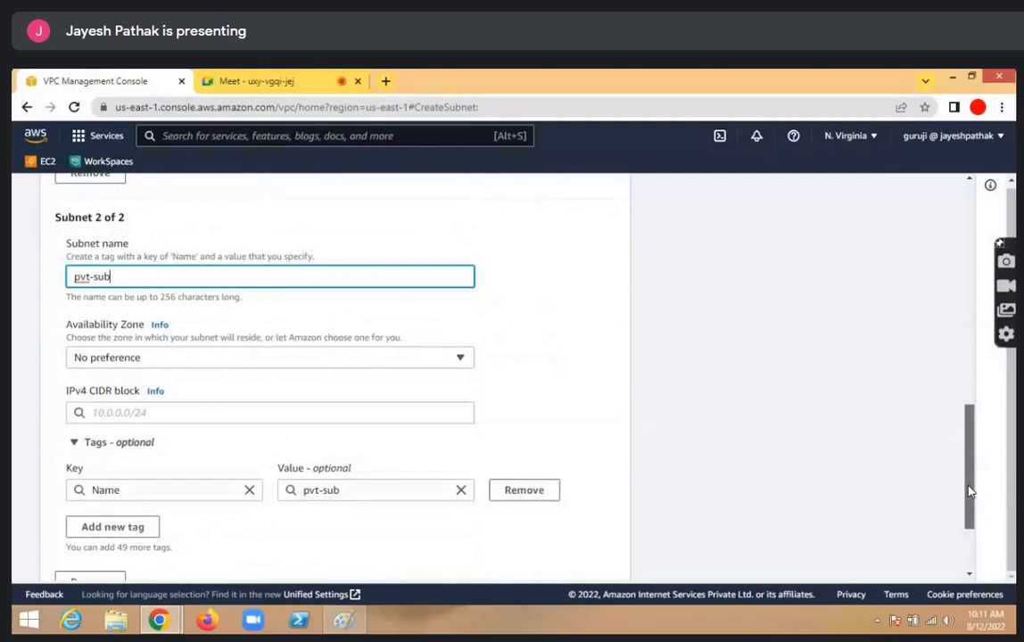
{"action": "left_click", "coordinate": [114, 417]}
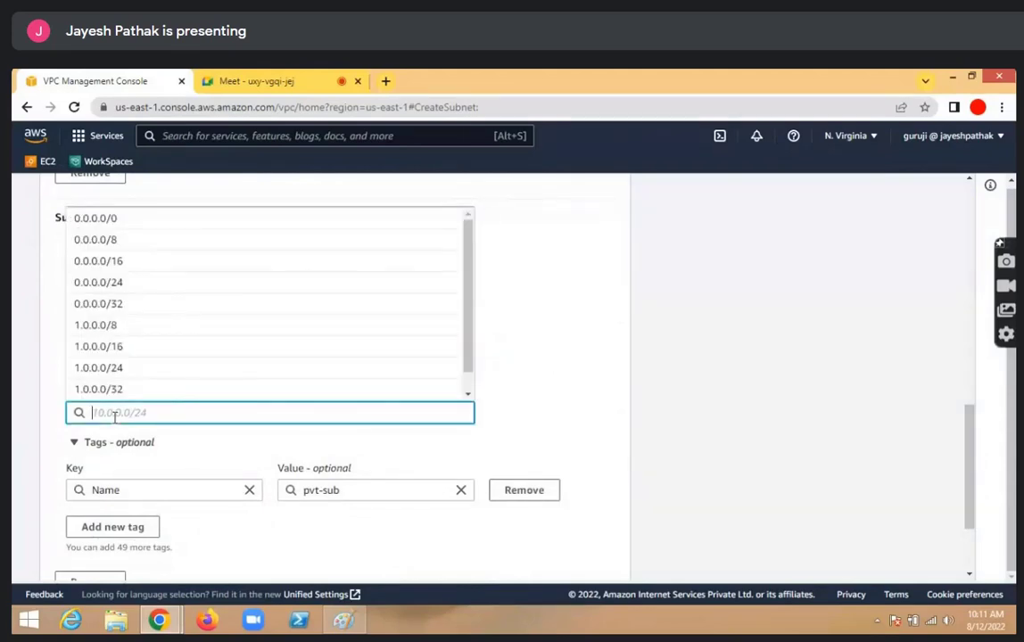
{"action": "type", "text": "10"}
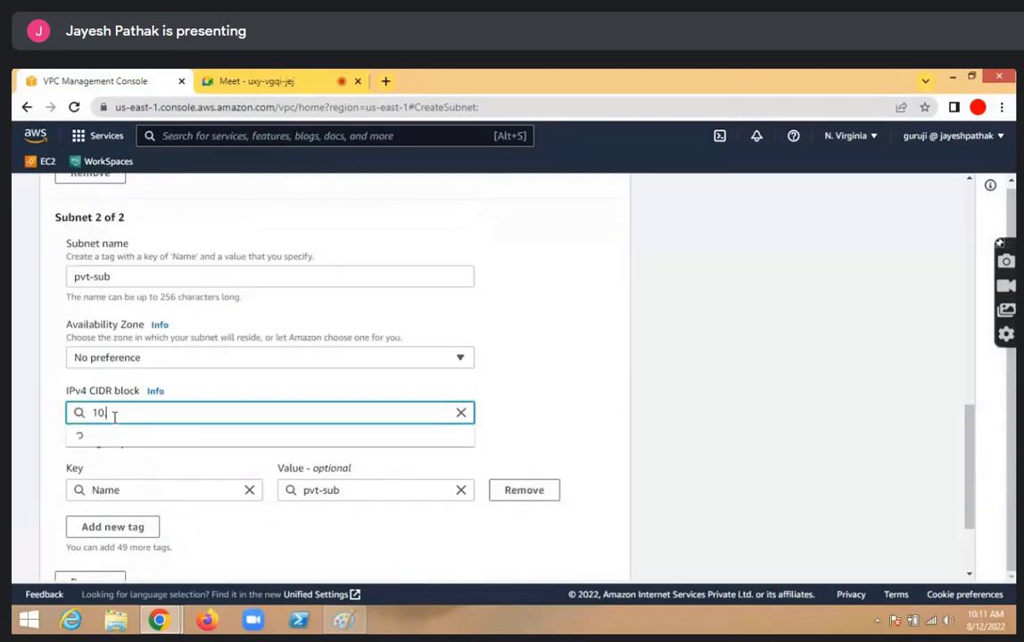
{"action": "type", "text": ".0.0"}
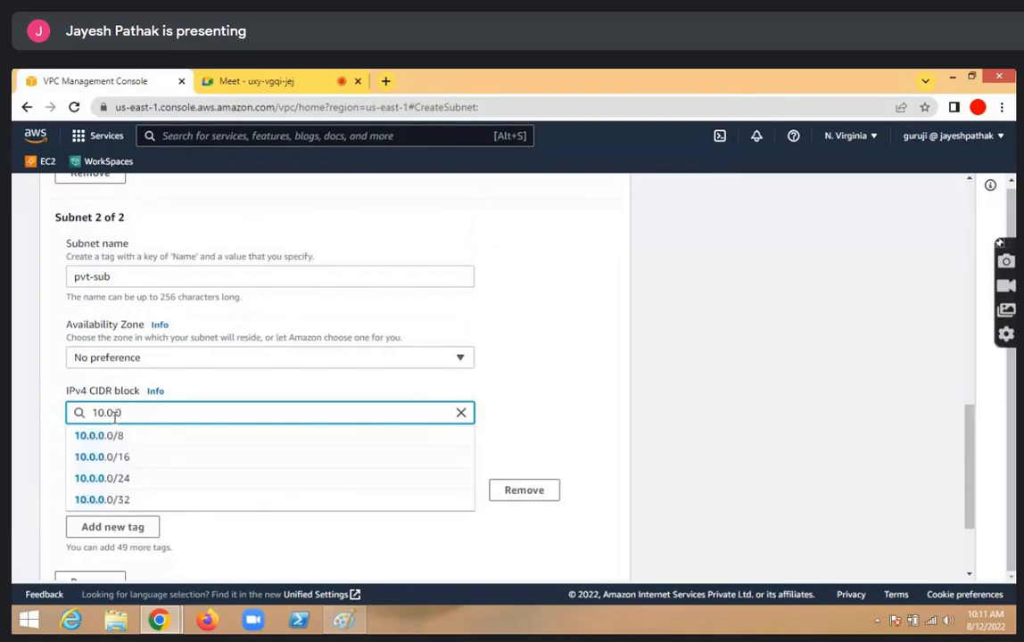
{"action": "type", "text": ".1"}
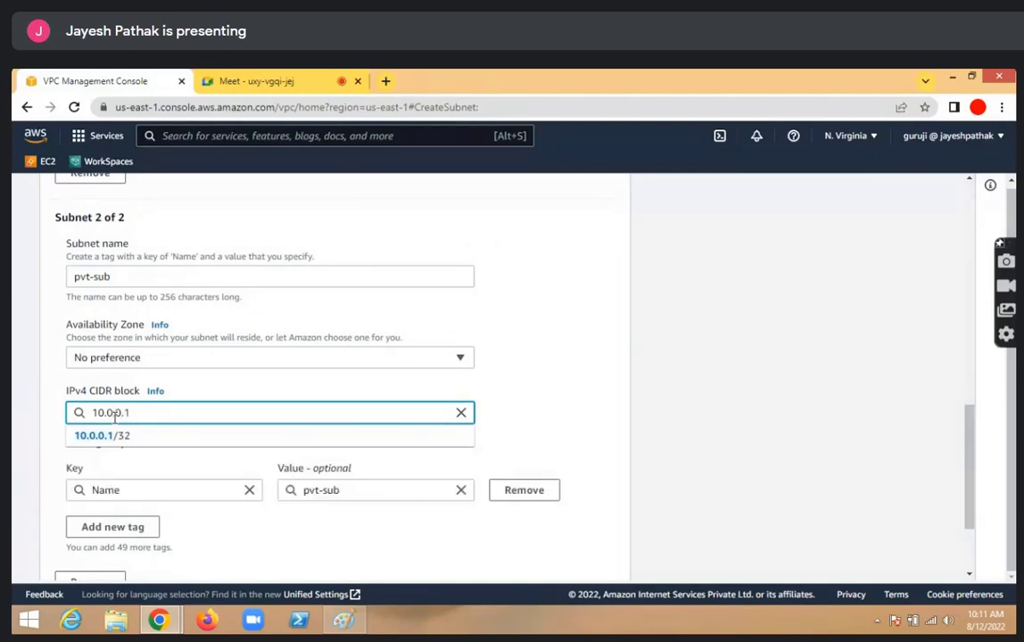
{"action": "type", "text": "."}
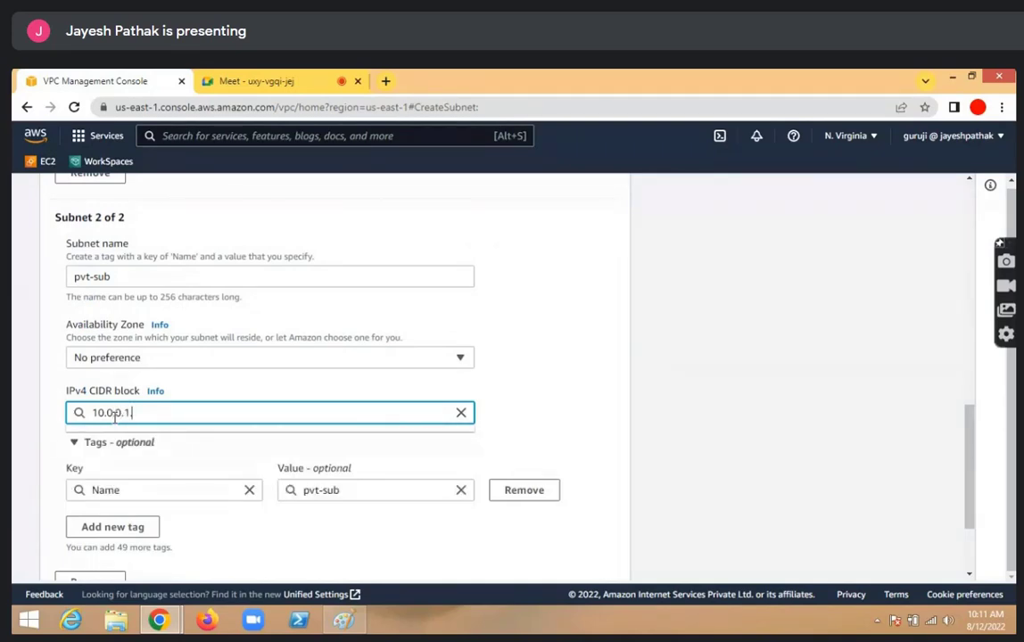
{"action": "key", "text": "BackSpace"}
{"action": "key", "text": "BackSpace"}
{"action": "key", "text": "BackSpace"}
{"action": "key", "text": "BackSpace"}
{"action": "key", "text": "BackSpace"}
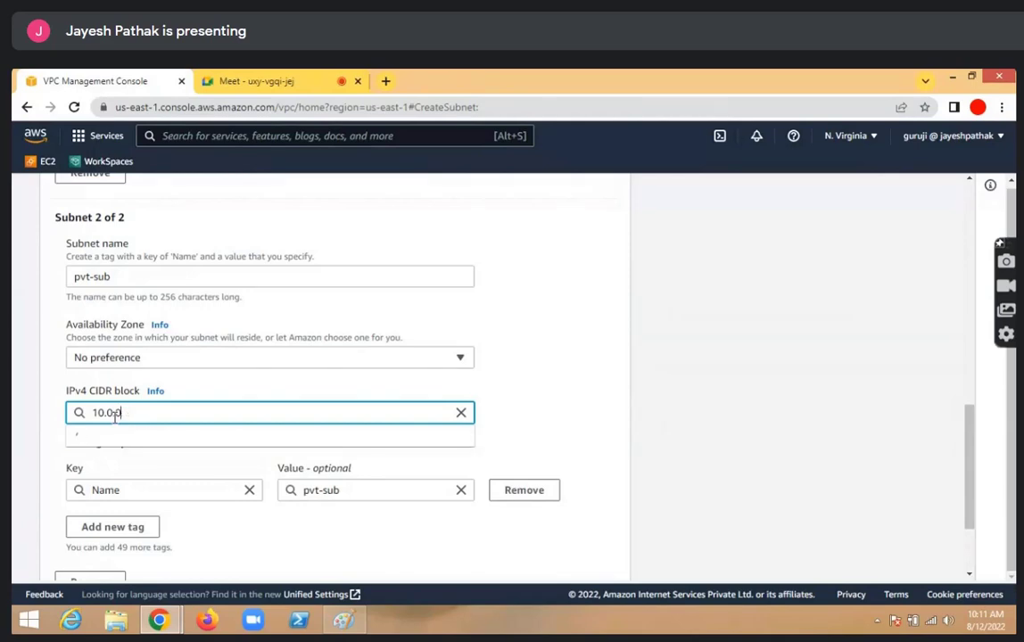
{"action": "type", "text": ".1"}
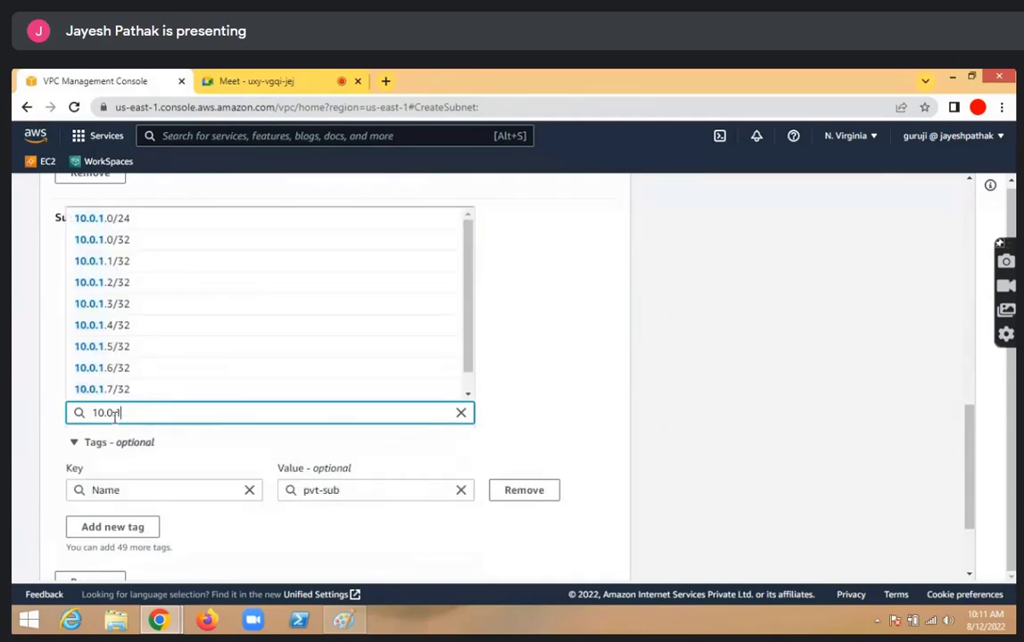
{"action": "type", "text": ".0"}
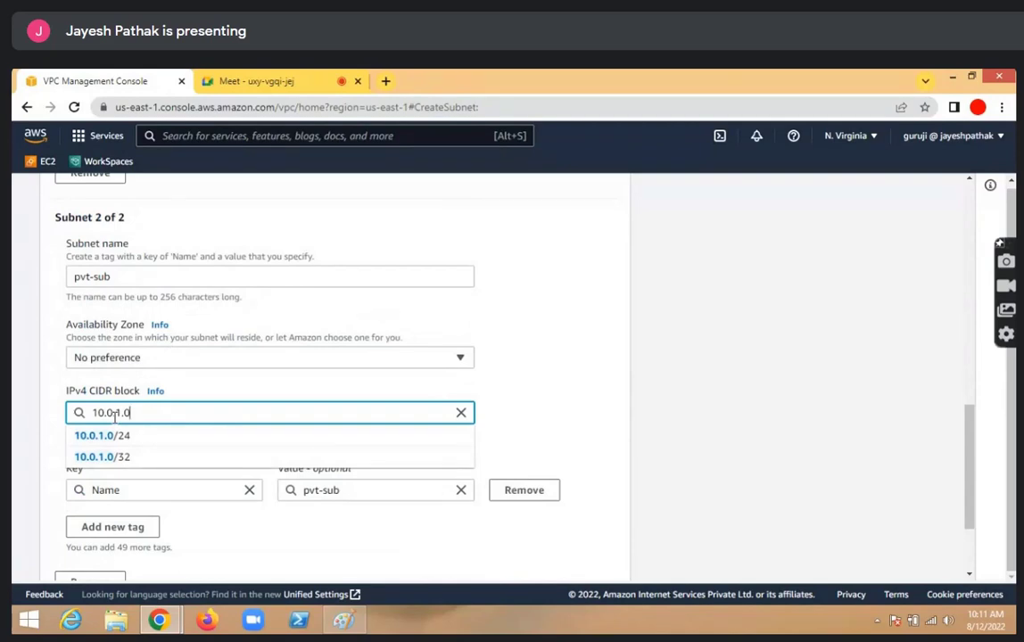
{"action": "type", "text": "/"}
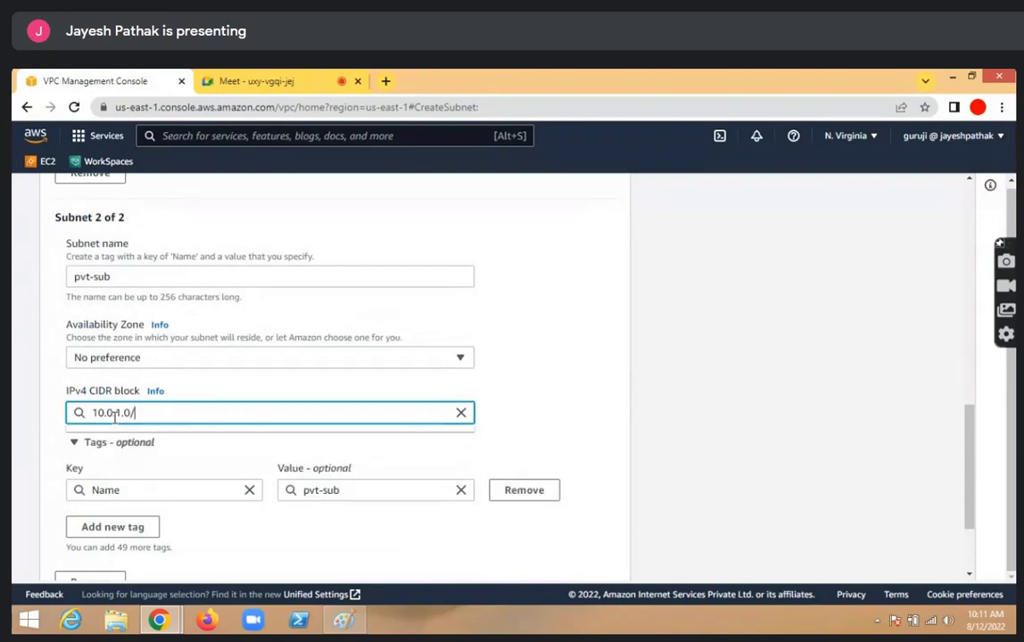
{"action": "type", "text": "24"}
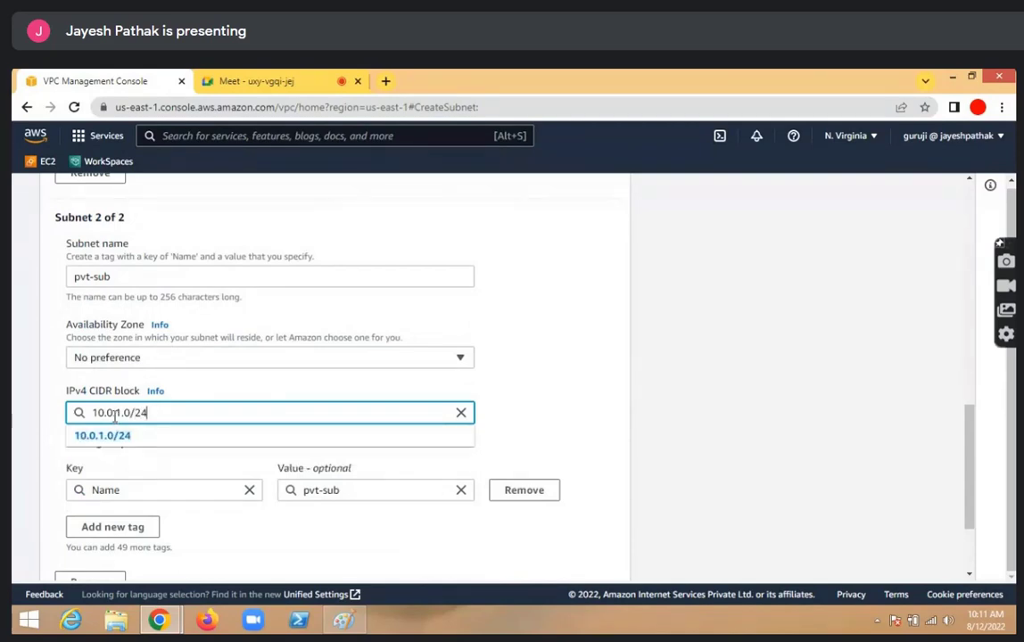
{"action": "left_click", "coordinate": [130, 436]}
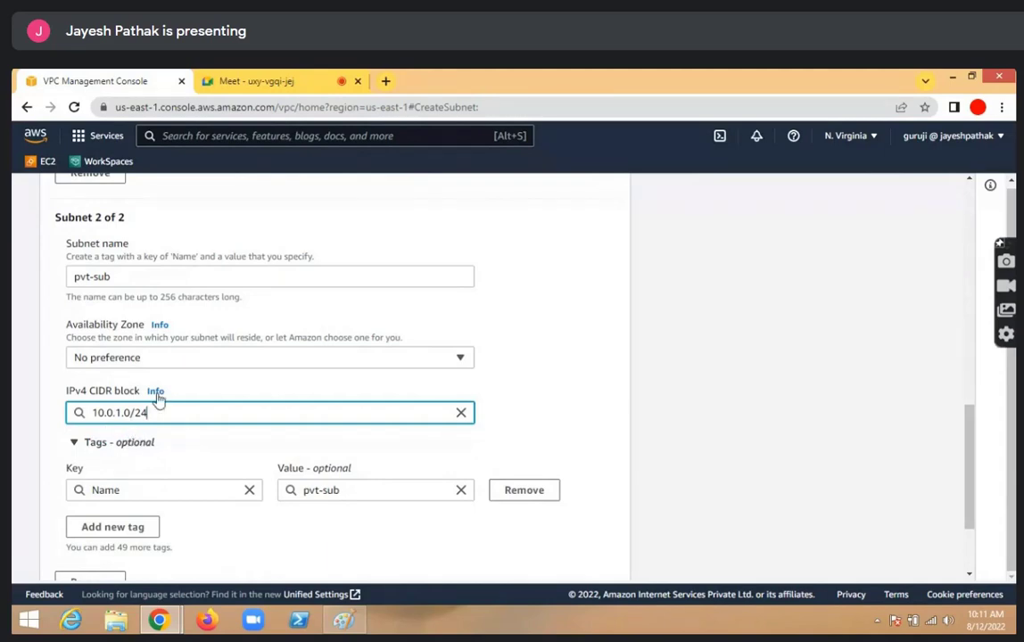
Review the availability zone, CIDR block and tag settings of the pvt-sub subnet
{"action": "scroll", "coordinate": [156, 399], "scroll_direction": "up", "scroll_amount": 1}
{"action": "scroll", "coordinate": [156, 399], "scroll_direction": "down", "scroll_amount": 2}
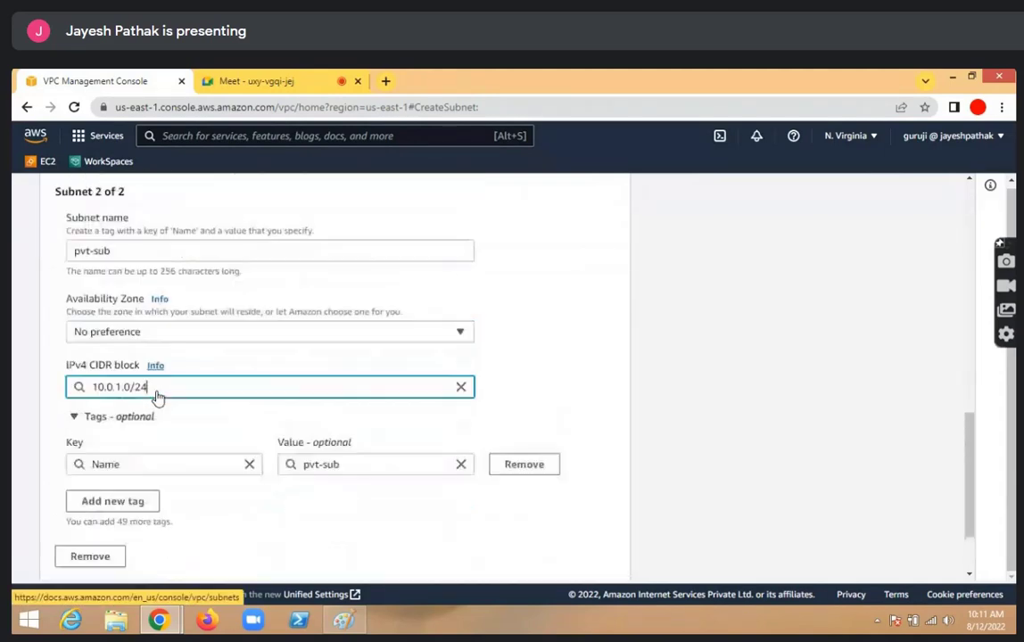
{"action": "scroll", "coordinate": [156, 393], "scroll_direction": "up", "scroll_amount": 1}
{"action": "scroll", "coordinate": [156, 396], "scroll_direction": "down", "scroll_amount": 2}
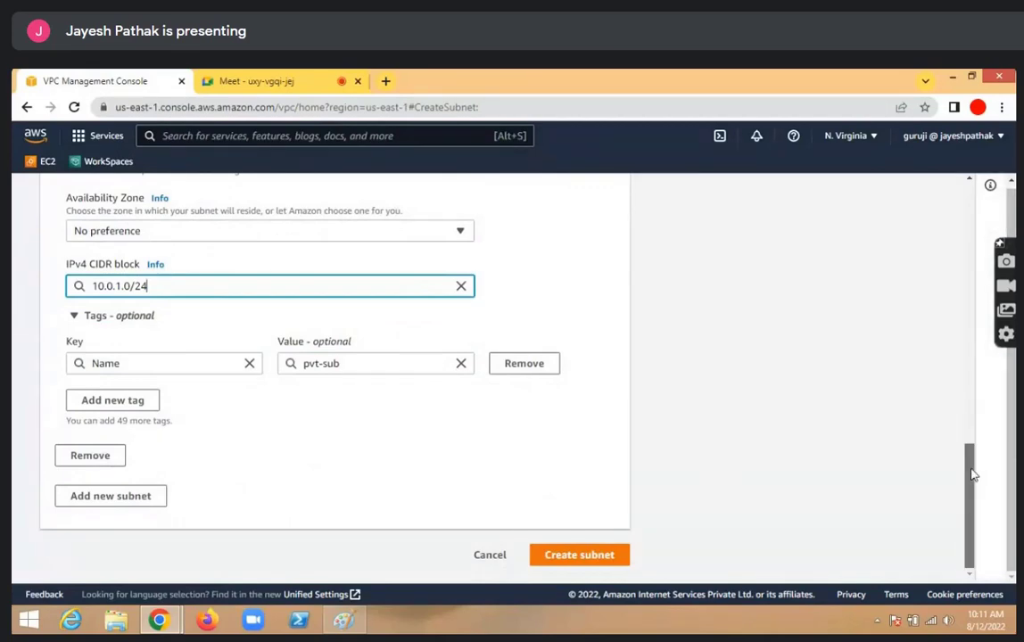
{"action": "scroll", "coordinate": [973, 474], "scroll_direction": "up", "scroll_amount": 1}
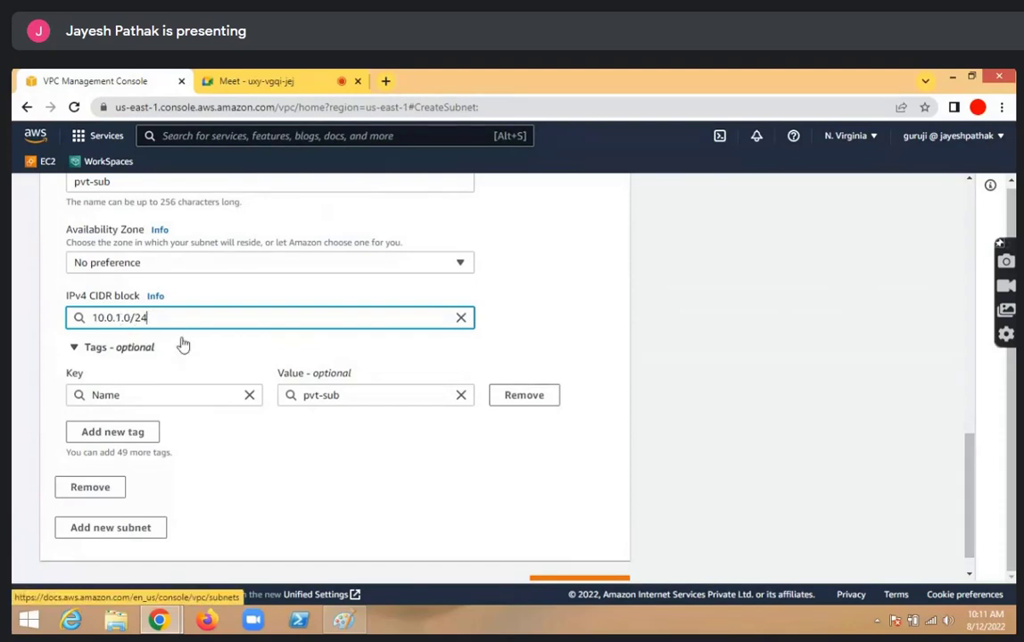
{"action": "scroll", "coordinate": [267, 414], "scroll_direction": "down", "scroll_amount": 1}
{"action": "scroll", "coordinate": [267, 414], "scroll_direction": "up", "scroll_amount": 1}
{"action": "scroll", "coordinate": [265, 414], "scroll_direction": "down", "scroll_amount": 1}
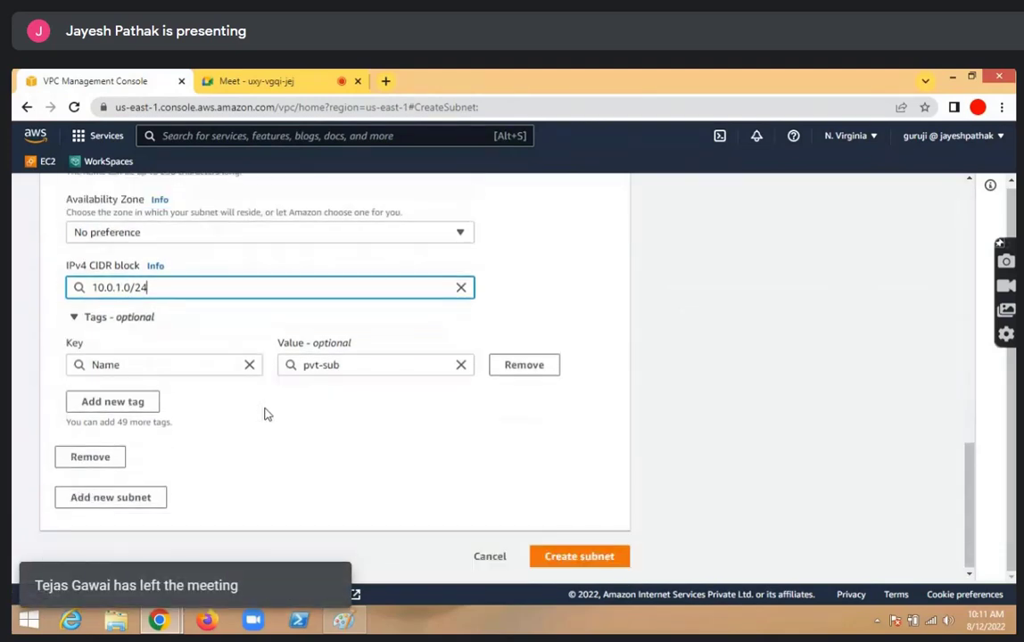
Create the public-sub and pvt-sub subnets and open the list of route tables
{"action": "left_click", "coordinate": [598, 557]}
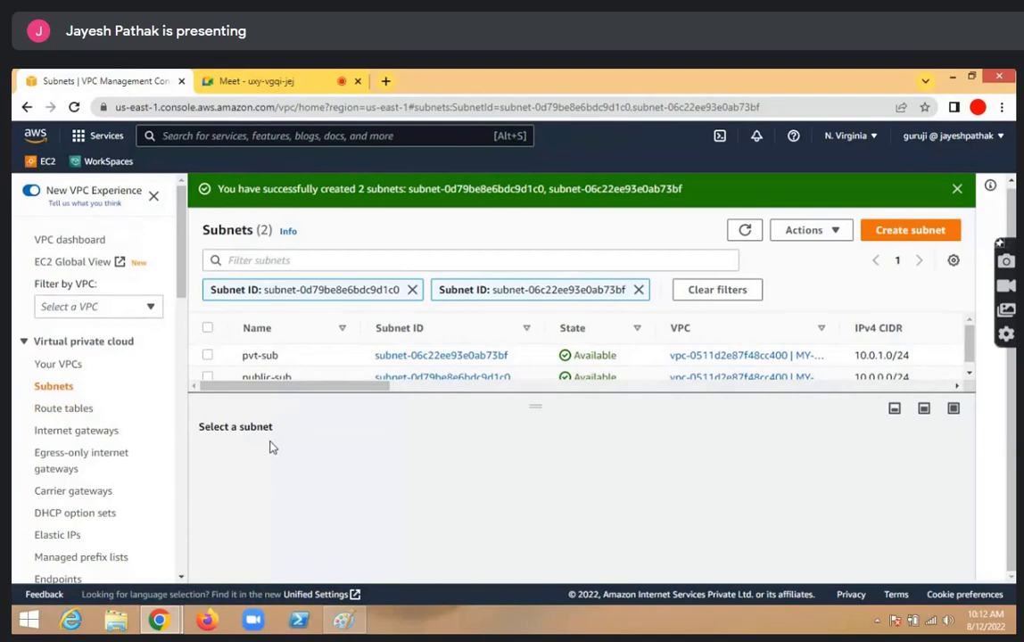
{"action": "left_click", "coordinate": [57, 409]}
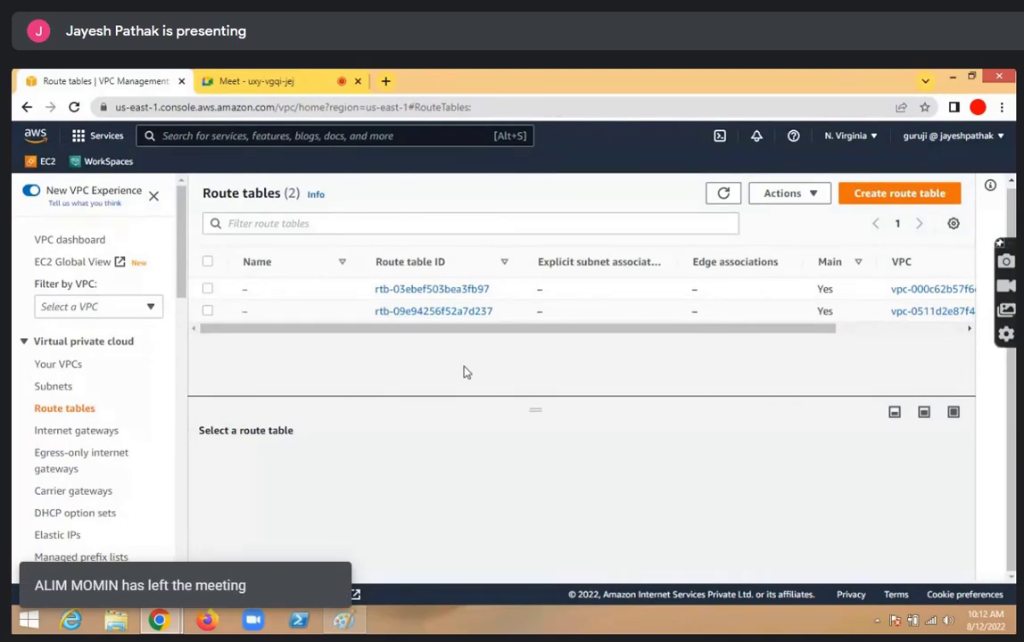
Return to the subnets list and check which actions are offered with pvt-sub selected, leaving pvt-sub deselected
{"action": "scroll", "coordinate": [86, 456], "scroll_direction": "down", "scroll_amount": 1}
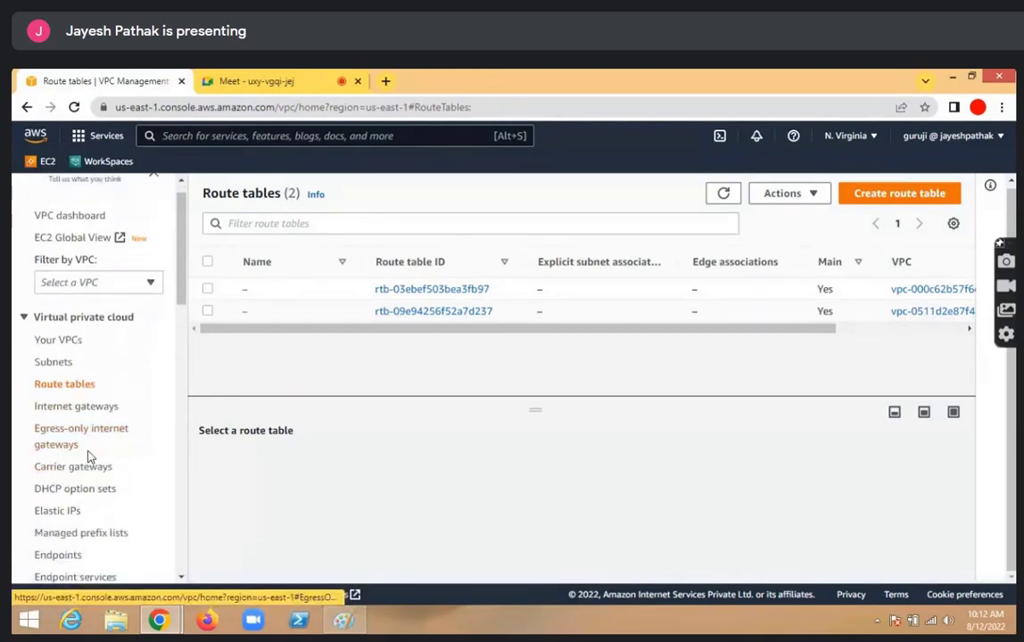
{"action": "scroll", "coordinate": [58, 434], "scroll_direction": "down", "scroll_amount": 3}
{"action": "scroll", "coordinate": [58, 434], "scroll_direction": "up", "scroll_amount": 4}
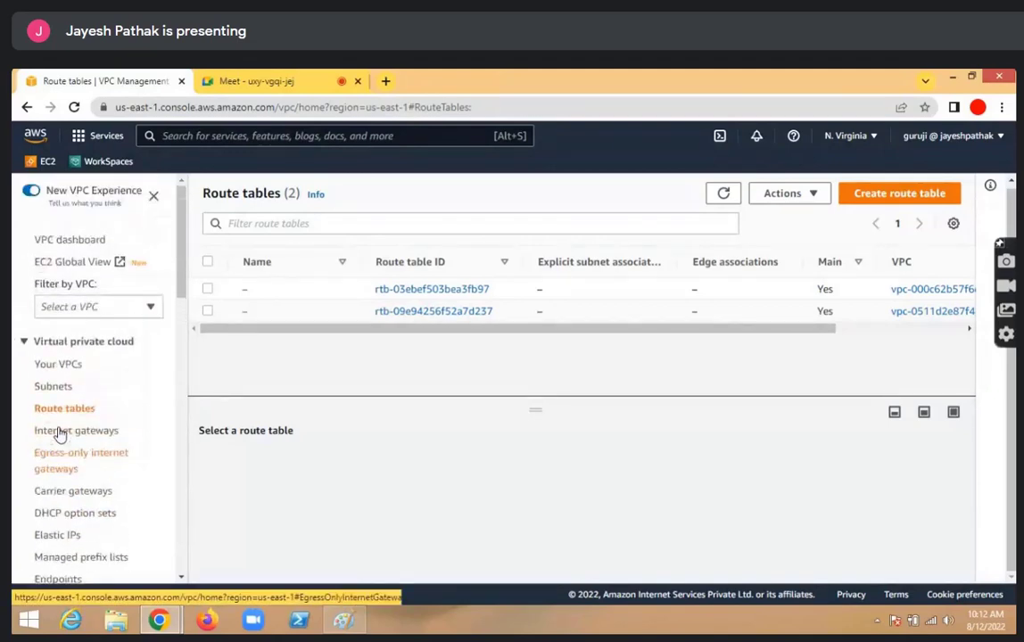
{"action": "scroll", "coordinate": [58, 434], "scroll_direction": "down", "scroll_amount": 1}
{"action": "left_click", "coordinate": [62, 365]}
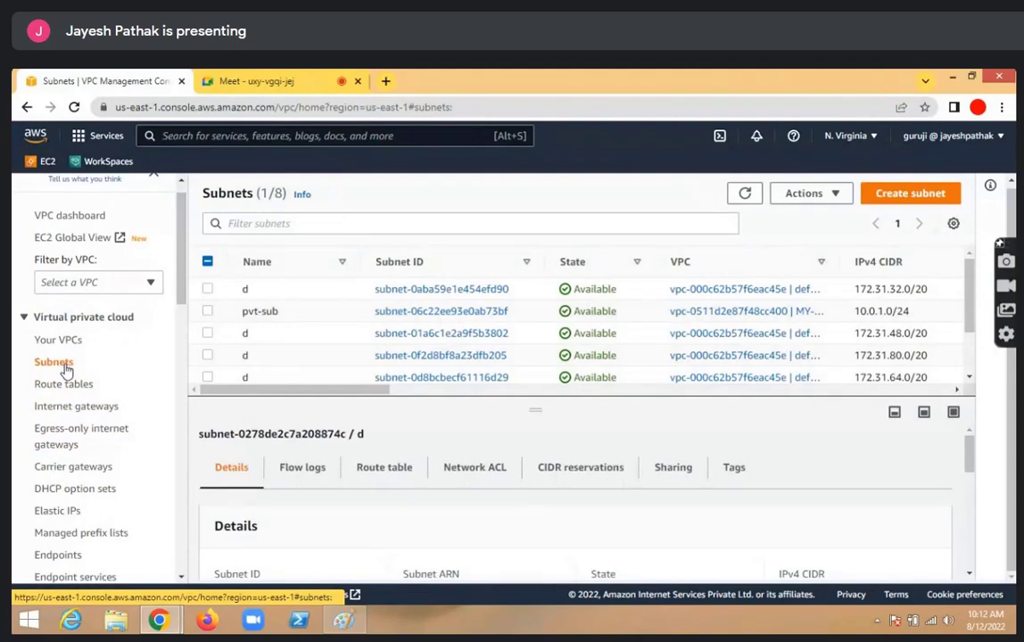
{"action": "left_click", "coordinate": [207, 311]}
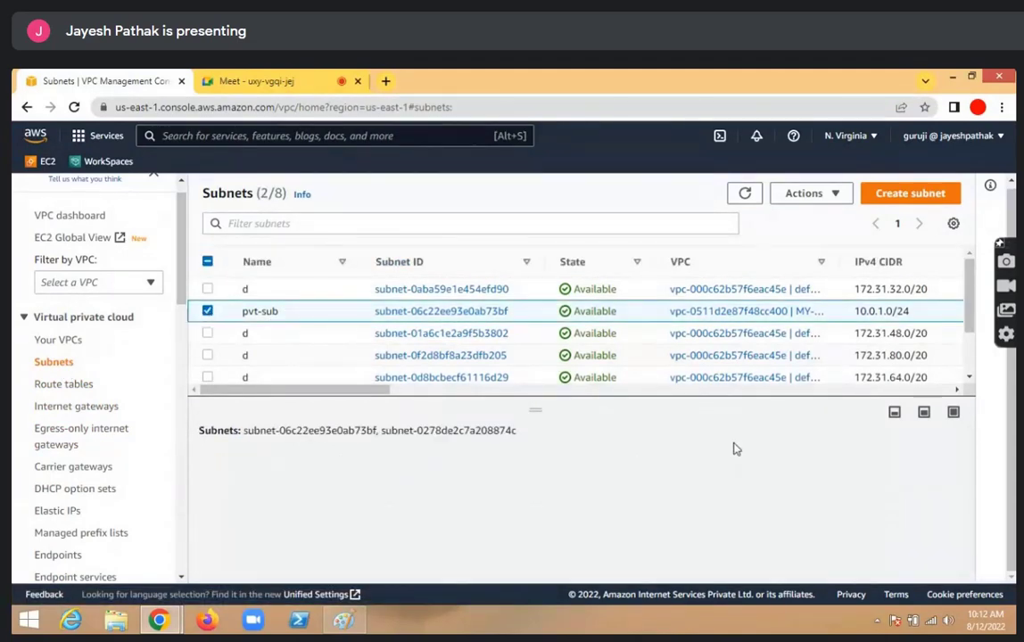
{"action": "left_click", "coordinate": [839, 200]}
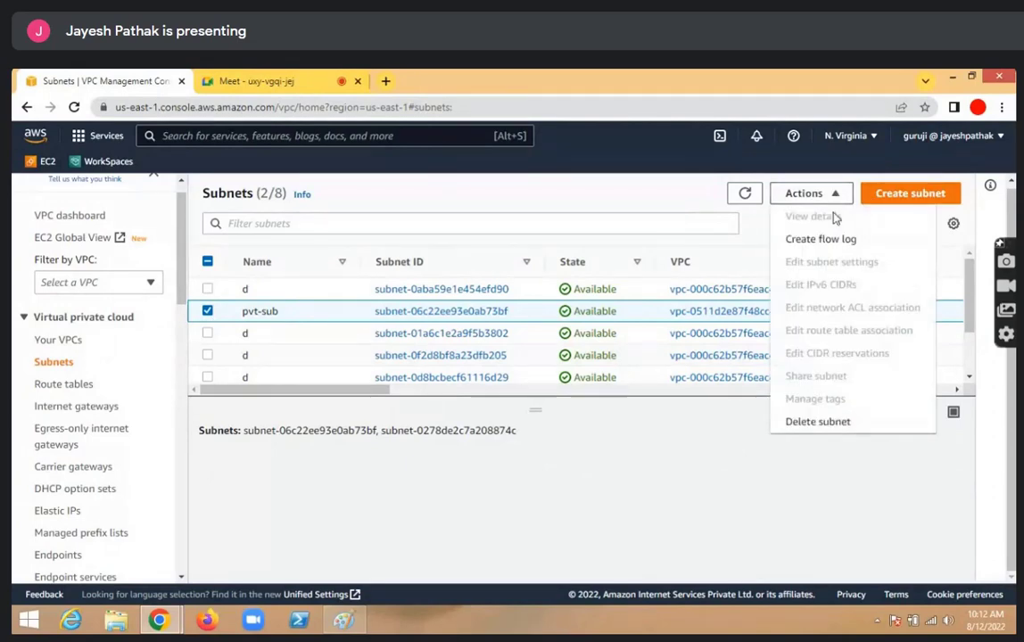
{"action": "left_click", "coordinate": [761, 473]}
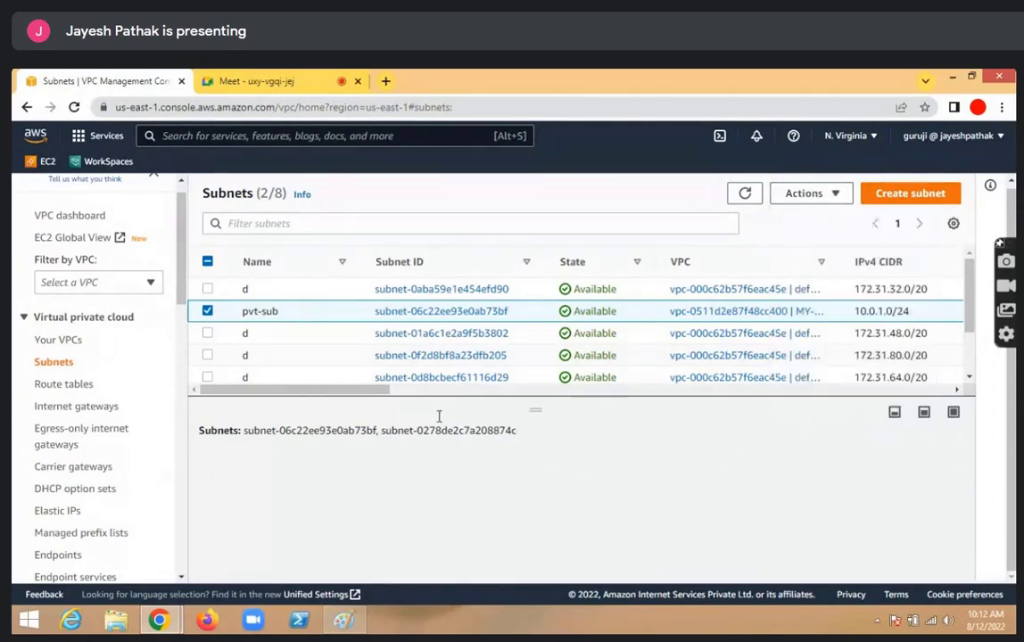
{"action": "left_click", "coordinate": [207, 312]}
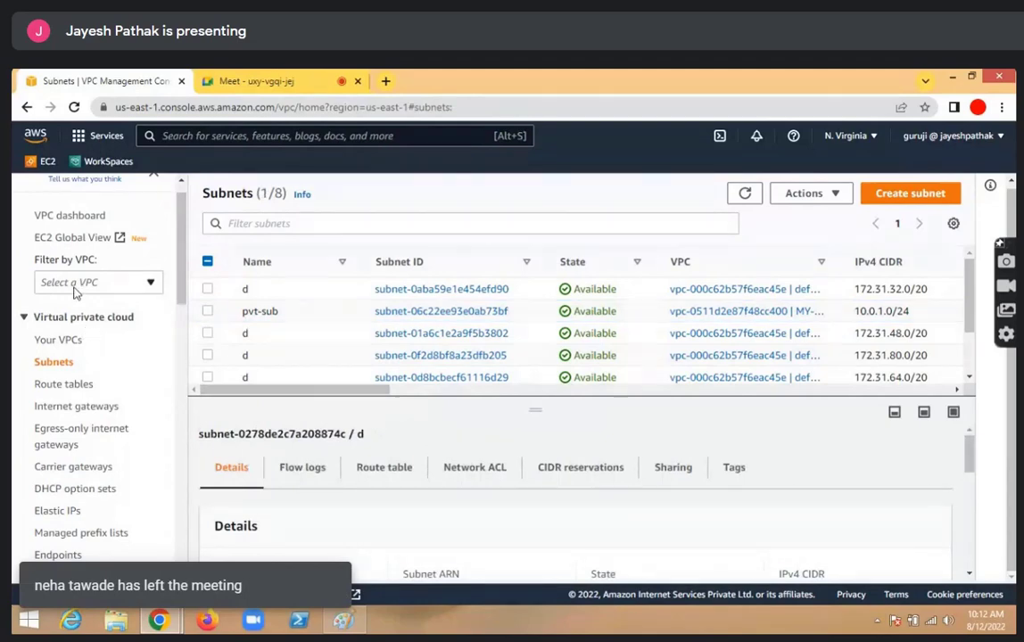
Open the route tables and examine their main status, subnet associations and the VPC each one belongs to
{"action": "scroll", "coordinate": [69, 291], "scroll_direction": "down", "scroll_amount": 1}
{"action": "scroll", "coordinate": [69, 291], "scroll_direction": "up", "scroll_amount": 2}
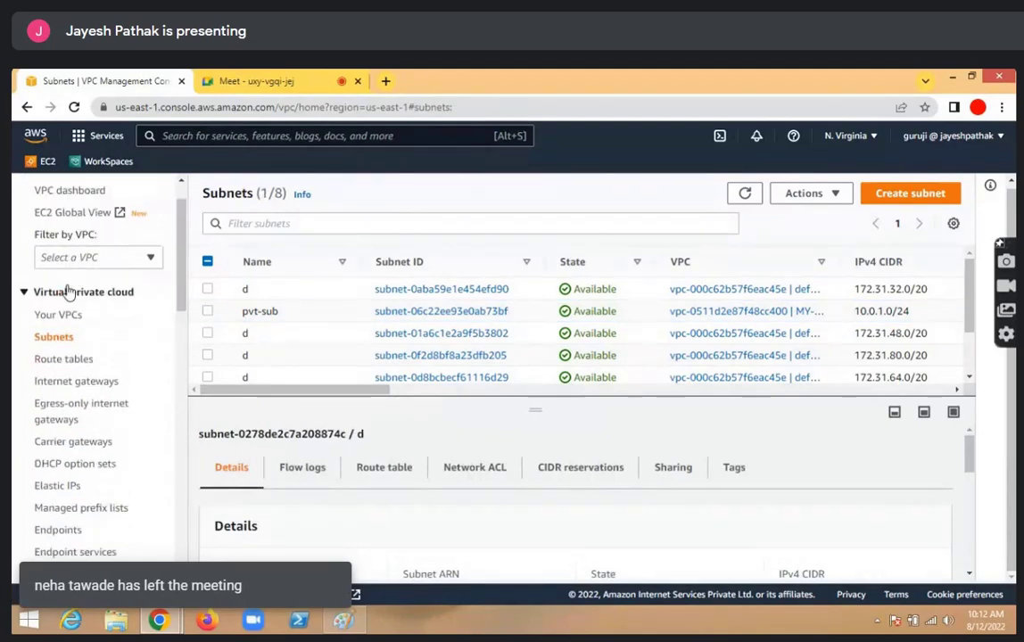
{"action": "left_click", "coordinate": [70, 389]}
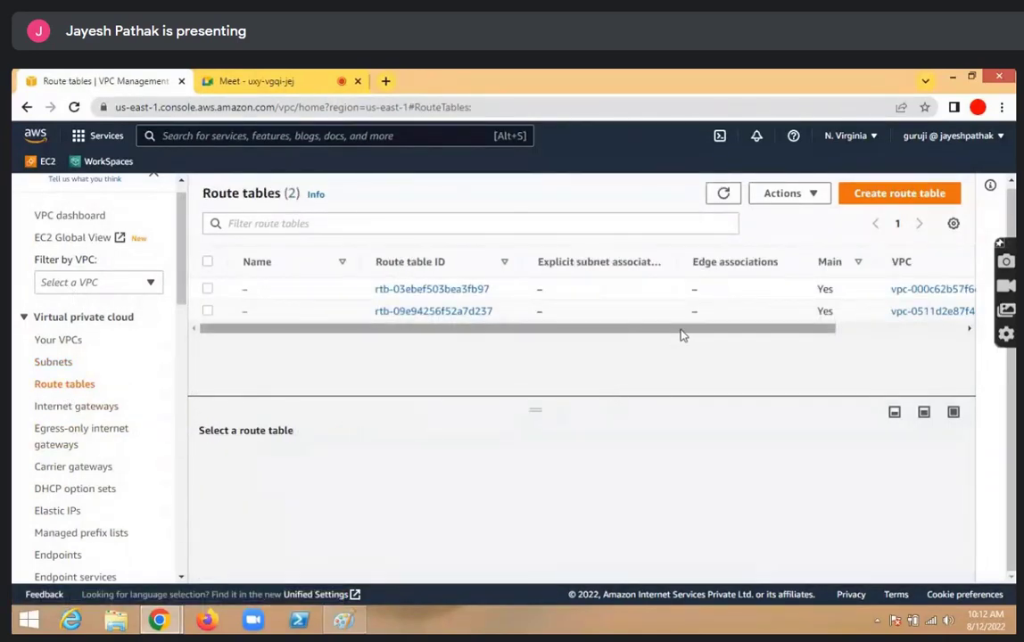
{"action": "left_click_drag", "start_coordinate": [571, 338], "coordinate": [631, 330]}
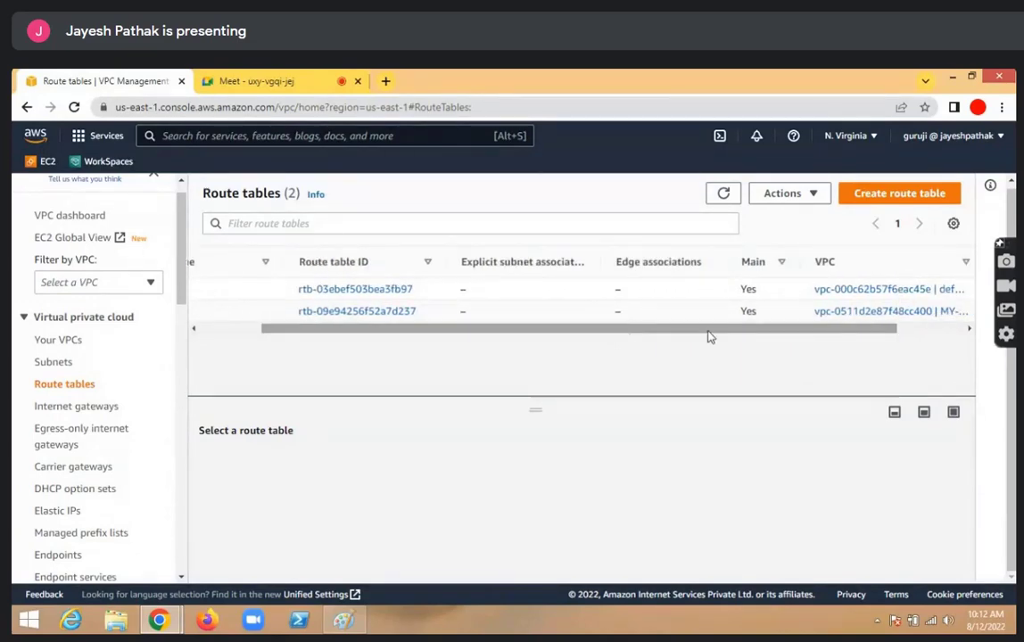
{"action": "left_click_drag", "start_coordinate": [692, 332], "coordinate": [807, 326]}
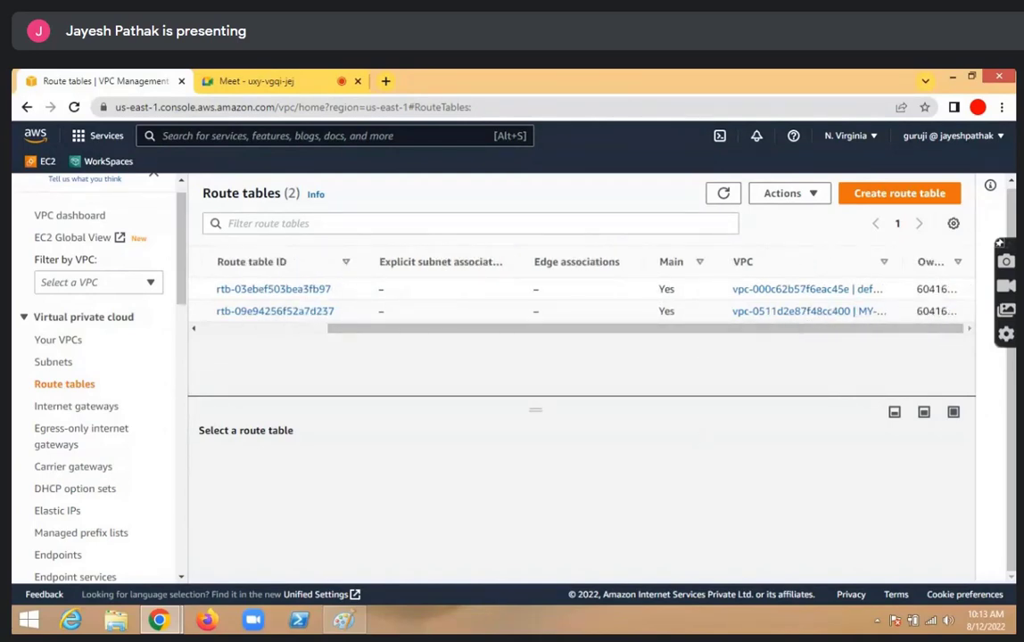
Switch to Paint and erase the whole old drawing from the canvas
{"action": "left_click", "coordinate": [343, 622]}
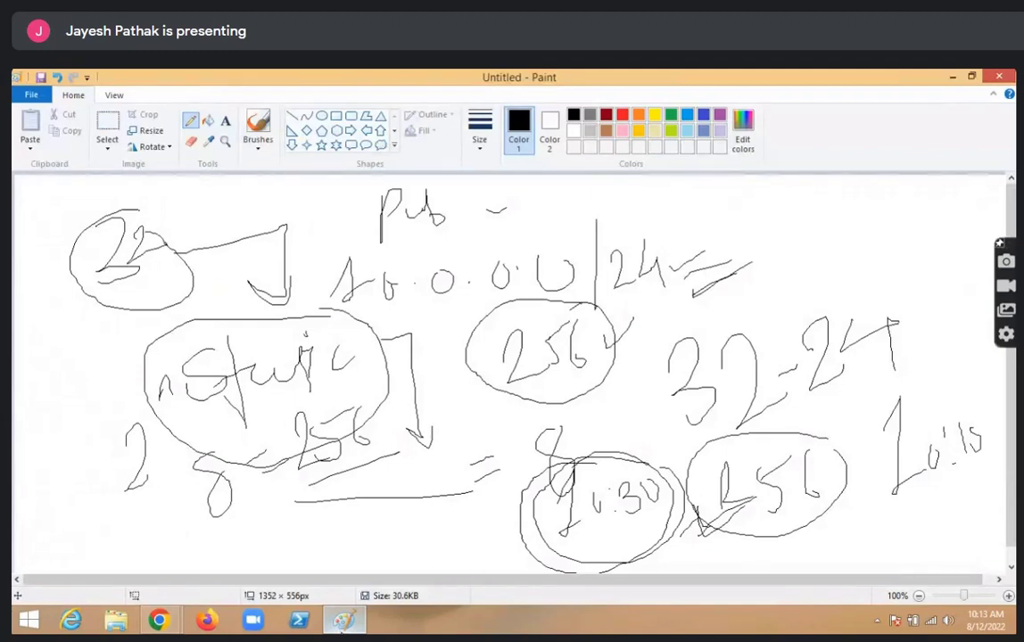
{"action": "key", "text": "ctrl+a"}
{"action": "key", "text": "Delete"}
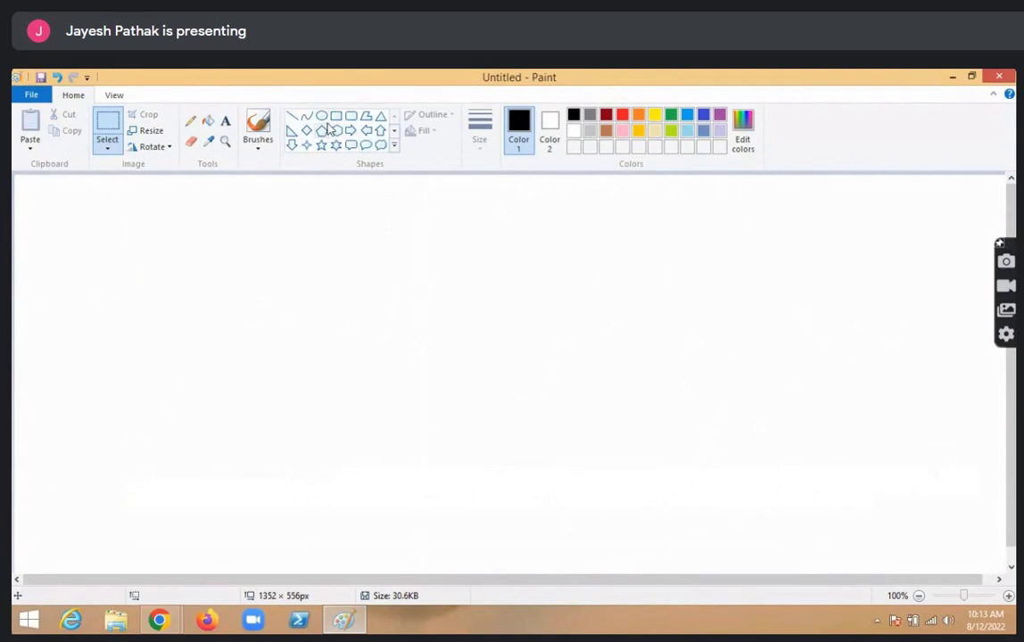
Draw two black rounded rectangles on opposite sides of the canvas, the right one about 256 × 230 px
{"action": "left_click", "coordinate": [350, 116]}
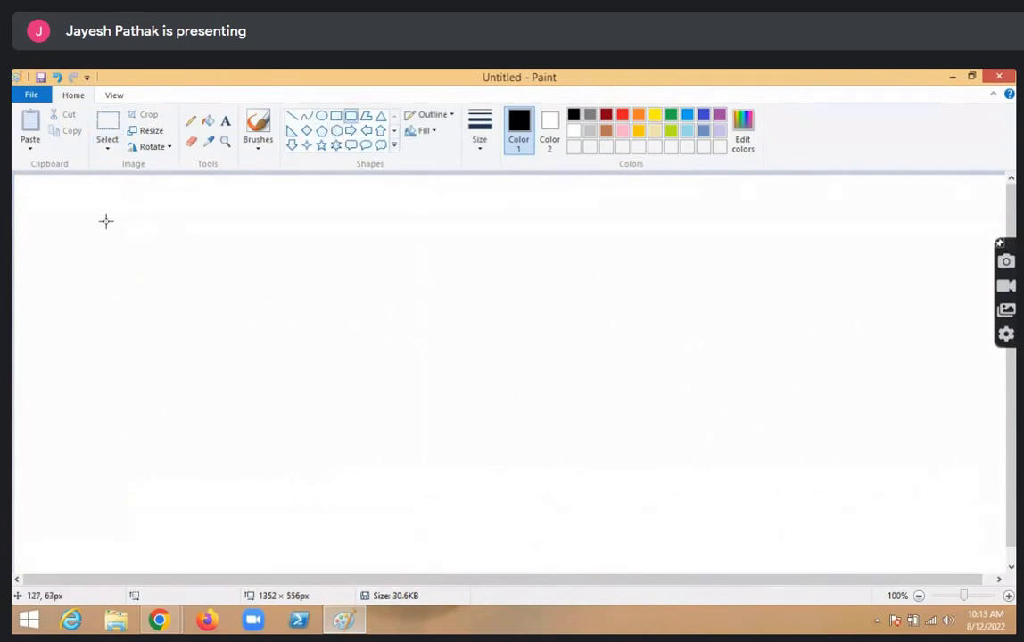
{"action": "mouse_move", "coordinate": [82, 215]}
{"action": "left_mouse_down"}
{"action": "mouse_move", "coordinate": [293, 309]}
{"action": "mouse_move", "coordinate": [320, 357]}
{"action": "left_mouse_up"}
{"action": "left_click_drag", "start_coordinate": [798, 211], "coordinate": [987, 378]}
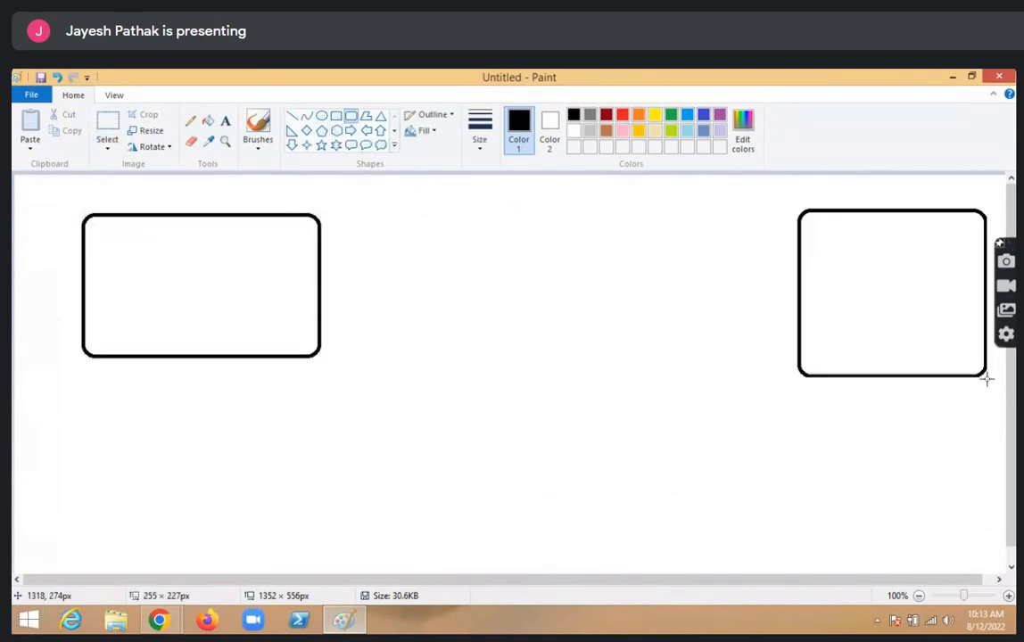
Draw two roughly parallel diagonal lines between the rectangles, spanning about 218 × 336 px and 220 × 313 px
{"action": "left_click", "coordinate": [292, 116]}
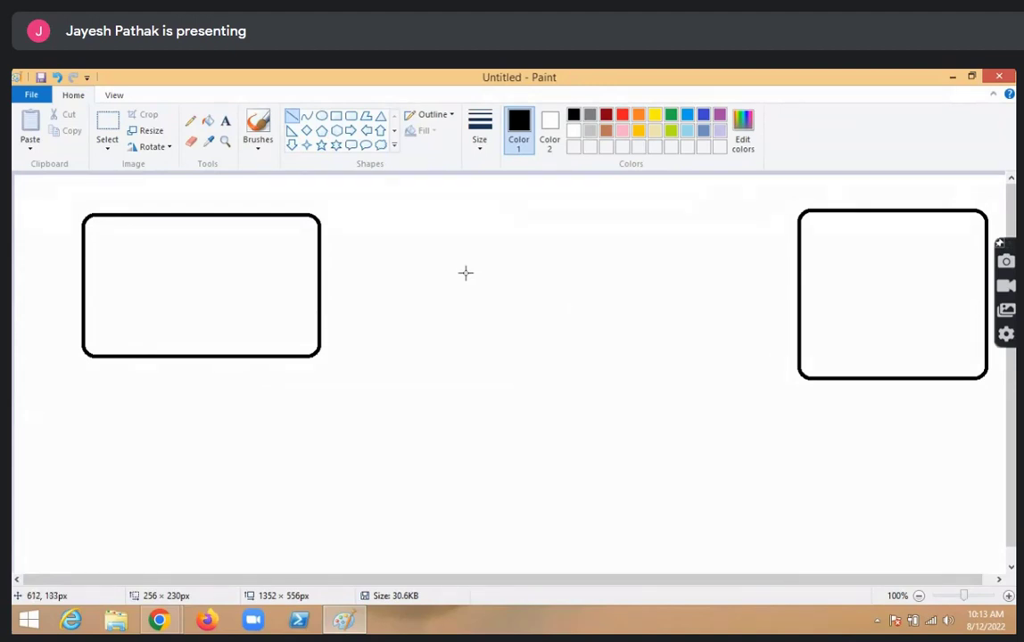
{"action": "left_click_drag", "start_coordinate": [412, 276], "coordinate": [573, 521]}
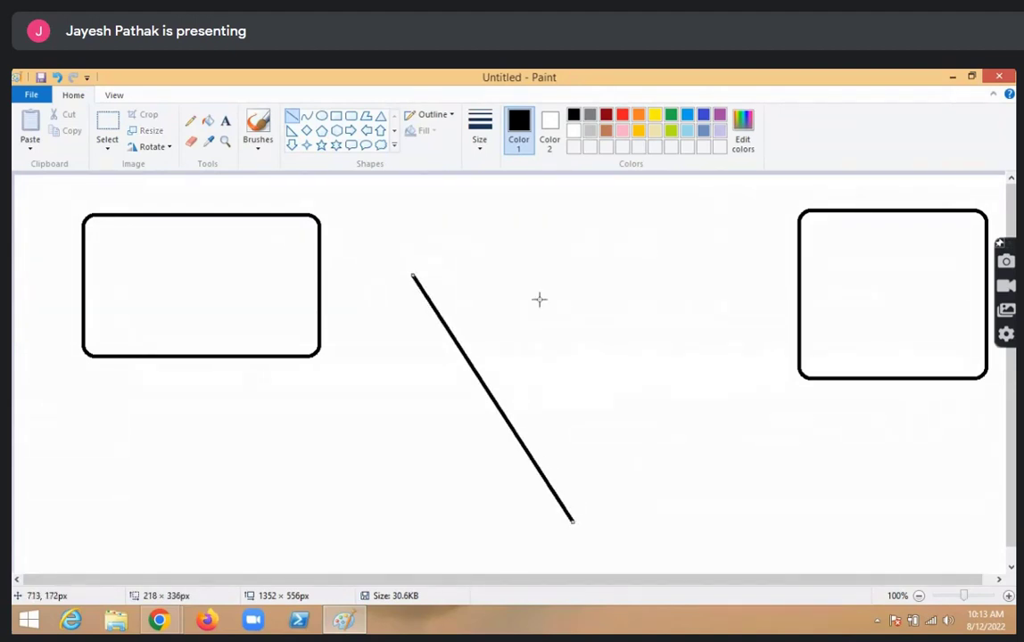
{"action": "mouse_move", "coordinate": [515, 245]}
{"action": "left_mouse_down"}
{"action": "mouse_move", "coordinate": [592, 327]}
{"action": "mouse_move", "coordinate": [636, 475]}
{"action": "mouse_move", "coordinate": [660, 488]}
{"action": "mouse_move", "coordinate": [677, 474]}
{"action": "left_mouse_up"}
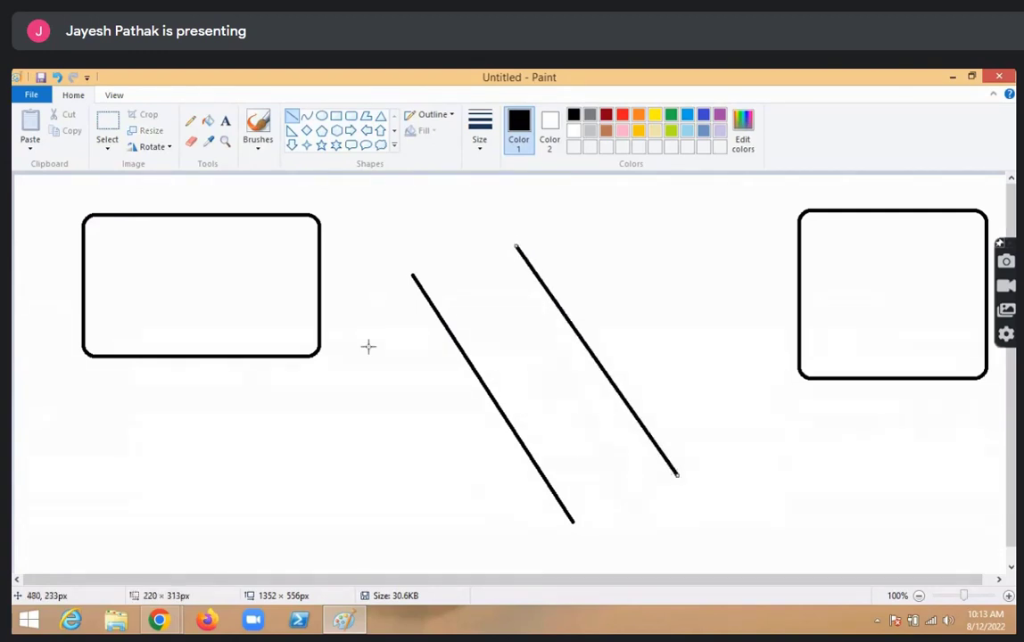
Handwrite a city label with the Pencil at each end of the road lines, Pune above and Nashik below
{"action": "left_click", "coordinate": [190, 121]}
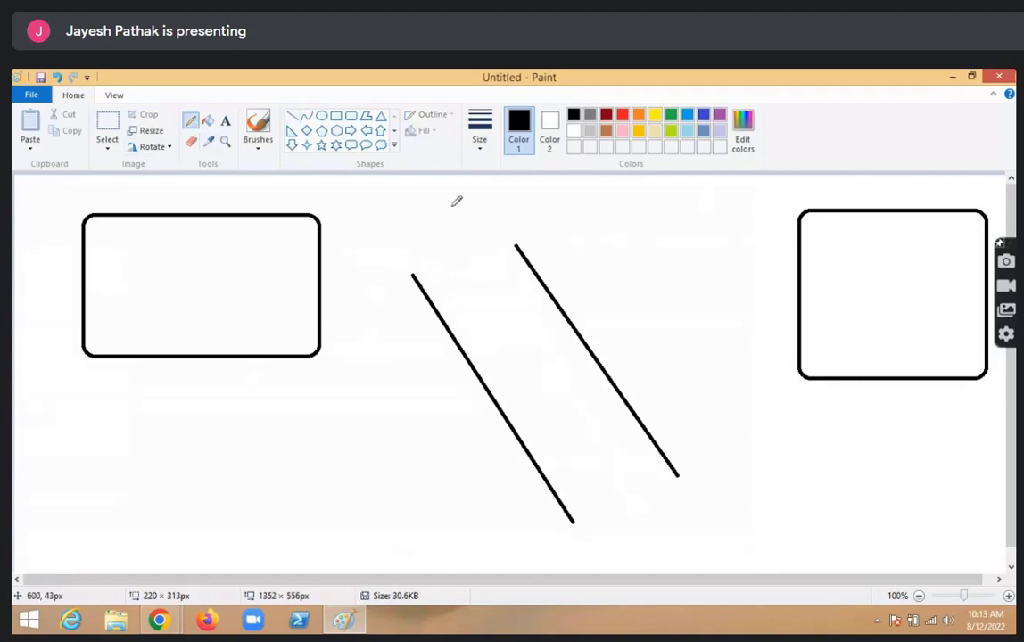
{"action": "mouse_move", "coordinate": [428, 204]}
{"action": "left_mouse_down"}
{"action": "mouse_move", "coordinate": [518, 205]}
{"action": "mouse_move", "coordinate": [533, 214]}
{"action": "left_mouse_up"}
{"action": "mouse_move", "coordinate": [647, 515]}
{"action": "left_mouse_down"}
{"action": "mouse_move", "coordinate": [655, 535]}
{"action": "mouse_move", "coordinate": [688, 509]}
{"action": "mouse_move", "coordinate": [696, 525]}
{"action": "mouse_move", "coordinate": [776, 492]}
{"action": "mouse_move", "coordinate": [790, 501]}
{"action": "left_mouse_up"}
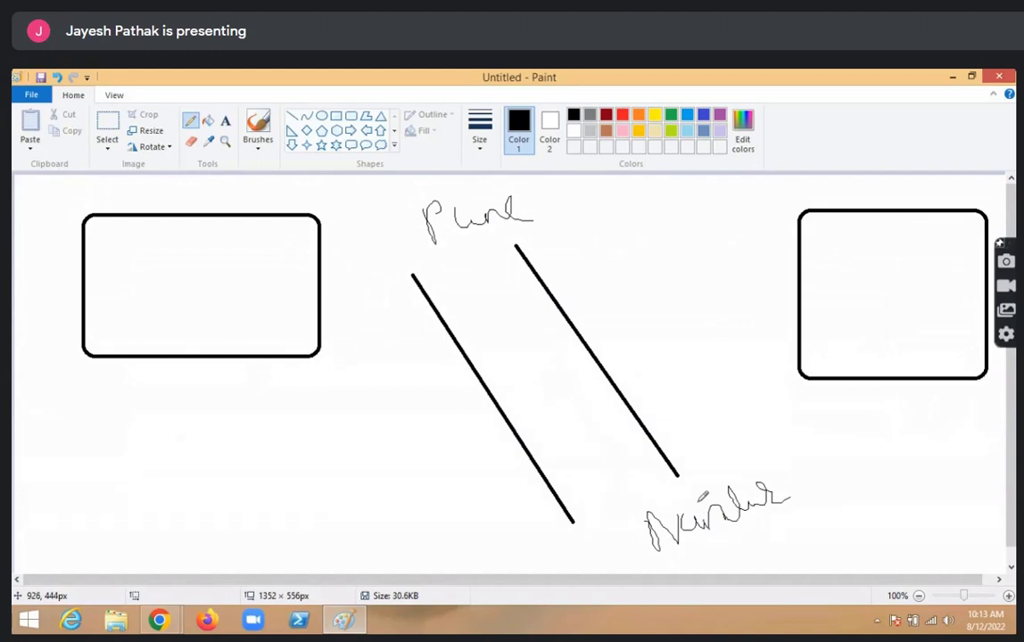
Sketch two curved routes between the city labels and attach a circled handwritten note to them
{"action": "mouse_move", "coordinate": [662, 523]}
{"action": "left_mouse_down"}
{"action": "mouse_move", "coordinate": [676, 516]}
{"action": "mouse_move", "coordinate": [665, 491]}
{"action": "mouse_move", "coordinate": [544, 407]}
{"action": "mouse_move", "coordinate": [439, 228]}
{"action": "mouse_move", "coordinate": [462, 229]}
{"action": "left_mouse_up"}
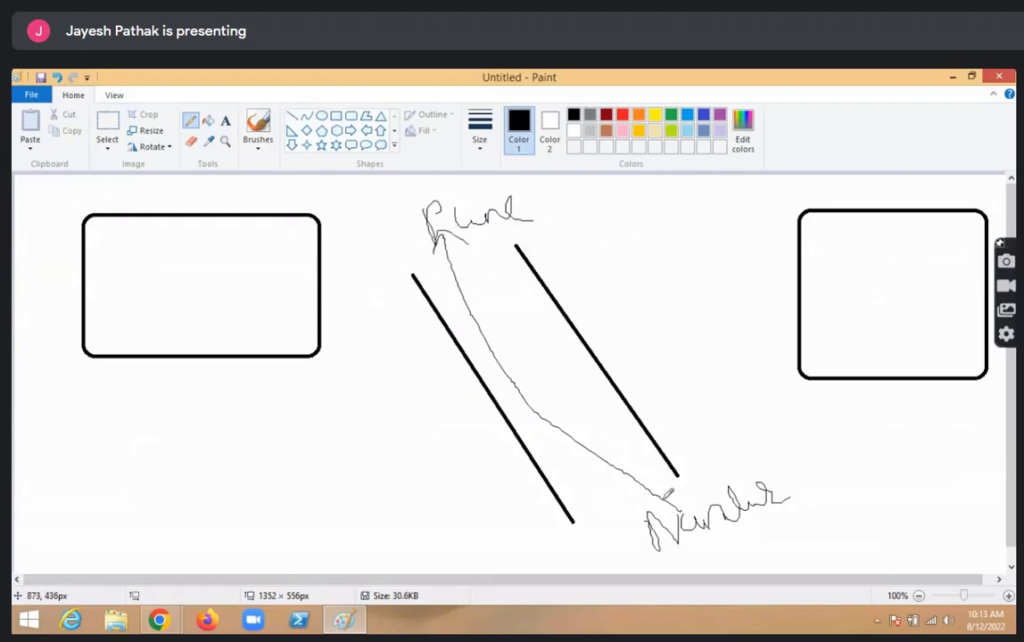
{"action": "mouse_move", "coordinate": [621, 468]}
{"action": "left_mouse_down"}
{"action": "mouse_move", "coordinate": [487, 351]}
{"action": "mouse_move", "coordinate": [419, 221]}
{"action": "left_mouse_up"}
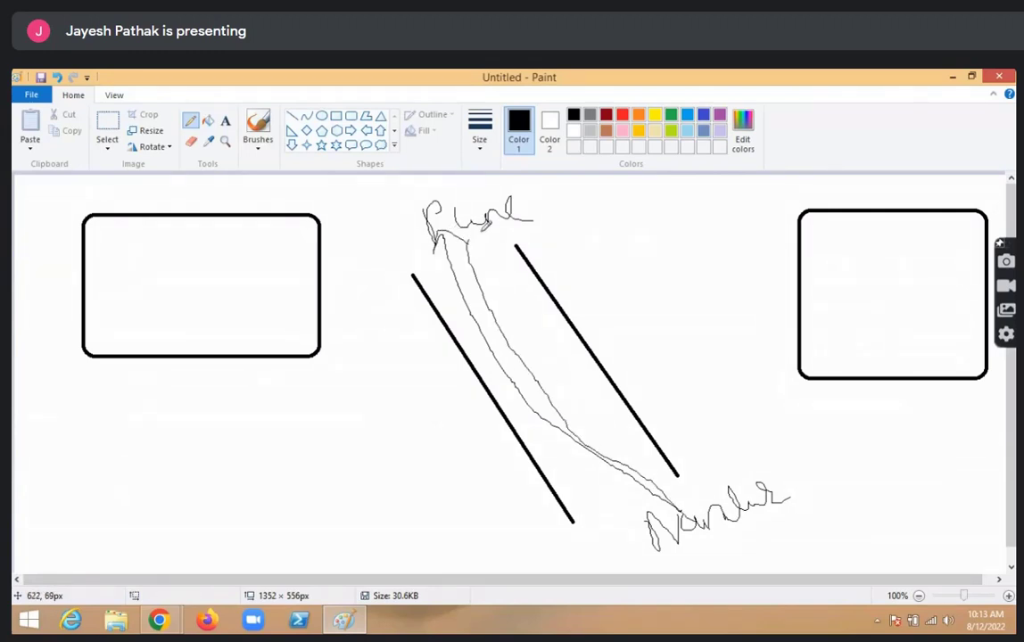
{"action": "left_click_drag", "start_coordinate": [510, 319], "coordinate": [590, 268]}
{"action": "mouse_move", "coordinate": [585, 285]}
{"action": "left_mouse_down"}
{"action": "mouse_move", "coordinate": [594, 298]}
{"action": "mouse_move", "coordinate": [665, 276]}
{"action": "mouse_move", "coordinate": [675, 242]}
{"action": "mouse_move", "coordinate": [660, 290]}
{"action": "mouse_move", "coordinate": [713, 276]}
{"action": "mouse_move", "coordinate": [647, 234]}
{"action": "mouse_move", "coordinate": [597, 310]}
{"action": "mouse_move", "coordinate": [605, 311]}
{"action": "left_mouse_up"}
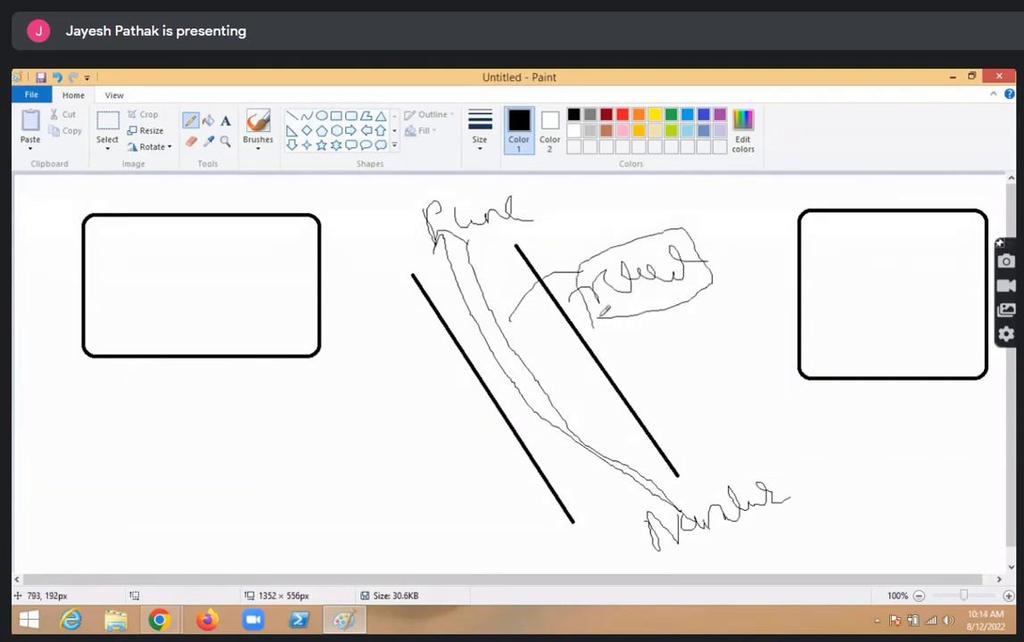
Trace several more freehand strokes along the route between the two city labels
{"action": "mouse_move", "coordinate": [636, 461]}
{"action": "left_mouse_down"}
{"action": "mouse_move", "coordinate": [572, 406]}
{"action": "mouse_move", "coordinate": [420, 212]}
{"action": "left_mouse_up"}
{"action": "mouse_move", "coordinate": [595, 453]}
{"action": "left_mouse_down"}
{"action": "mouse_move", "coordinate": [462, 323]}
{"action": "mouse_move", "coordinate": [425, 228]}
{"action": "left_mouse_up"}
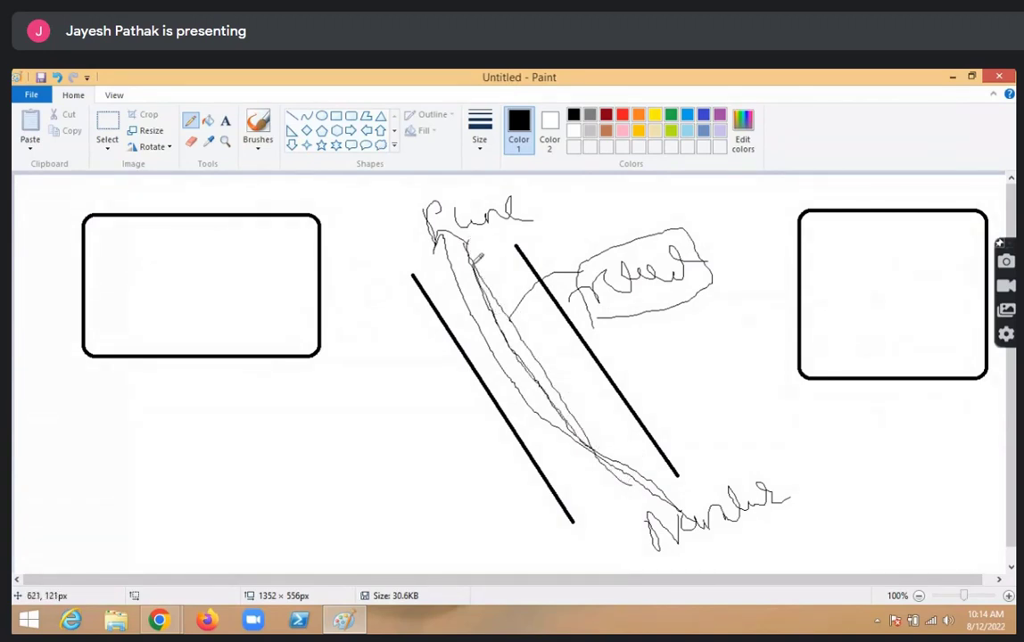
{"action": "mouse_move", "coordinate": [598, 450]}
{"action": "left_mouse_down"}
{"action": "mouse_move", "coordinate": [462, 291]}
{"action": "mouse_move", "coordinate": [444, 253]}
{"action": "left_mouse_up"}
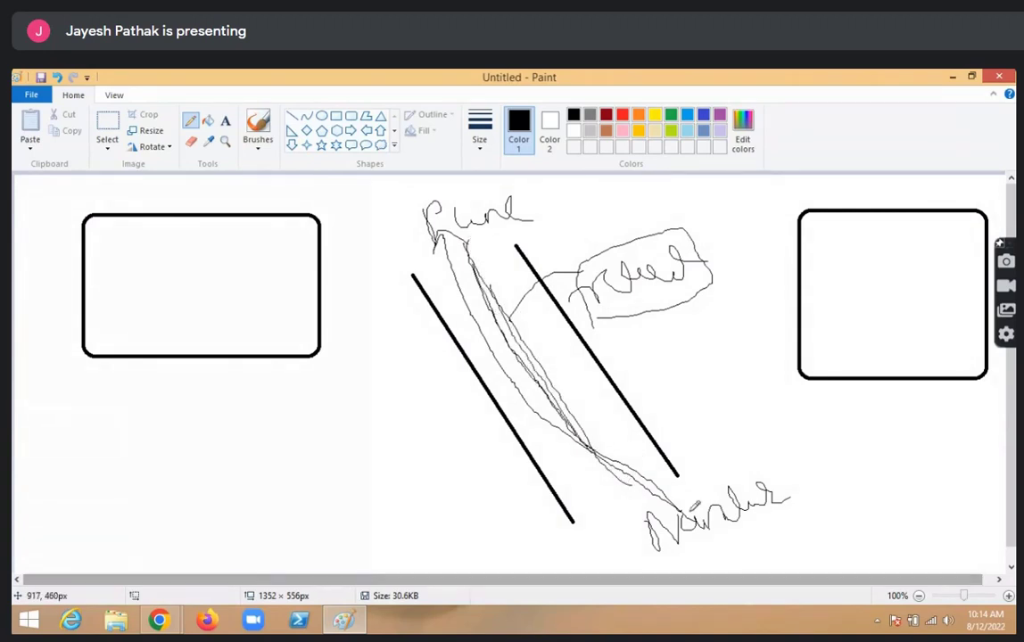
{"action": "mouse_move", "coordinate": [623, 454]}
{"action": "left_mouse_down"}
{"action": "mouse_move", "coordinate": [532, 325]}
{"action": "mouse_move", "coordinate": [424, 216]}
{"action": "left_mouse_up"}
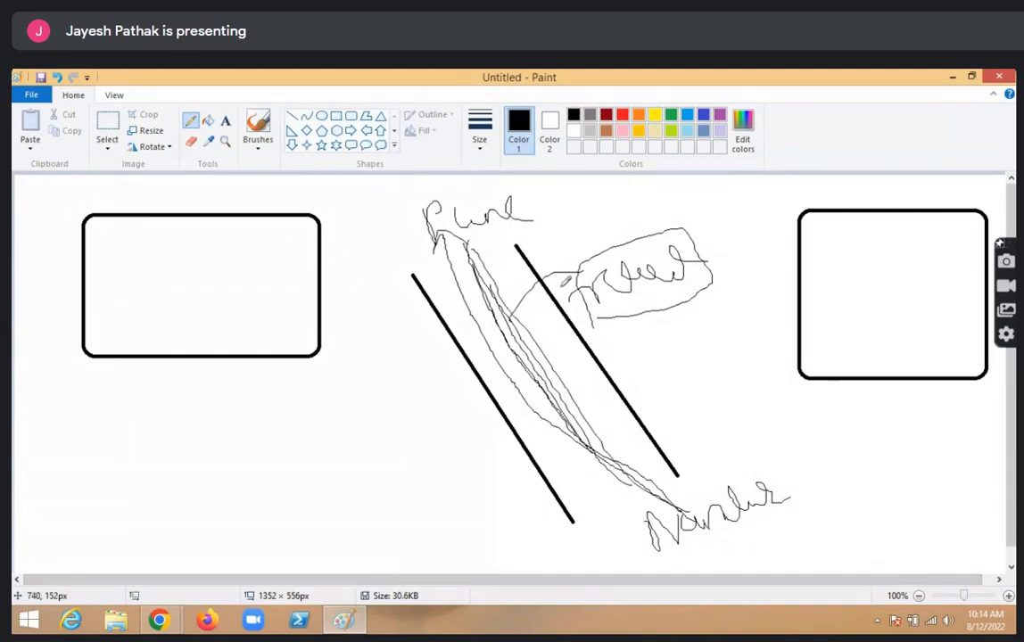
{"action": "mouse_move", "coordinate": [629, 482]}
{"action": "left_mouse_down"}
{"action": "mouse_move", "coordinate": [439, 300]}
{"action": "mouse_move", "coordinate": [399, 218]}
{"action": "left_mouse_up"}
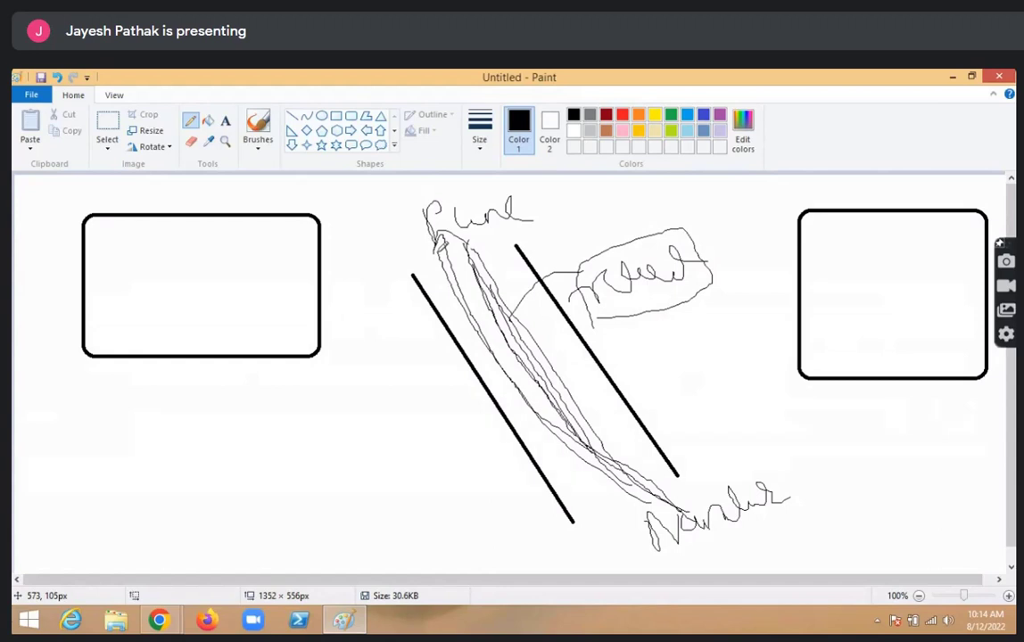
{"action": "left_click_drag", "start_coordinate": [629, 477], "coordinate": [464, 312]}
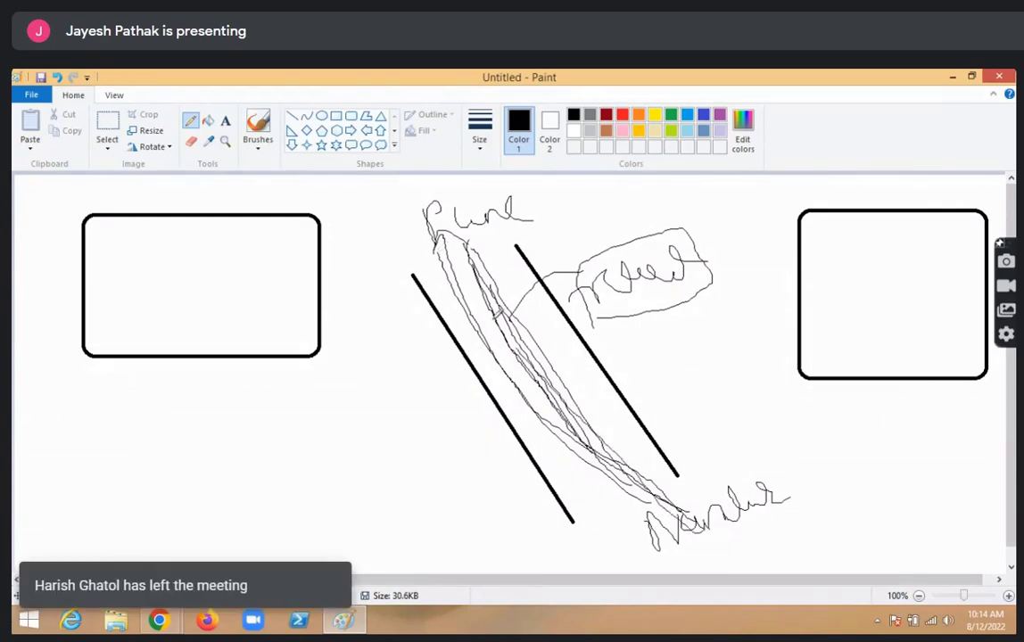
{"action": "left_click_drag", "start_coordinate": [691, 501], "coordinate": [508, 273]}
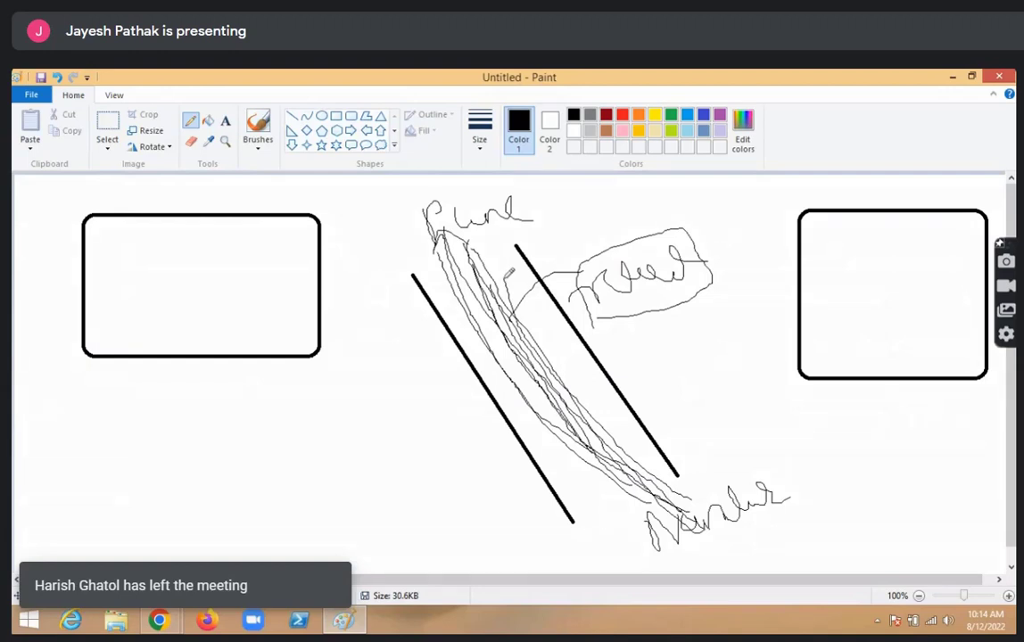
Clear the canvas and draw two rounded rectangles, one about 187 × 218 px at the upper left and another below it
{"action": "key", "text": "ctrl+a"}
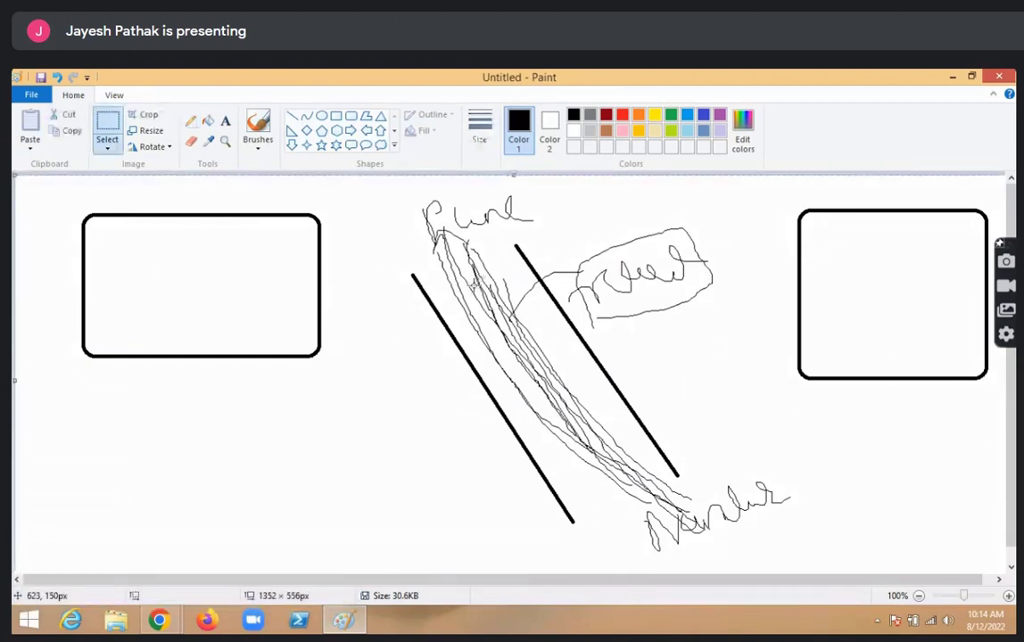
{"action": "key", "text": "Delete"}
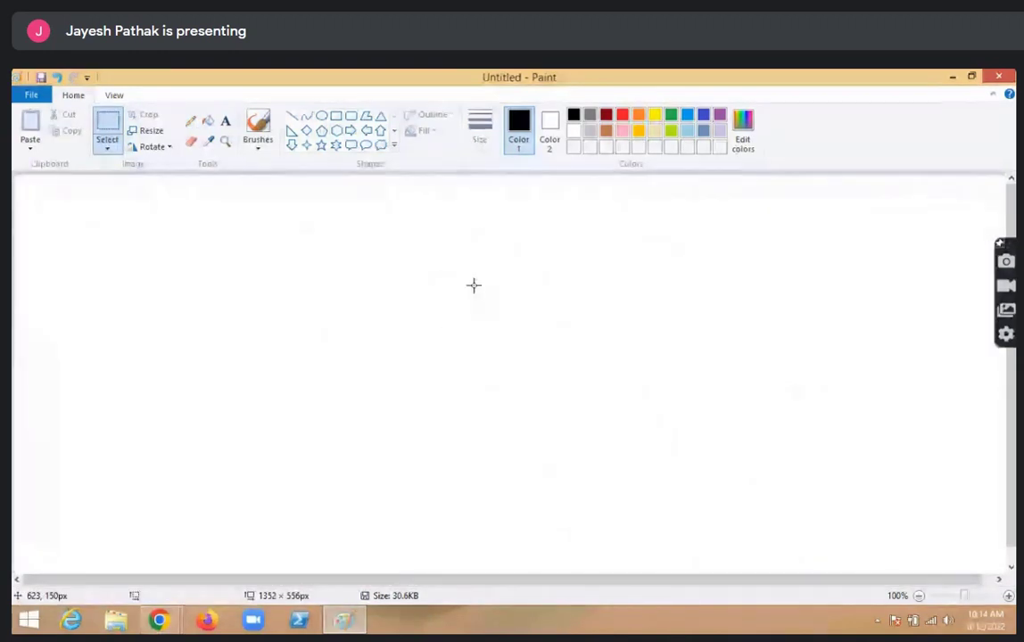
{"action": "left_click", "coordinate": [351, 116]}
{"action": "left_click_drag", "start_coordinate": [107, 218], "coordinate": [245, 377]}
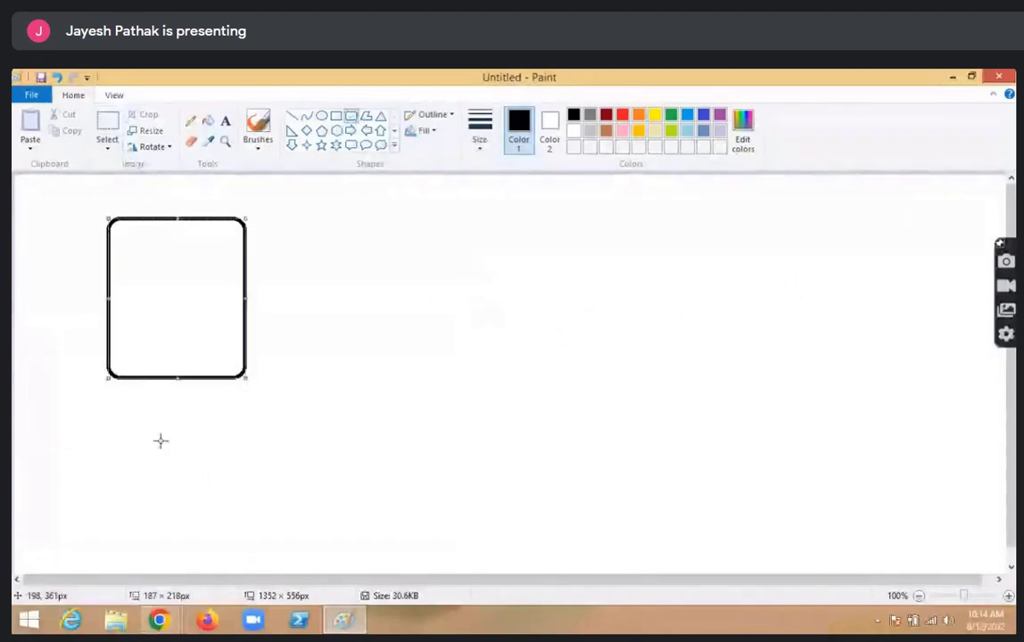
{"action": "mouse_move", "coordinate": [160, 442]}
{"action": "left_mouse_down"}
{"action": "mouse_move", "coordinate": [259, 551]}
{"action": "mouse_move", "coordinate": [288, 567]}
{"action": "left_mouse_up"}
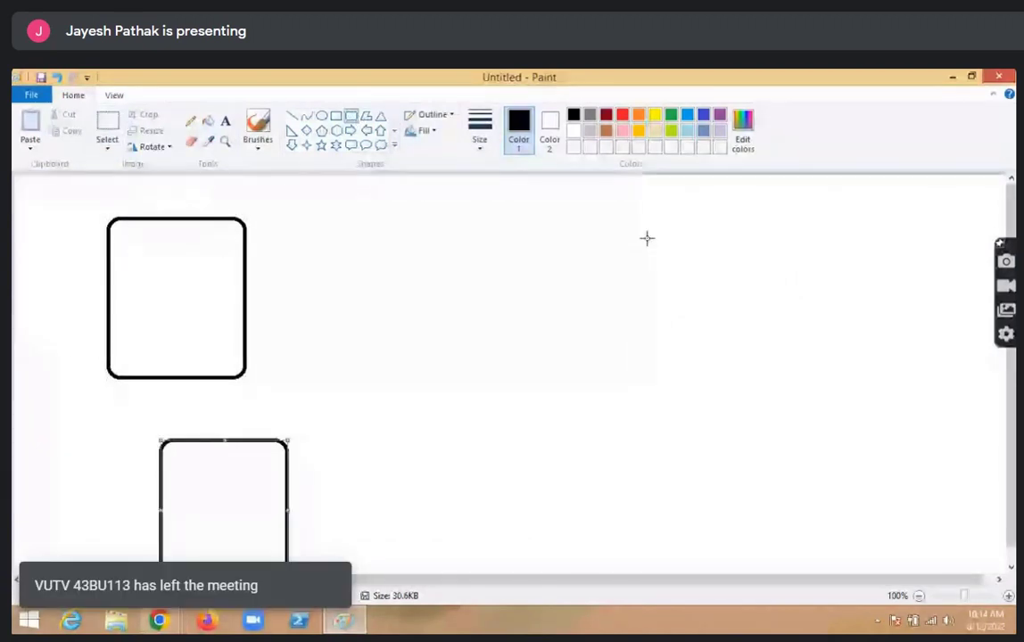
Draw two rounded rectangles at the right of the canvas and join each to its left counterpart with a straight line
{"action": "left_click_drag", "start_coordinate": [660, 222], "coordinate": [808, 293]}
{"action": "left_click_drag", "start_coordinate": [747, 400], "coordinate": [876, 527]}
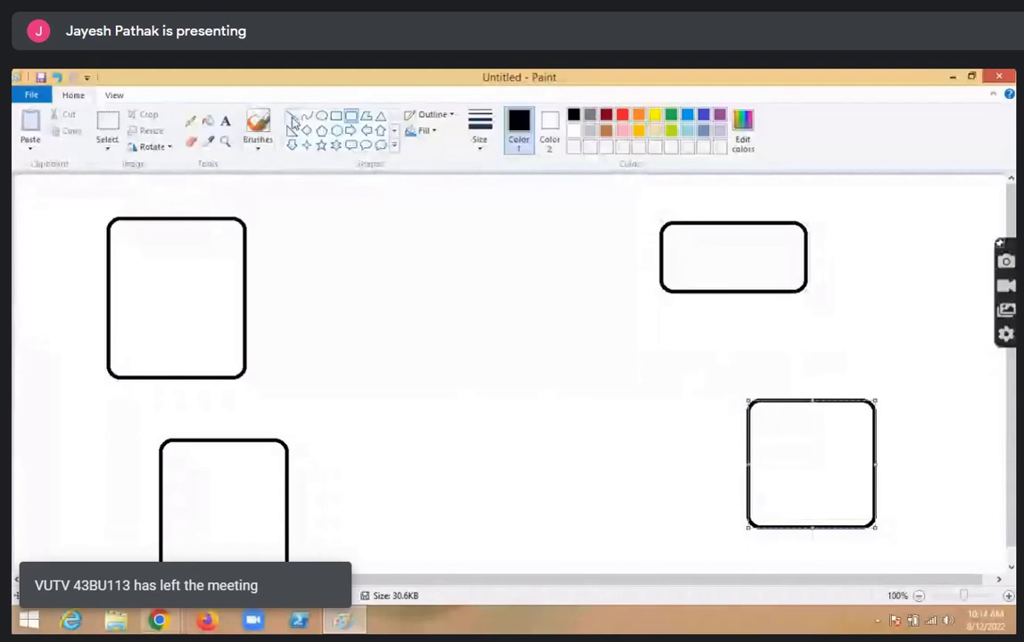
{"action": "left_click", "coordinate": [292, 116]}
{"action": "mouse_move", "coordinate": [252, 292]}
{"action": "left_mouse_down"}
{"action": "mouse_move", "coordinate": [651, 277]}
{"action": "mouse_move", "coordinate": [685, 266]}
{"action": "left_mouse_up"}
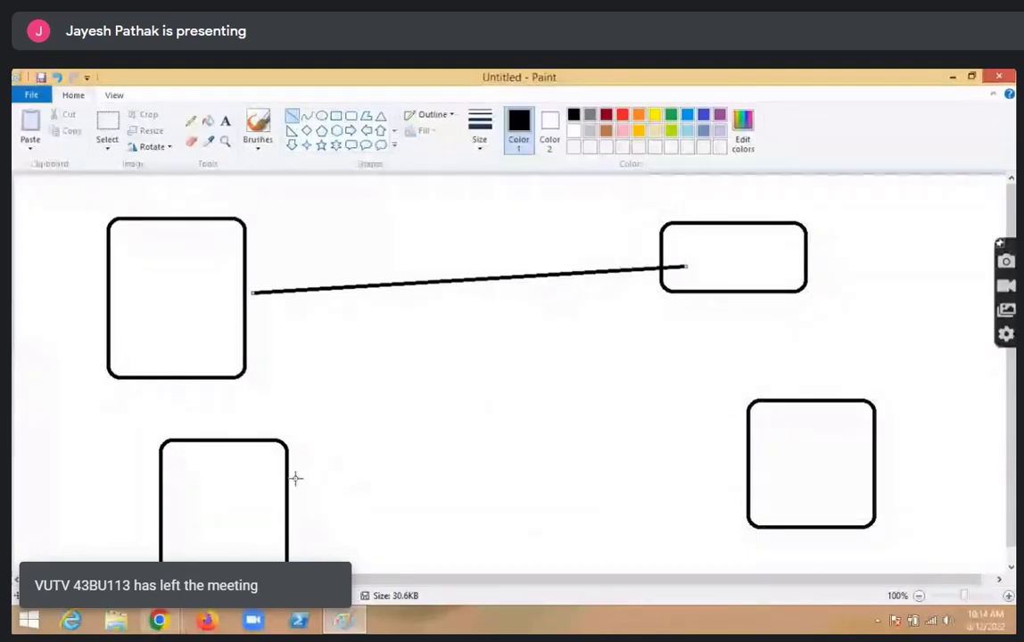
{"action": "left_click_drag", "start_coordinate": [295, 478], "coordinate": [420, 478]}
{"action": "left_click_drag", "start_coordinate": [525, 479], "coordinate": [752, 451]}
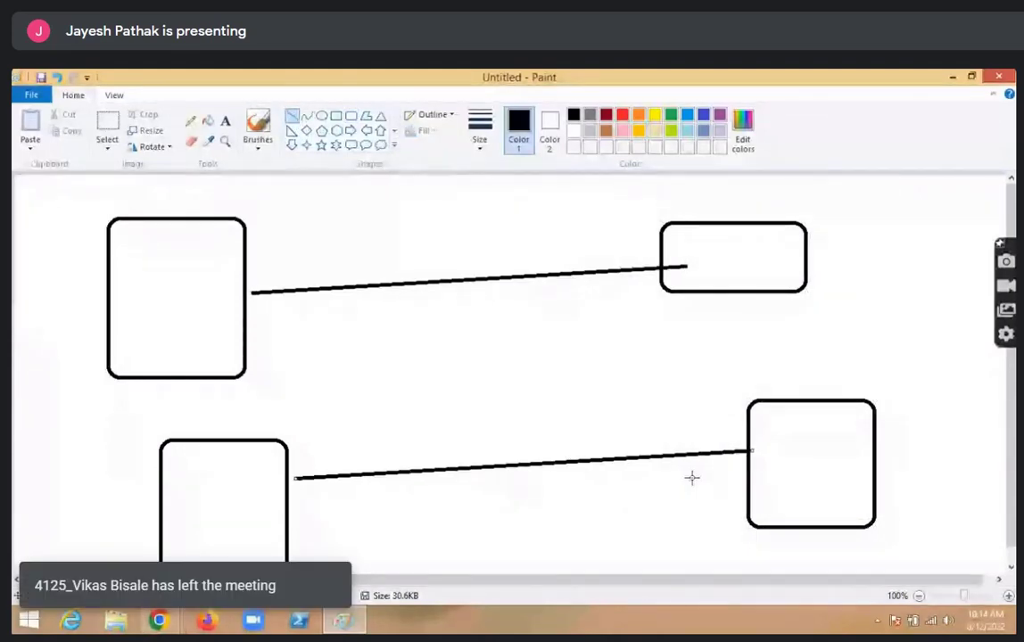
Bracket the two connecting lines with the Pencil, handwrite "route table" beside the bracket, and loop freehand ovals across the lines
{"action": "left_click", "coordinate": [190, 120]}
{"action": "mouse_move", "coordinate": [366, 308]}
{"action": "left_mouse_down"}
{"action": "mouse_move", "coordinate": [464, 535]}
{"action": "mouse_move", "coordinate": [428, 558]}
{"action": "left_mouse_up"}
{"action": "mouse_move", "coordinate": [477, 446]}
{"action": "left_mouse_down"}
{"action": "mouse_move", "coordinate": [571, 379]}
{"action": "mouse_move", "coordinate": [589, 393]}
{"action": "mouse_move", "coordinate": [615, 361]}
{"action": "mouse_move", "coordinate": [642, 383]}
{"action": "left_mouse_up"}
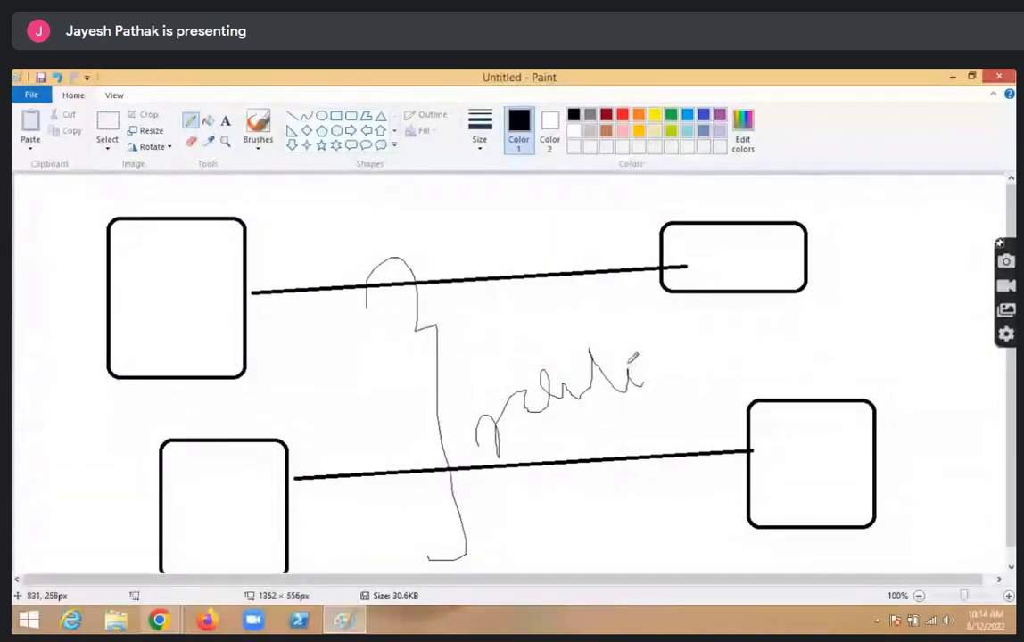
{"action": "mouse_move", "coordinate": [758, 353]}
{"action": "left_mouse_down"}
{"action": "mouse_move", "coordinate": [814, 338]}
{"action": "mouse_move", "coordinate": [915, 339]}
{"action": "left_mouse_up"}
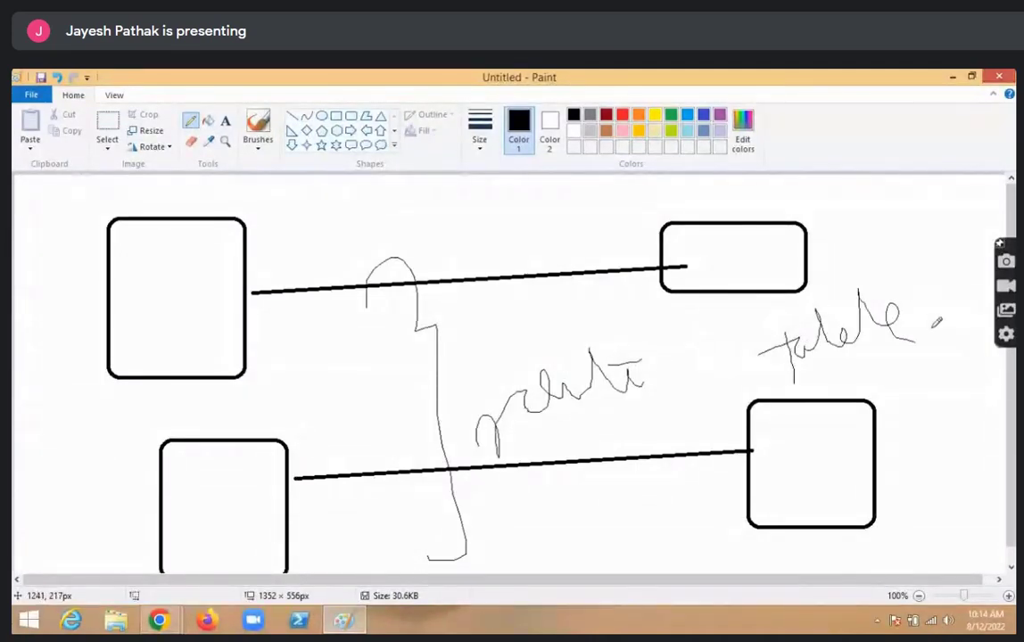
{"action": "mouse_move", "coordinate": [685, 378]}
{"action": "left_mouse_down"}
{"action": "mouse_move", "coordinate": [446, 303]}
{"action": "mouse_move", "coordinate": [361, 384]}
{"action": "mouse_move", "coordinate": [352, 339]}
{"action": "mouse_move", "coordinate": [518, 511]}
{"action": "mouse_move", "coordinate": [510, 299]}
{"action": "left_mouse_up"}
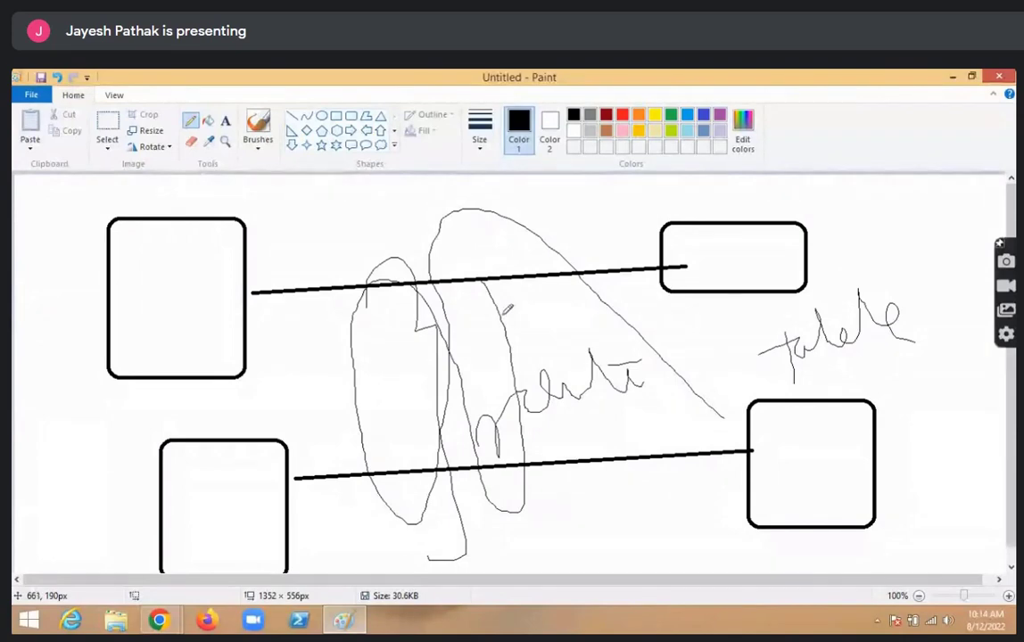
Handwrite the labels IGW and NAT at the far right and a circled, ticked VPC label on the lower line
{"action": "mouse_move", "coordinate": [889, 435]}
{"action": "left_mouse_down"}
{"action": "mouse_move", "coordinate": [919, 421]}
{"action": "mouse_move", "coordinate": [895, 468]}
{"action": "left_mouse_up"}
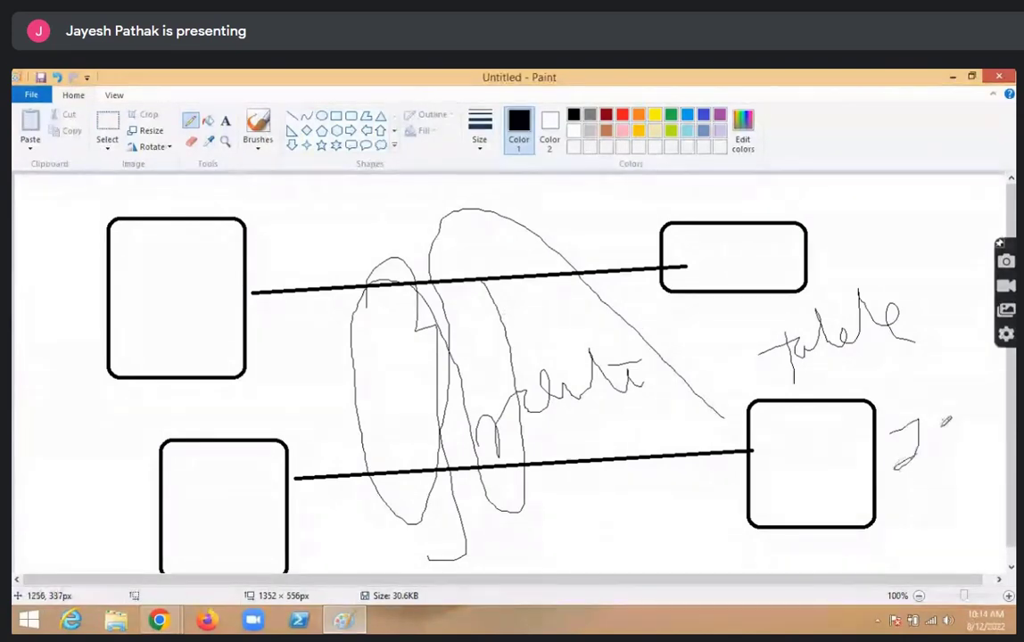
{"action": "mouse_move", "coordinate": [947, 426]}
{"action": "left_mouse_down"}
{"action": "mouse_move", "coordinate": [942, 448]}
{"action": "mouse_move", "coordinate": [981, 415]}
{"action": "left_mouse_up"}
{"action": "mouse_move", "coordinate": [873, 254]}
{"action": "left_mouse_down"}
{"action": "mouse_move", "coordinate": [912, 223]}
{"action": "mouse_move", "coordinate": [937, 230]}
{"action": "mouse_move", "coordinate": [975, 187]}
{"action": "mouse_move", "coordinate": [976, 252]}
{"action": "left_mouse_up"}
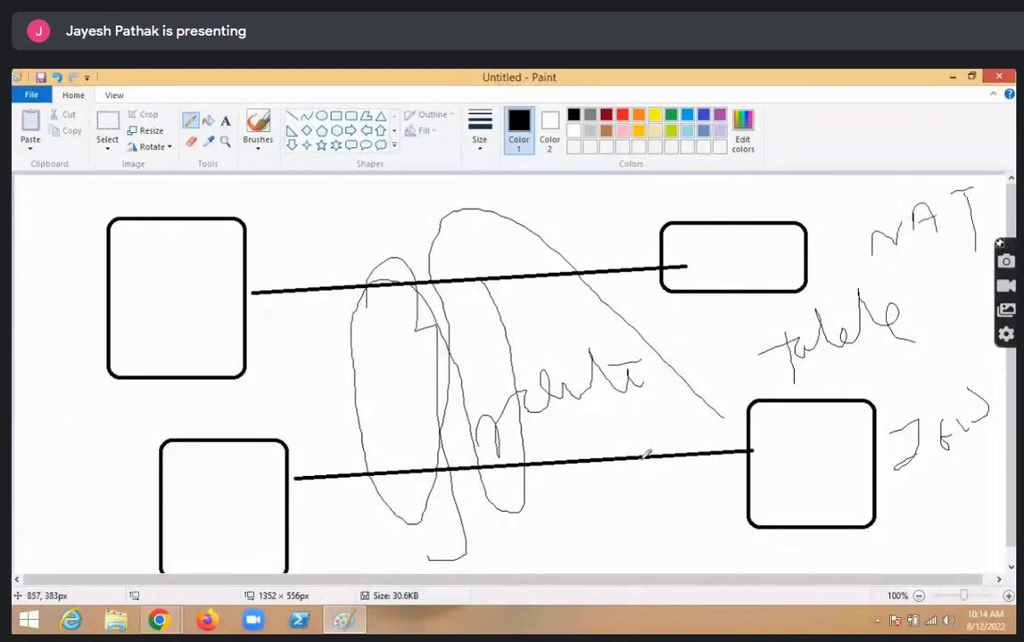
{"action": "mouse_move", "coordinate": [568, 499]}
{"action": "left_mouse_down"}
{"action": "mouse_move", "coordinate": [603, 526]}
{"action": "mouse_move", "coordinate": [625, 466]}
{"action": "mouse_move", "coordinate": [682, 504]}
{"action": "left_mouse_up"}
{"action": "mouse_move", "coordinate": [664, 446]}
{"action": "left_mouse_down"}
{"action": "mouse_move", "coordinate": [614, 435]}
{"action": "mouse_move", "coordinate": [714, 551]}
{"action": "mouse_move", "coordinate": [669, 457]}
{"action": "mouse_move", "coordinate": [772, 464]}
{"action": "left_mouse_up"}
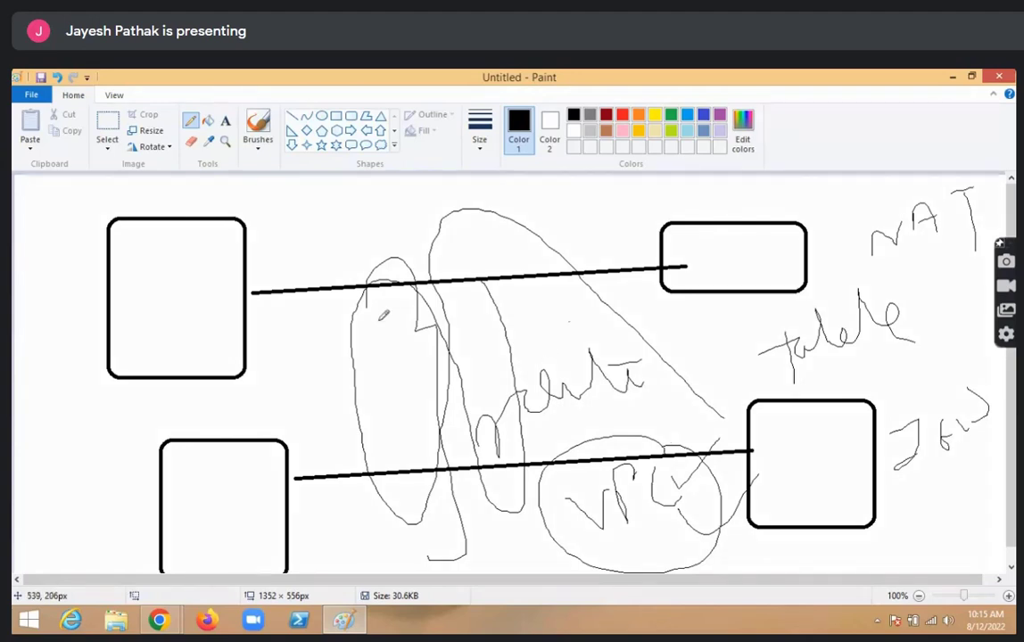
Trace a freehand path and tick marks along the upper line, plus a curved stroke toward the circled VPC label
{"action": "left_click_drag", "start_coordinate": [226, 324], "coordinate": [546, 304]}
{"action": "left_click_drag", "start_coordinate": [614, 292], "coordinate": [683, 281]}
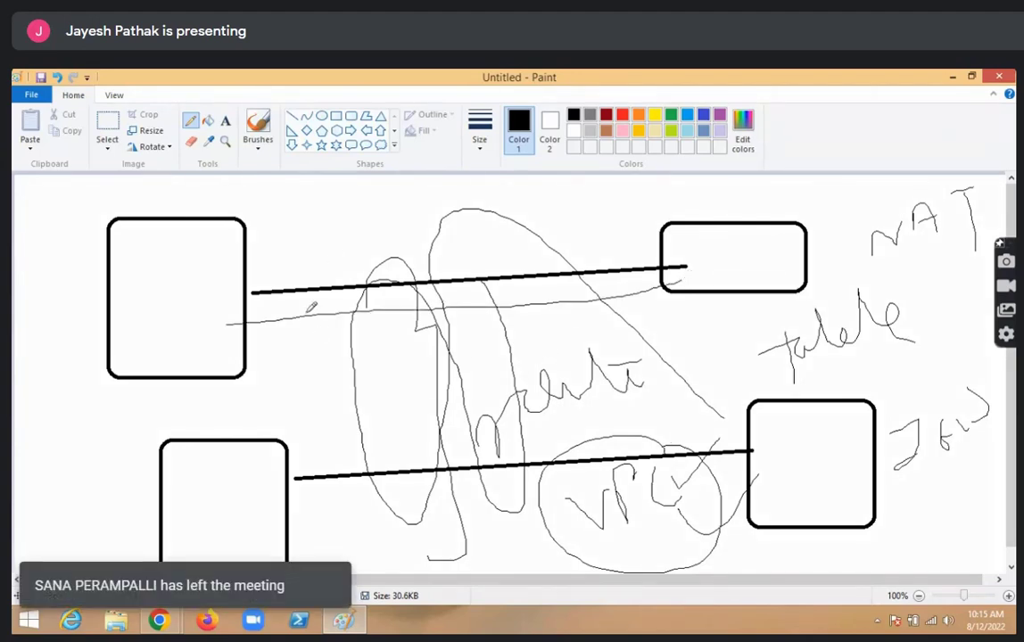
{"action": "mouse_move", "coordinate": [330, 261]}
{"action": "left_mouse_down"}
{"action": "mouse_move", "coordinate": [544, 273]}
{"action": "mouse_move", "coordinate": [647, 213]}
{"action": "left_mouse_up"}
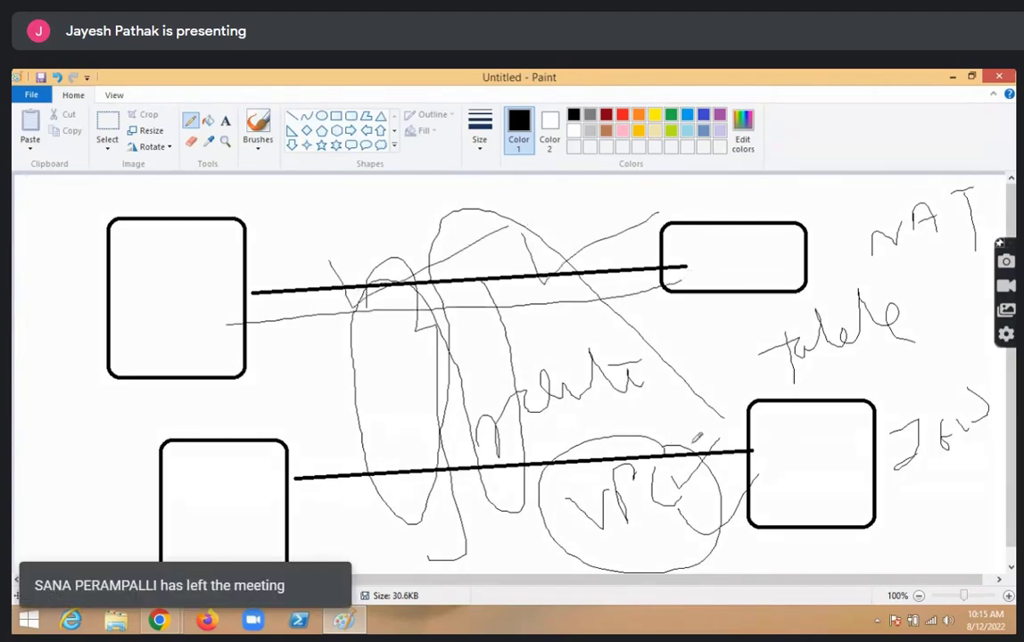
{"action": "mouse_move", "coordinate": [473, 412]}
{"action": "left_mouse_down"}
{"action": "mouse_move", "coordinate": [470, 361]}
{"action": "mouse_move", "coordinate": [575, 446]}
{"action": "mouse_move", "coordinate": [635, 475]}
{"action": "left_mouse_up"}
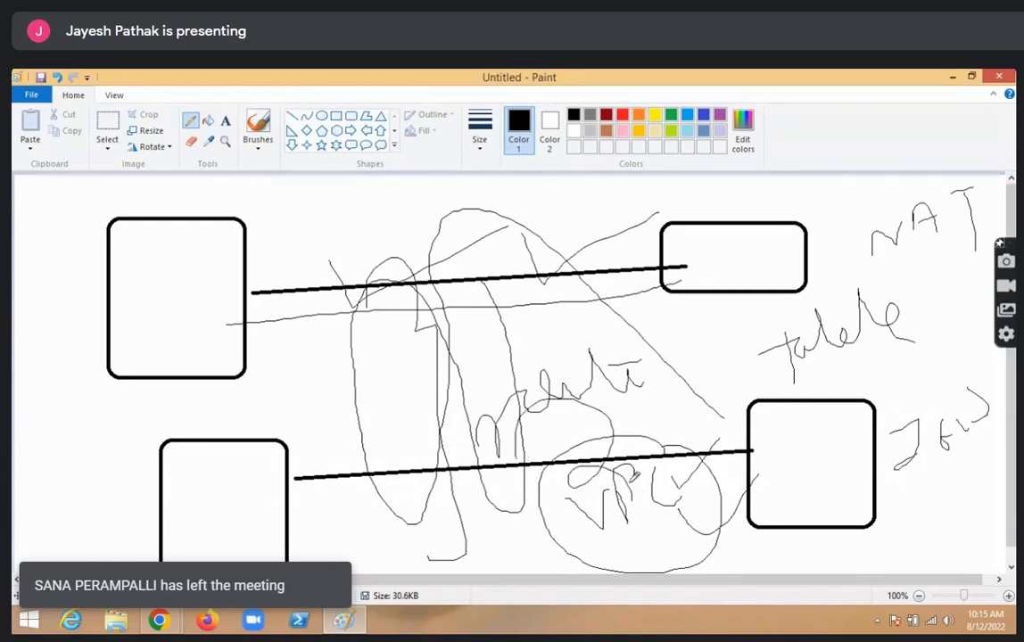
Clear the whole canvas and switch to the AWS route tables list in Chrome
{"action": "key", "text": "ctrl+a"}
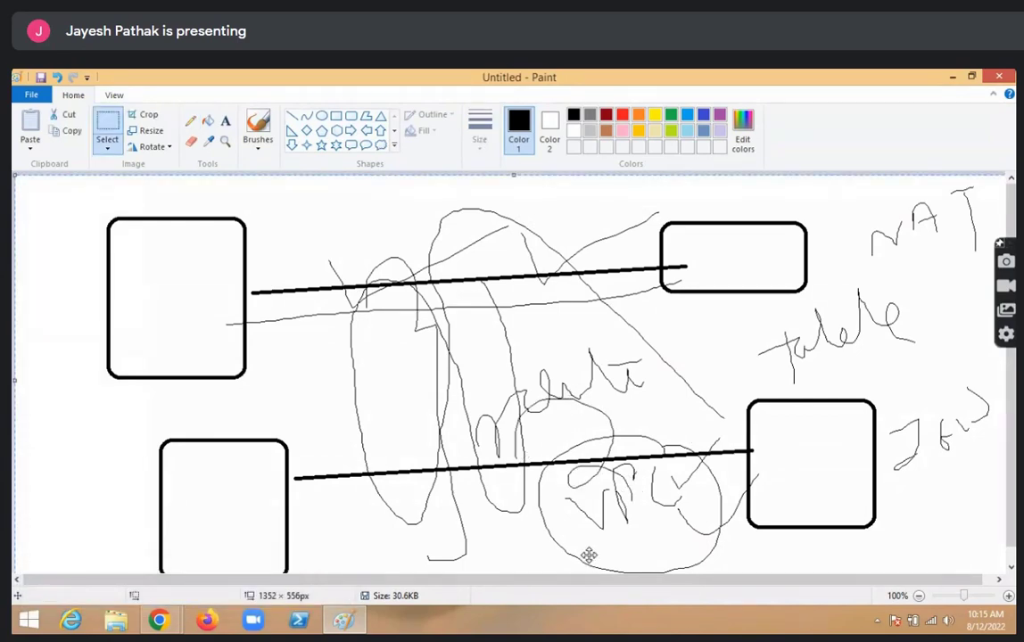
{"action": "key", "text": "Delete"}
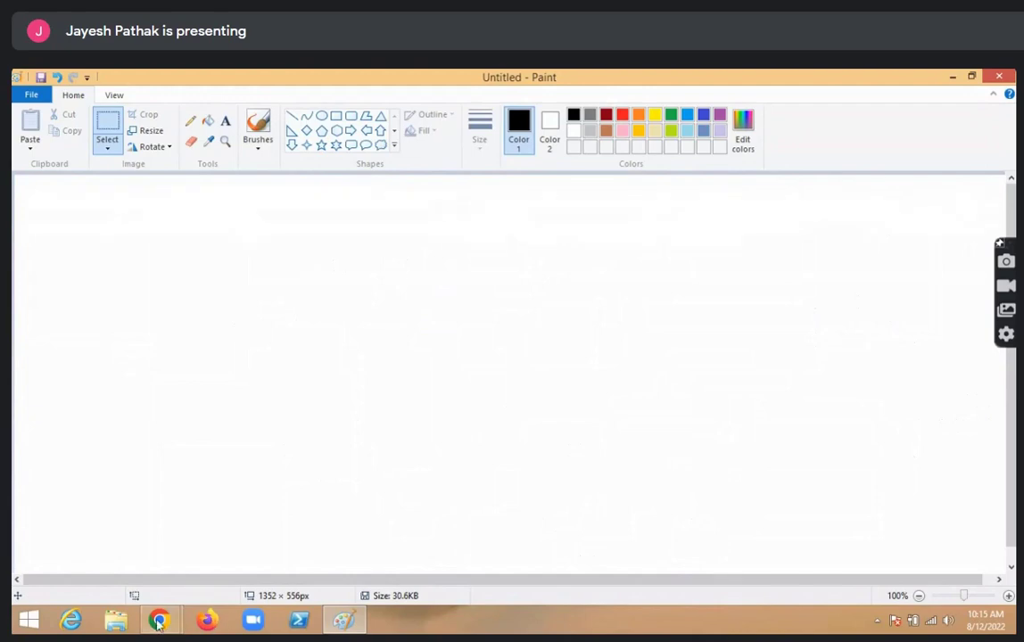
{"action": "mouse_move", "coordinate": [159, 623]}
{"action": "left_click", "coordinate": [98, 565]}
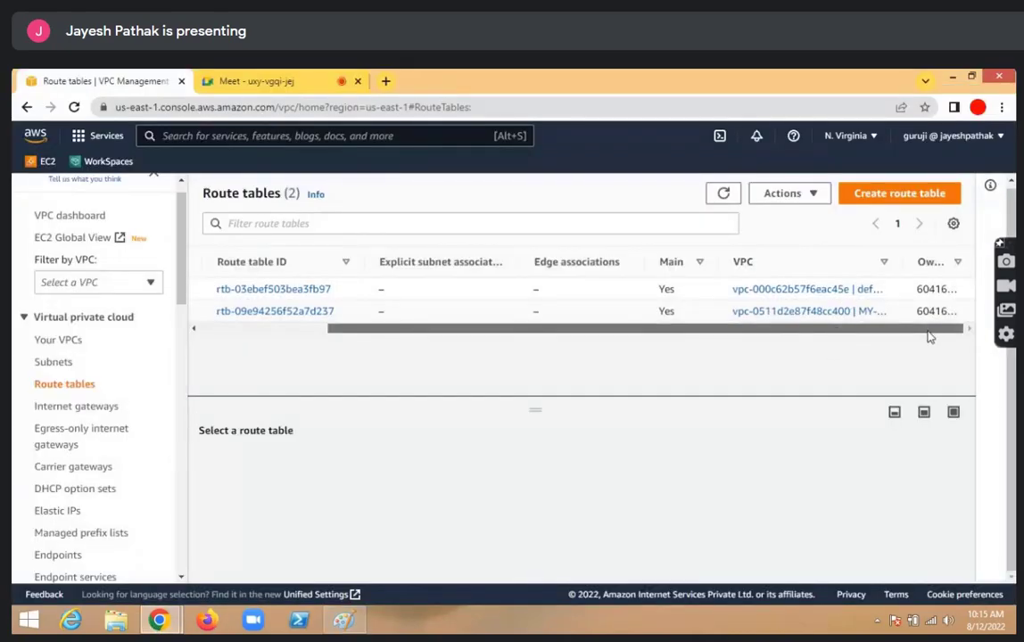
Open the VPC linked to the second route table, check its name, and return to the route tables list
{"action": "left_click", "coordinate": [873, 320]}
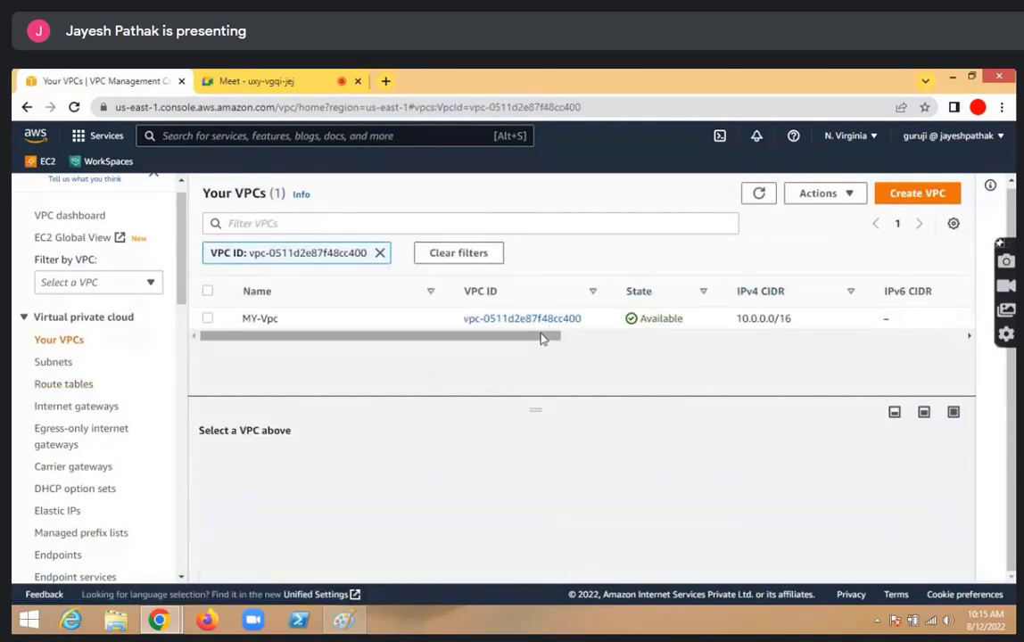
{"action": "left_click_drag", "start_coordinate": [541, 339], "coordinate": [198, 354]}
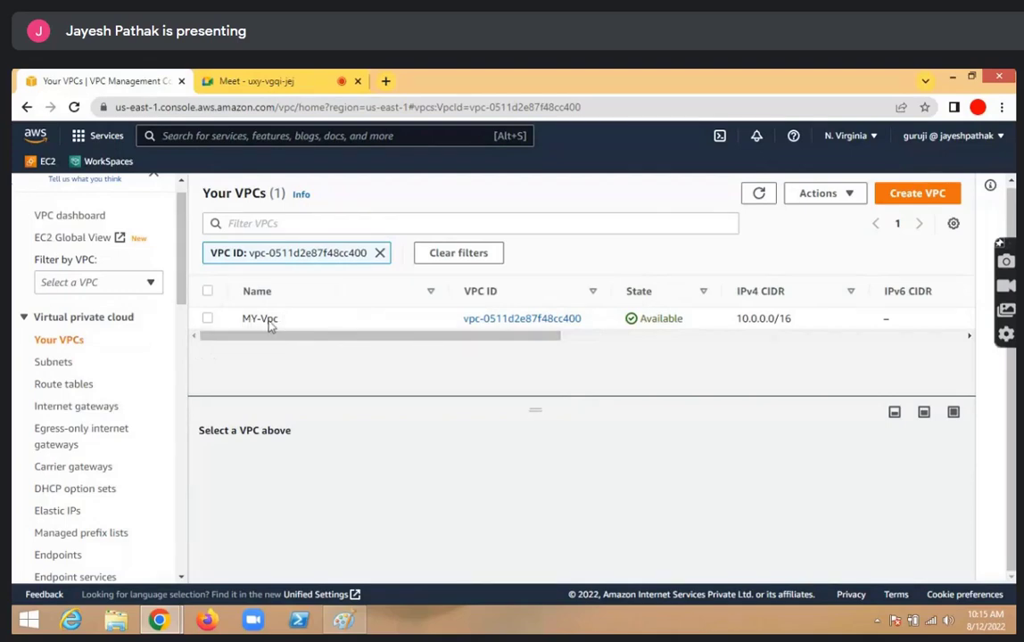
{"action": "scroll", "coordinate": [175, 295], "scroll_direction": "down", "scroll_amount": 1}
{"action": "left_click_drag", "start_coordinate": [175, 295], "coordinate": [187, 237]}
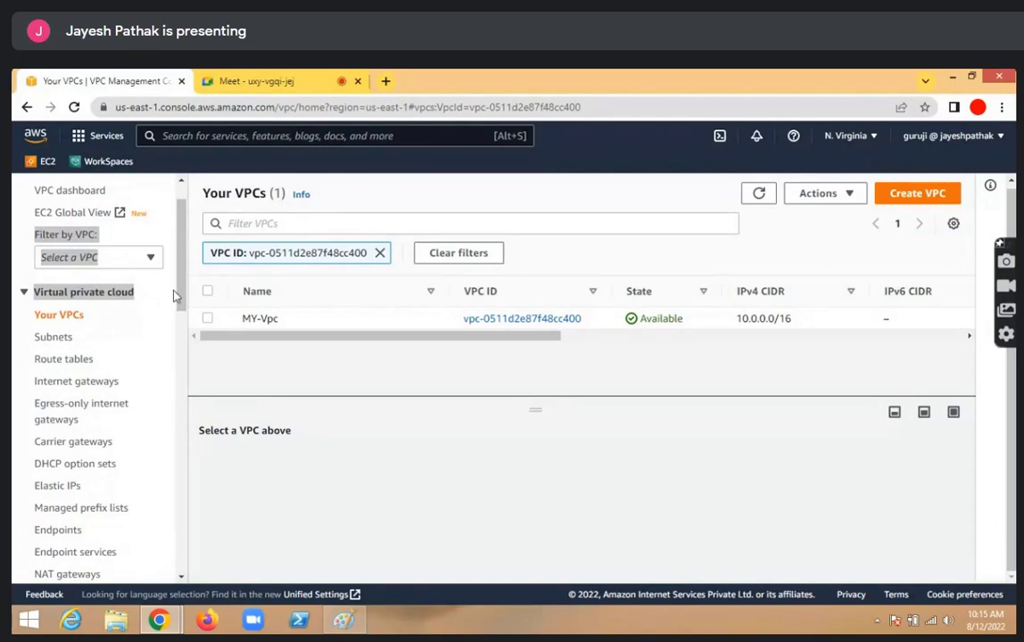
{"action": "scroll", "coordinate": [175, 296], "scroll_direction": "up", "scroll_amount": 2}
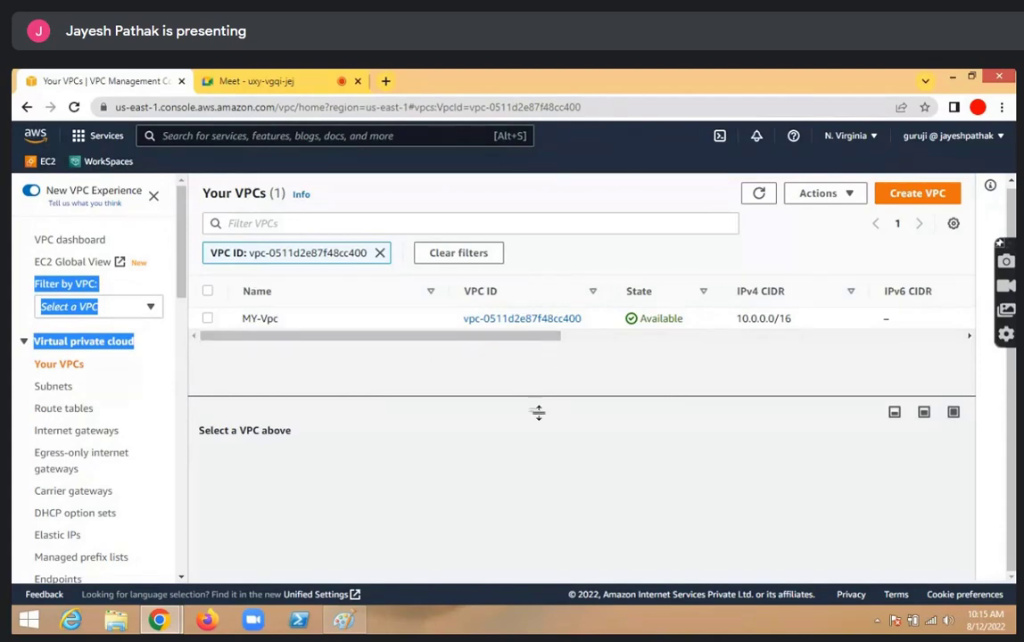
{"action": "left_click_drag", "start_coordinate": [540, 412], "coordinate": [12, 162]}
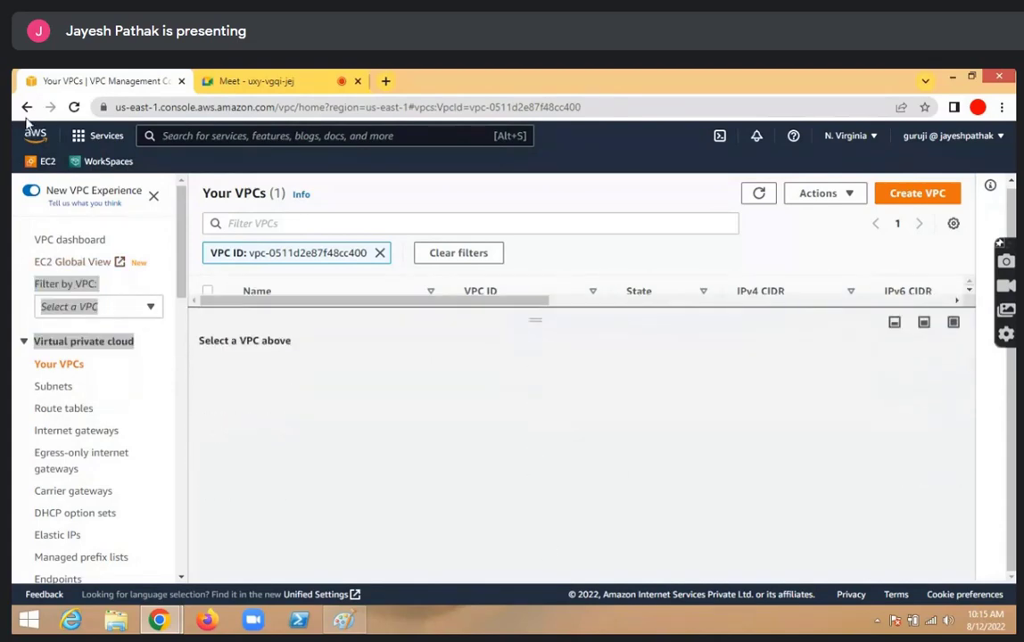
{"action": "left_click", "coordinate": [27, 107]}
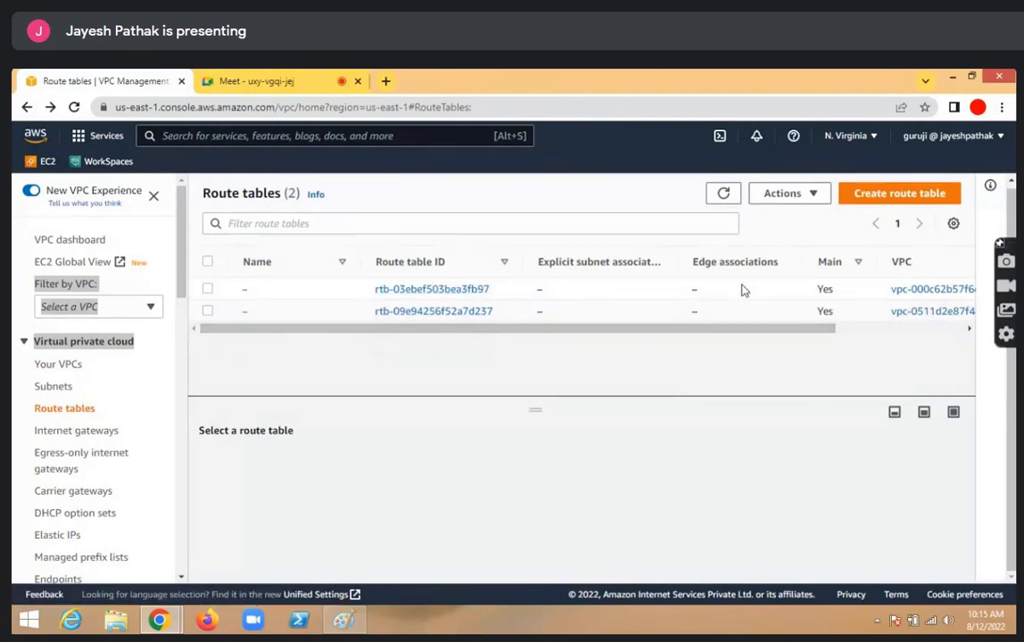
Name the default VPC's route table d
{"action": "mouse_move", "coordinate": [289, 298]}
{"action": "left_click", "coordinate": [257, 290]}
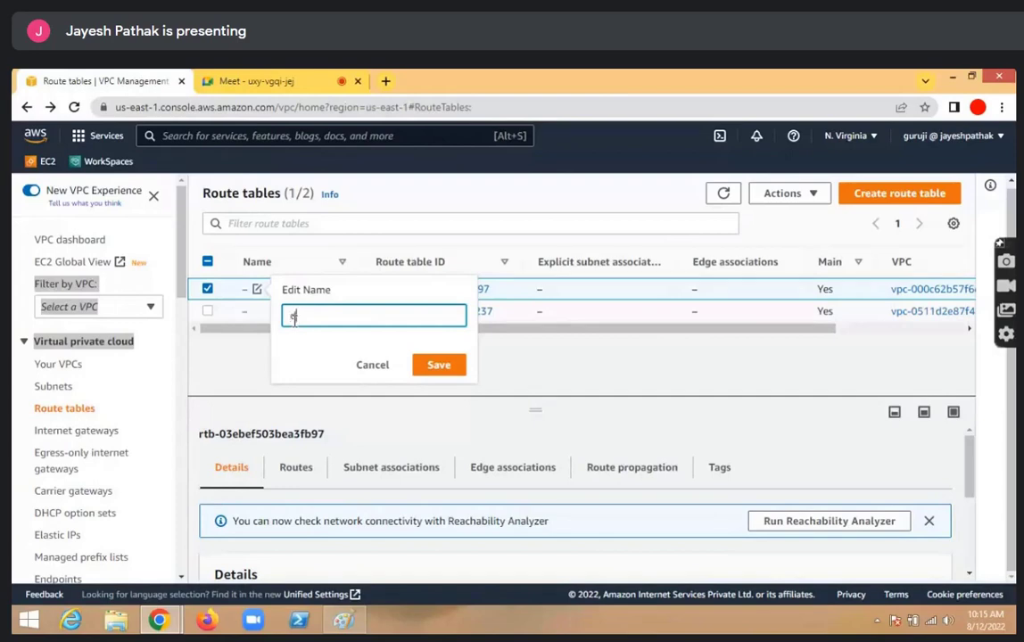
{"action": "type", "text": "d"}
{"action": "key", "text": "Return"}
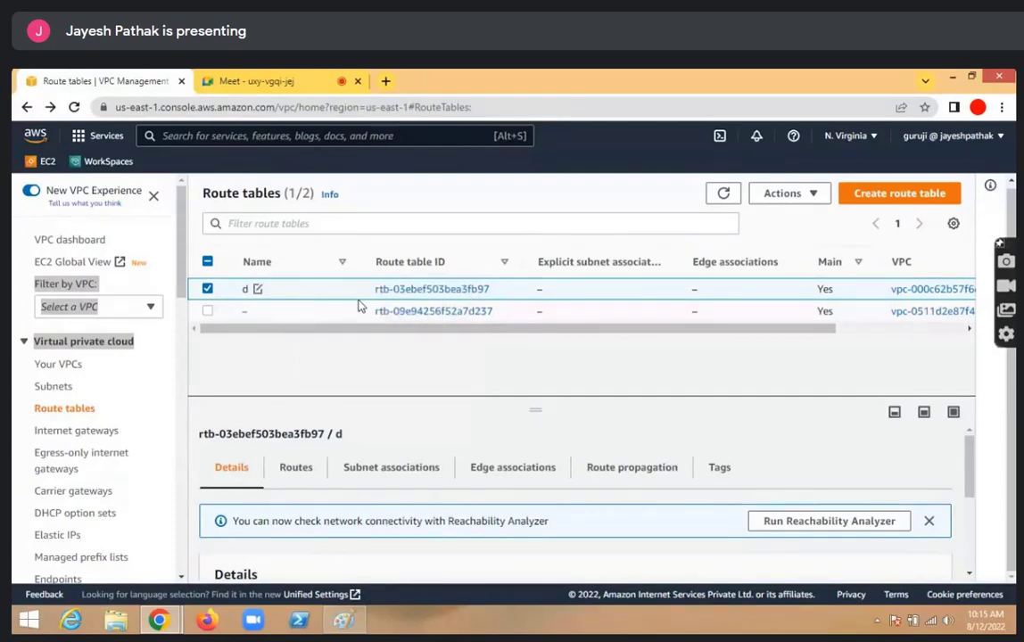
Check which VPC each route table belongs to, name MY-Vpc's route table pub, and deselect it
{"action": "left_click_drag", "start_coordinate": [547, 329], "coordinate": [665, 329]}
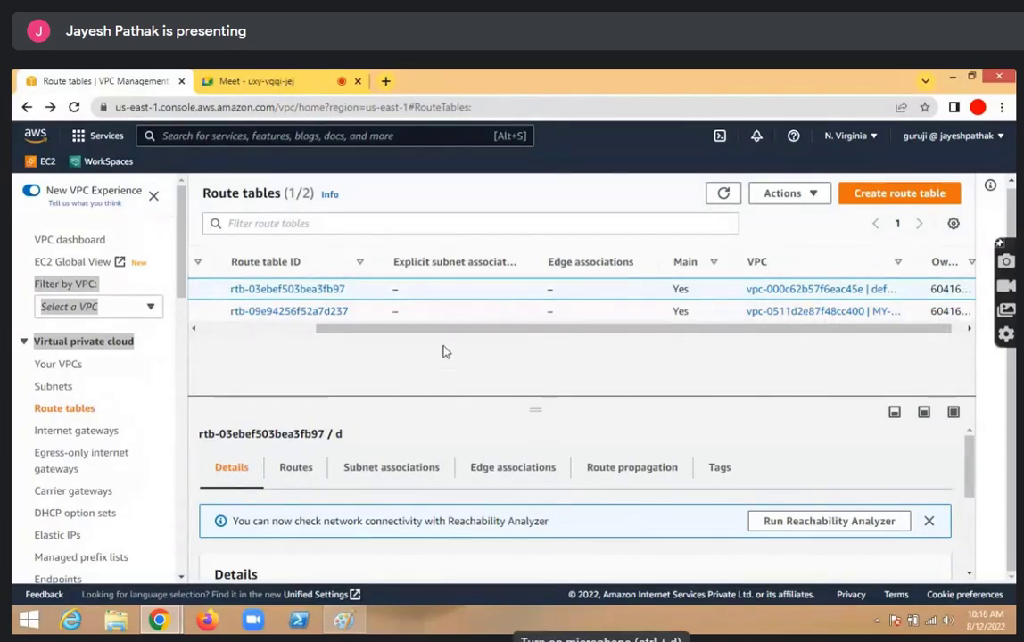
{"action": "left_click_drag", "start_coordinate": [444, 338], "coordinate": [270, 336]}
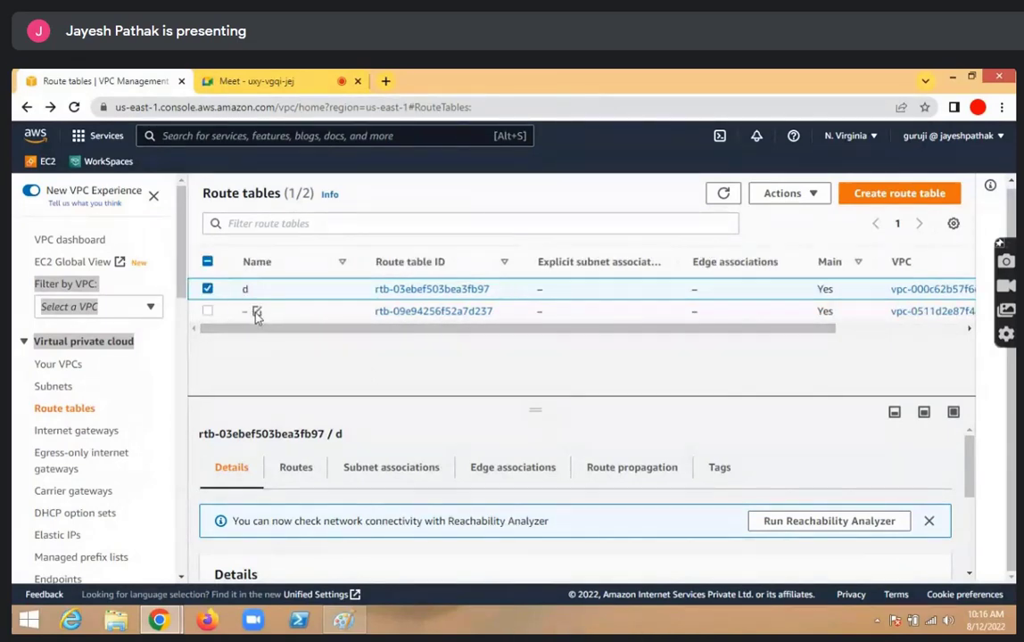
{"action": "left_click", "coordinate": [256, 312]}
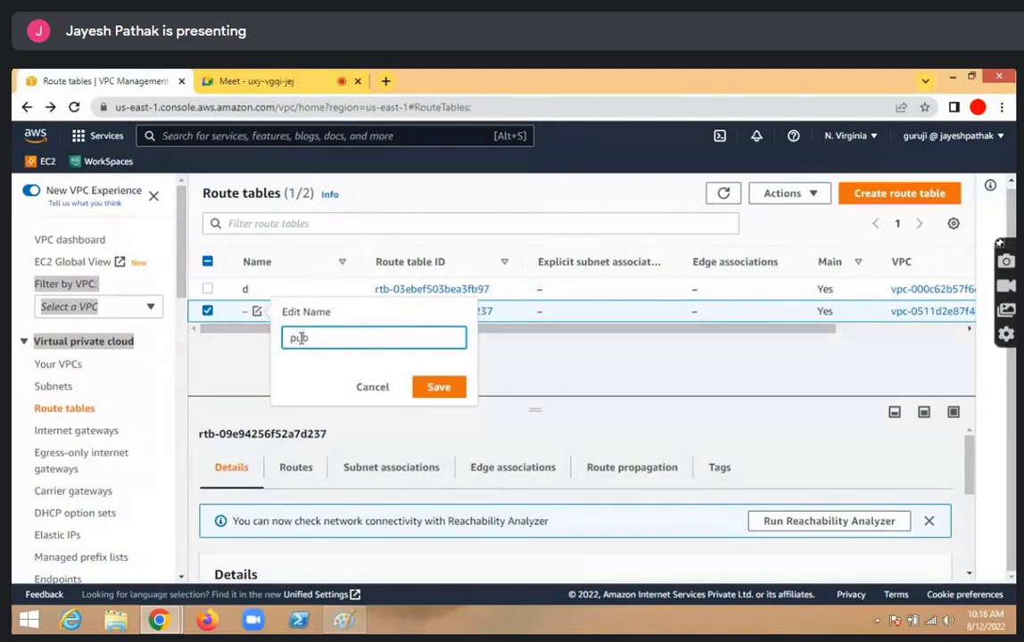
{"action": "key", "text": "Return"}
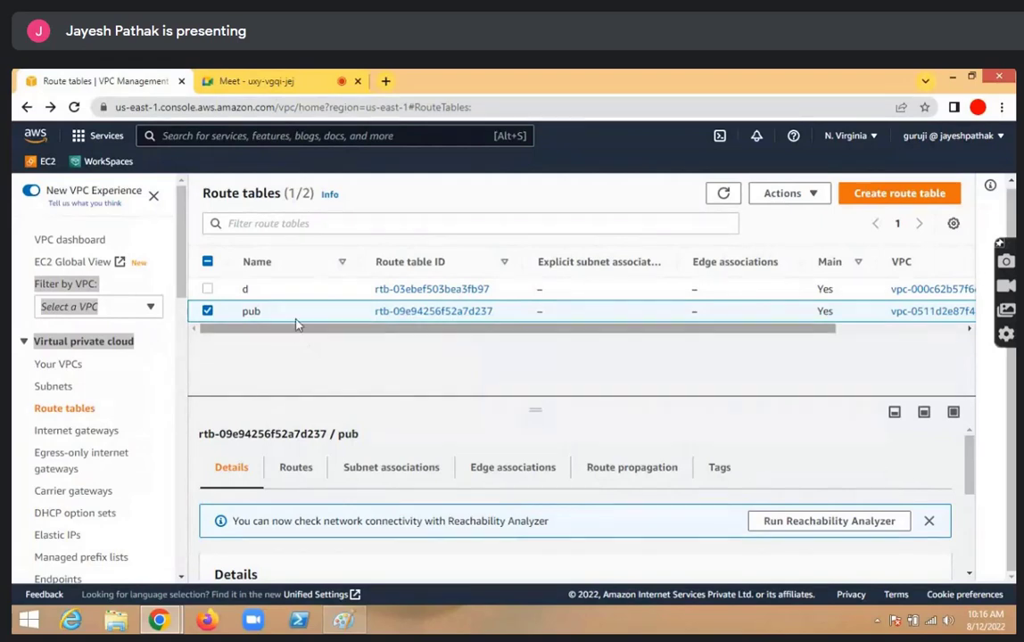
{"action": "left_click", "coordinate": [207, 310]}
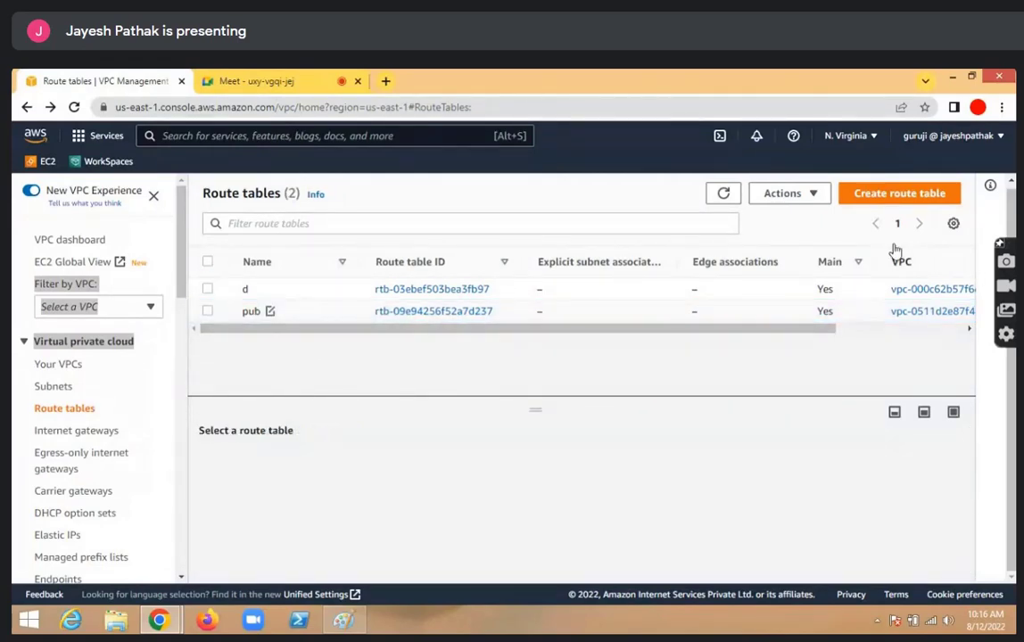
Create a route table named pvt in MY-Vpc and return to the route tables list
{"action": "left_click", "coordinate": [897, 193]}
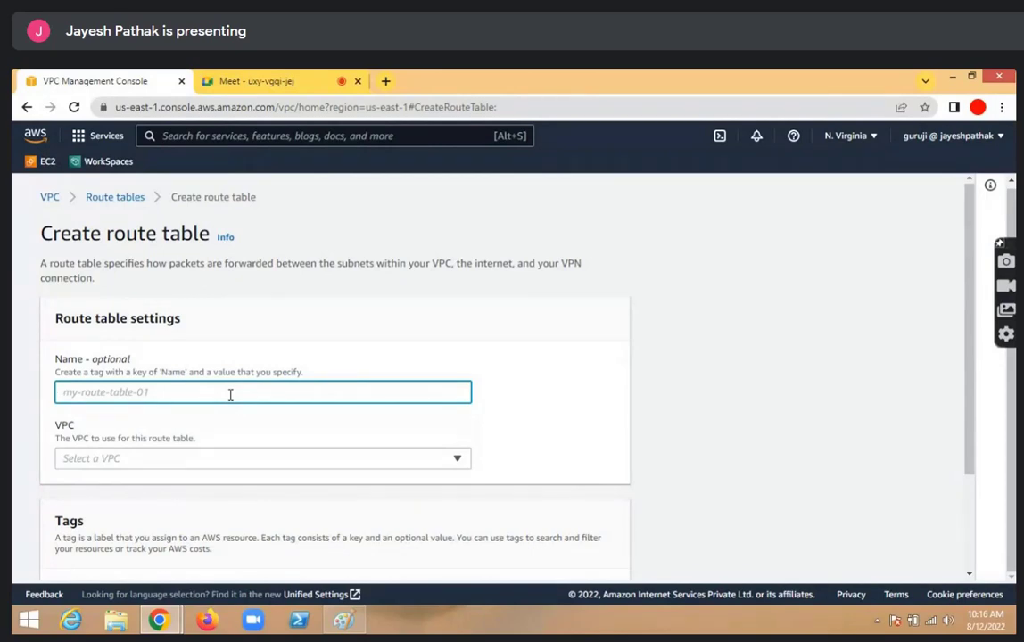
{"action": "type", "text": "pvt"}
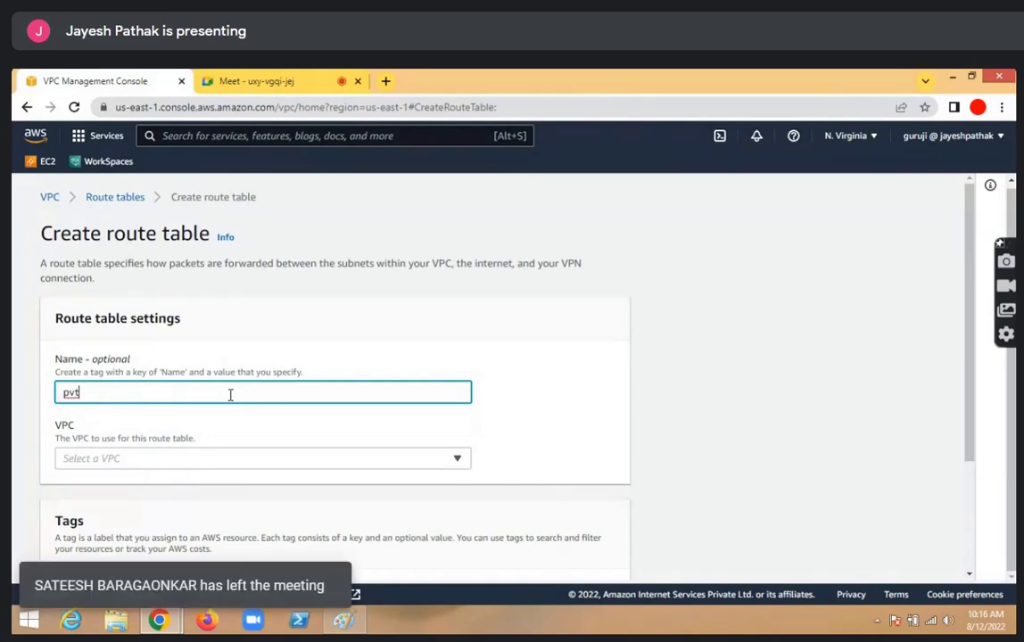
{"action": "left_click", "coordinate": [256, 456]}
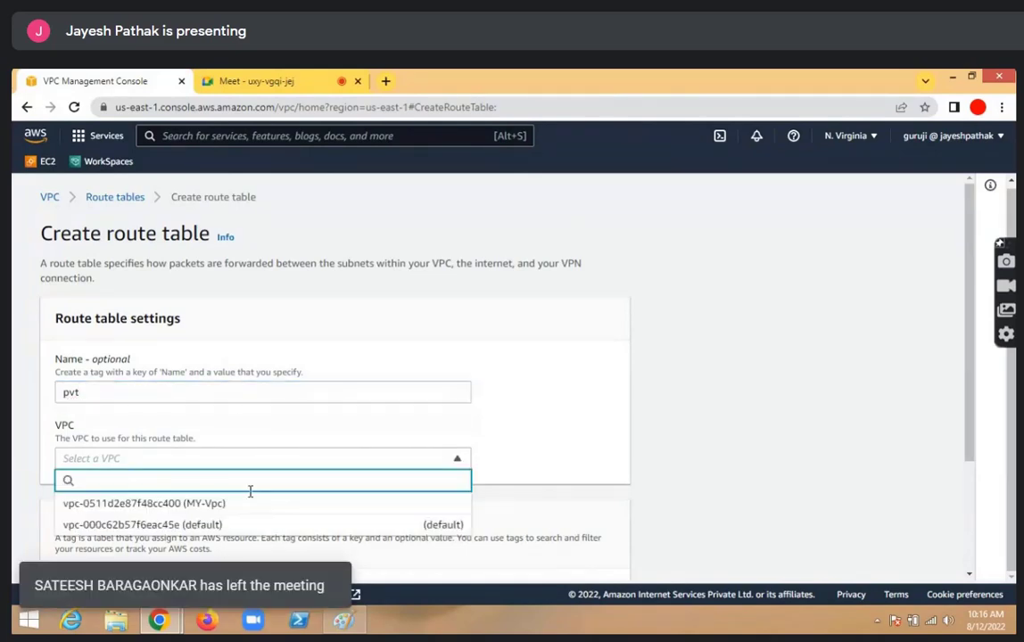
{"action": "left_click", "coordinate": [250, 505]}
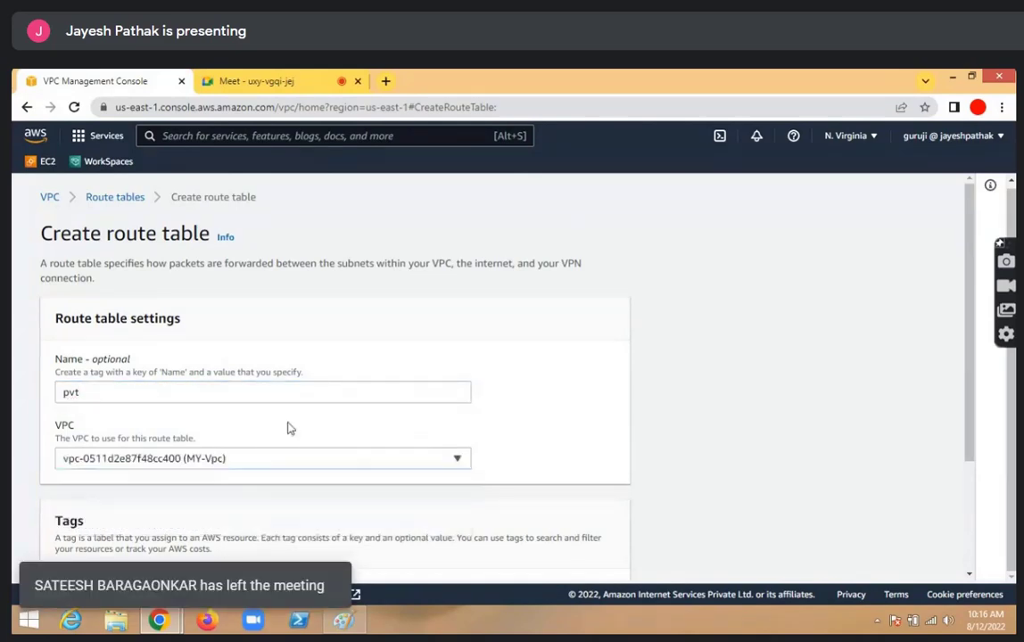
{"action": "scroll", "coordinate": [467, 400], "scroll_direction": "down", "scroll_amount": 3}
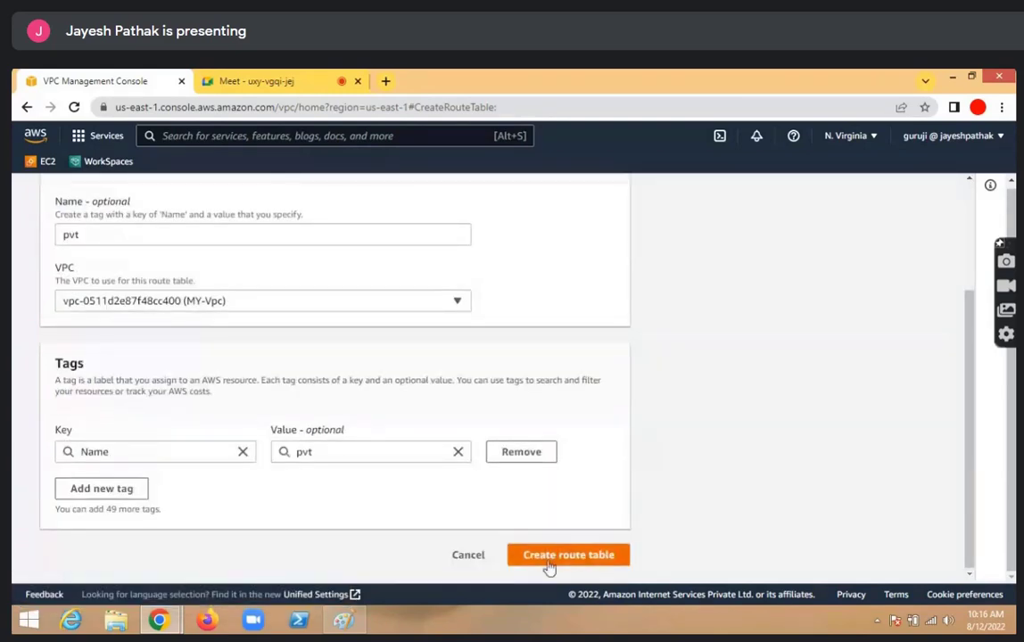
{"action": "left_click", "coordinate": [550, 557]}
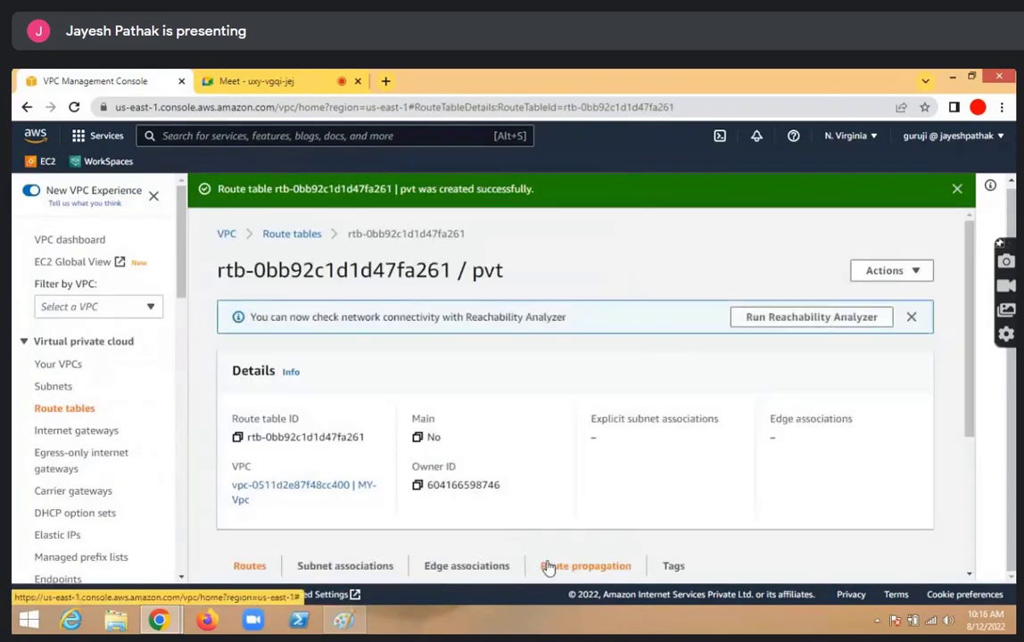
{"action": "left_click", "coordinate": [70, 410]}
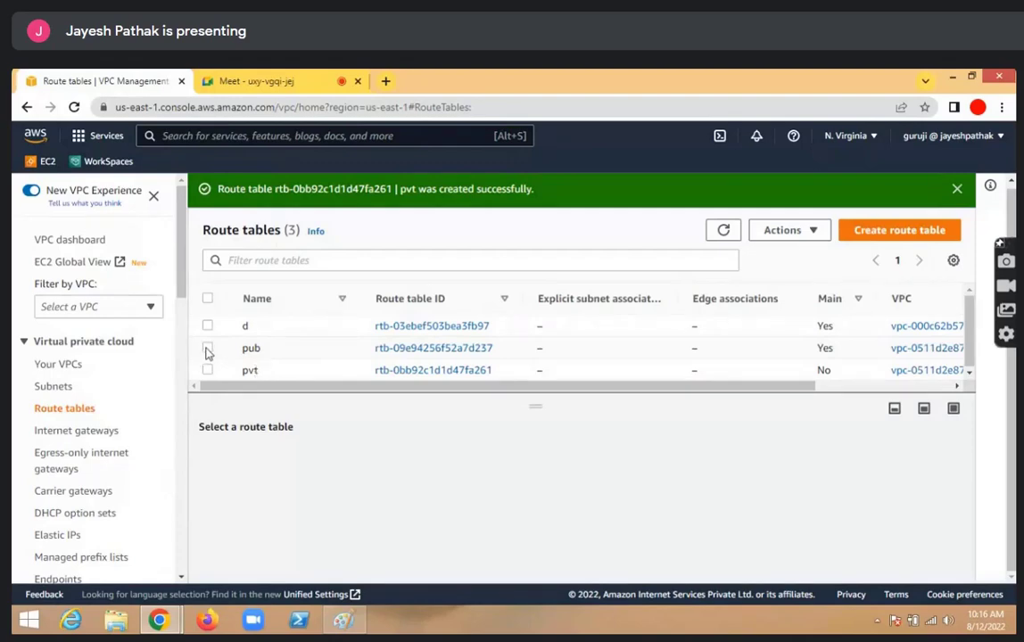
{"action": "left_click", "coordinate": [207, 348]}
{"action": "left_click", "coordinate": [808, 234]}
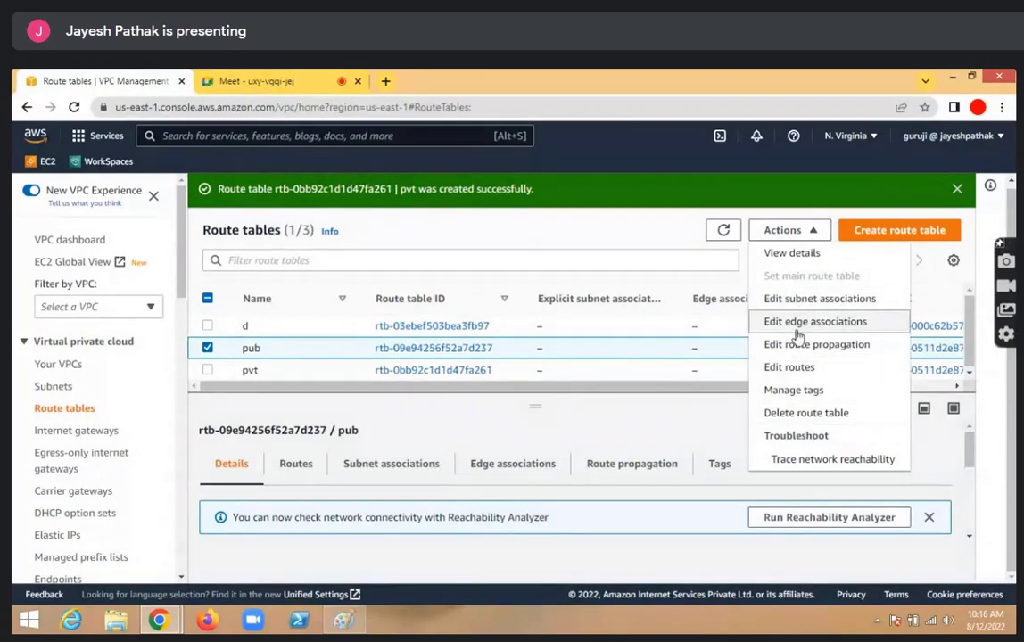
{"action": "left_click", "coordinate": [584, 438]}
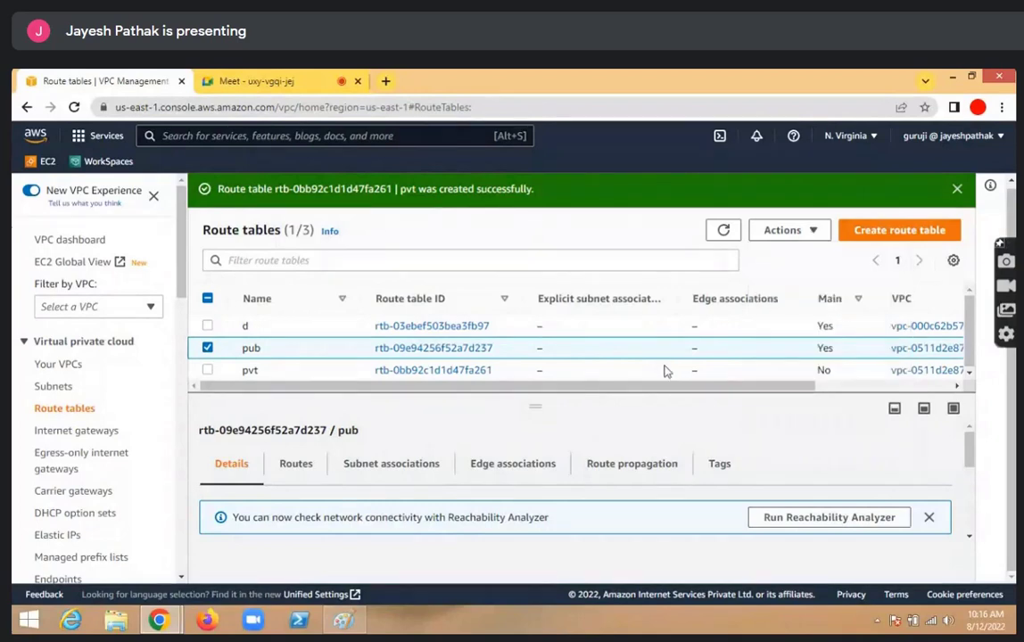
{"action": "left_click", "coordinate": [393, 467]}
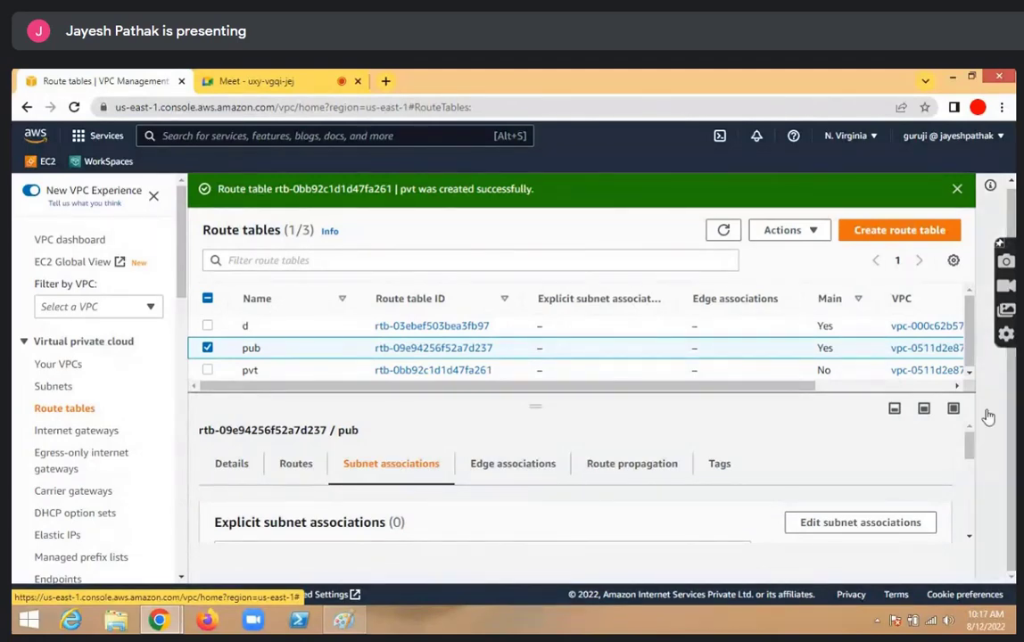
{"action": "left_click", "coordinate": [853, 524]}
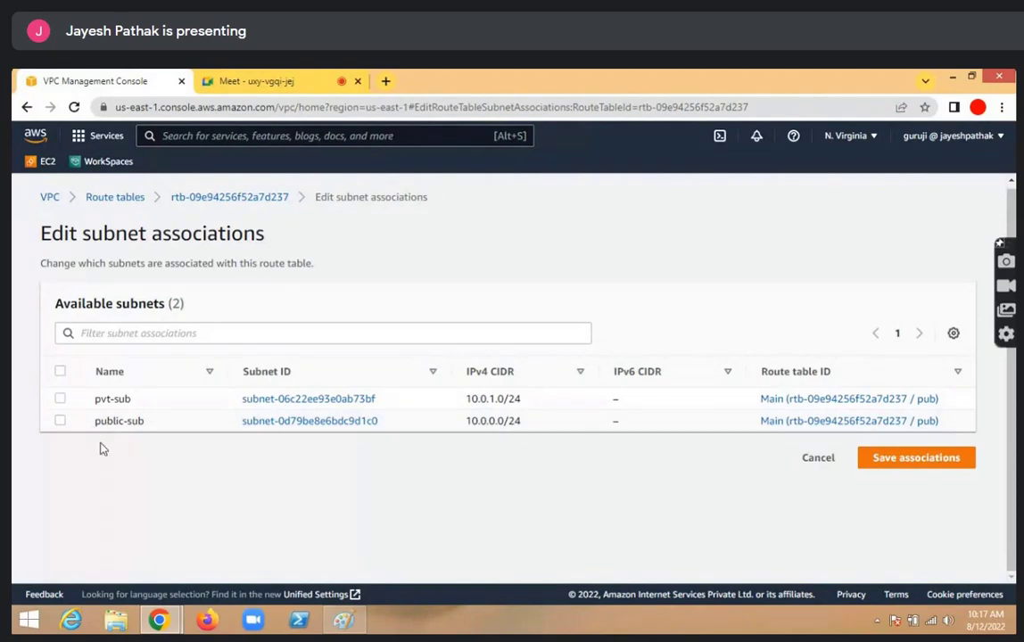
{"action": "left_click", "coordinate": [27, 107]}
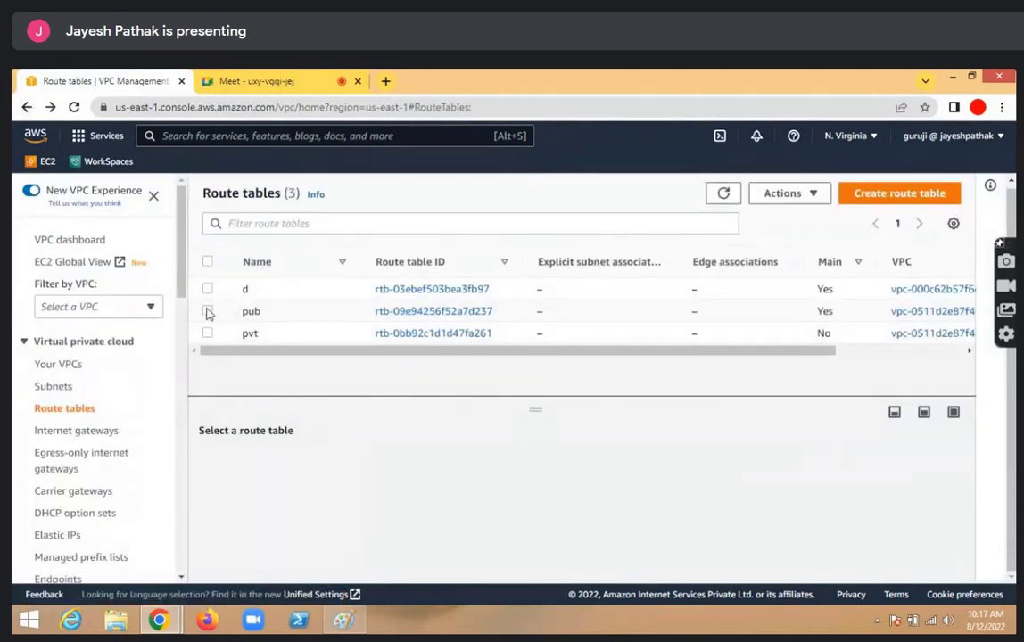
Associate the subnet public-sub with the route table pub and save the association
{"action": "left_click", "coordinate": [208, 311]}
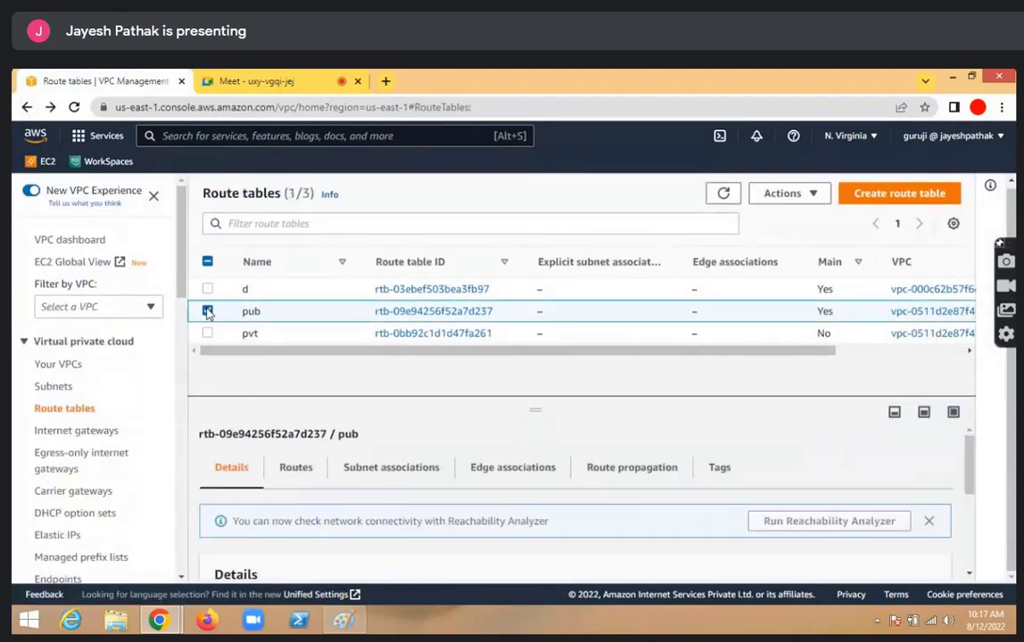
{"action": "left_click", "coordinate": [382, 473]}
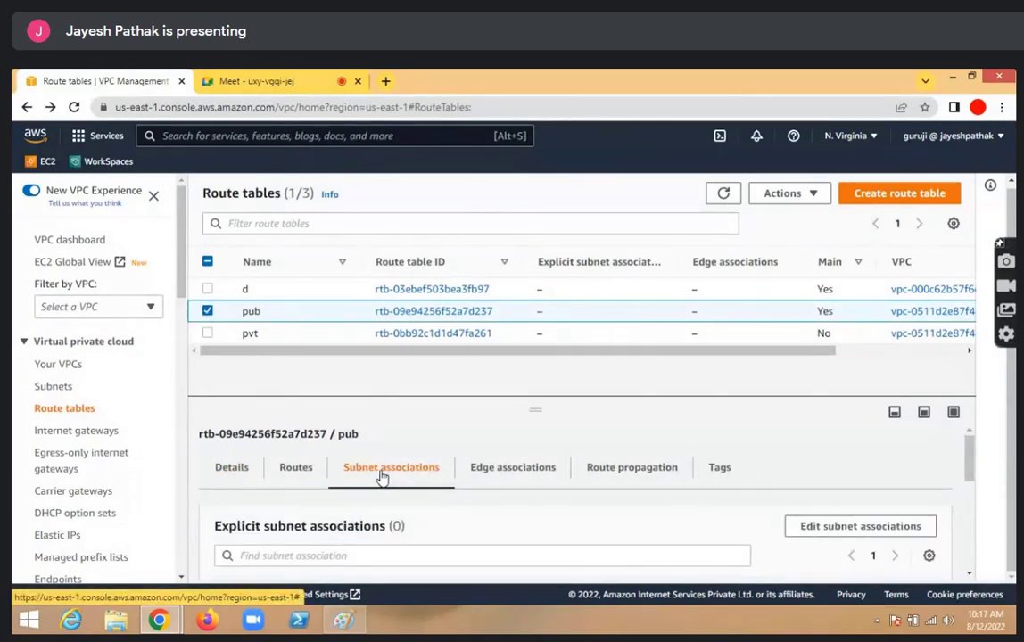
{"action": "left_click", "coordinate": [859, 528]}
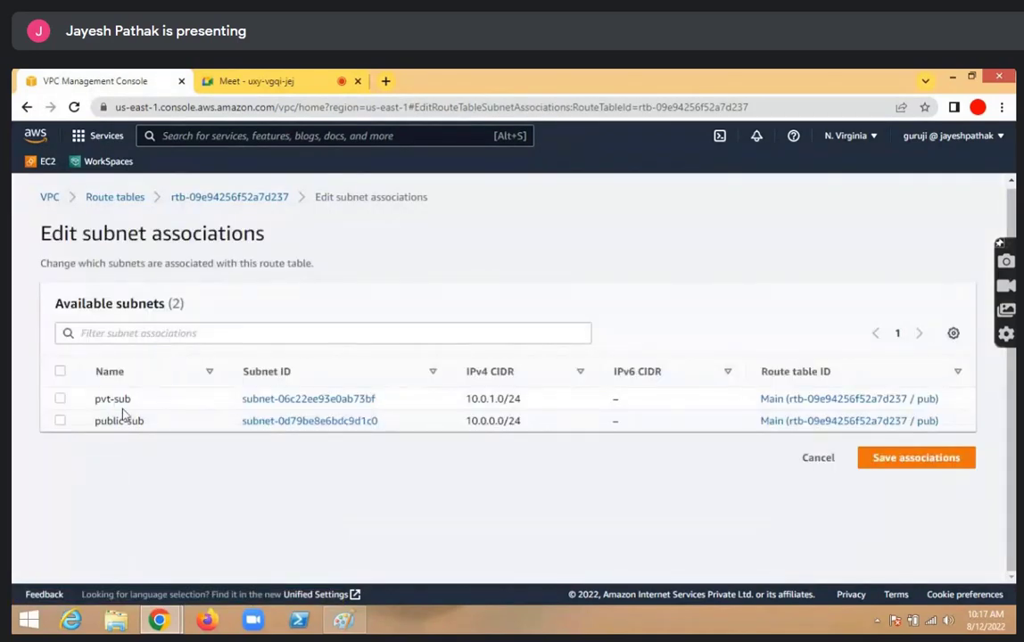
{"action": "left_click", "coordinate": [59, 421]}
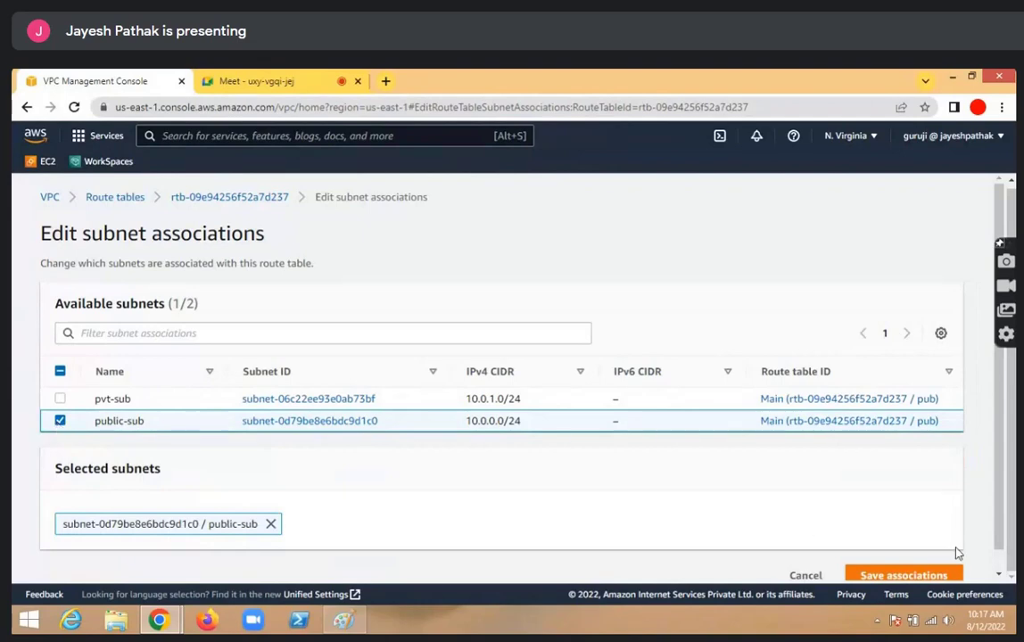
{"action": "left_click", "coordinate": [926, 579]}
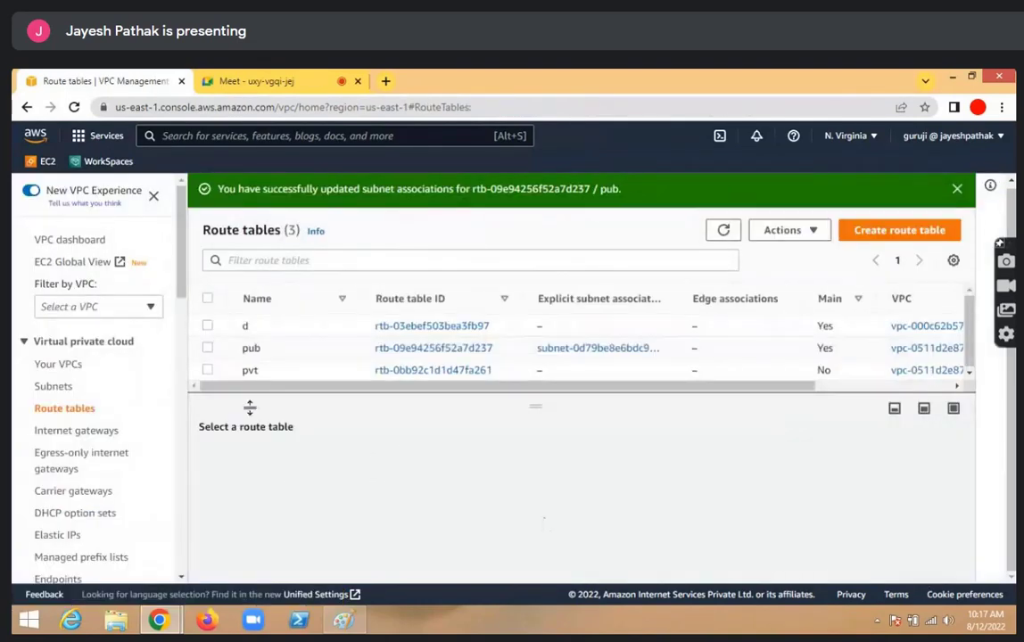
Associate the subnet pvt-sub with the route table pvt and save the association
{"action": "left_click", "coordinate": [208, 373]}
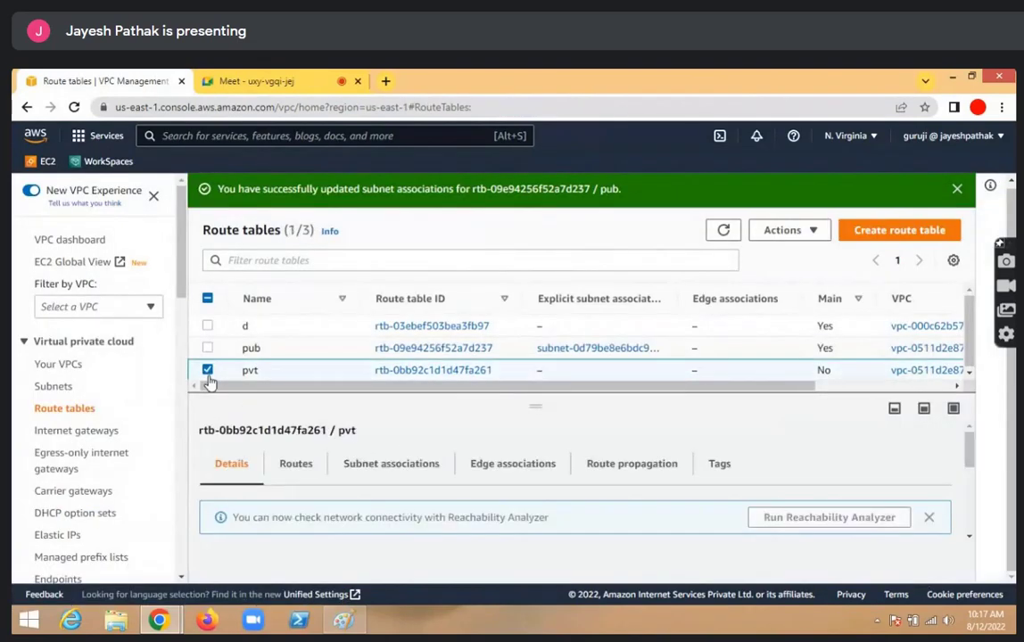
{"action": "left_click", "coordinate": [384, 478]}
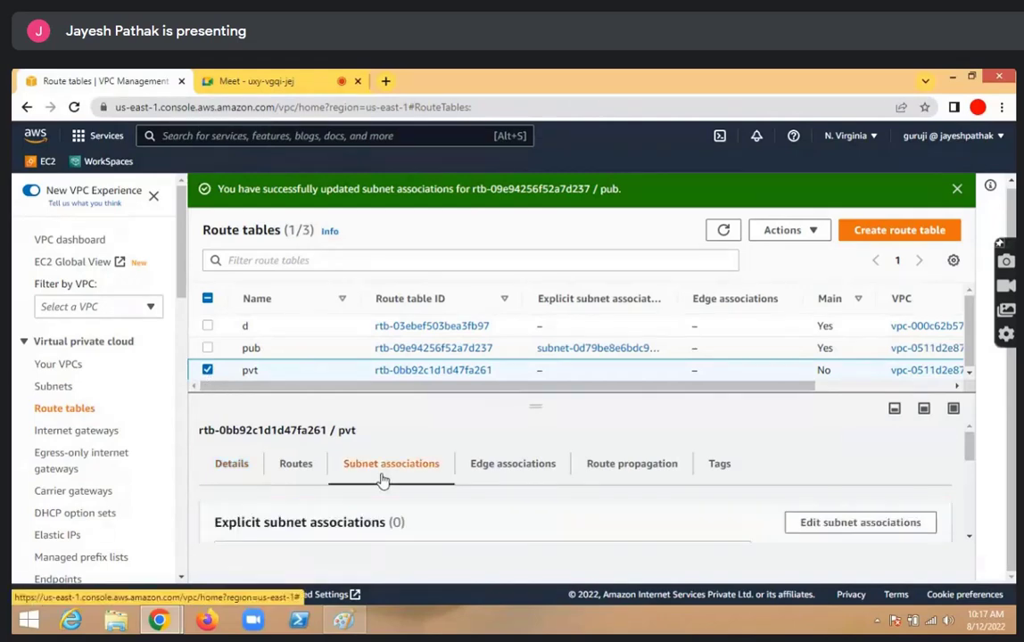
{"action": "left_click", "coordinate": [875, 530]}
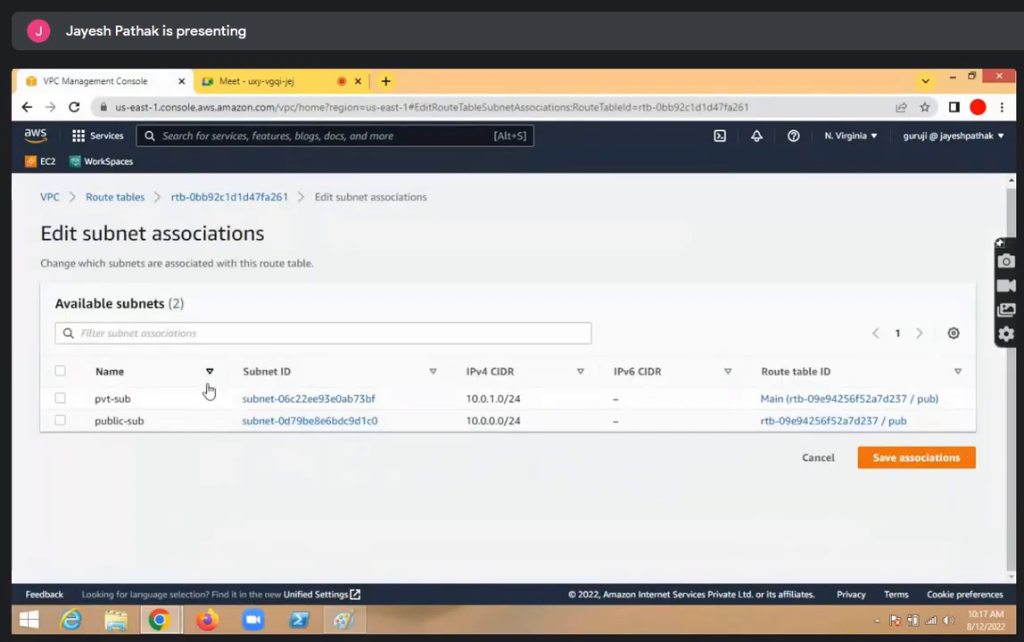
{"action": "left_click", "coordinate": [60, 399]}
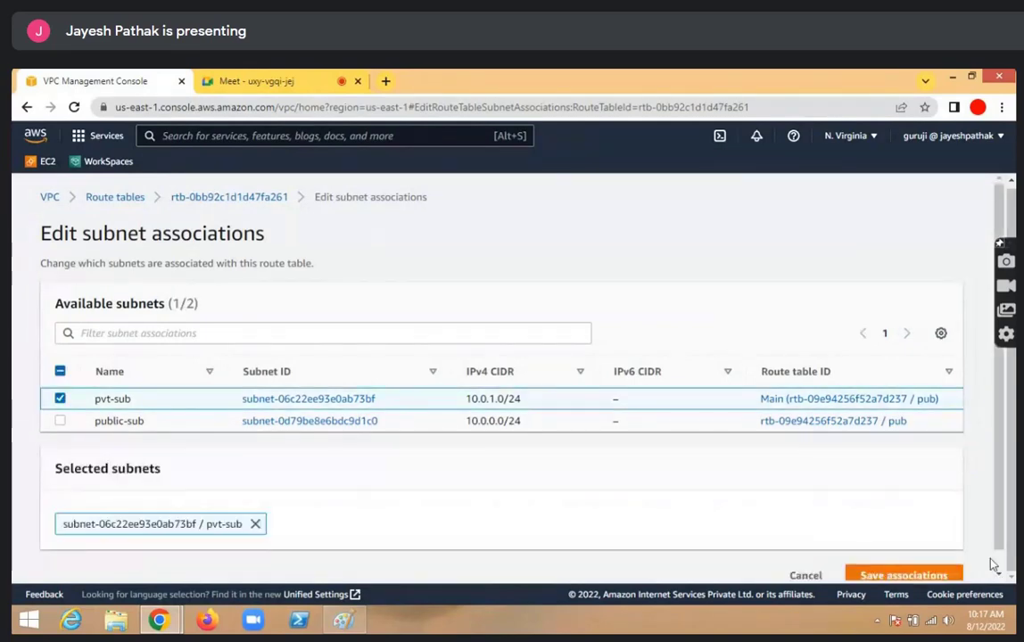
{"action": "left_click", "coordinate": [914, 575]}
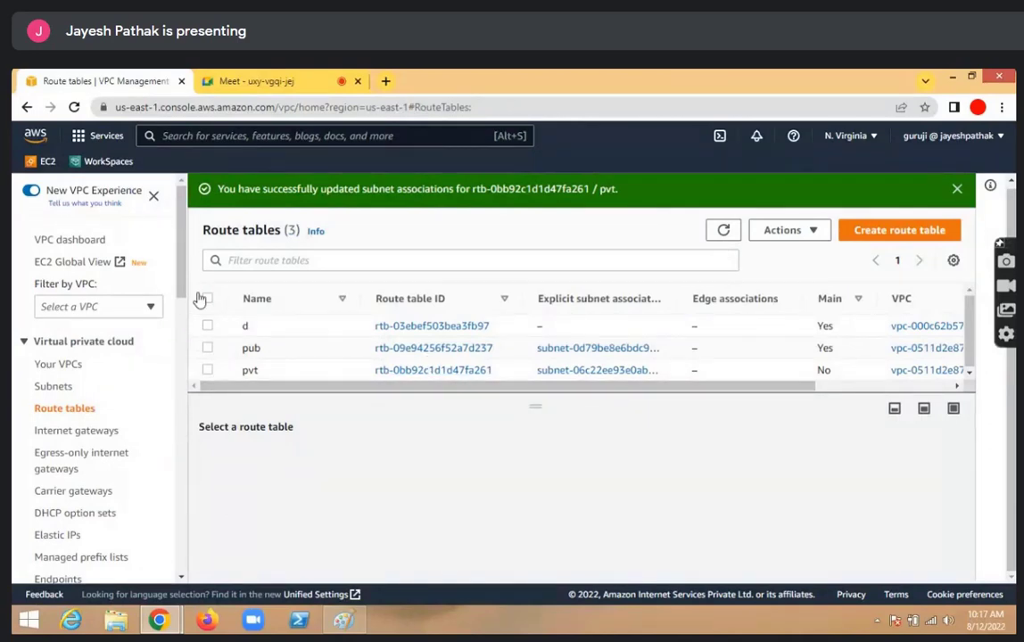
Open the internet gateways list and check each gateway's state and attached VPC
{"action": "scroll", "coordinate": [125, 312], "scroll_direction": "down", "scroll_amount": 2}
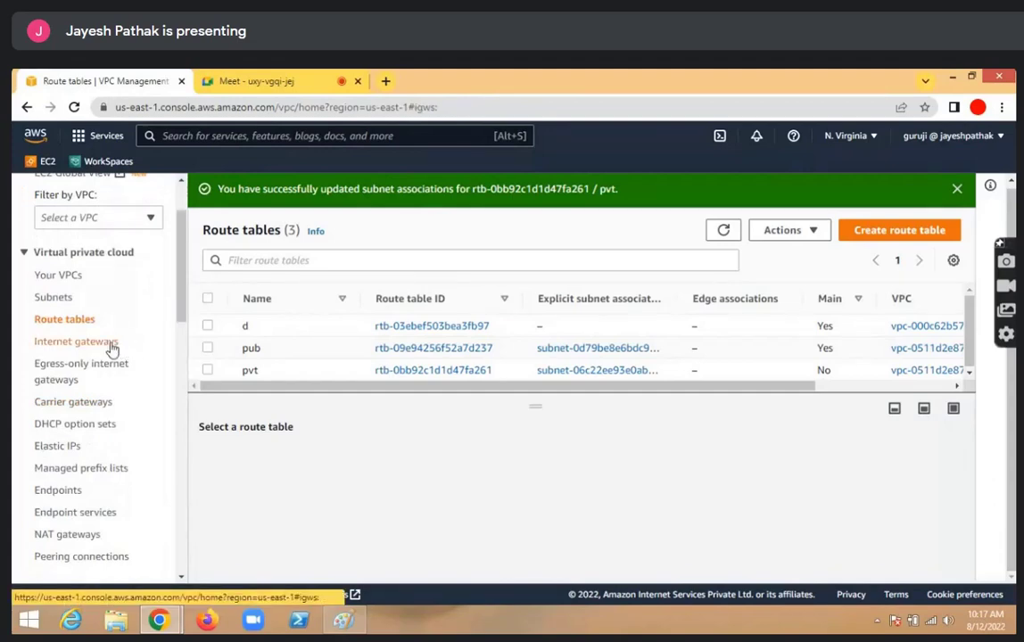
{"action": "left_click", "coordinate": [75, 342]}
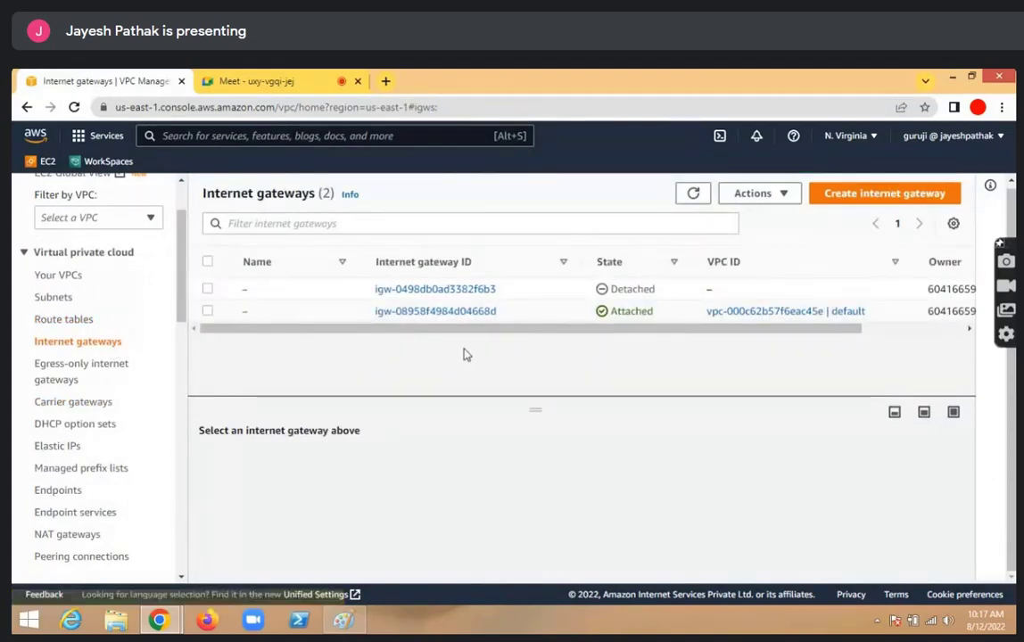
{"action": "left_click_drag", "start_coordinate": [486, 329], "coordinate": [408, 329]}
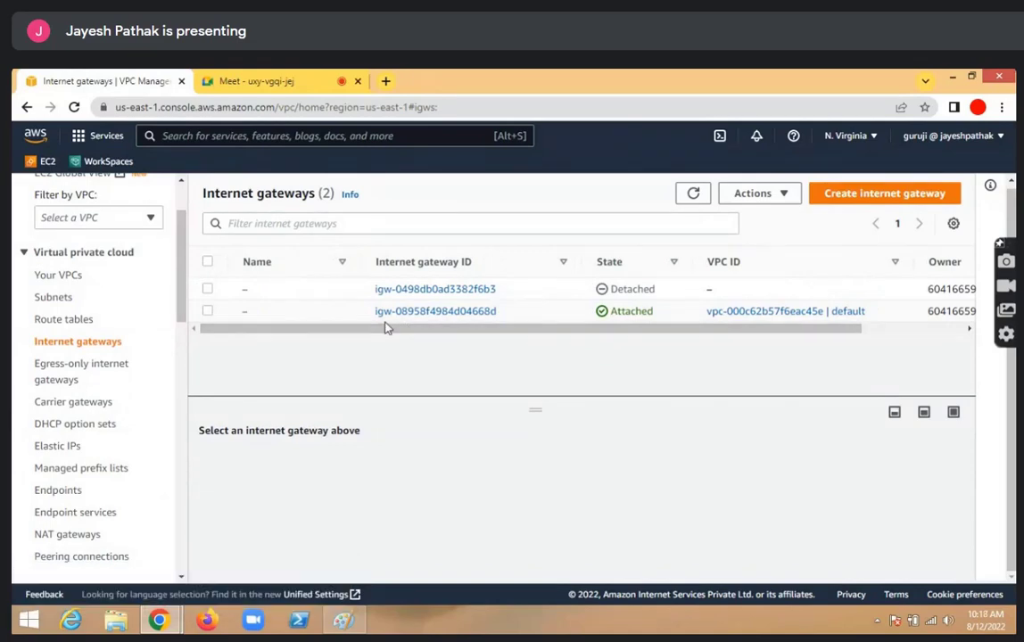
Go back to the route tables and check which subnet is associated with pub, leaving the associations as they are
{"action": "left_click", "coordinate": [86, 327]}
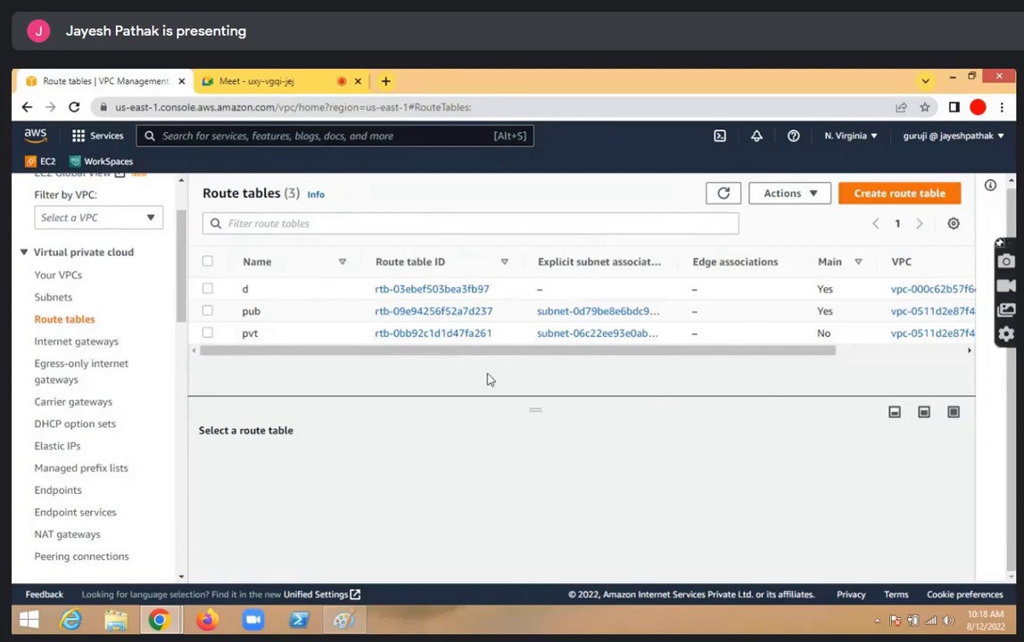
{"action": "left_click", "coordinate": [877, 196]}
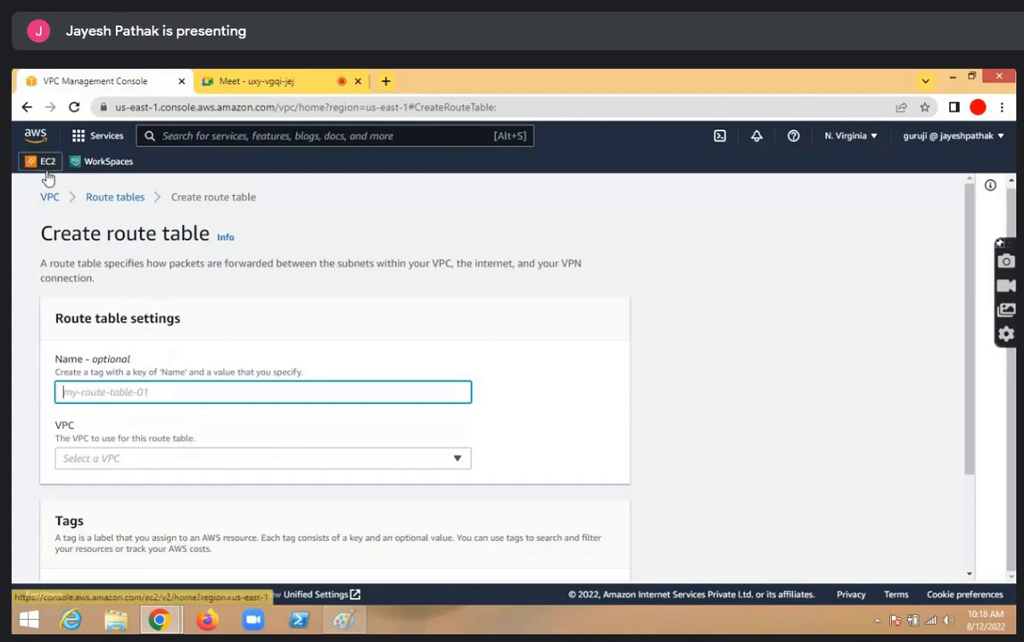
{"action": "left_click", "coordinate": [27, 107]}
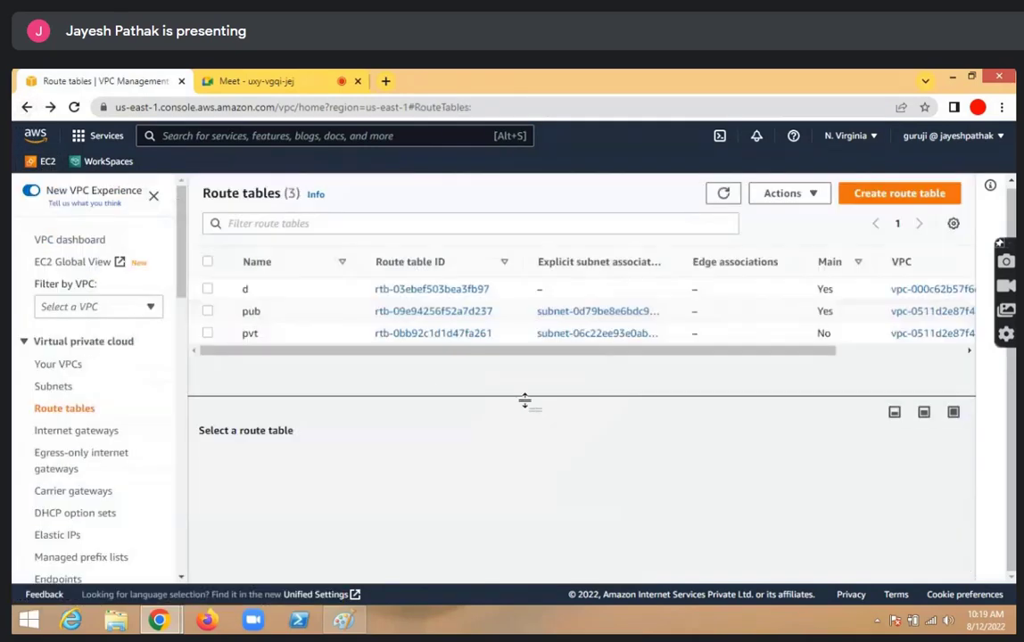
{"action": "left_click", "coordinate": [208, 312]}
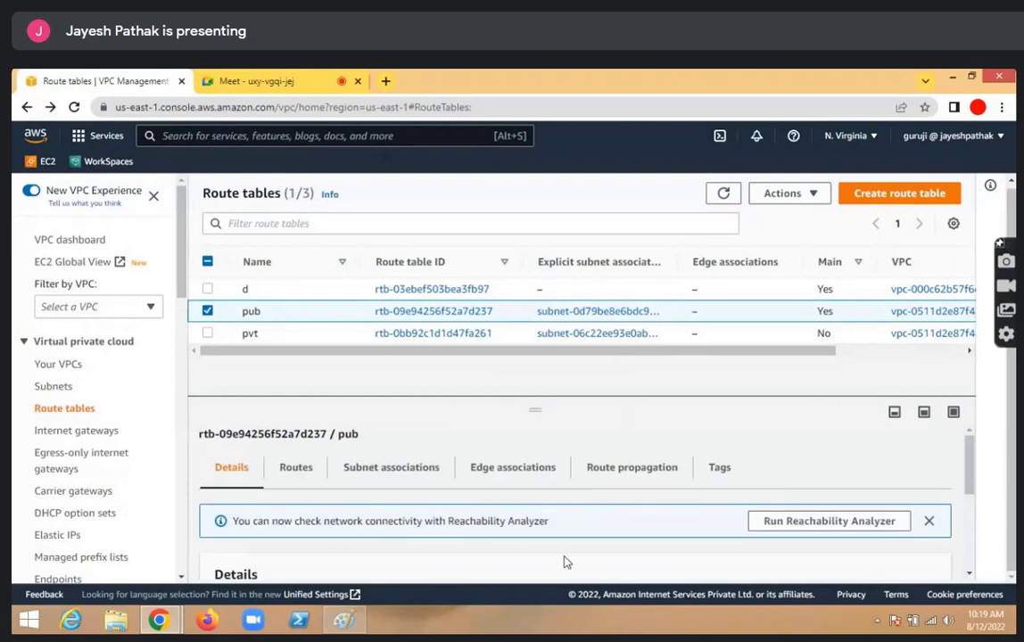
{"action": "left_click", "coordinate": [366, 477]}
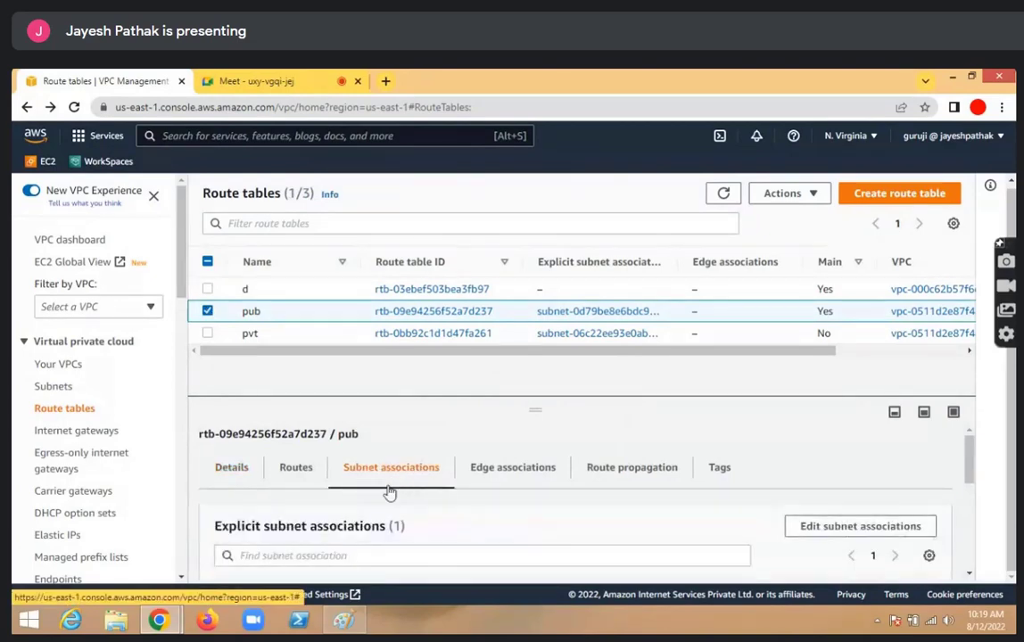
{"action": "scroll", "coordinate": [533, 483], "scroll_direction": "down", "scroll_amount": 1}
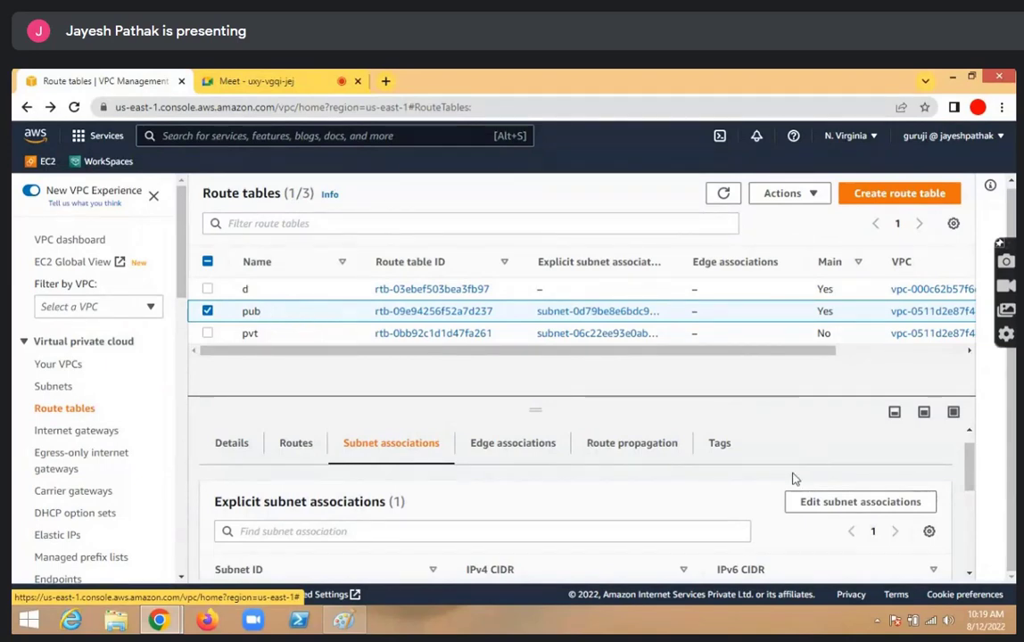
{"action": "left_click", "coordinate": [828, 505]}
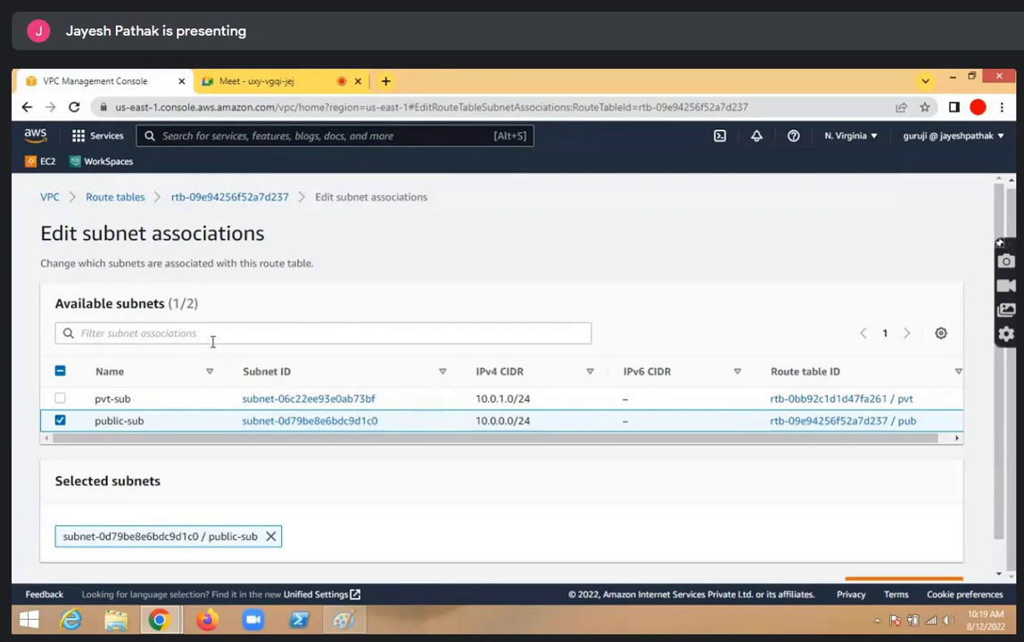
{"action": "left_click", "coordinate": [27, 107]}
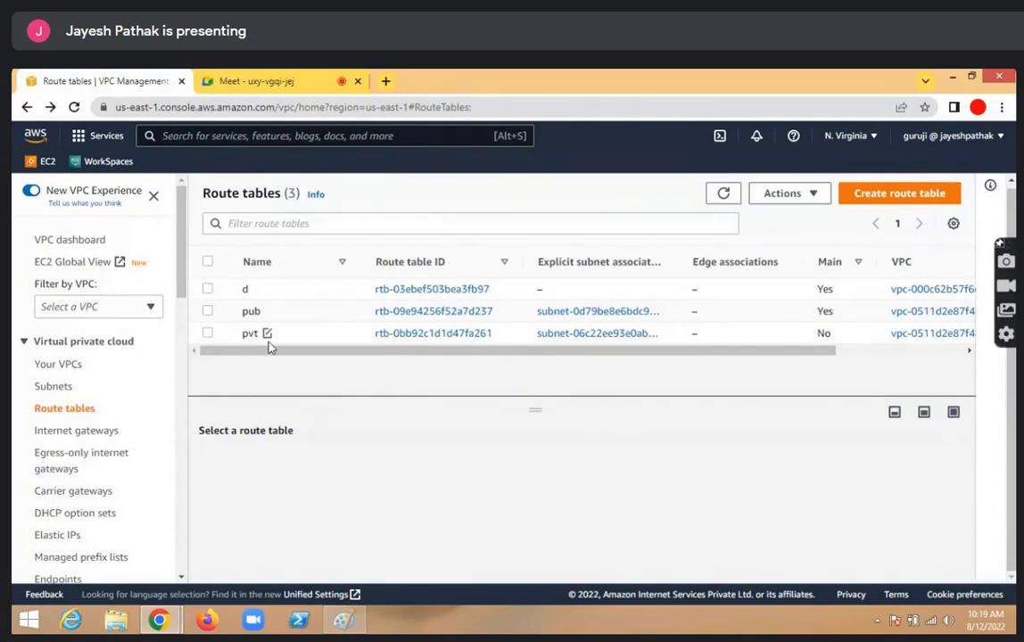
Reopen the internet gateways list, select the detached gateway, and sort the list by owner in descending order
{"action": "left_click_drag", "start_coordinate": [441, 359], "coordinate": [306, 357]}
{"action": "left_click", "coordinate": [84, 436]}
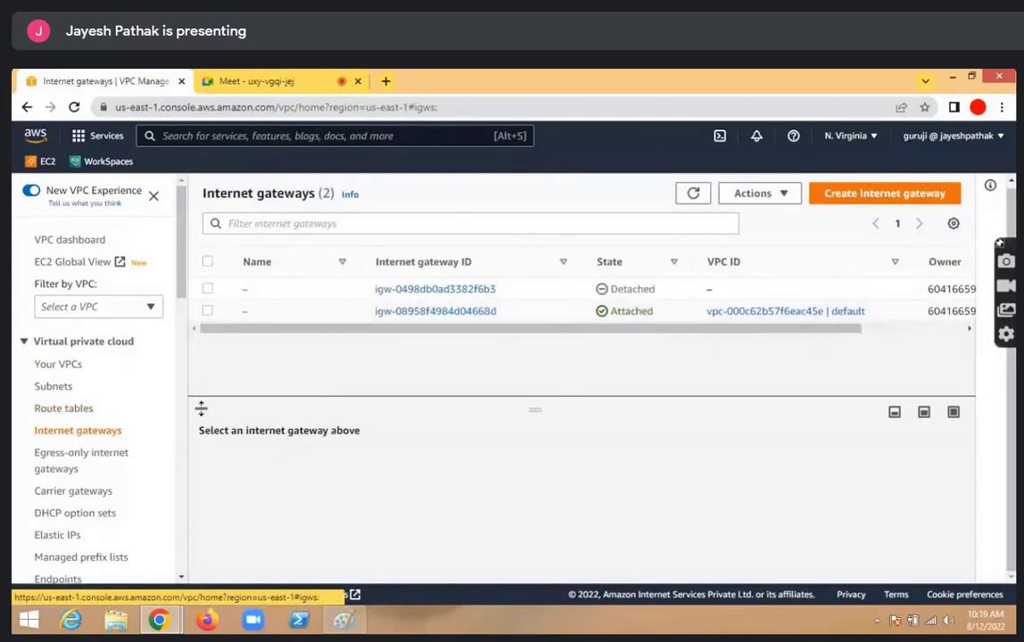
{"action": "left_click_drag", "start_coordinate": [432, 330], "coordinate": [628, 346]}
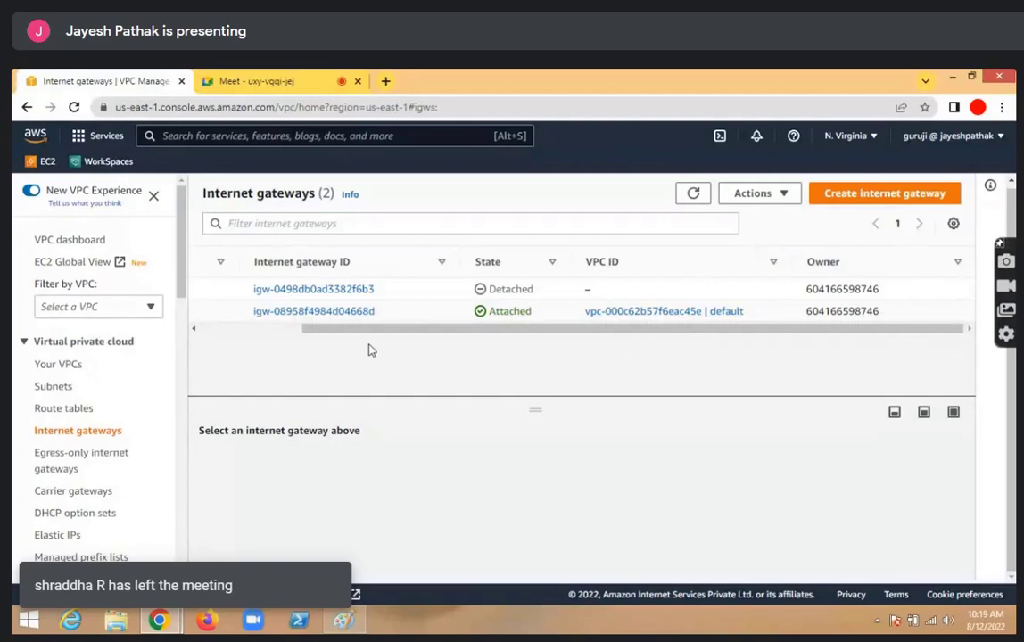
{"action": "left_click_drag", "start_coordinate": [368, 332], "coordinate": [242, 348]}
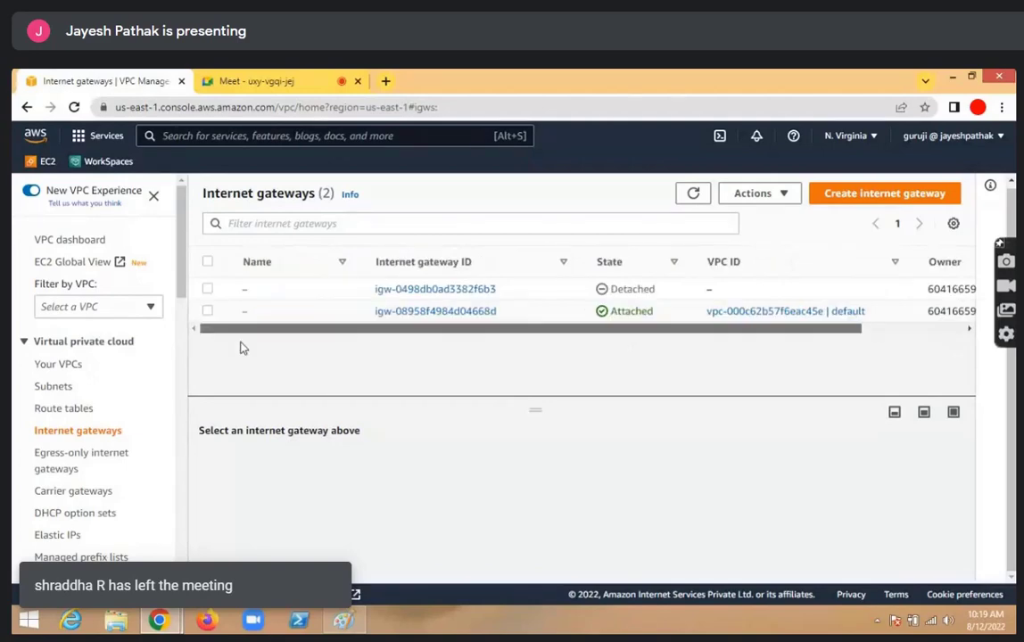
{"action": "left_click", "coordinate": [208, 290]}
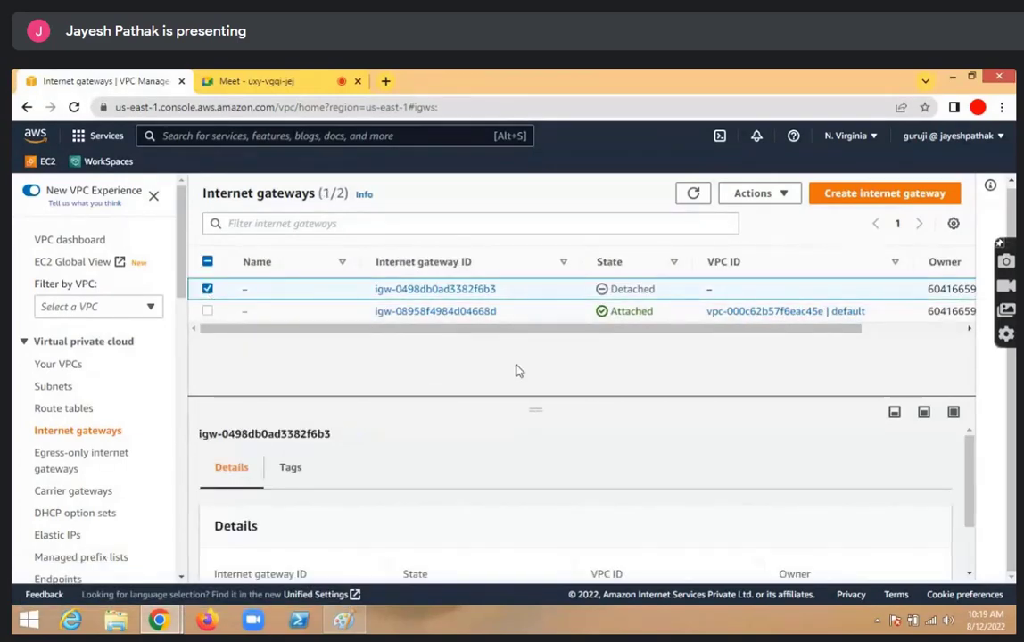
{"action": "left_click_drag", "start_coordinate": [529, 339], "coordinate": [749, 338]}
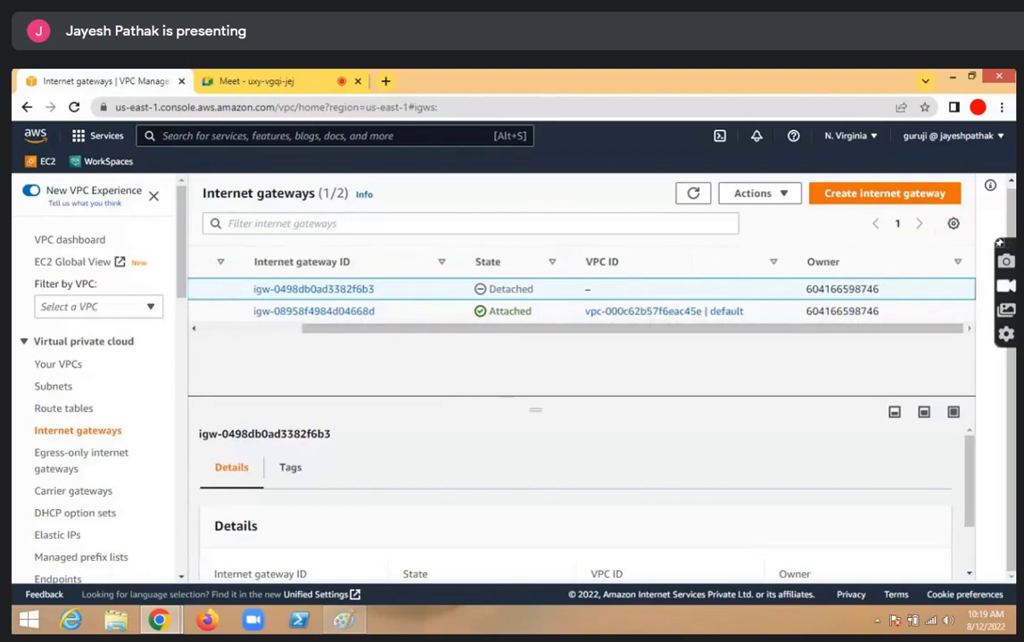
{"action": "left_click", "coordinate": [959, 266]}
{"action": "left_click", "coordinate": [960, 267]}
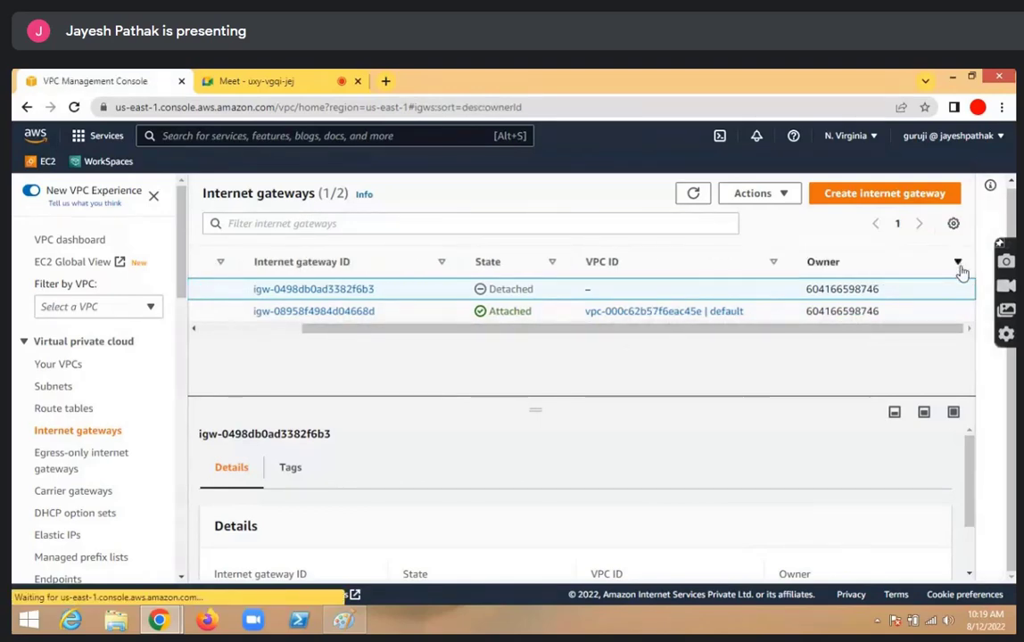
Open the detached internet gateway, check its details and tags, and return to the internet gateways list
{"action": "left_click", "coordinate": [345, 289]}
{"action": "scroll", "coordinate": [413, 396], "scroll_direction": "down", "scroll_amount": 1}
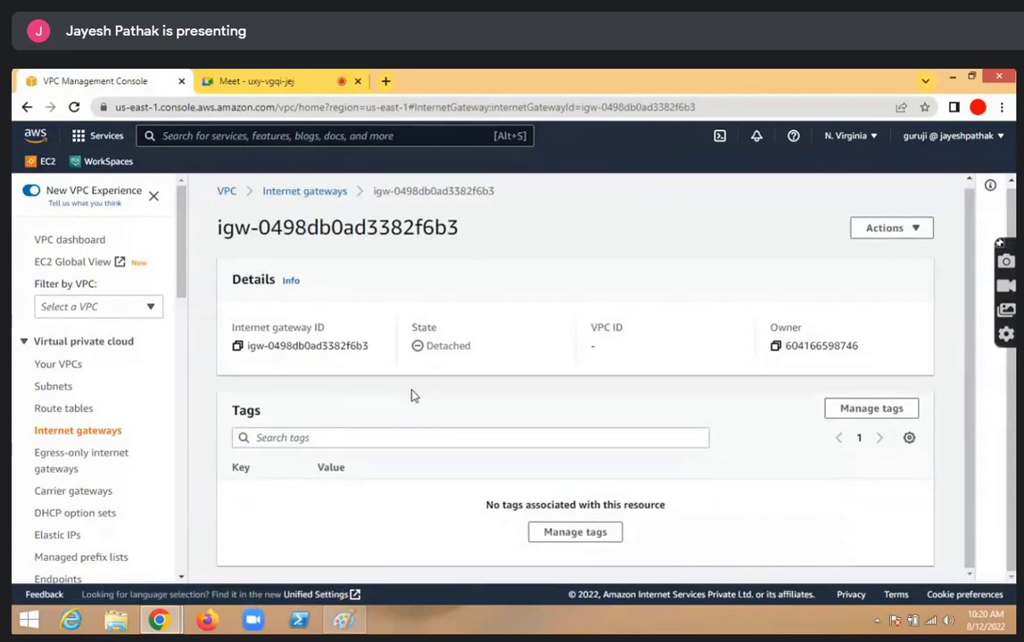
{"action": "scroll", "coordinate": [940, 404], "scroll_direction": "up", "scroll_amount": 1}
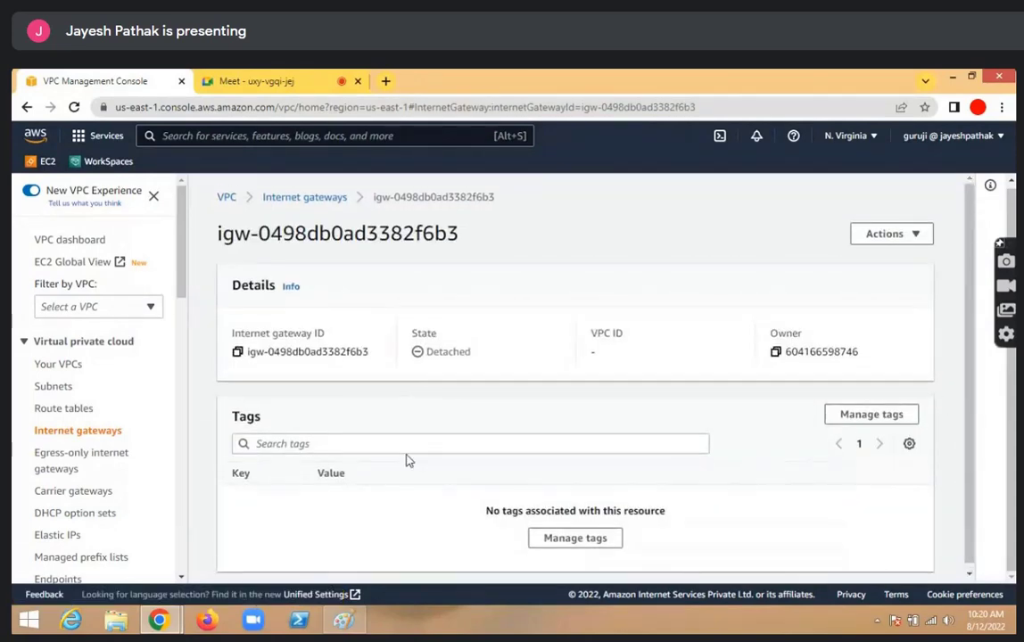
{"action": "scroll", "coordinate": [391, 449], "scroll_direction": "up", "scroll_amount": 1}
{"action": "left_click", "coordinate": [26, 106]}
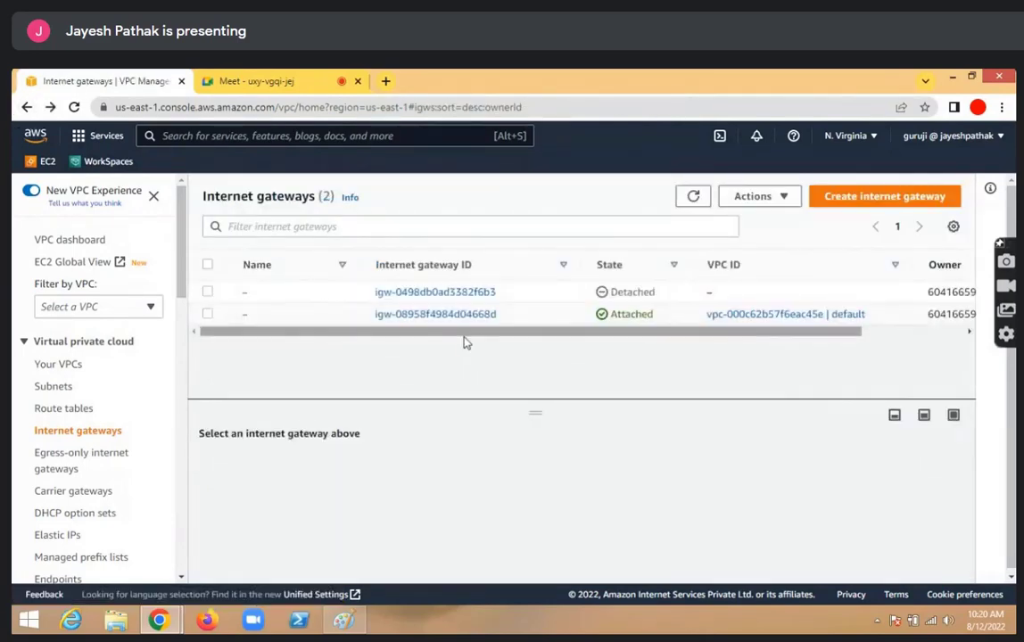
Delete the detached, unnamed internet gateway and confirm the deletion with the word delete
{"action": "left_click", "coordinate": [207, 291]}
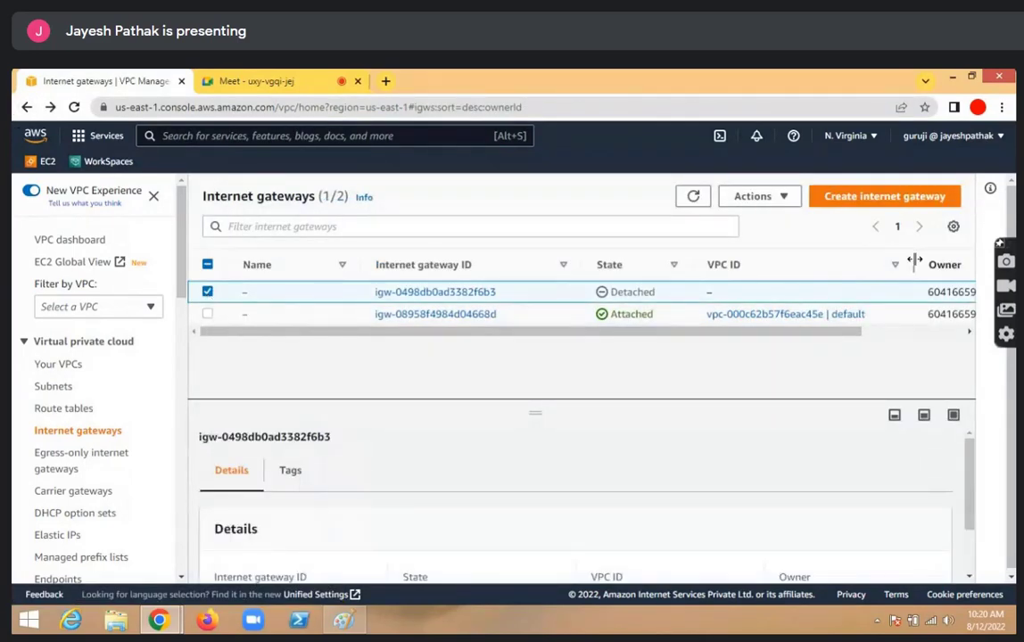
{"action": "left_click", "coordinate": [755, 196]}
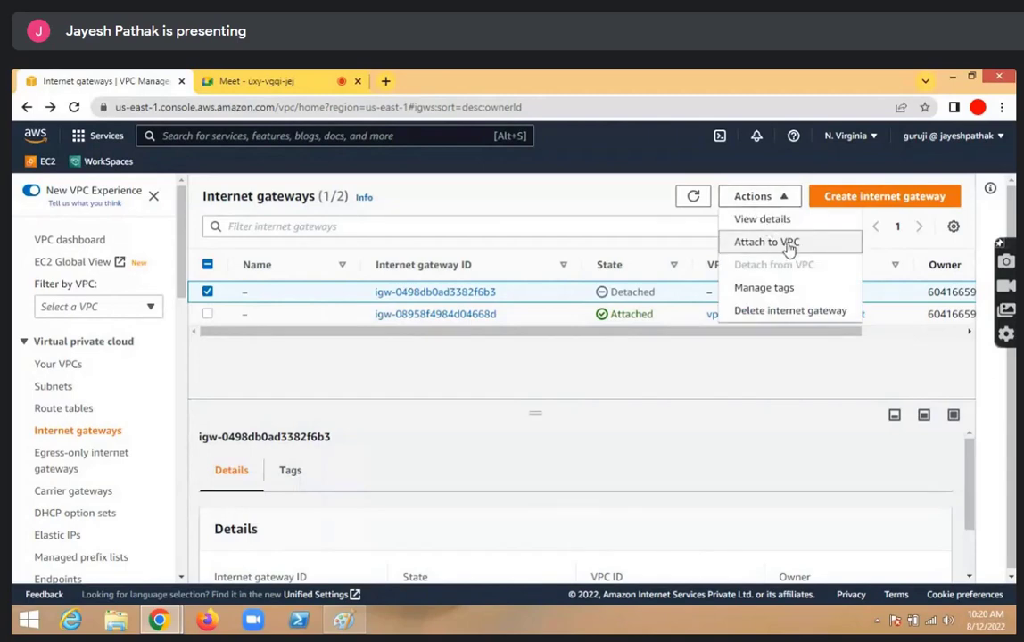
{"action": "left_click", "coordinate": [802, 314]}
{"action": "left_click", "coordinate": [513, 437]}
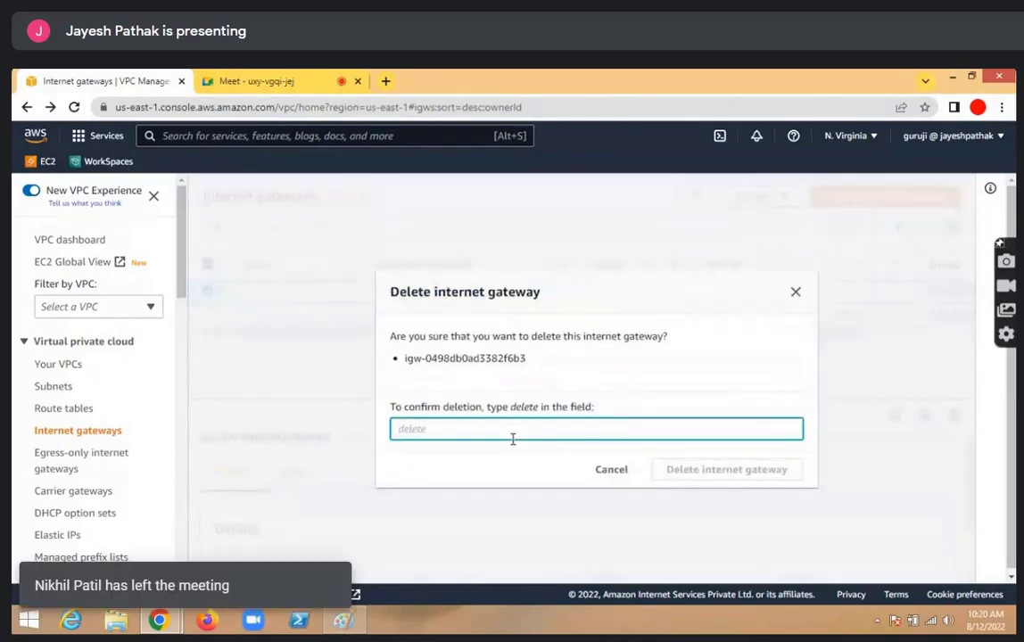
{"action": "type", "text": "delete"}
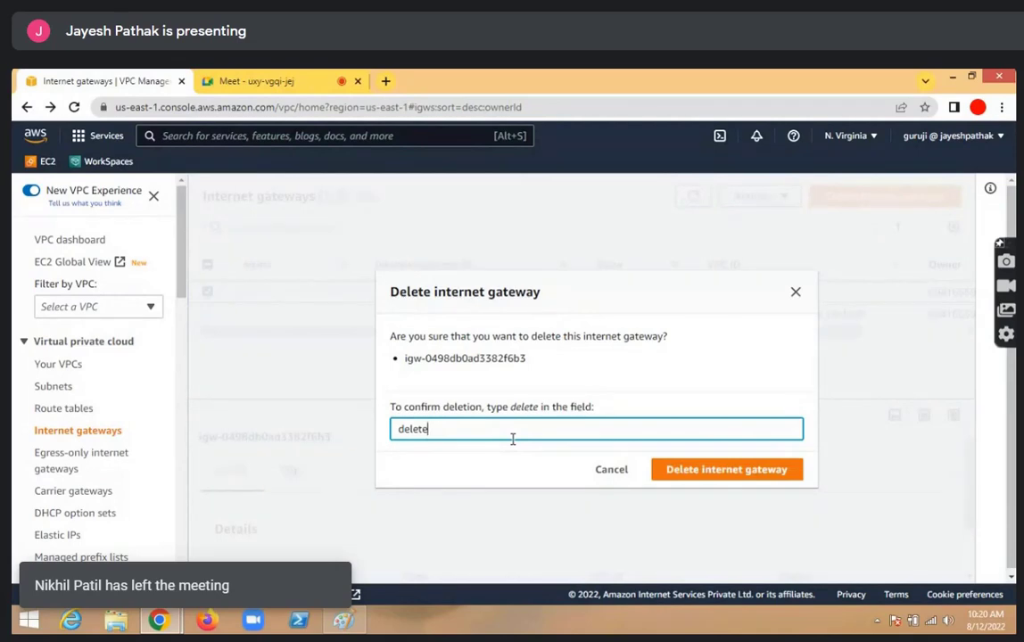
{"action": "key", "text": "Return"}
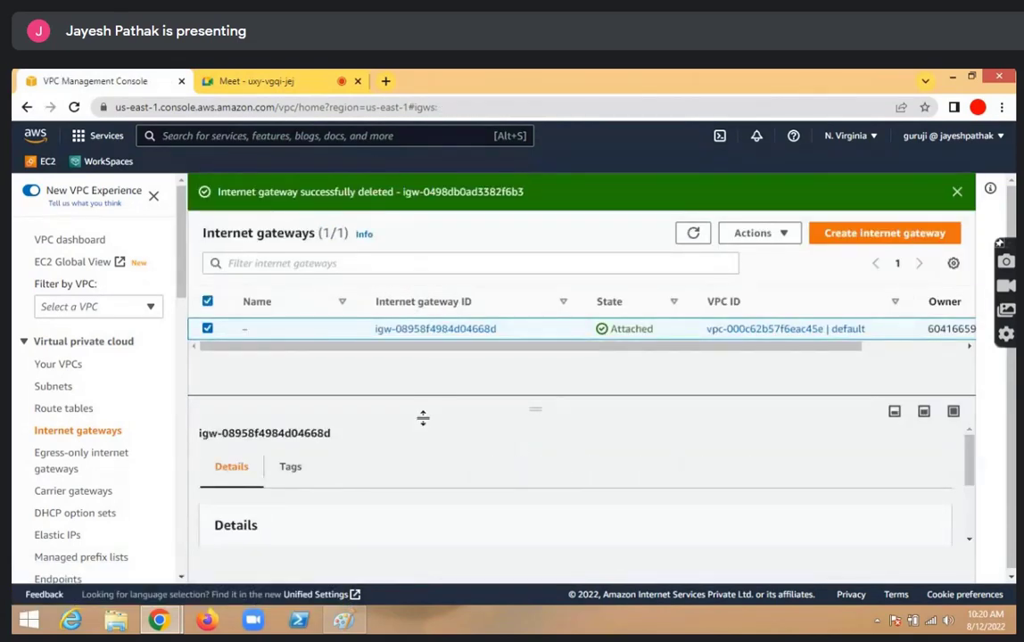
Create a new internet gateway with the name tag MY-IGW
{"action": "left_click", "coordinate": [917, 241]}
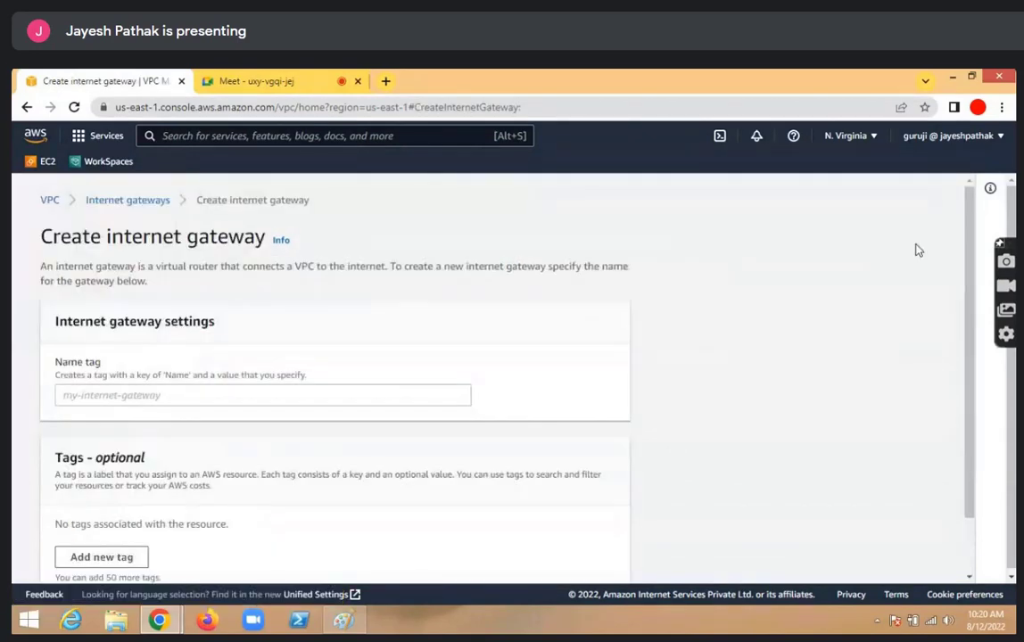
{"action": "left_click", "coordinate": [148, 401]}
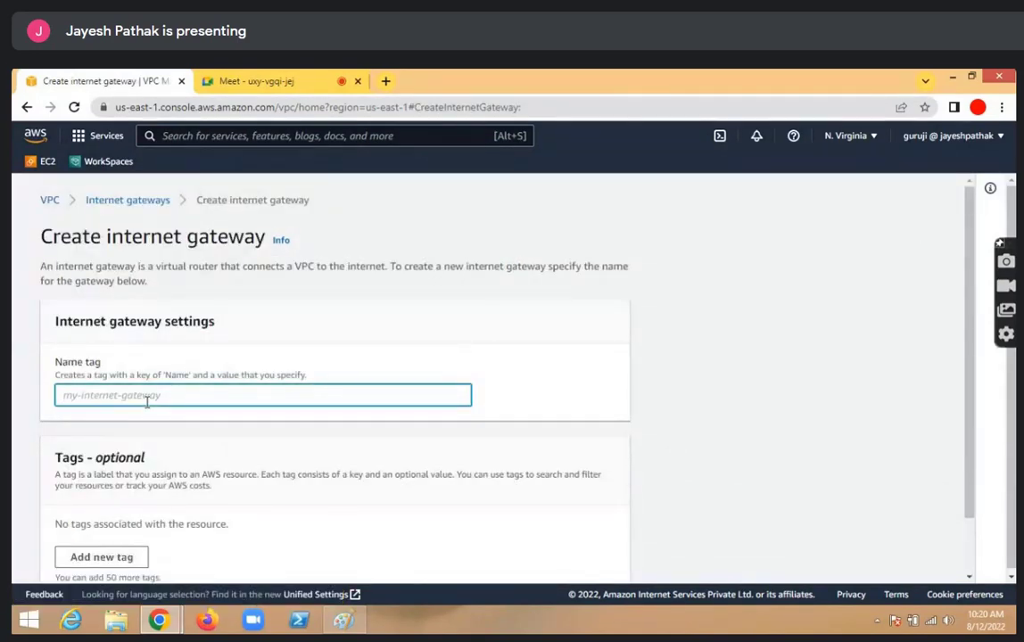
{"action": "type", "text": "MY_"}
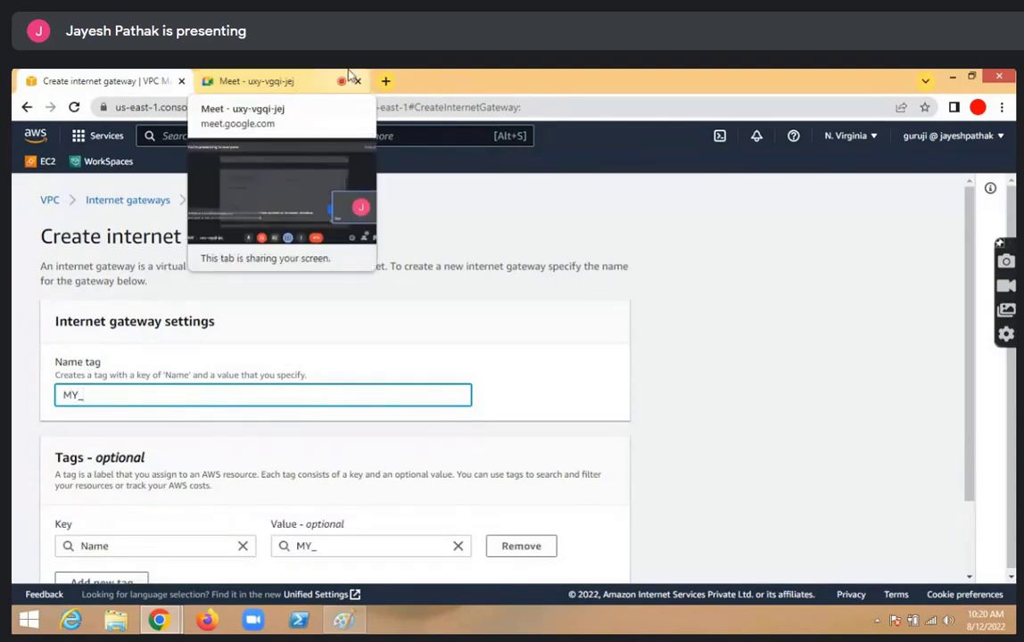
{"action": "key", "text": "BackSpace"}
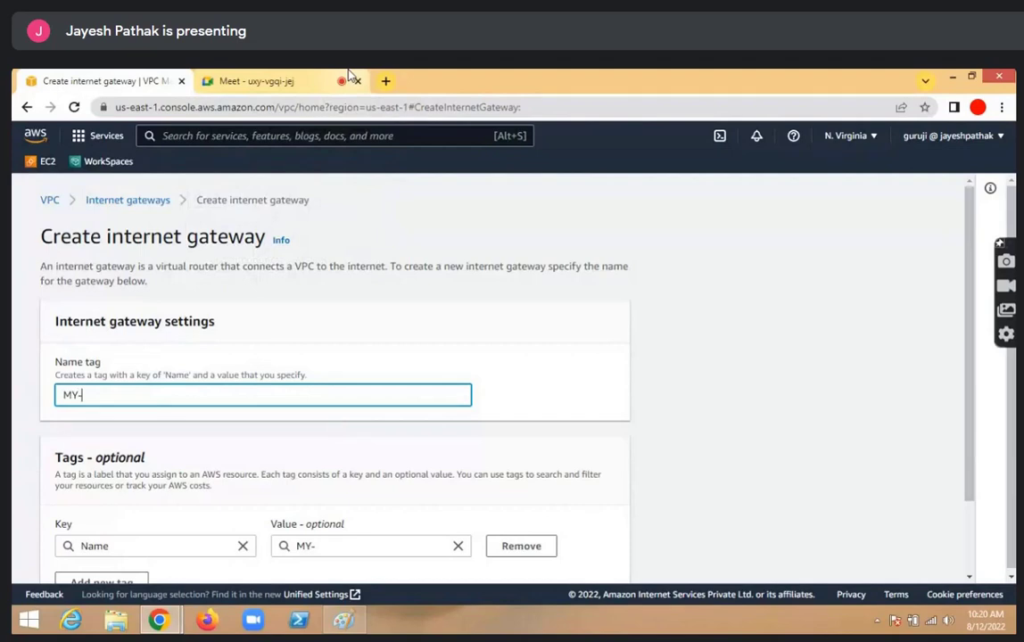
{"action": "type", "text": "GW"}
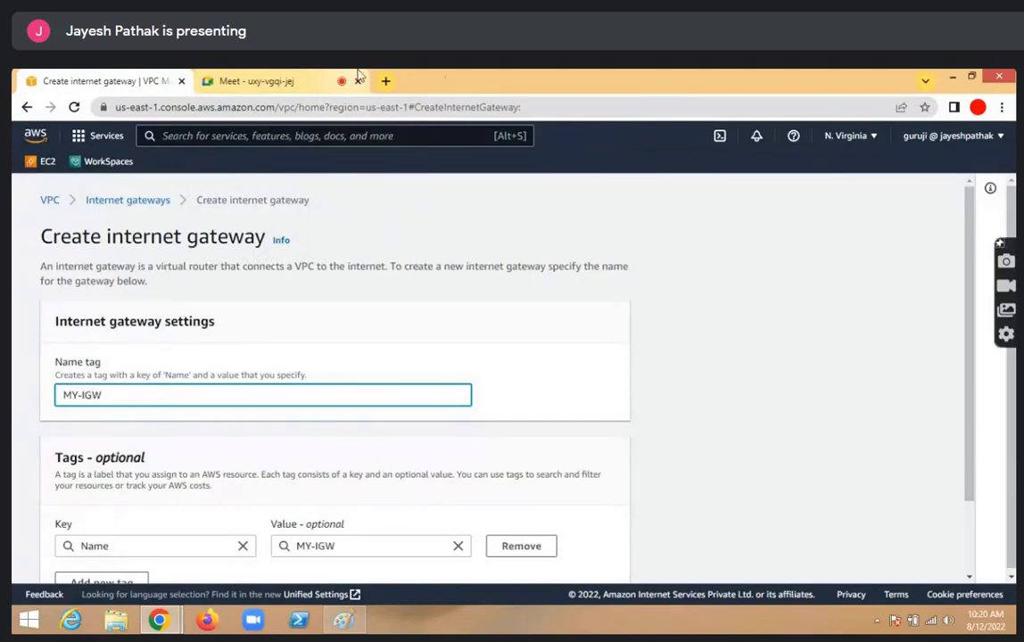
{"action": "left_click", "coordinate": [256, 80]}
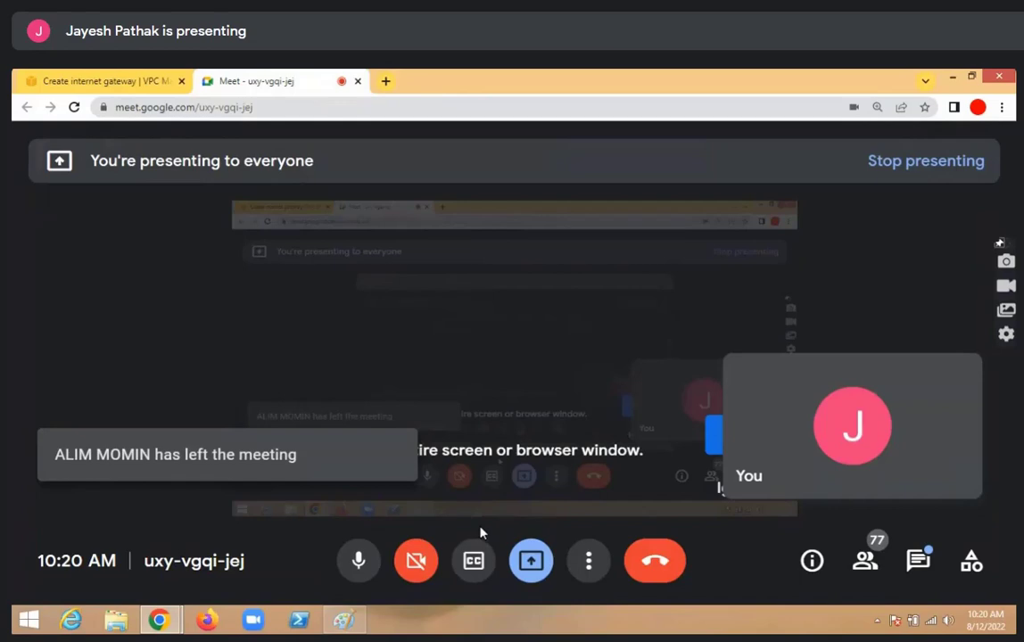
{"action": "left_click", "coordinate": [42, 81]}
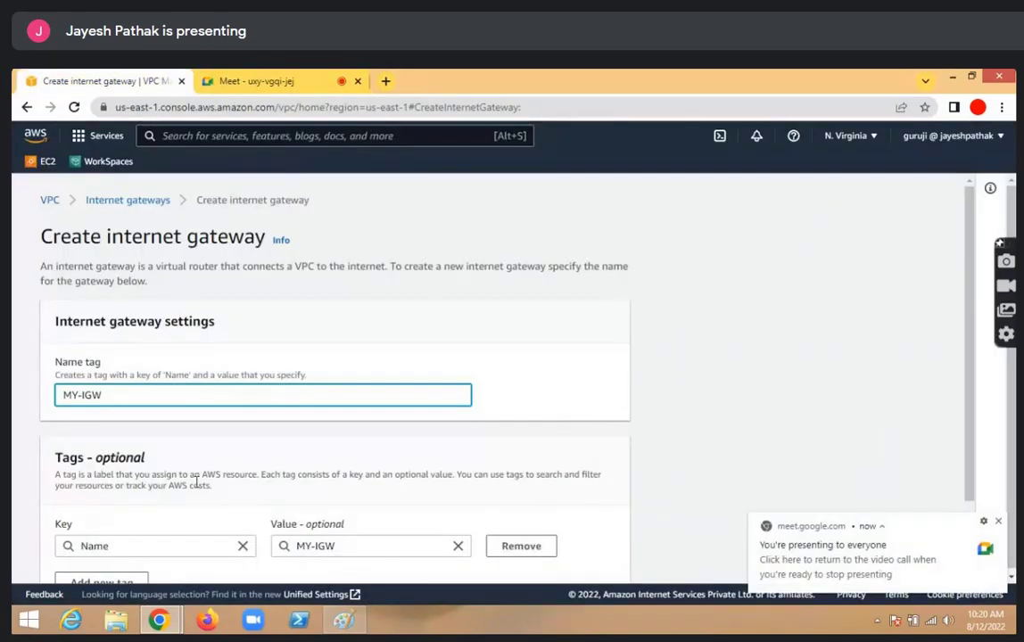
{"action": "scroll", "coordinate": [196, 482], "scroll_direction": "down", "scroll_amount": 2}
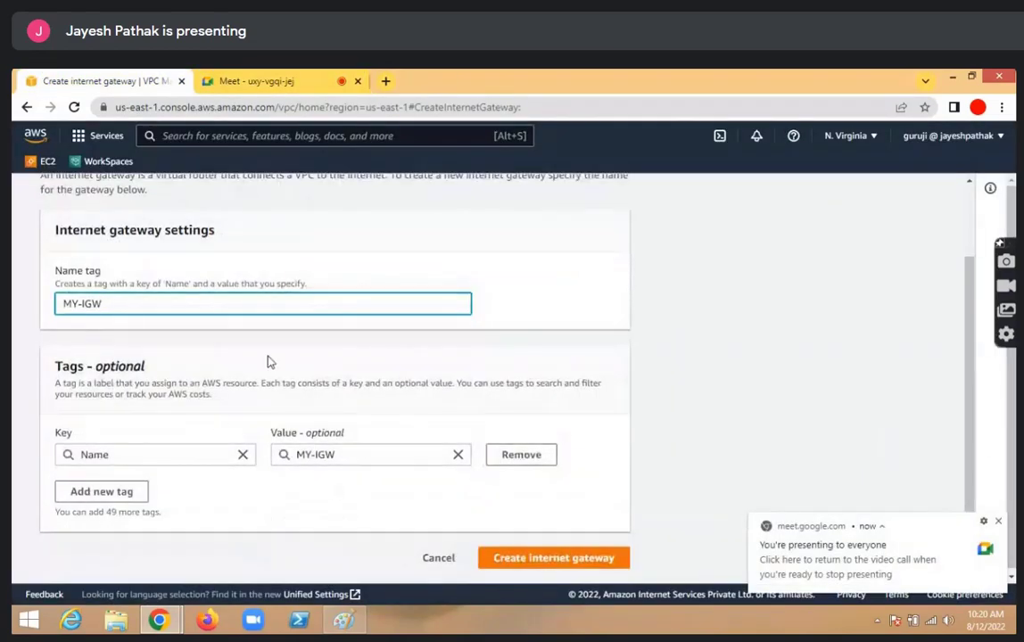
{"action": "scroll", "coordinate": [271, 362], "scroll_direction": "up", "scroll_amount": 2}
{"action": "scroll", "coordinate": [151, 398], "scroll_direction": "down", "scroll_amount": 2}
{"action": "left_click", "coordinate": [607, 559]}
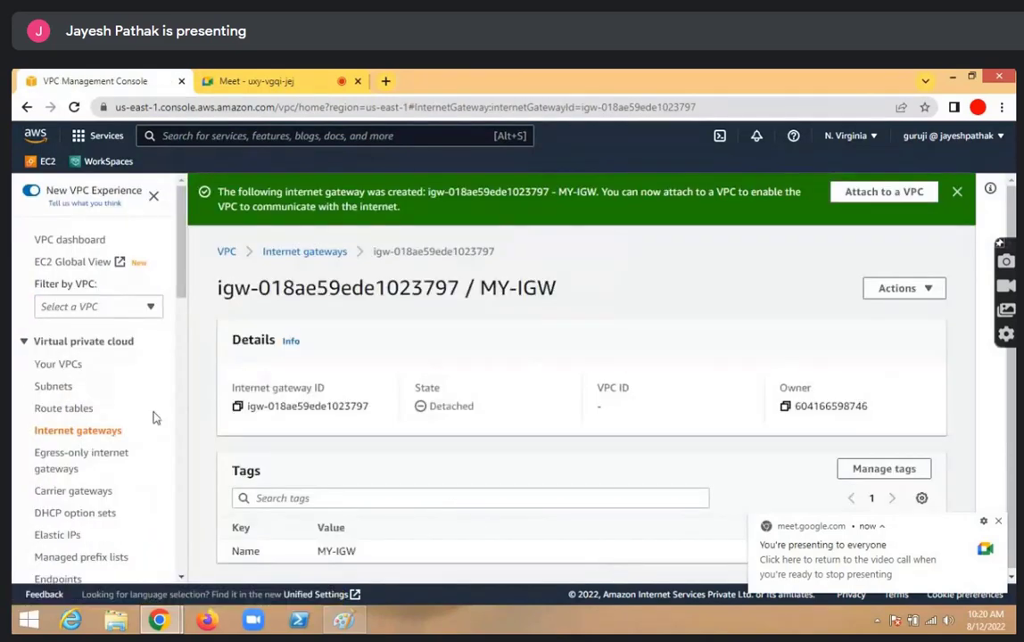
Attach the MY-IGW internet gateway to the MY-Vpc VPC and check its attachment state
{"action": "left_click", "coordinate": [106, 433]}
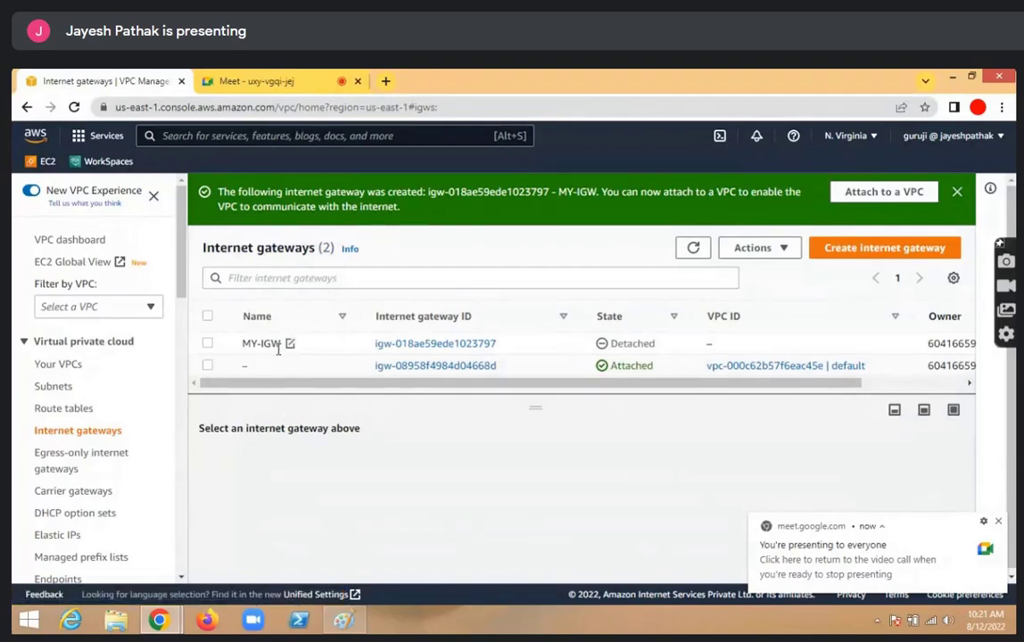
{"action": "left_click", "coordinate": [208, 345]}
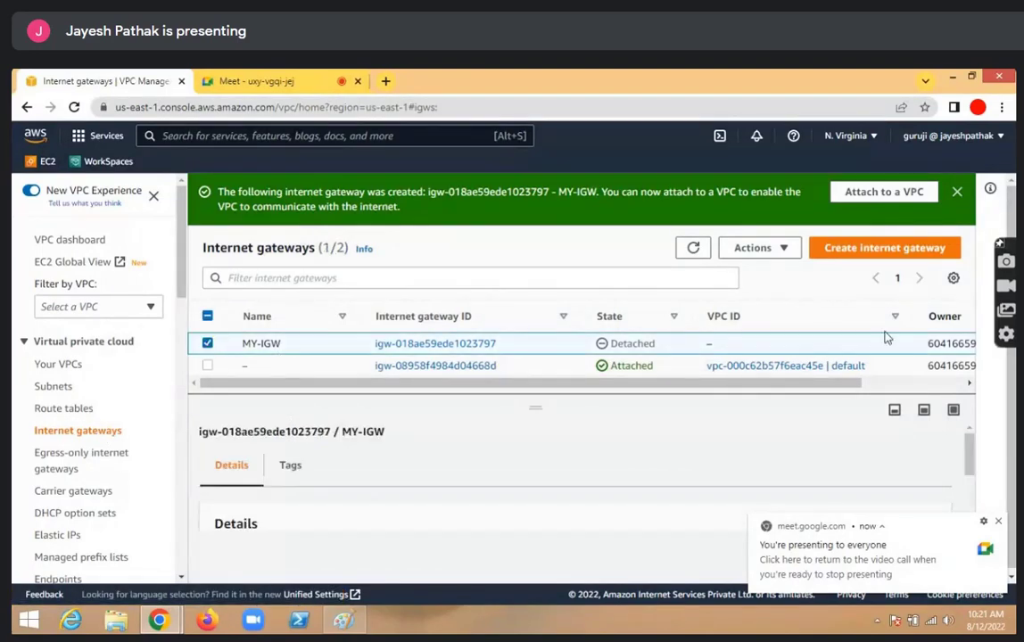
{"action": "left_click", "coordinate": [760, 252]}
{"action": "left_click", "coordinate": [769, 294]}
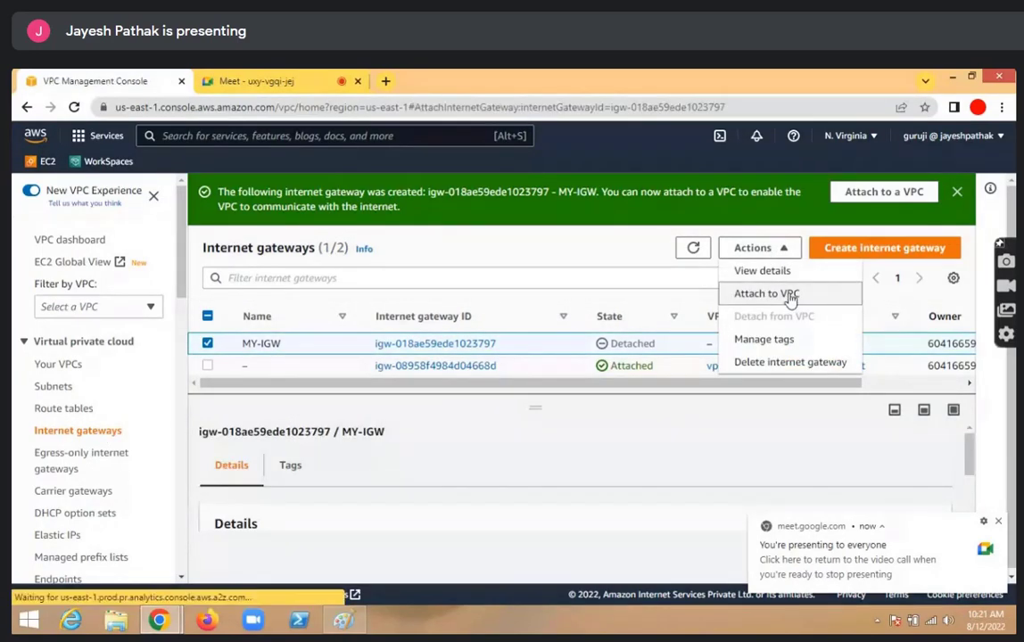
{"action": "left_click", "coordinate": [338, 370]}
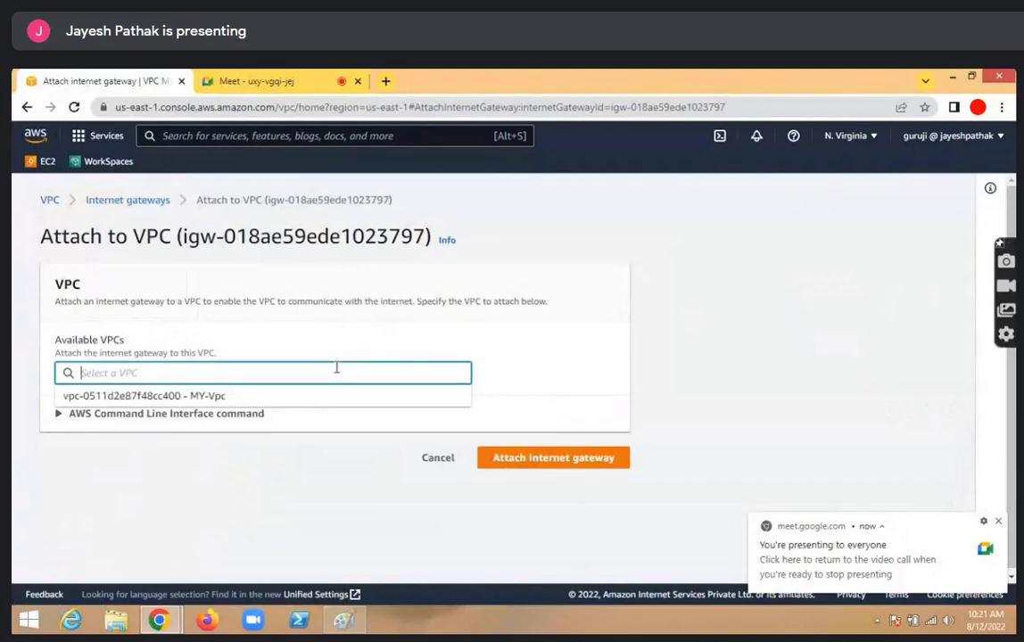
{"action": "left_click", "coordinate": [299, 397]}
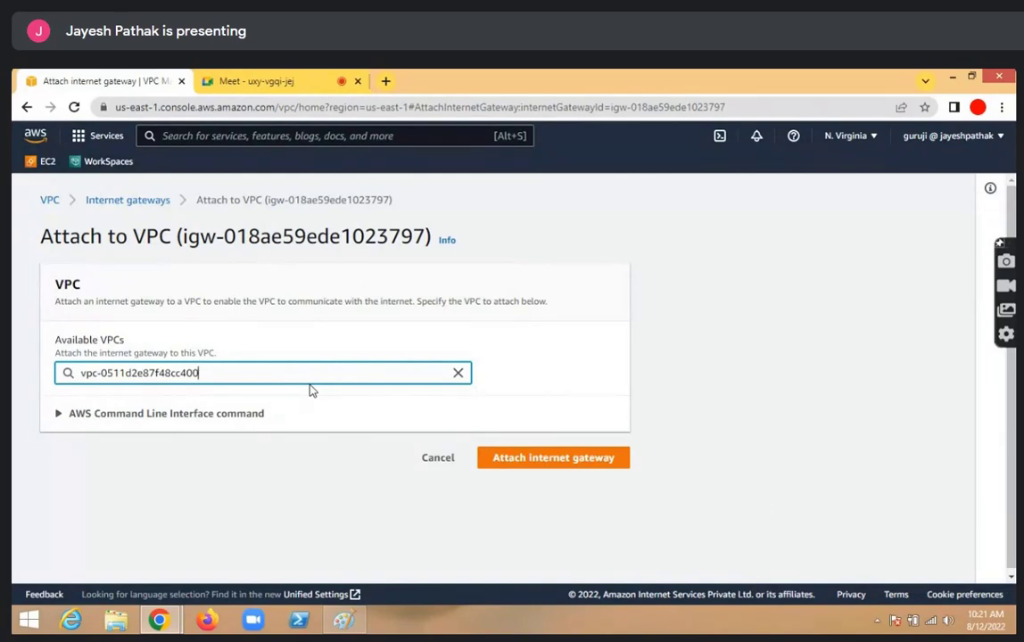
{"action": "left_click", "coordinate": [587, 462]}
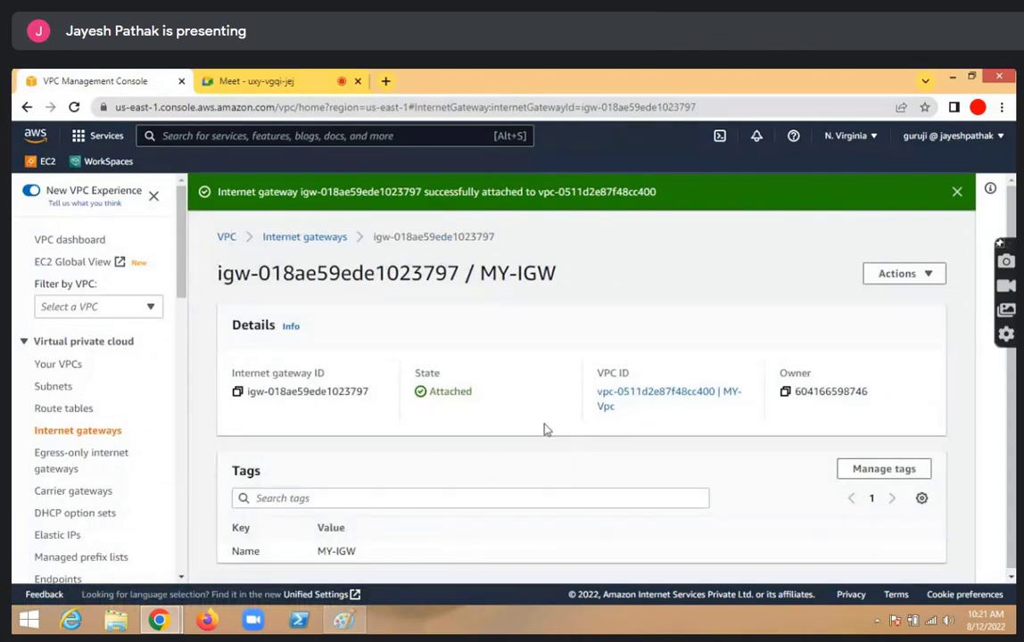
{"action": "double_click", "coordinate": [448, 393]}
{"action": "left_click", "coordinate": [410, 441]}
Look through the VPC service categories and open the NAT gateways list
{"action": "scroll", "coordinate": [137, 401], "scroll_direction": "down", "scroll_amount": 2}
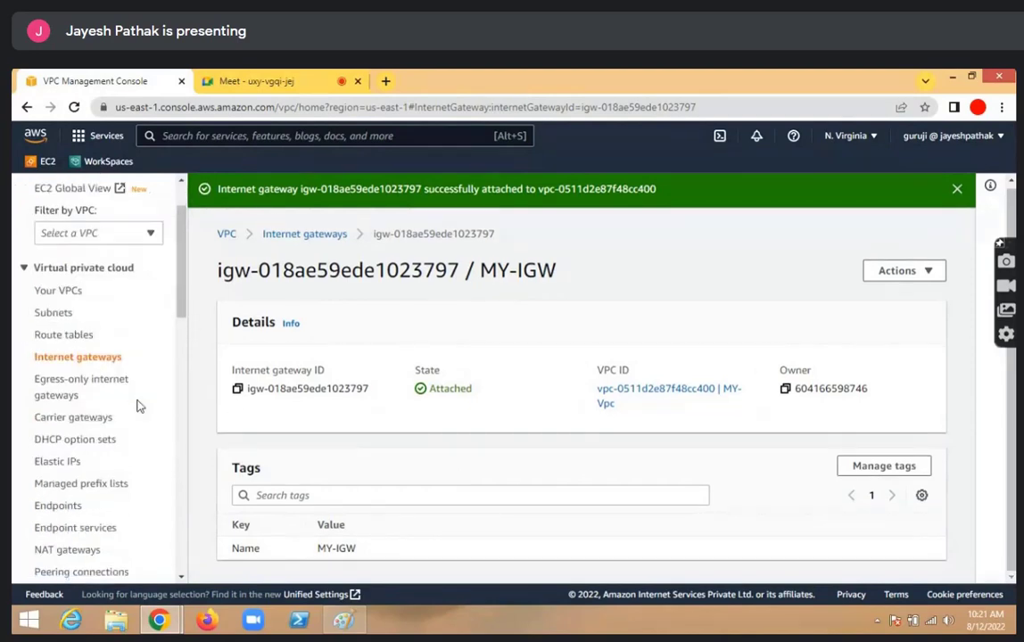
{"action": "scroll", "coordinate": [137, 406], "scroll_direction": "down", "scroll_amount": 5}
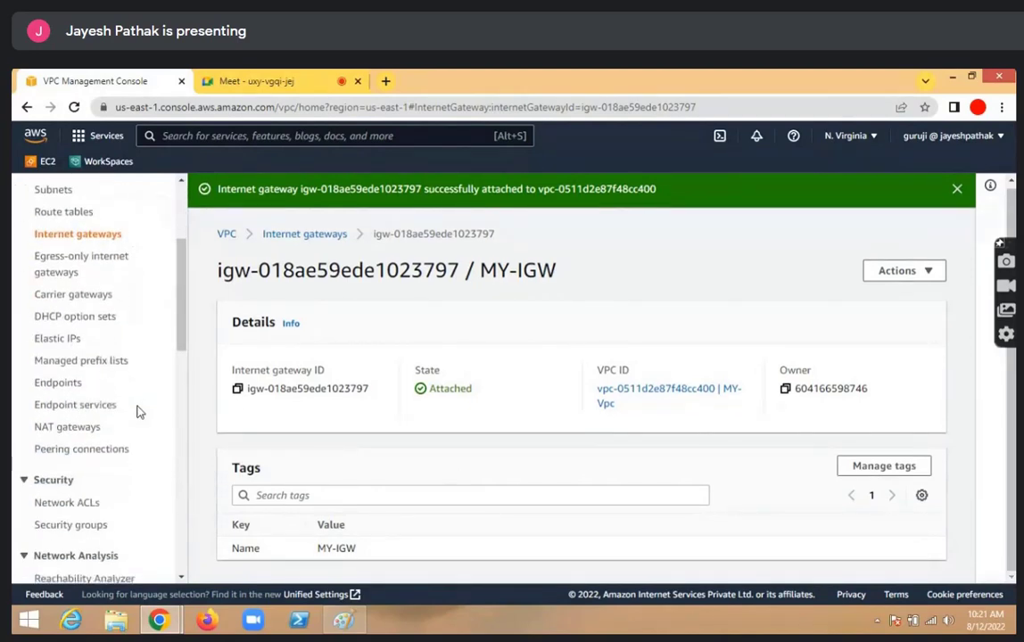
{"action": "scroll", "coordinate": [137, 411], "scroll_direction": "down", "scroll_amount": 6}
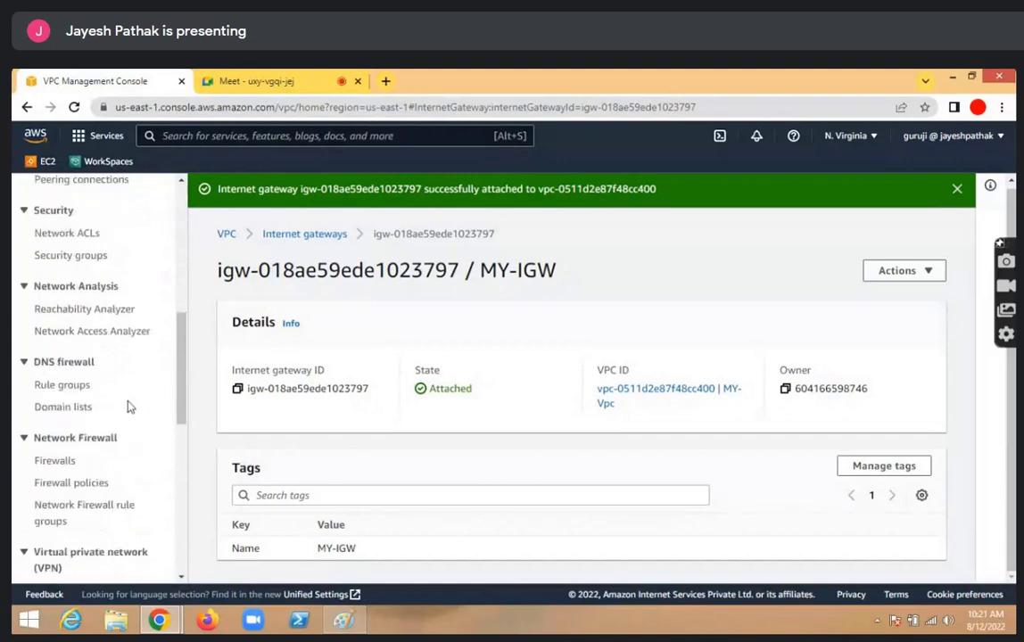
{"action": "scroll", "coordinate": [128, 402], "scroll_direction": "down", "scroll_amount": 5}
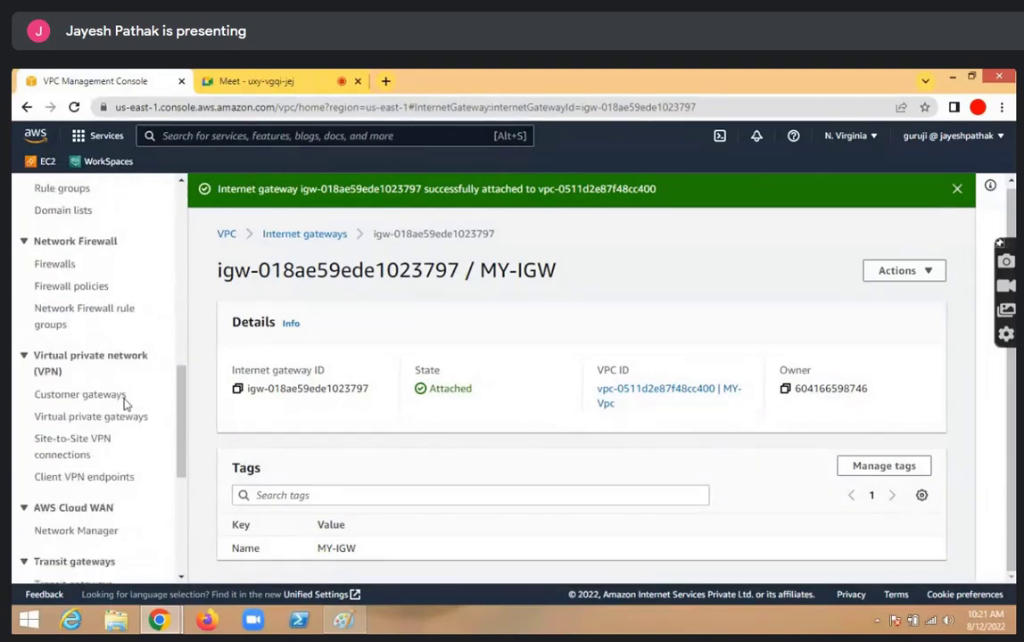
{"action": "scroll", "coordinate": [126, 404], "scroll_direction": "up", "scroll_amount": 4}
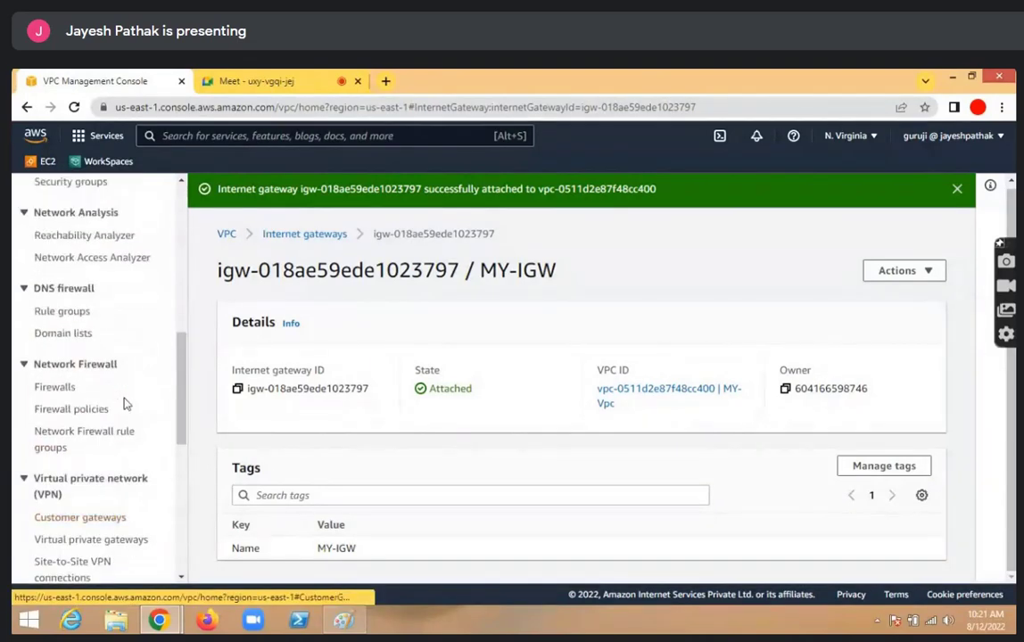
{"action": "scroll", "coordinate": [120, 401], "scroll_direction": "up", "scroll_amount": 3}
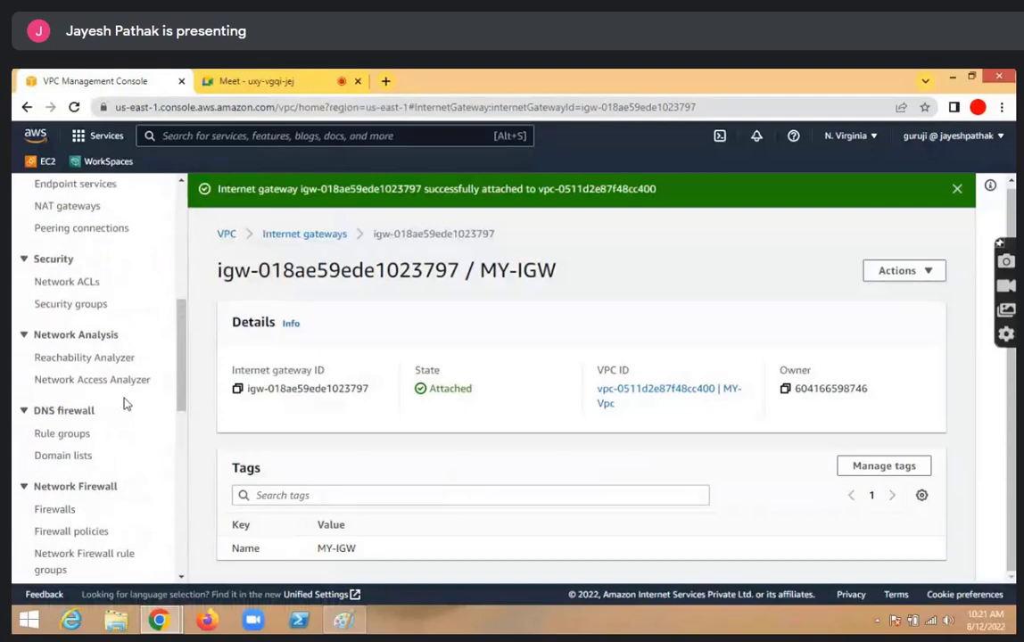
{"action": "scroll", "coordinate": [109, 399], "scroll_direction": "down", "scroll_amount": 3}
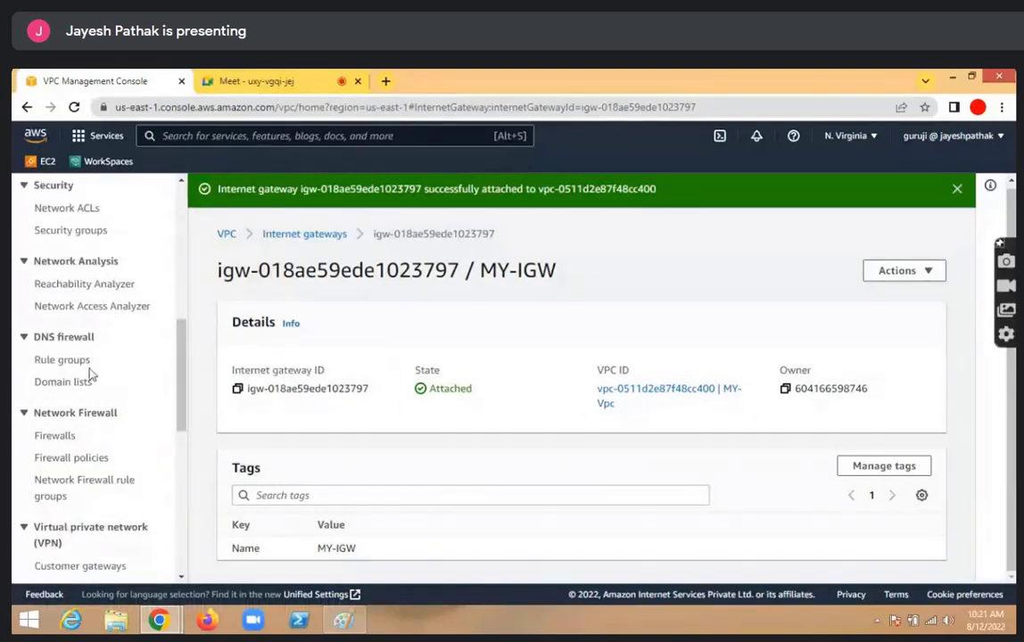
{"action": "scroll", "coordinate": [89, 373], "scroll_direction": "up", "scroll_amount": 1}
{"action": "scroll", "coordinate": [87, 361], "scroll_direction": "up", "scroll_amount": 1}
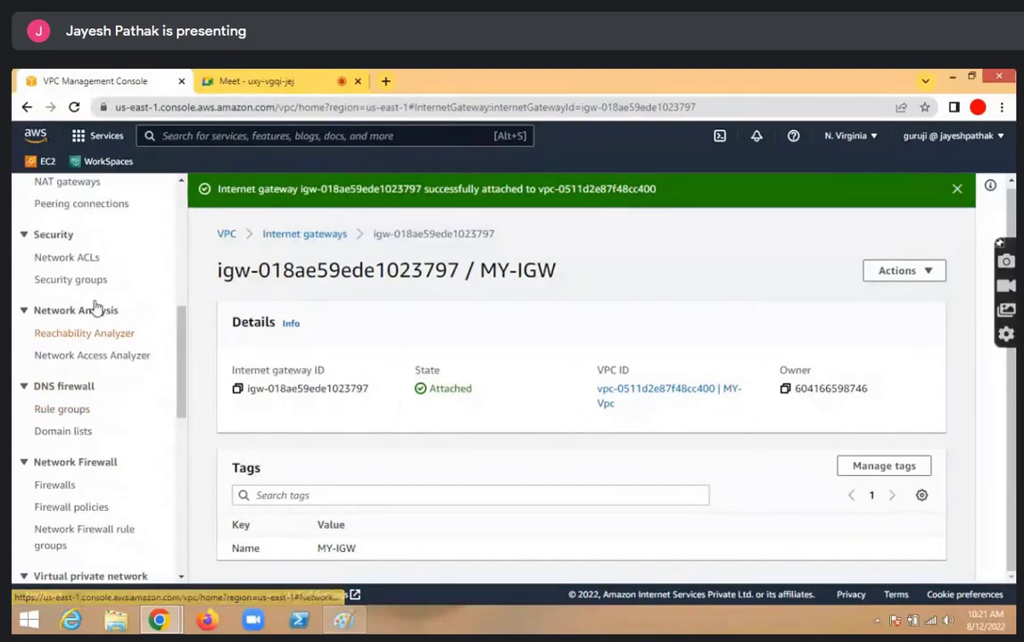
{"action": "left_click", "coordinate": [81, 184]}
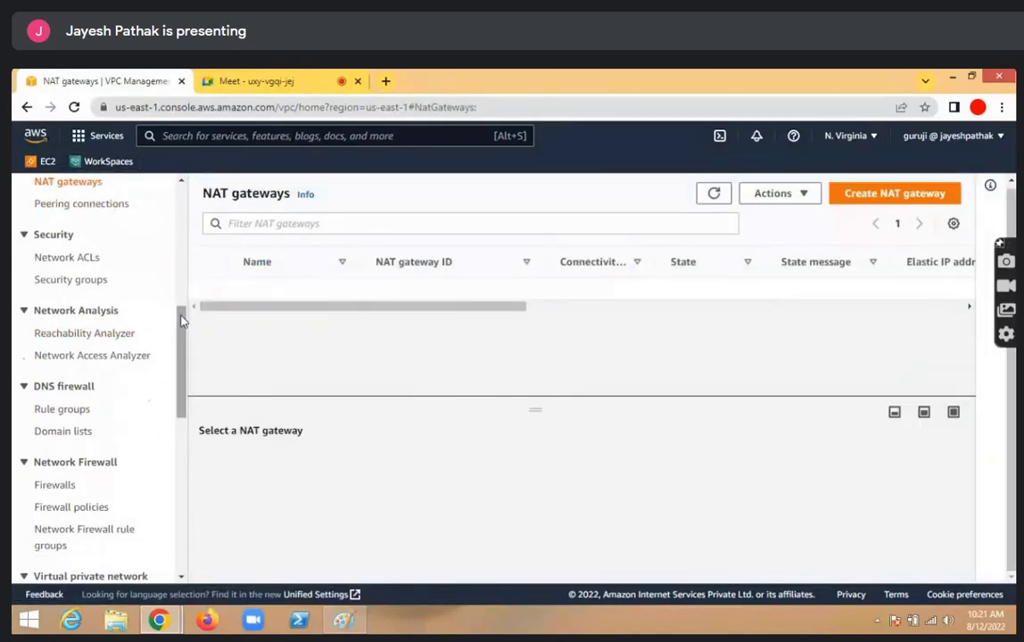
{"action": "scroll", "coordinate": [181, 320], "scroll_direction": "up", "scroll_amount": 3}
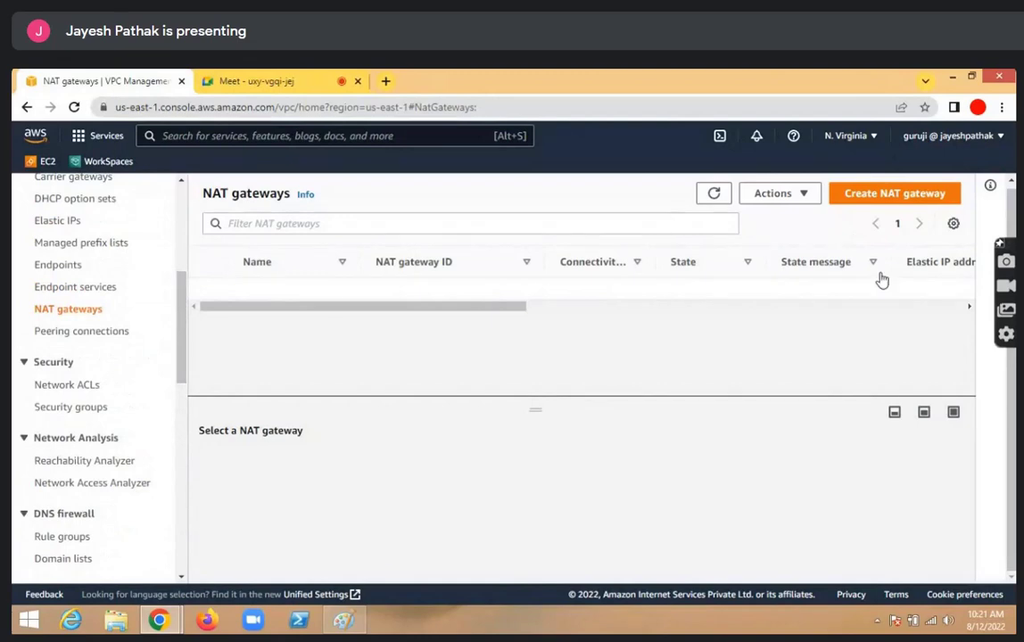
Start creating a NAT gateway with the name my-Nat
{"action": "left_click", "coordinate": [868, 200]}
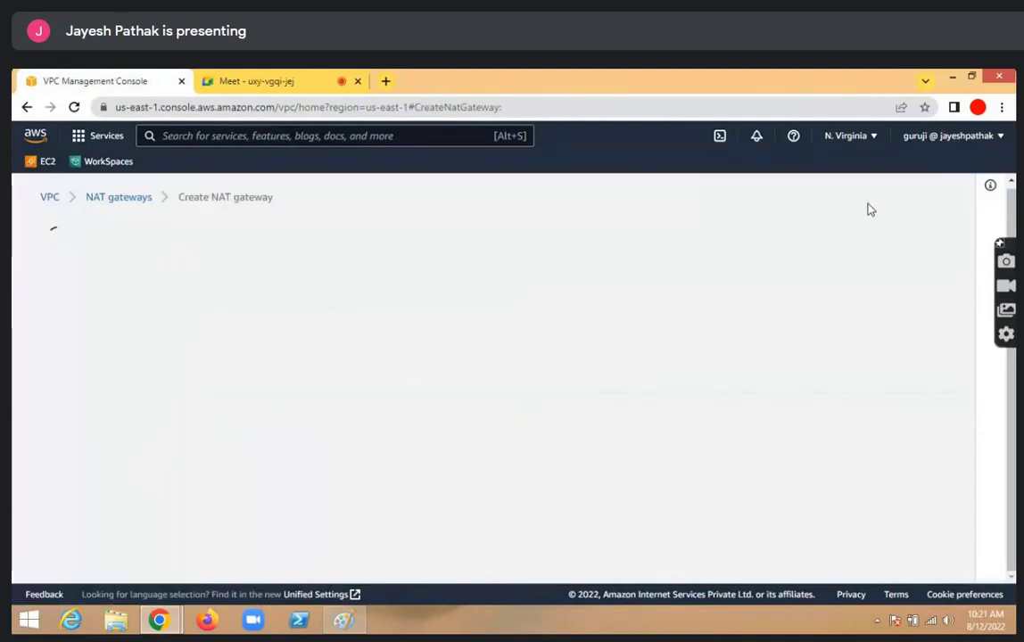
{"action": "left_click", "coordinate": [294, 399]}
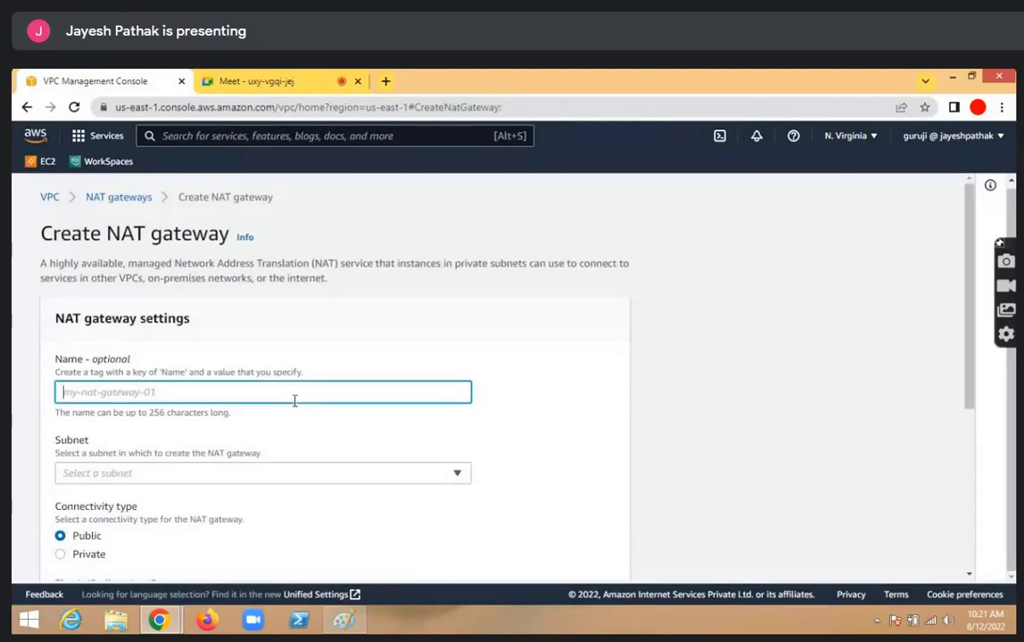
{"action": "type", "text": "my-Nat"}
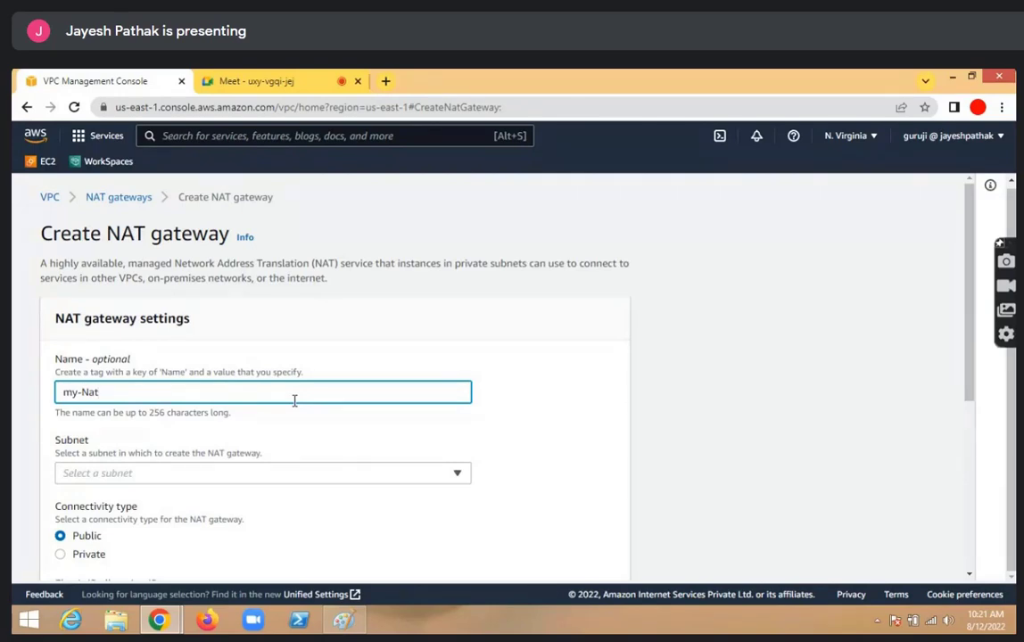
Choose the subnet tagged public-sub as the subnet for the my-Nat gateway
{"action": "scroll", "coordinate": [268, 419], "scroll_direction": "down", "scroll_amount": 1}
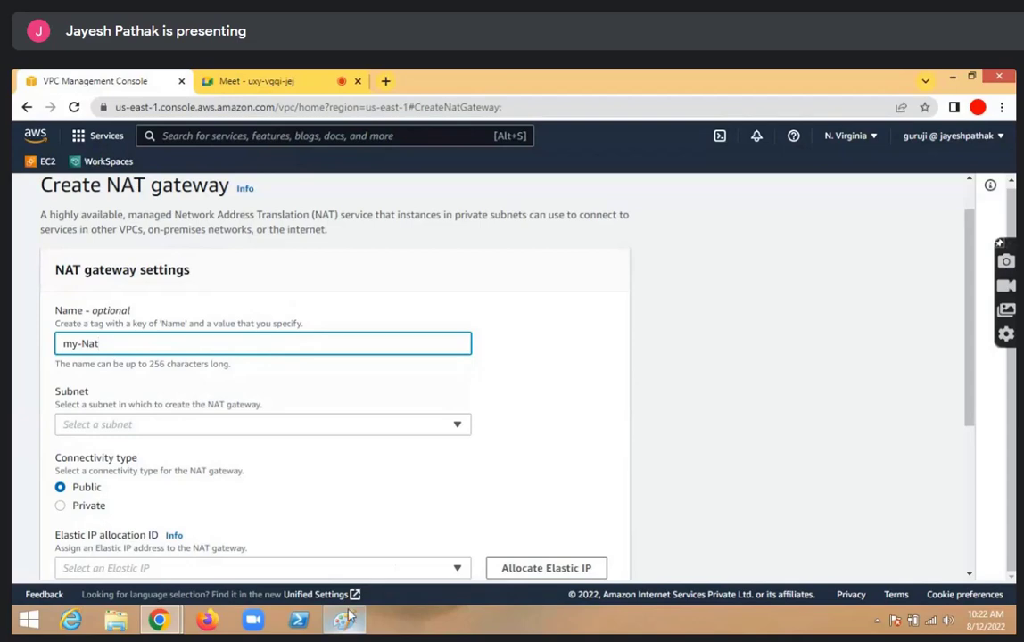
{"action": "left_click", "coordinate": [442, 430]}
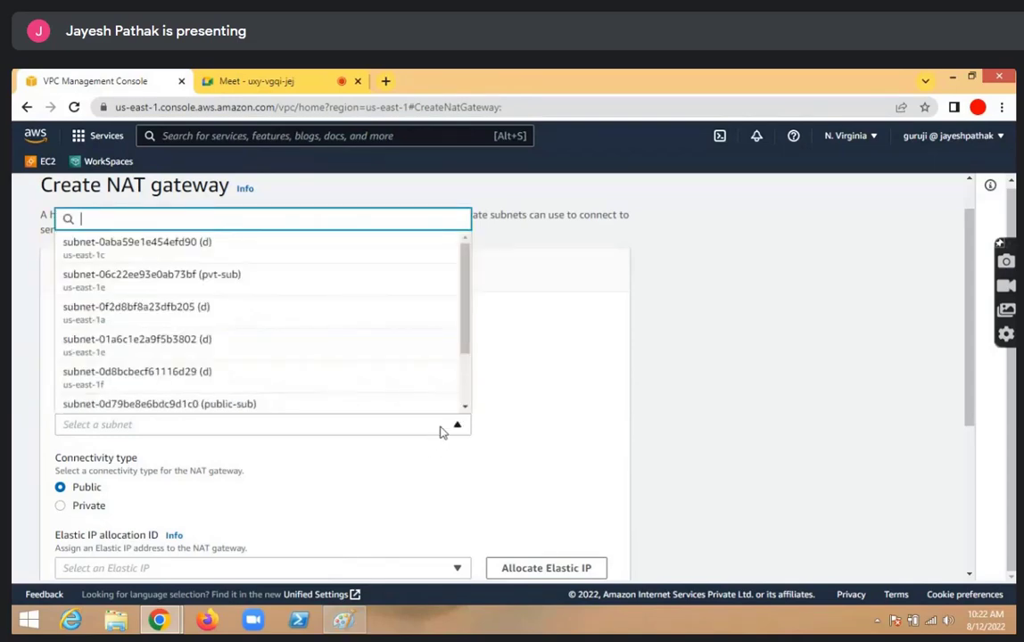
{"action": "scroll", "coordinate": [401, 370], "scroll_direction": "down", "scroll_amount": 2}
{"action": "scroll", "coordinate": [402, 371], "scroll_direction": "down", "scroll_amount": 1}
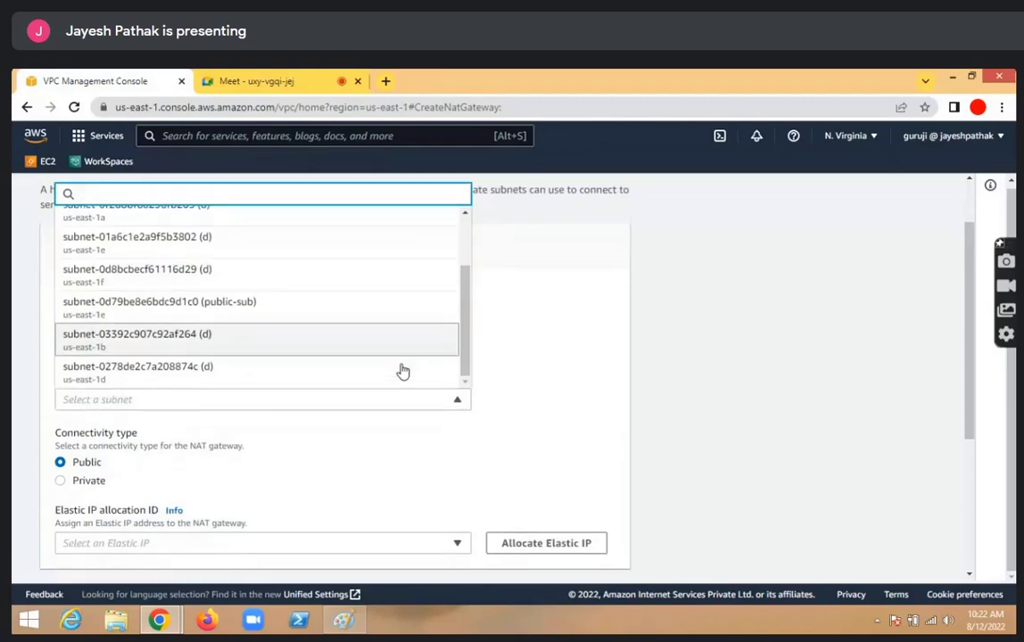
{"action": "scroll", "coordinate": [403, 371], "scroll_direction": "up", "scroll_amount": 1}
{"action": "scroll", "coordinate": [402, 371], "scroll_direction": "down", "scroll_amount": 1}
{"action": "mouse_move", "coordinate": [468, 338]}
{"action": "left_mouse_down"}
{"action": "mouse_move", "coordinate": [468, 281]}
{"action": "mouse_move", "coordinate": [469, 366]}
{"action": "mouse_move", "coordinate": [473, 268]}
{"action": "mouse_move", "coordinate": [479, 325]}
{"action": "left_mouse_up"}
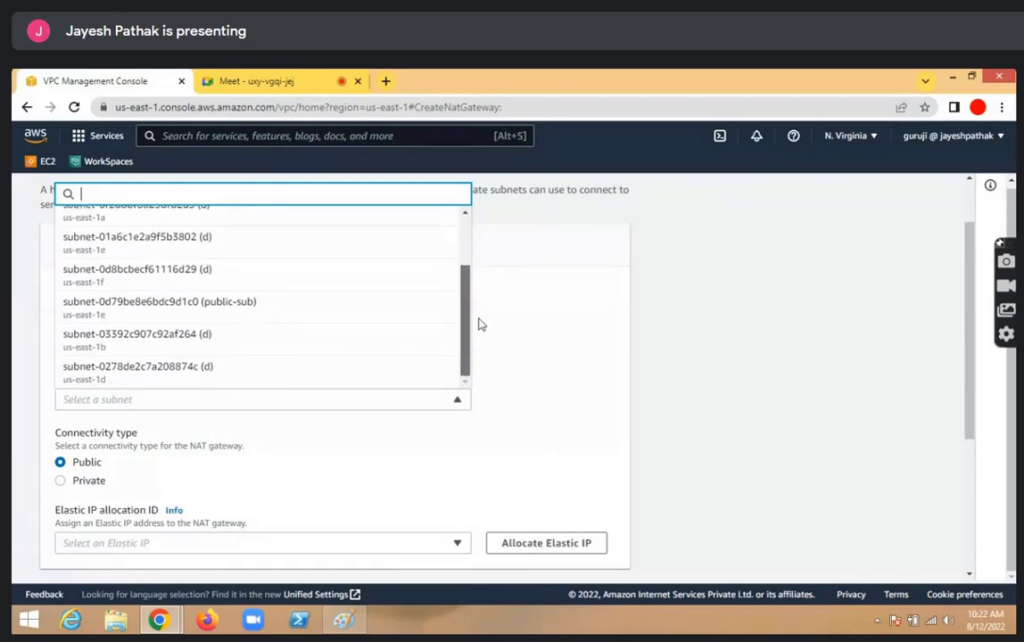
{"action": "left_click", "coordinate": [354, 312]}
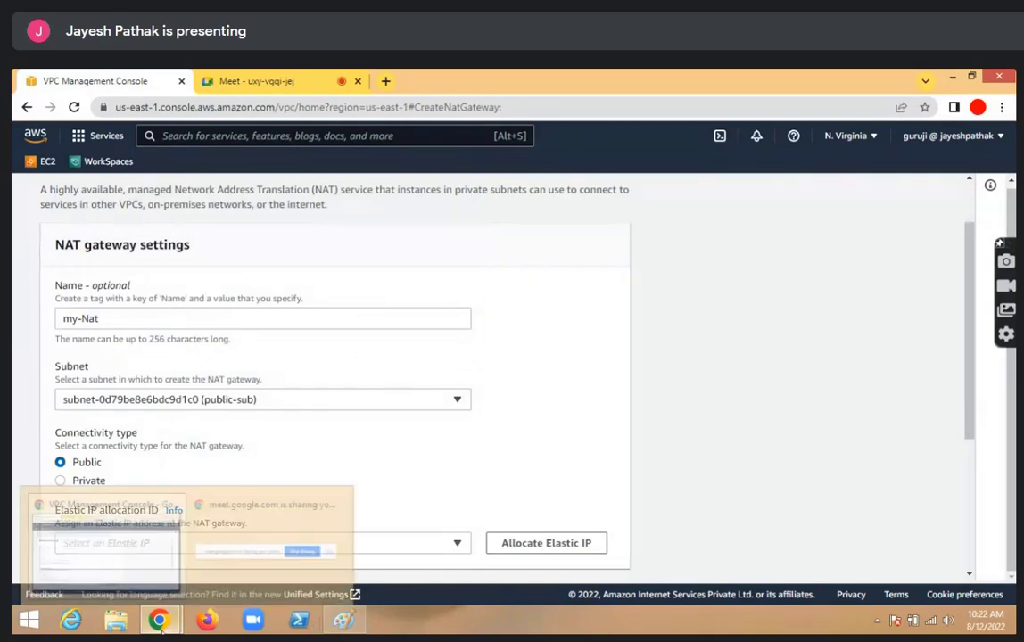
{"action": "left_click", "coordinate": [345, 622]}
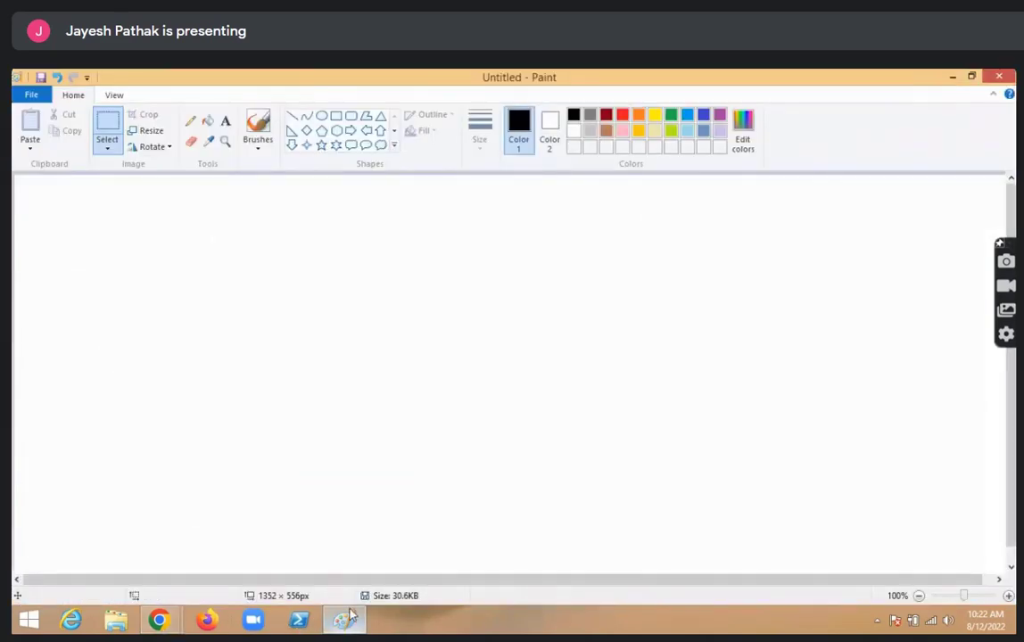
{"action": "left_click", "coordinate": [336, 117]}
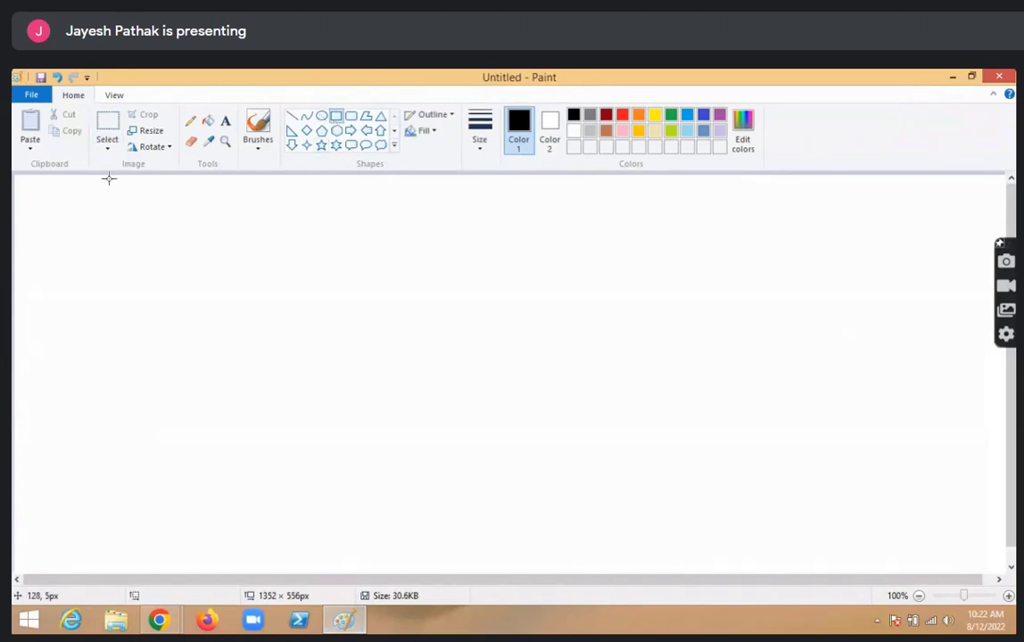
{"action": "left_click_drag", "start_coordinate": [108, 178], "coordinate": [294, 299]}
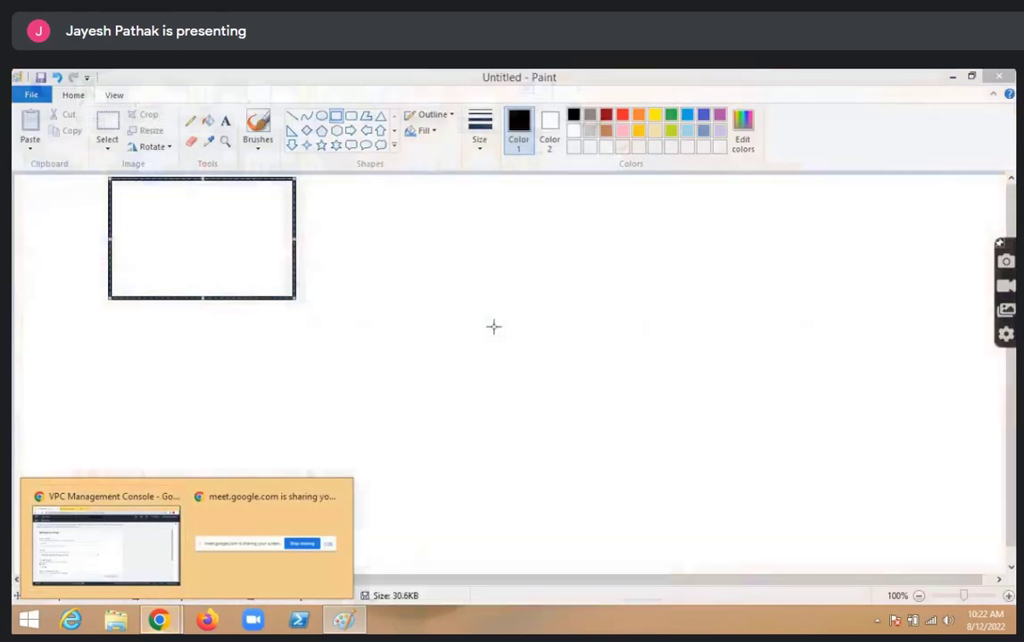
{"action": "left_click", "coordinate": [382, 550]}
Open the recent Untitled network diagram in Paint and draw pencil lines from the public and private subnets to the NAT box
{"action": "right_click", "coordinate": [344, 620]}
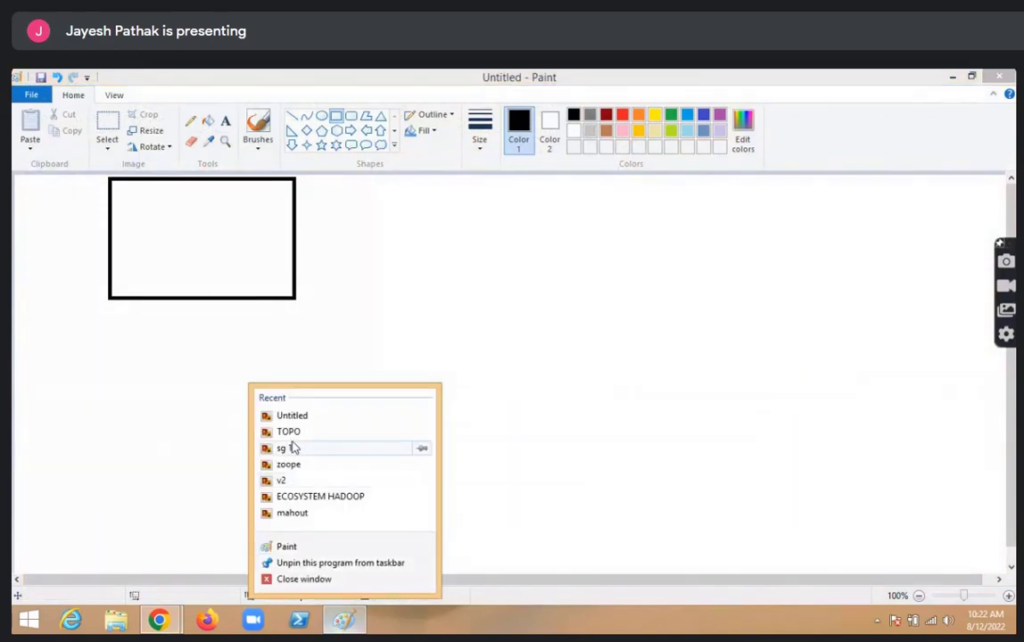
{"action": "left_click", "coordinate": [293, 415]}
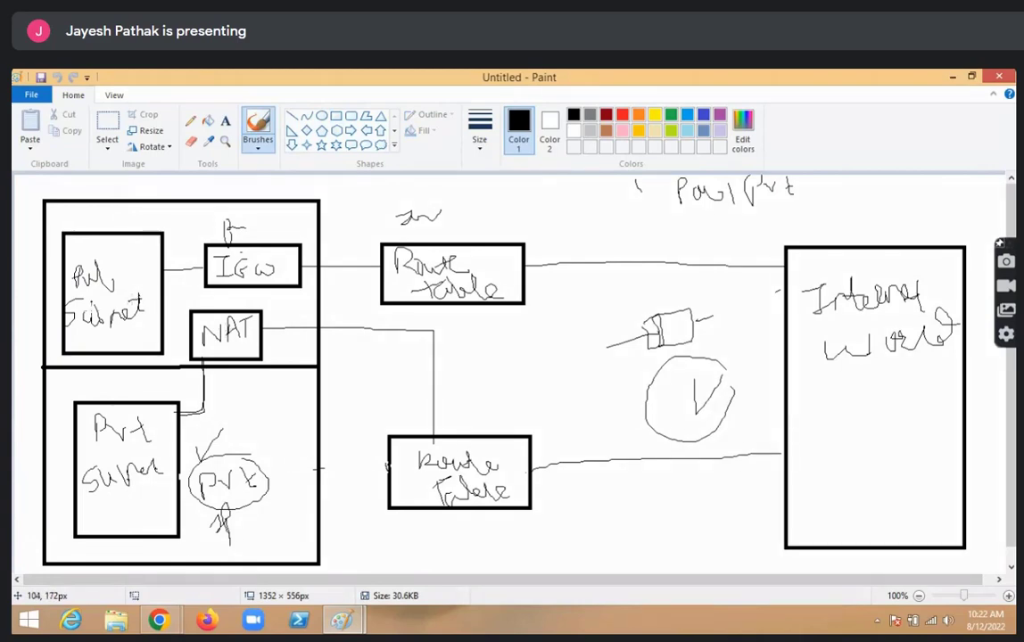
{"action": "left_click", "coordinate": [190, 121]}
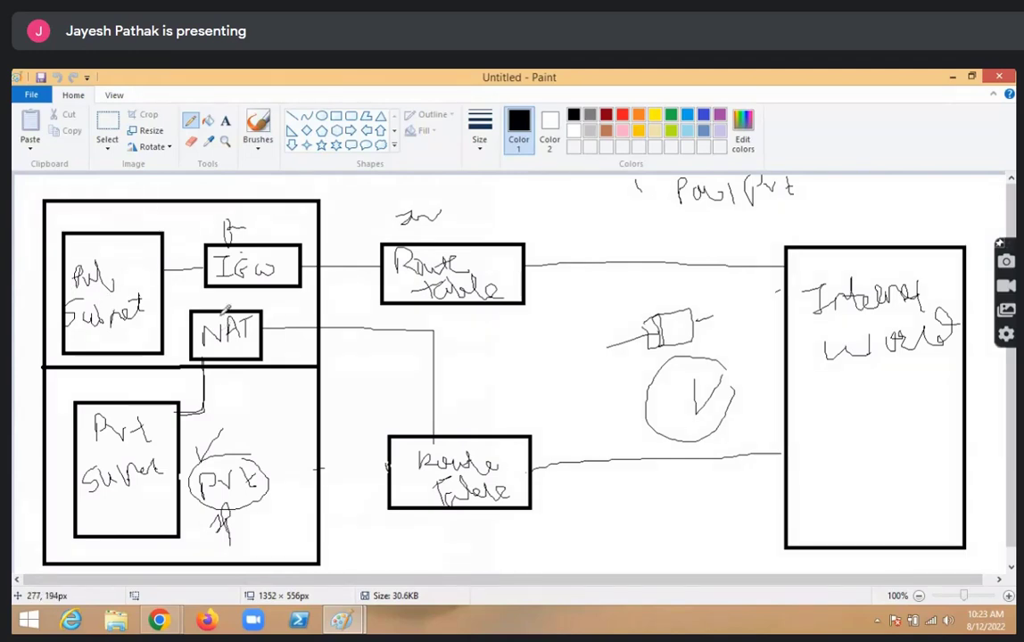
{"action": "left_click_drag", "start_coordinate": [127, 268], "coordinate": [237, 313]}
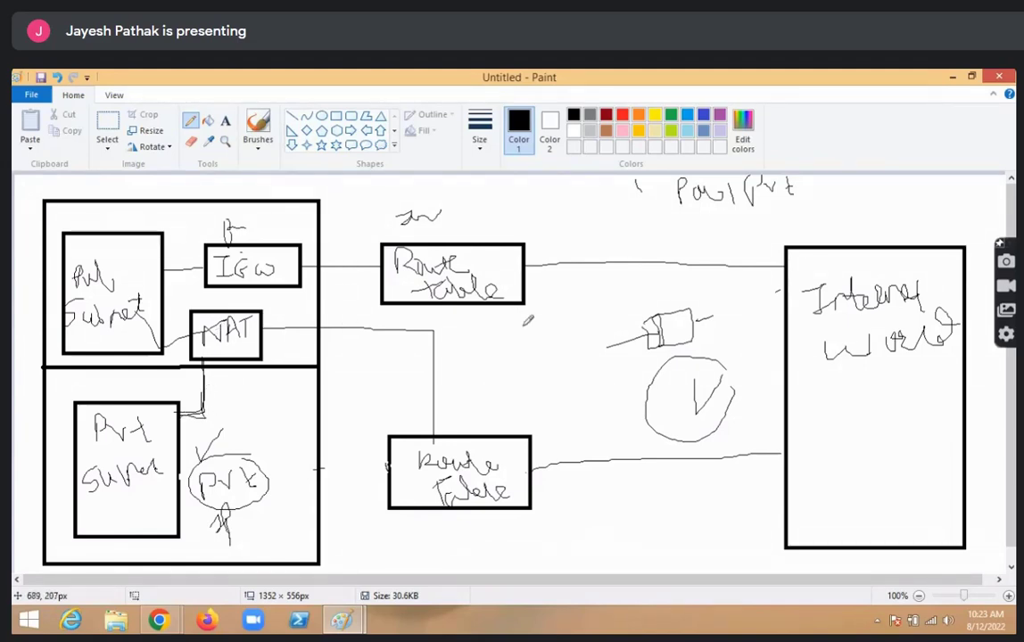
{"action": "mouse_move", "coordinate": [121, 431]}
{"action": "left_mouse_down"}
{"action": "mouse_move", "coordinate": [186, 426]}
{"action": "mouse_move", "coordinate": [201, 361]}
{"action": "left_mouse_up"}
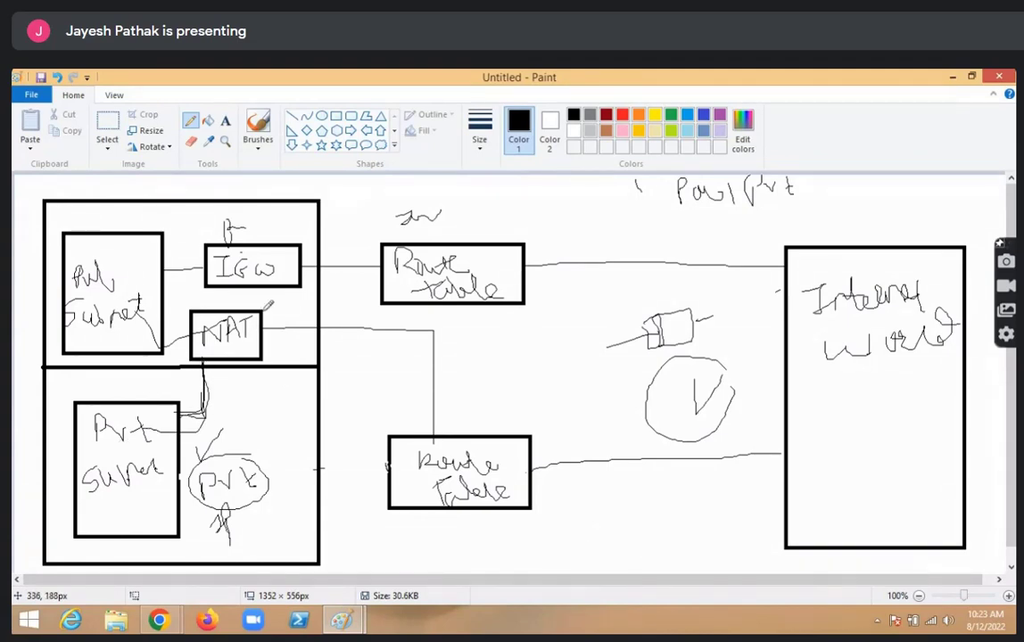
Outline the NAT box with the pencil and draw an arrow from it to the Internet World box
{"action": "mouse_move", "coordinate": [265, 306]}
{"action": "left_mouse_down"}
{"action": "mouse_move", "coordinate": [184, 315]}
{"action": "mouse_move", "coordinate": [189, 345]}
{"action": "mouse_move", "coordinate": [265, 303]}
{"action": "left_mouse_up"}
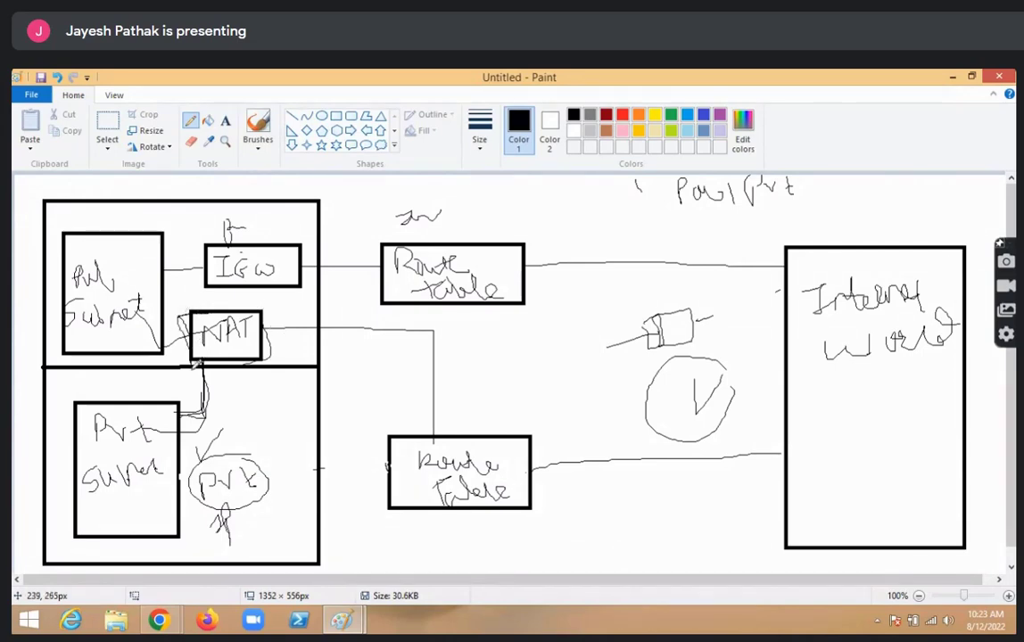
{"action": "left_click_drag", "start_coordinate": [270, 348], "coordinate": [269, 359]}
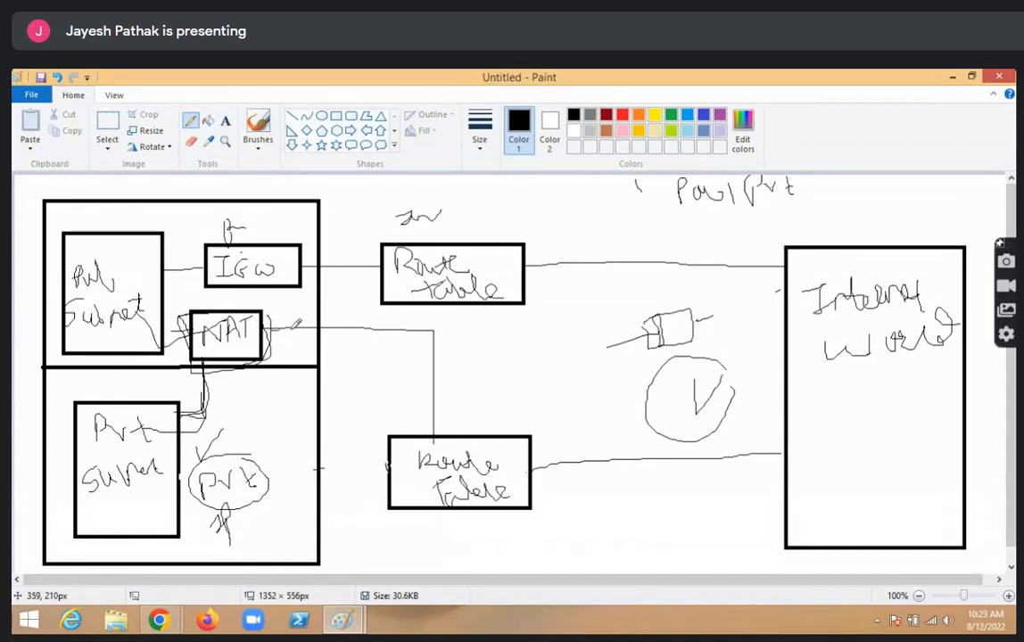
{"action": "left_click_drag", "start_coordinate": [269, 327], "coordinate": [361, 326]}
{"action": "left_click_drag", "start_coordinate": [266, 327], "coordinate": [785, 332]}
{"action": "left_click_drag", "start_coordinate": [785, 335], "coordinate": [758, 361]}
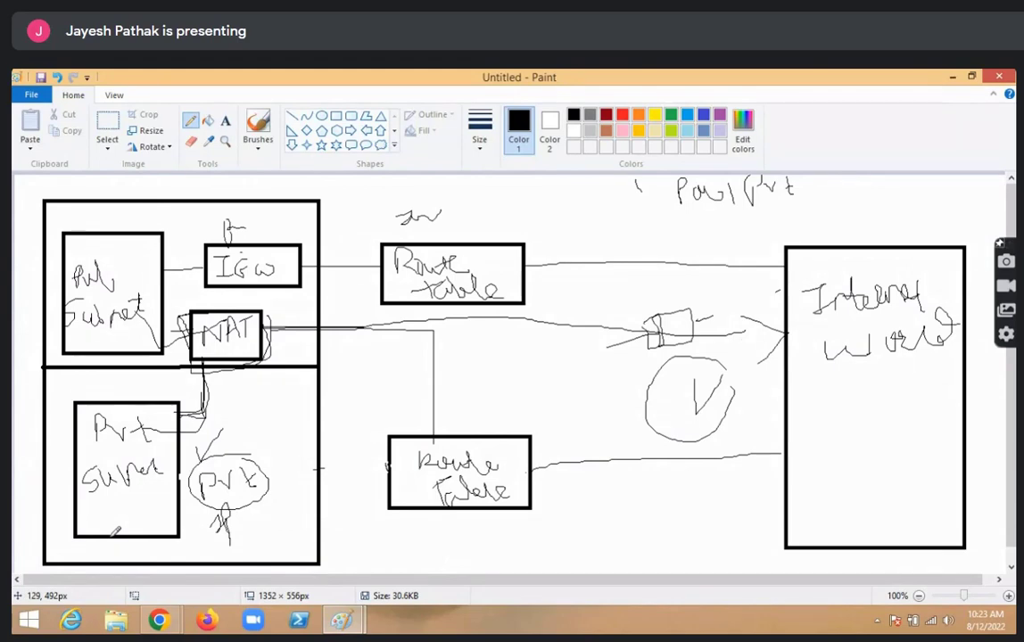
Retrace the pencil link from the private subnet up to the NAT box
{"action": "key", "text": "ctrl+d"}
{"action": "key", "text": "ctrl+d"}
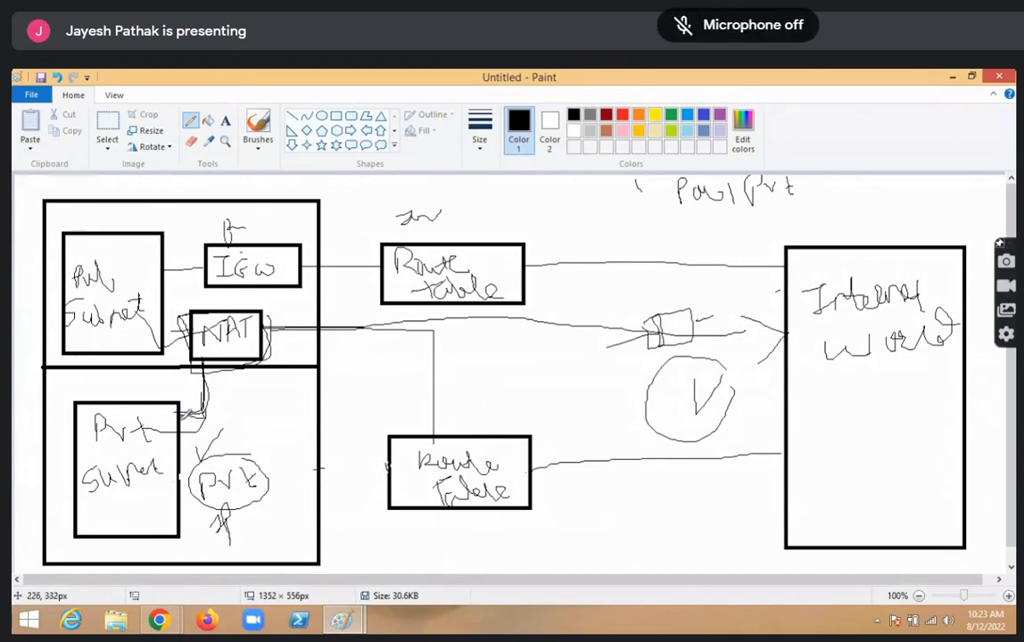
{"action": "left_click_drag", "start_coordinate": [209, 428], "coordinate": [204, 366]}
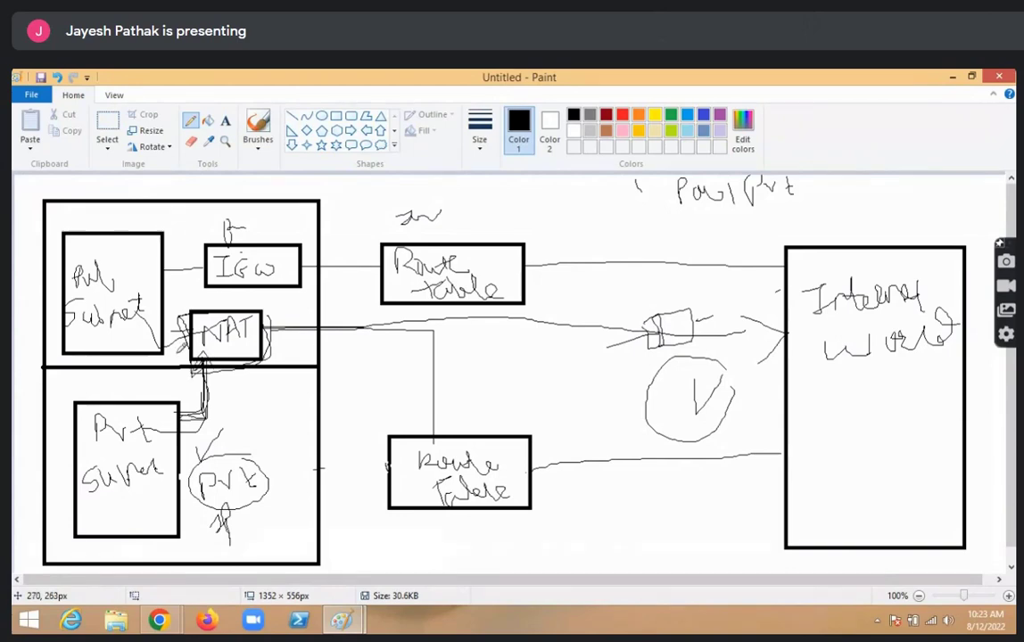
Switch back to the VPC console in the browser, reselect public-sub as the NAT gateway's subnet and review the remaining settings
{"action": "mouse_move", "coordinate": [158, 620]}
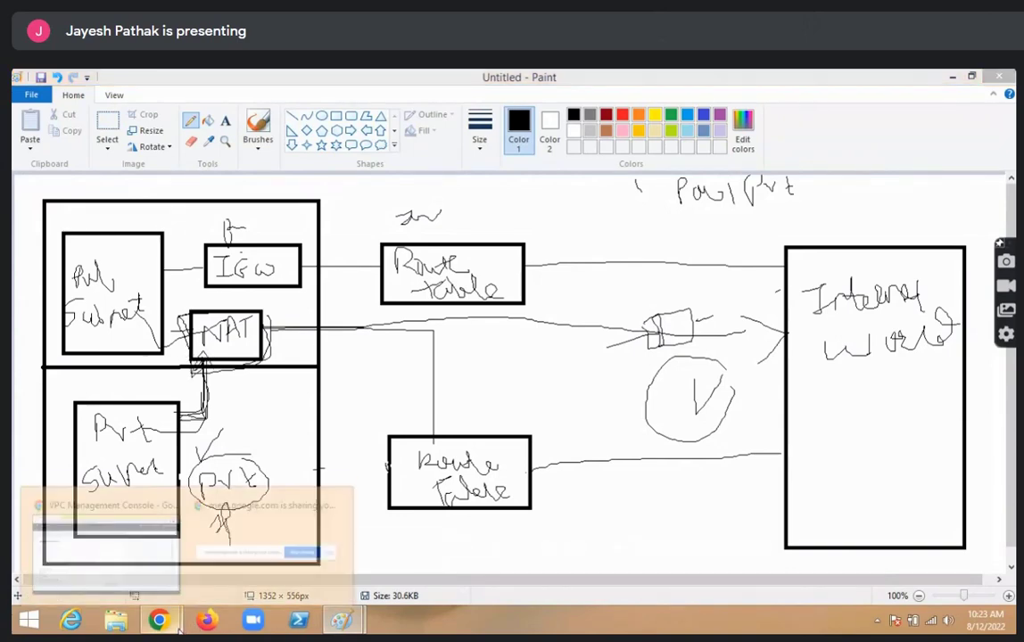
{"action": "left_click", "coordinate": [132, 541]}
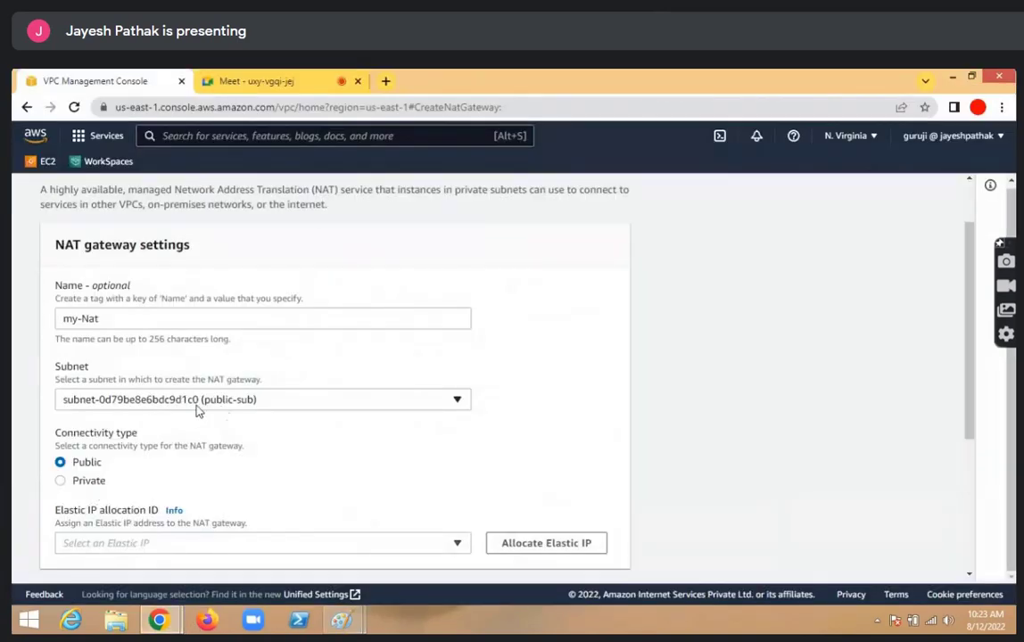
{"action": "left_click", "coordinate": [254, 399]}
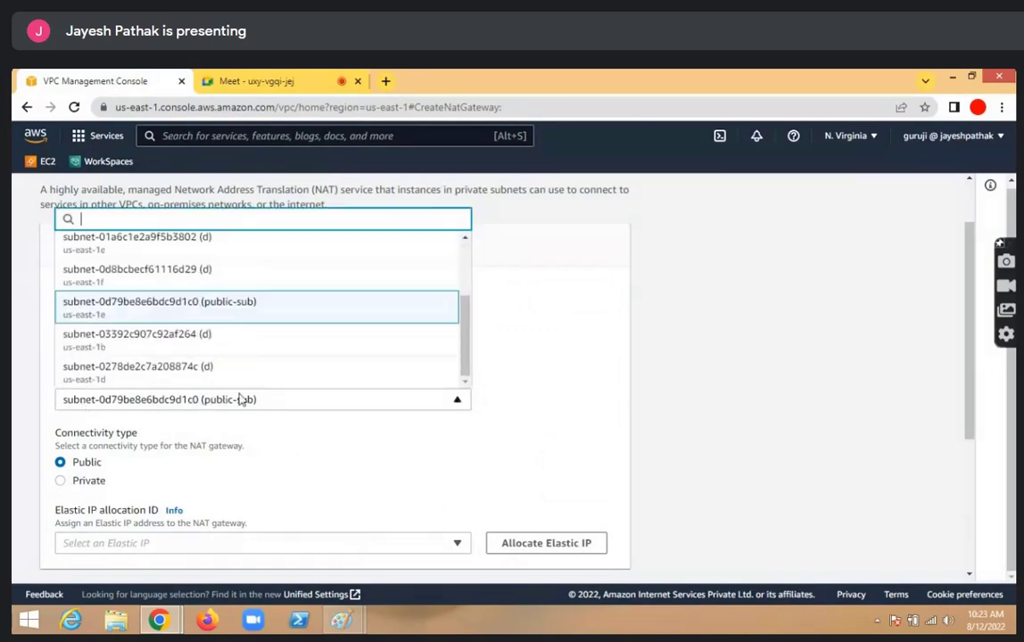
{"action": "left_click", "coordinate": [219, 308]}
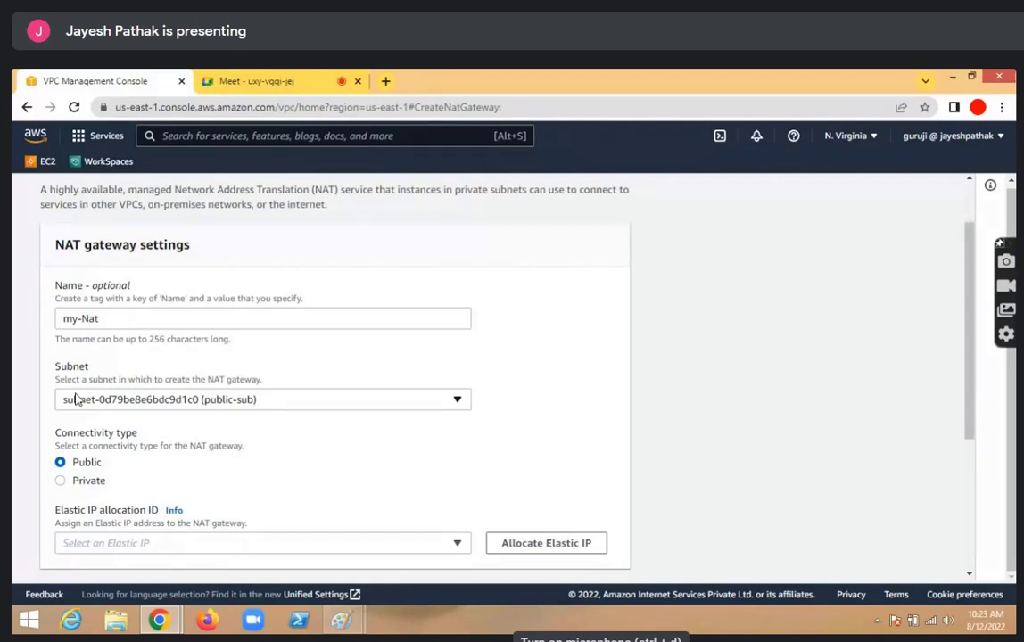
{"action": "scroll", "coordinate": [123, 367], "scroll_direction": "up", "scroll_amount": 1}
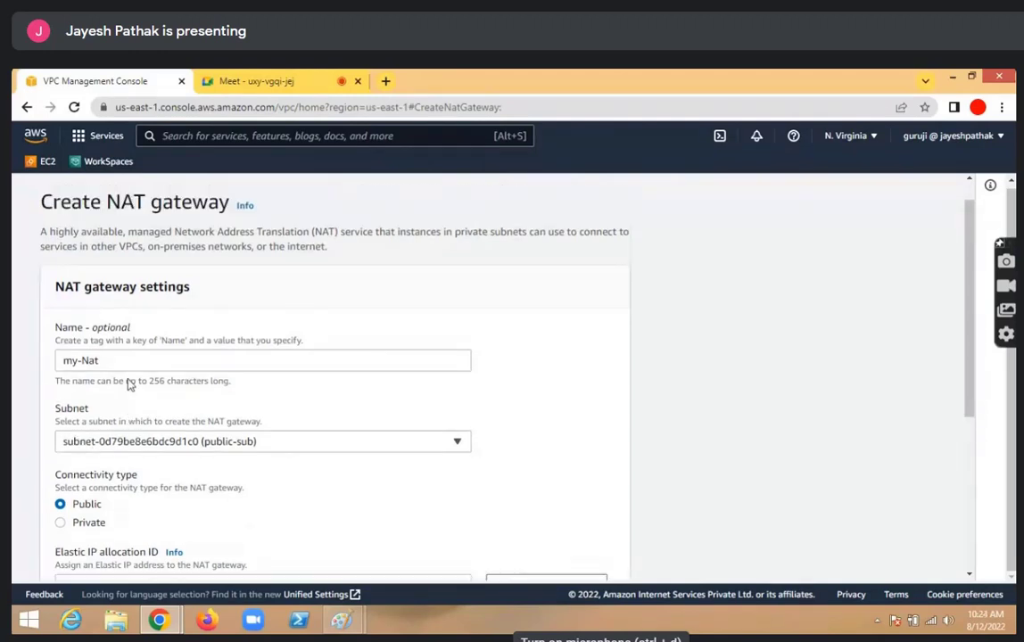
{"action": "scroll", "coordinate": [118, 361], "scroll_direction": "down", "scroll_amount": 2}
{"action": "scroll", "coordinate": [118, 362], "scroll_direction": "down", "scroll_amount": 1}
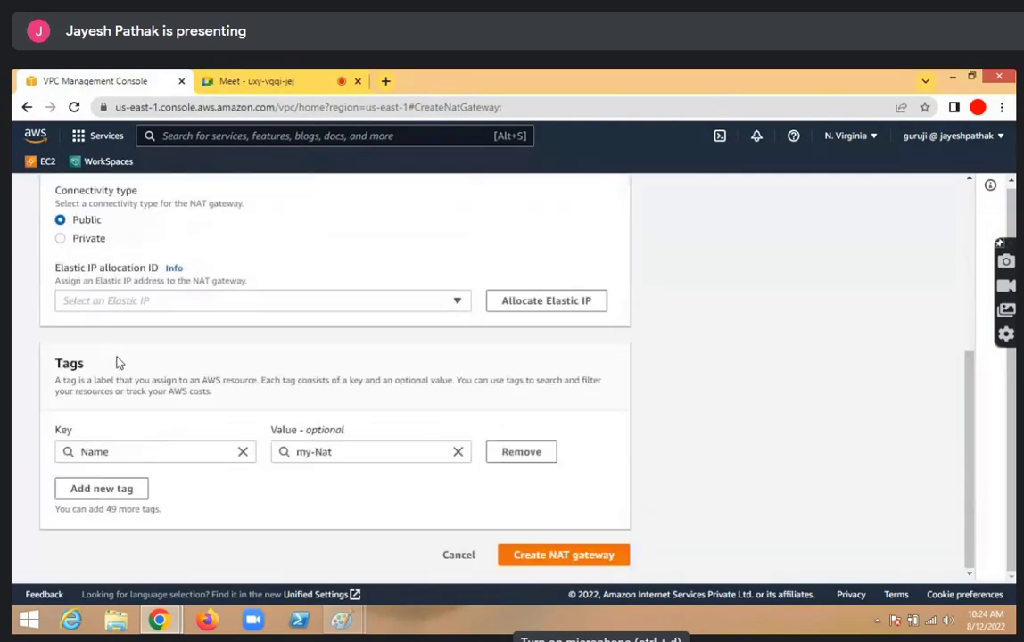
{"action": "scroll", "coordinate": [119, 362], "scroll_direction": "up", "scroll_amount": 1}
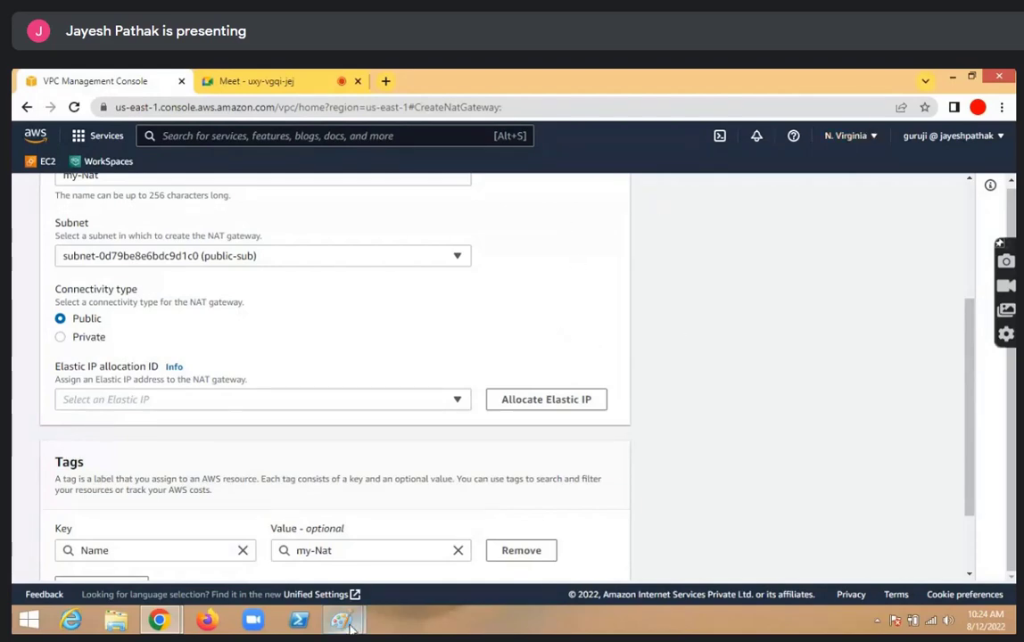
Switch to Paint and sketch a box labelled NAT on the line between the lower route table and the Internet World box
{"action": "mouse_move", "coordinate": [342, 620]}
{"action": "left_click", "coordinate": [451, 564]}
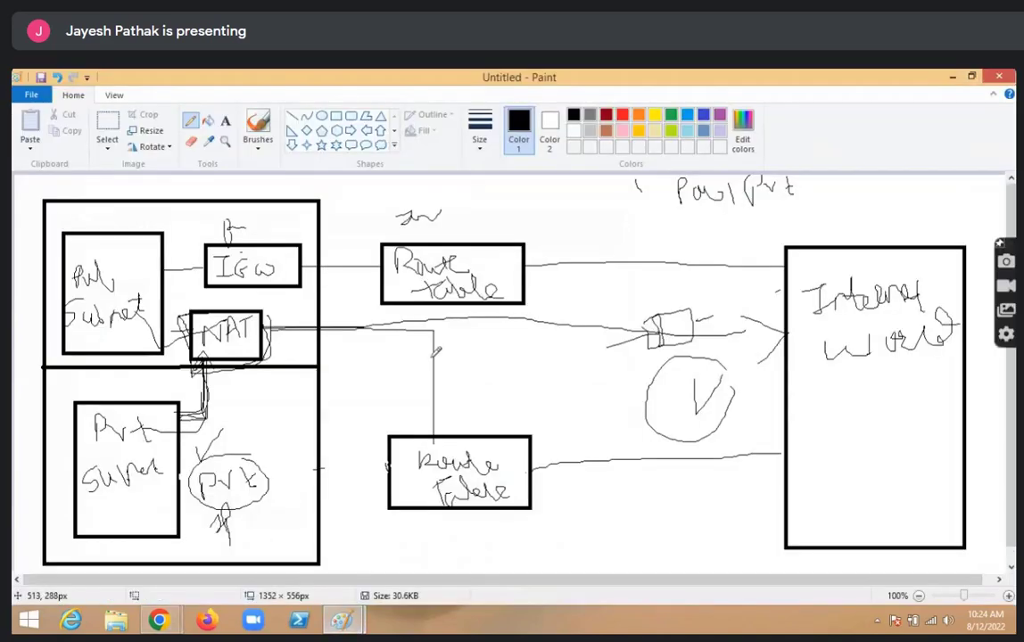
{"action": "mouse_move", "coordinate": [805, 406]}
{"action": "left_mouse_down"}
{"action": "mouse_move", "coordinate": [657, 501]}
{"action": "mouse_move", "coordinate": [648, 446]}
{"action": "mouse_move", "coordinate": [650, 466]}
{"action": "left_mouse_up"}
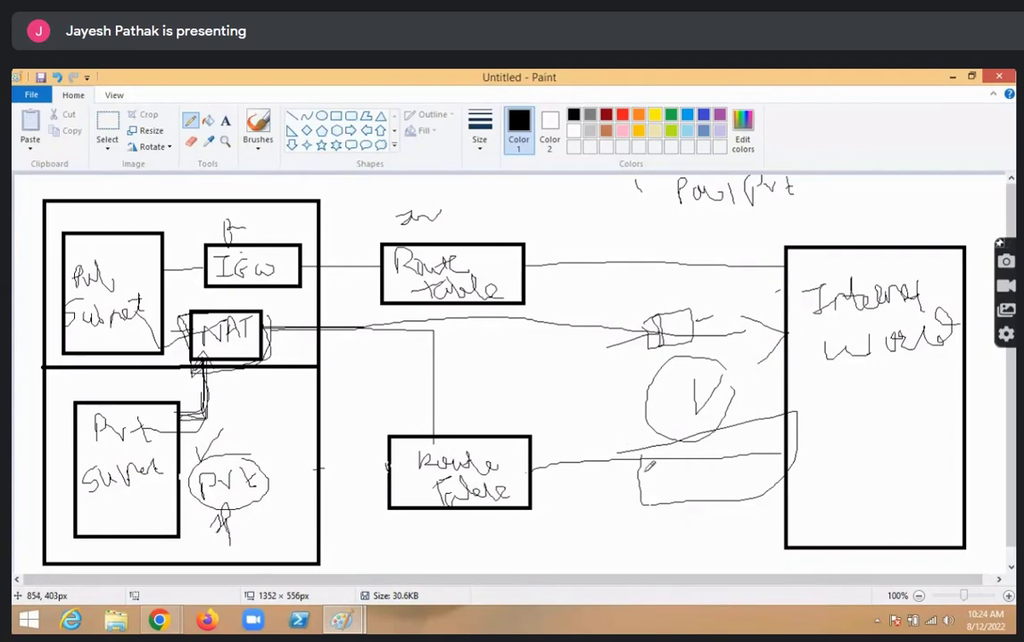
{"action": "mouse_move", "coordinate": [681, 488]}
{"action": "left_mouse_down"}
{"action": "mouse_move", "coordinate": [681, 452]}
{"action": "mouse_move", "coordinate": [705, 451]}
{"action": "left_mouse_up"}
{"action": "left_click_drag", "start_coordinate": [723, 489], "coordinate": [743, 487]}
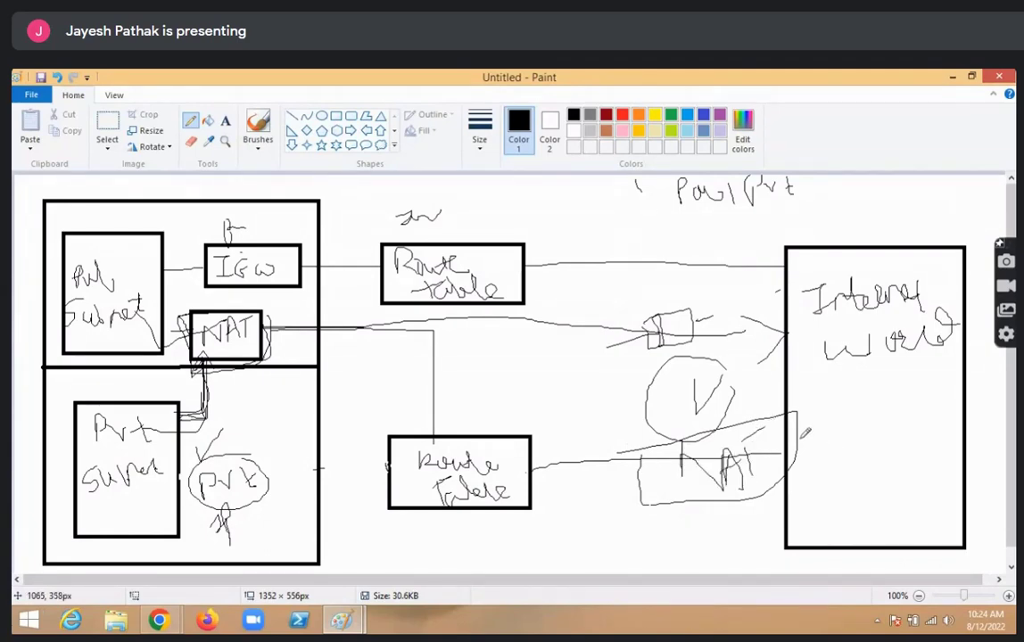
Sketch a narrow box across the Internet World block and link it to the new NAT box with pencil lines
{"action": "left_click_drag", "start_coordinate": [858, 403], "coordinate": [856, 455]}
{"action": "left_click_drag", "start_coordinate": [798, 439], "coordinate": [922, 422]}
{"action": "left_click_drag", "start_coordinate": [862, 437], "coordinate": [967, 406]}
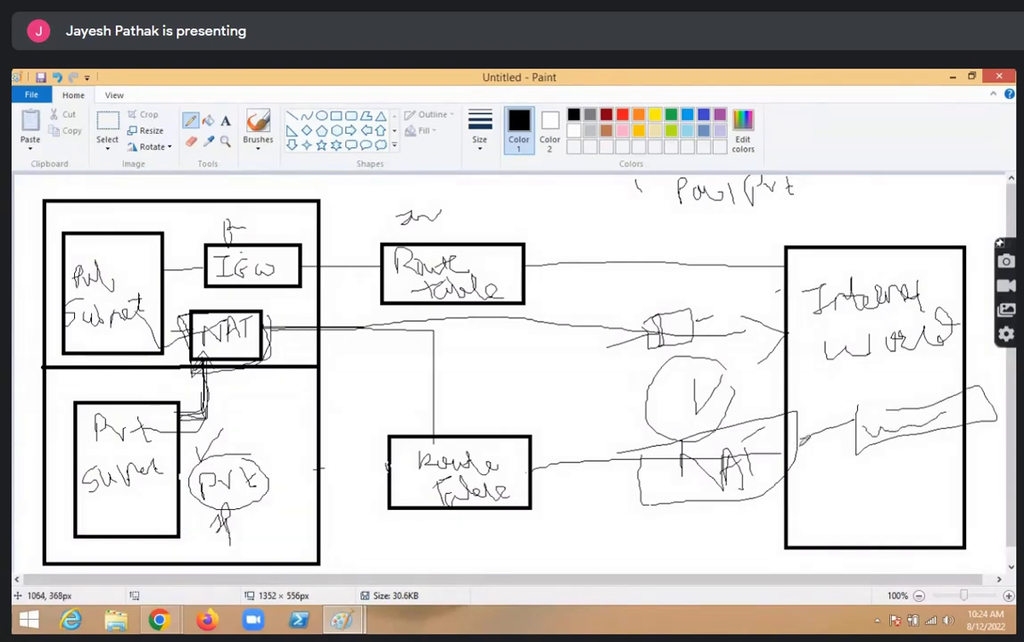
{"action": "left_click_drag", "start_coordinate": [852, 434], "coordinate": [828, 438]}
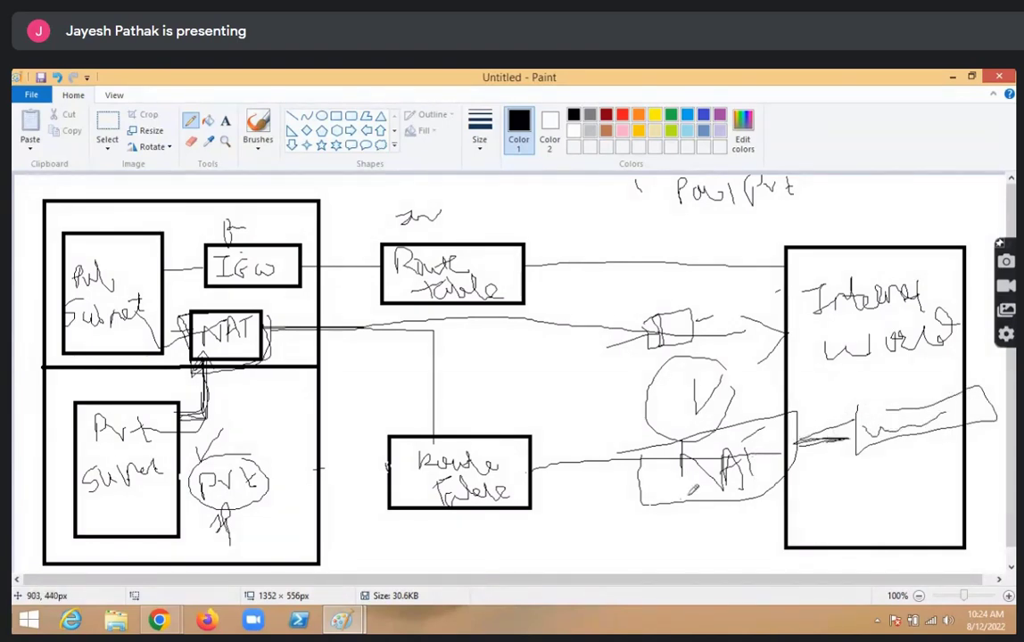
Retrace the path from the new NAT sketch to the narrow internet box and add a circled "pub" label beneath each
{"action": "left_click_drag", "start_coordinate": [616, 450], "coordinate": [791, 414]}
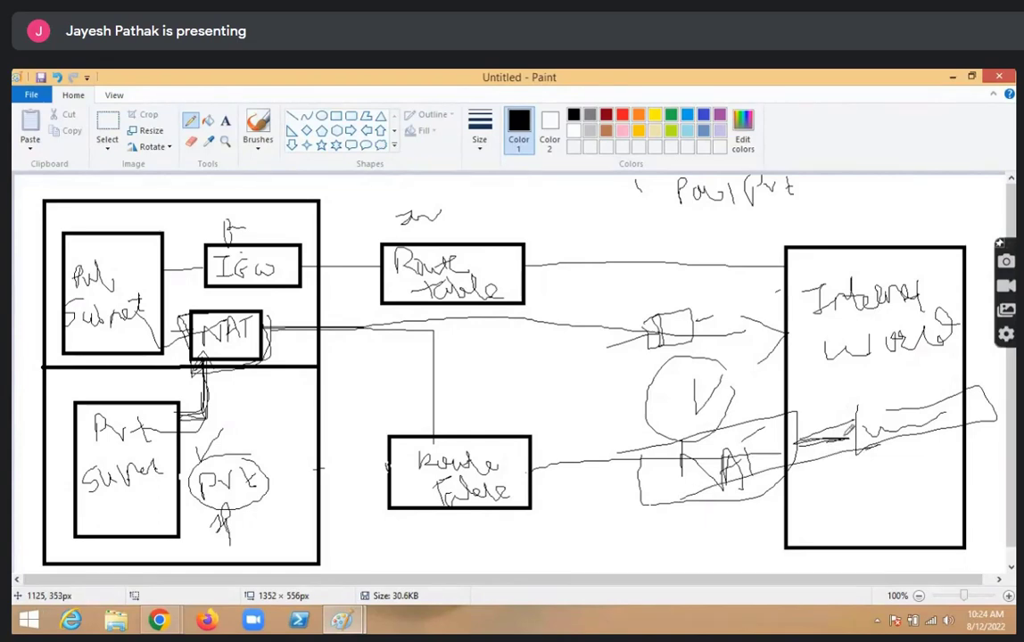
{"action": "mouse_move", "coordinate": [775, 528]}
{"action": "left_mouse_down"}
{"action": "mouse_move", "coordinate": [736, 552]}
{"action": "mouse_move", "coordinate": [736, 521]}
{"action": "mouse_move", "coordinate": [760, 521]}
{"action": "mouse_move", "coordinate": [802, 463]}
{"action": "mouse_move", "coordinate": [791, 495]}
{"action": "mouse_move", "coordinate": [840, 501]}
{"action": "mouse_move", "coordinate": [864, 491]}
{"action": "mouse_move", "coordinate": [878, 464]}
{"action": "mouse_move", "coordinate": [804, 502]}
{"action": "mouse_move", "coordinate": [878, 447]}
{"action": "mouse_move", "coordinate": [942, 434]}
{"action": "mouse_move", "coordinate": [959, 472]}
{"action": "mouse_move", "coordinate": [908, 512]}
{"action": "left_mouse_up"}
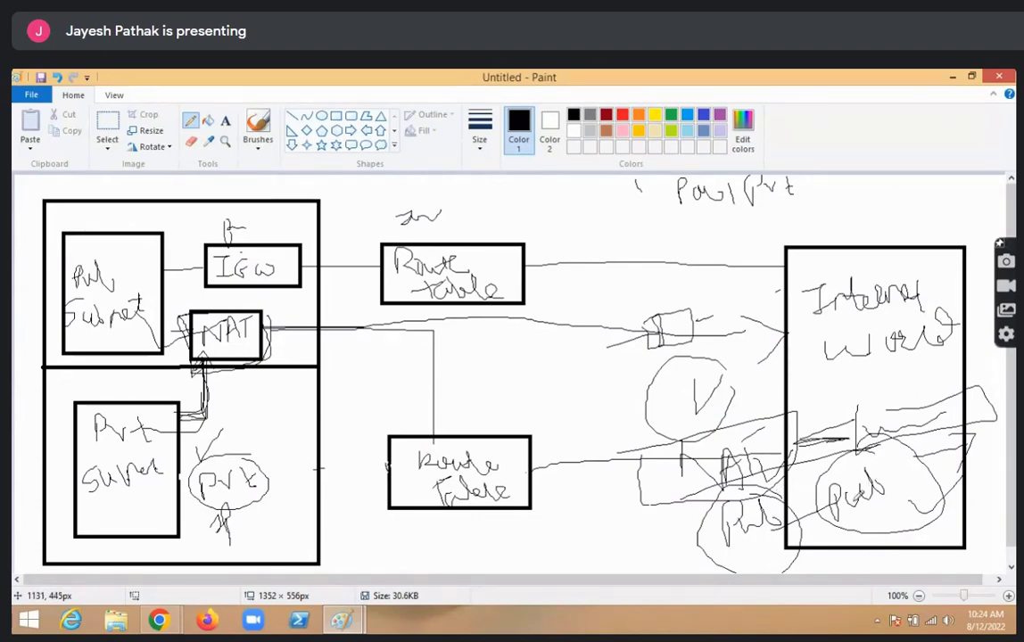
Finish the circled label inside the Internet World box and draw a circled check mark below the lower route table
{"action": "mouse_move", "coordinate": [942, 489]}
{"action": "left_mouse_down"}
{"action": "mouse_move", "coordinate": [930, 501]}
{"action": "mouse_move", "coordinate": [968, 479]}
{"action": "left_mouse_up"}
{"action": "mouse_move", "coordinate": [526, 521]}
{"action": "left_mouse_down"}
{"action": "mouse_move", "coordinate": [587, 519]}
{"action": "mouse_move", "coordinate": [516, 513]}
{"action": "mouse_move", "coordinate": [522, 538]}
{"action": "mouse_move", "coordinate": [596, 506]}
{"action": "left_mouse_up"}
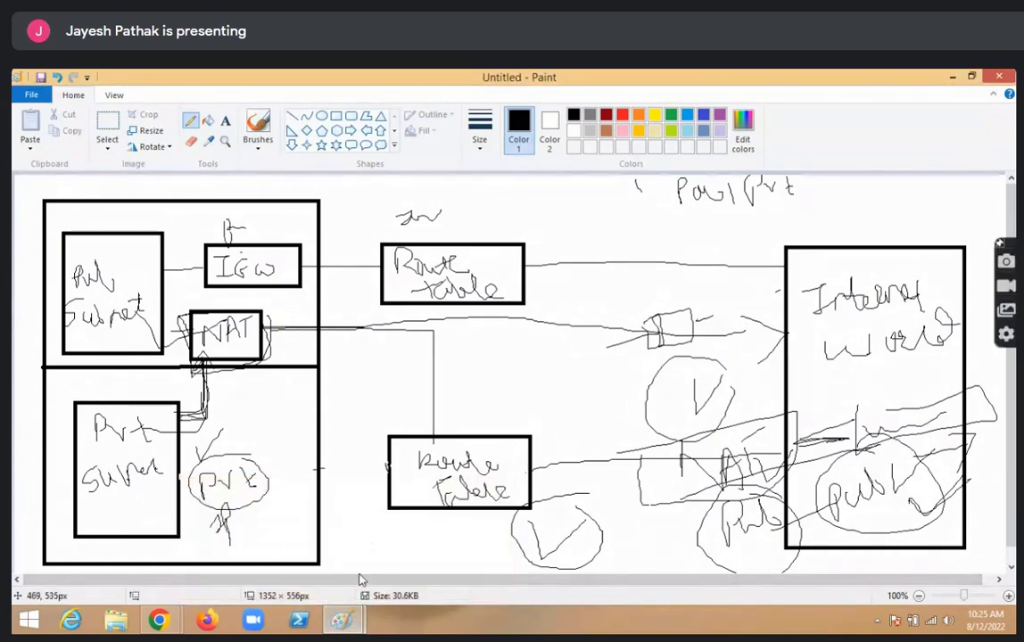
Switch to the VPC console in the browser and allocate a new Elastic IP for the my-Nat gateway with public connectivity
{"action": "mouse_move", "coordinate": [169, 610]}
{"action": "left_click", "coordinate": [148, 558]}
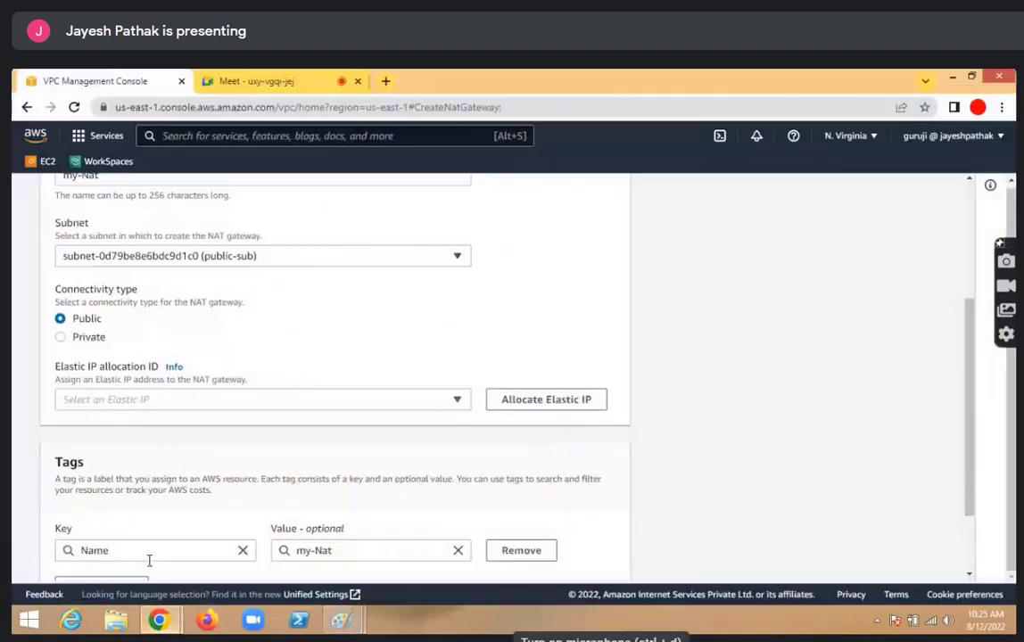
{"action": "scroll", "coordinate": [299, 431], "scroll_direction": "down", "scroll_amount": 1}
{"action": "scroll", "coordinate": [297, 429], "scroll_direction": "up", "scroll_amount": 3}
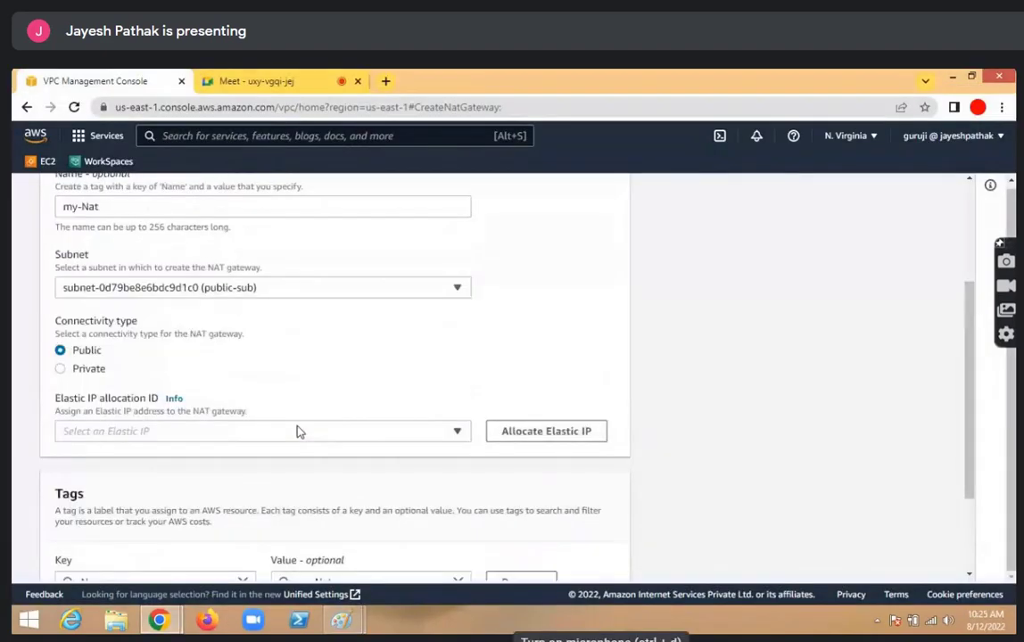
{"action": "scroll", "coordinate": [299, 432], "scroll_direction": "down", "scroll_amount": 1}
{"action": "scroll", "coordinate": [299, 434], "scroll_direction": "up", "scroll_amount": 1}
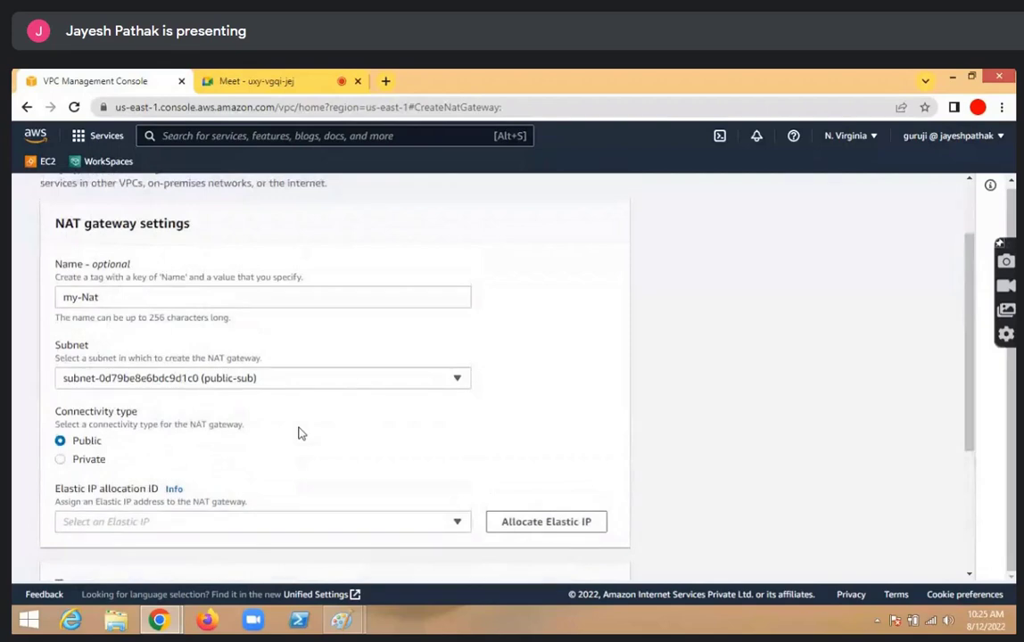
{"action": "scroll", "coordinate": [300, 433], "scroll_direction": "down", "scroll_amount": 2}
{"action": "scroll", "coordinate": [299, 433], "scroll_direction": "down", "scroll_amount": 1}
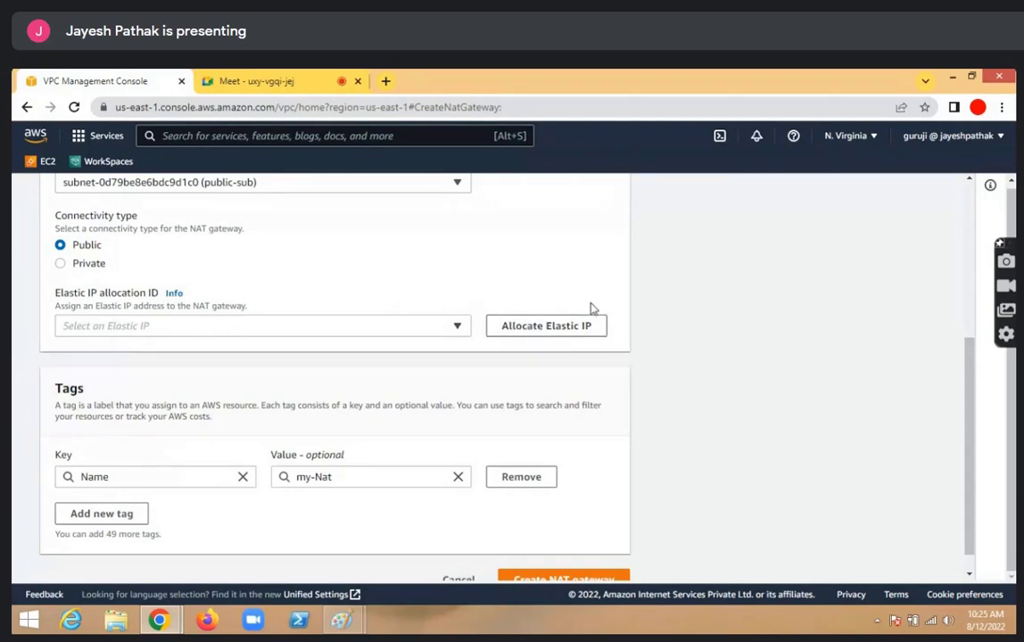
{"action": "left_click", "coordinate": [534, 331]}
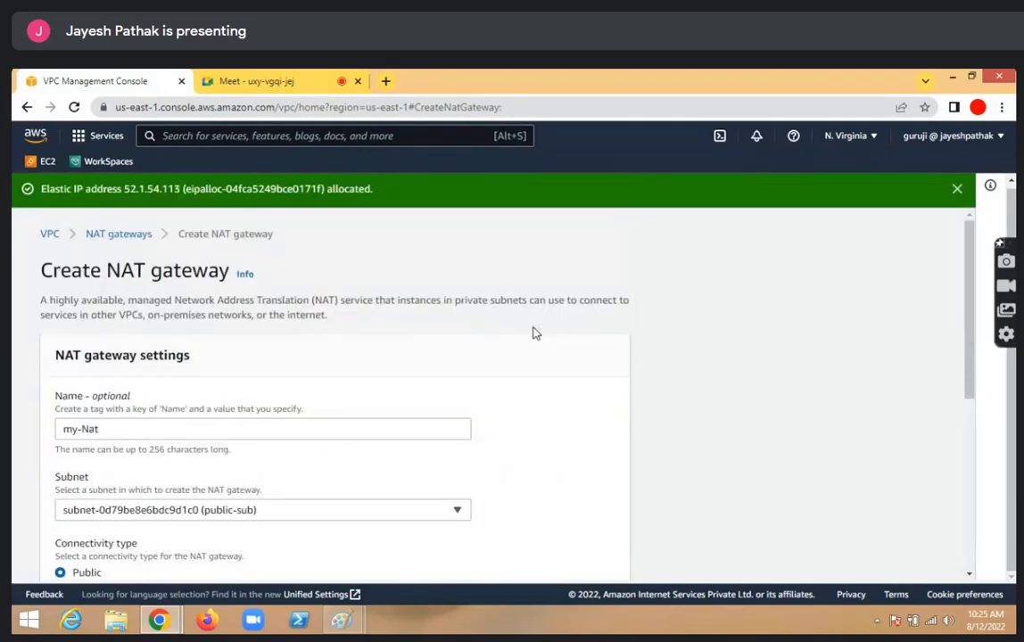
Create the NAT gateway my-Nat with the allocated Elastic IP and look over its details page
{"action": "scroll", "coordinate": [535, 339], "scroll_direction": "down", "scroll_amount": 3}
{"action": "scroll", "coordinate": [538, 346], "scroll_direction": "down", "scroll_amount": 2}
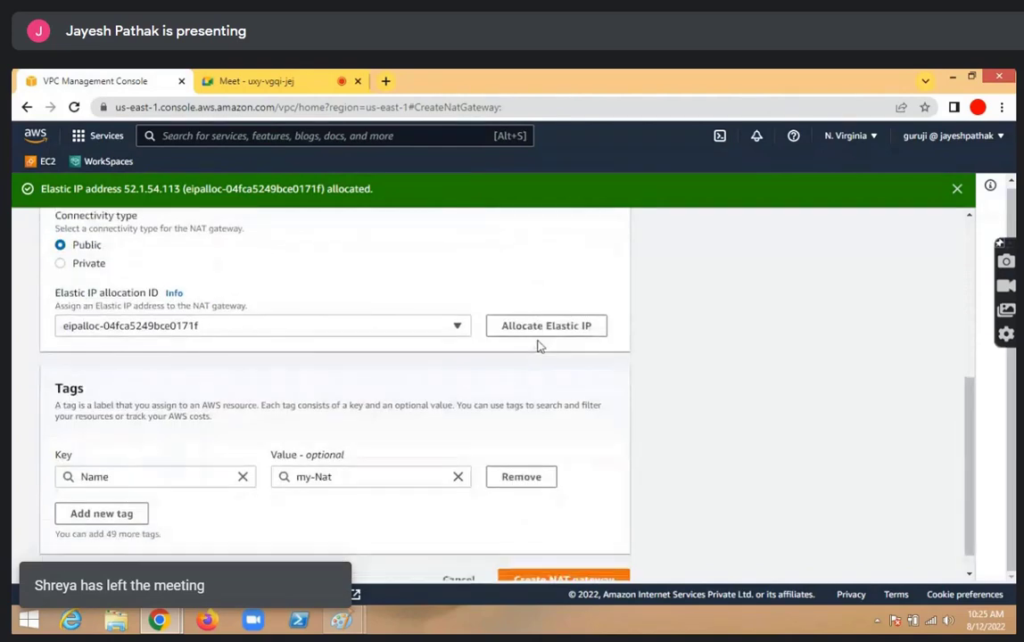
{"action": "scroll", "coordinate": [403, 359], "scroll_direction": "down", "scroll_amount": 1}
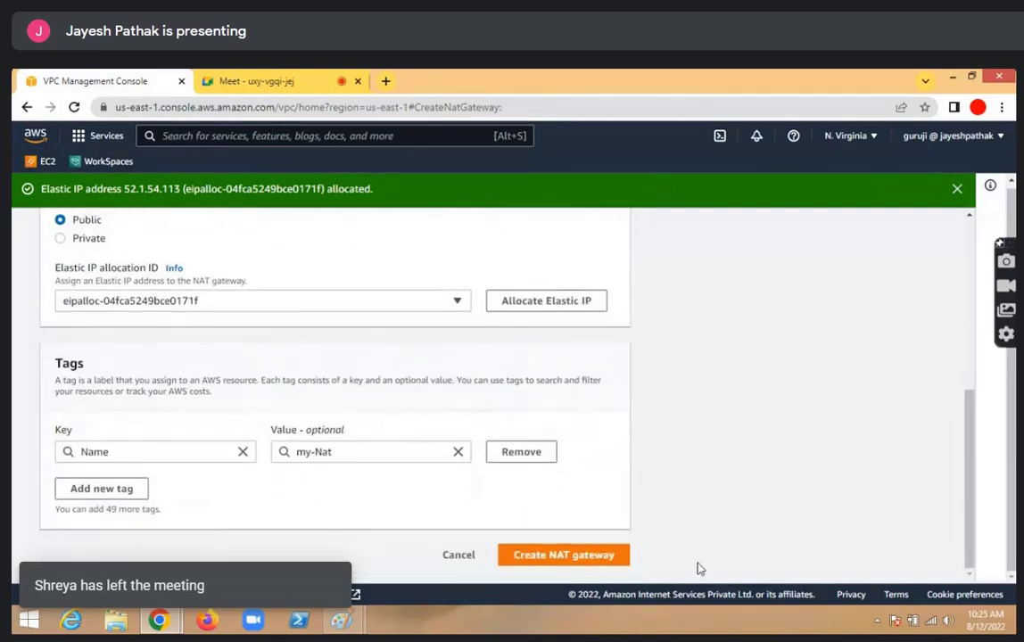
{"action": "left_click", "coordinate": [586, 562]}
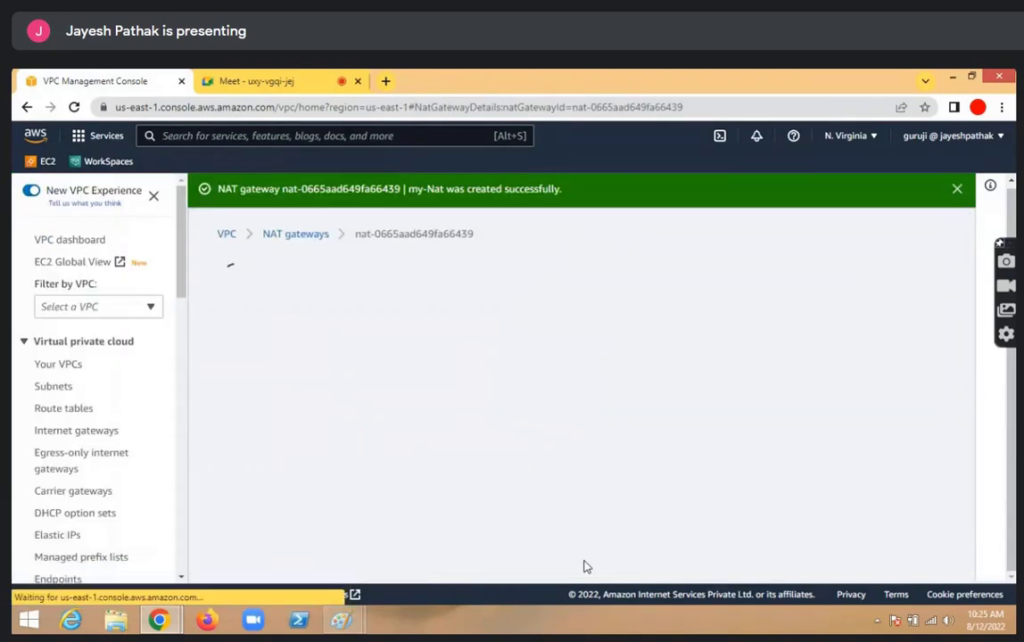
{"action": "scroll", "coordinate": [489, 420], "scroll_direction": "down", "scroll_amount": 3}
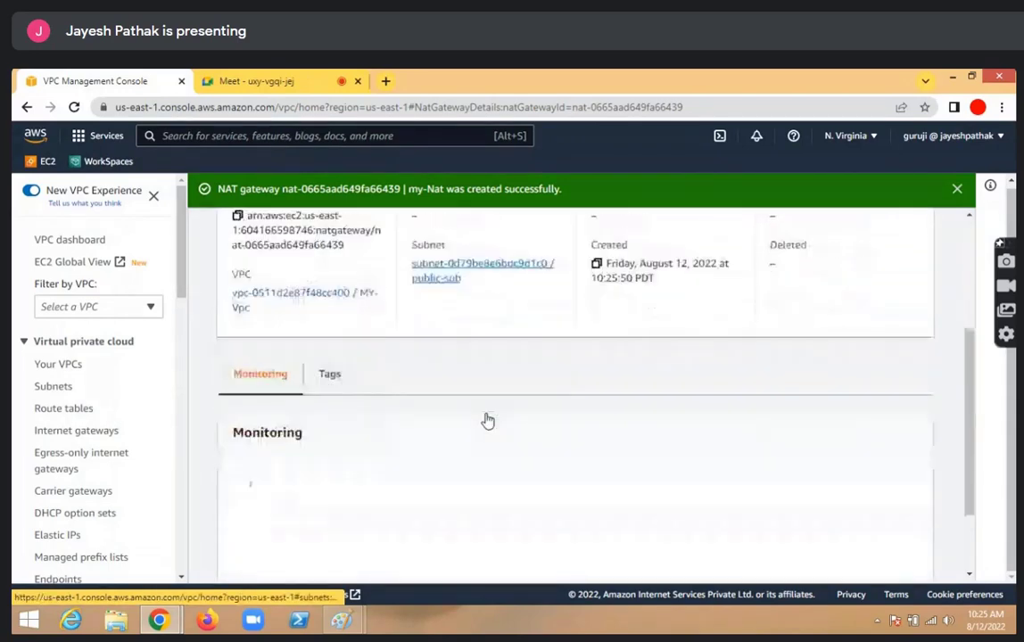
{"action": "scroll", "coordinate": [488, 419], "scroll_direction": "down", "scroll_amount": 1}
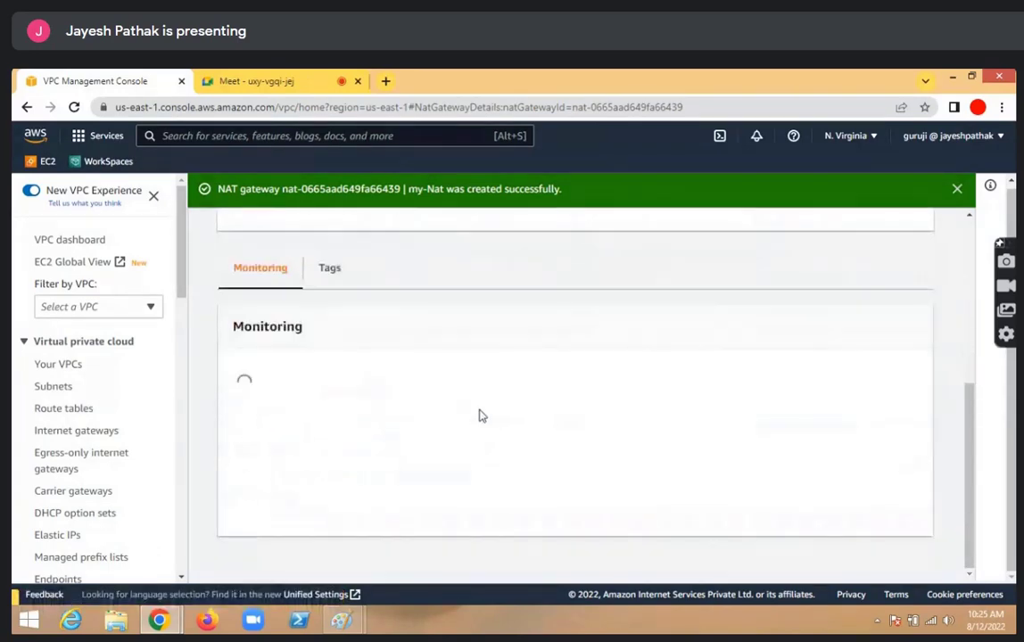
{"action": "scroll", "coordinate": [472, 418], "scroll_direction": "up", "scroll_amount": 1}
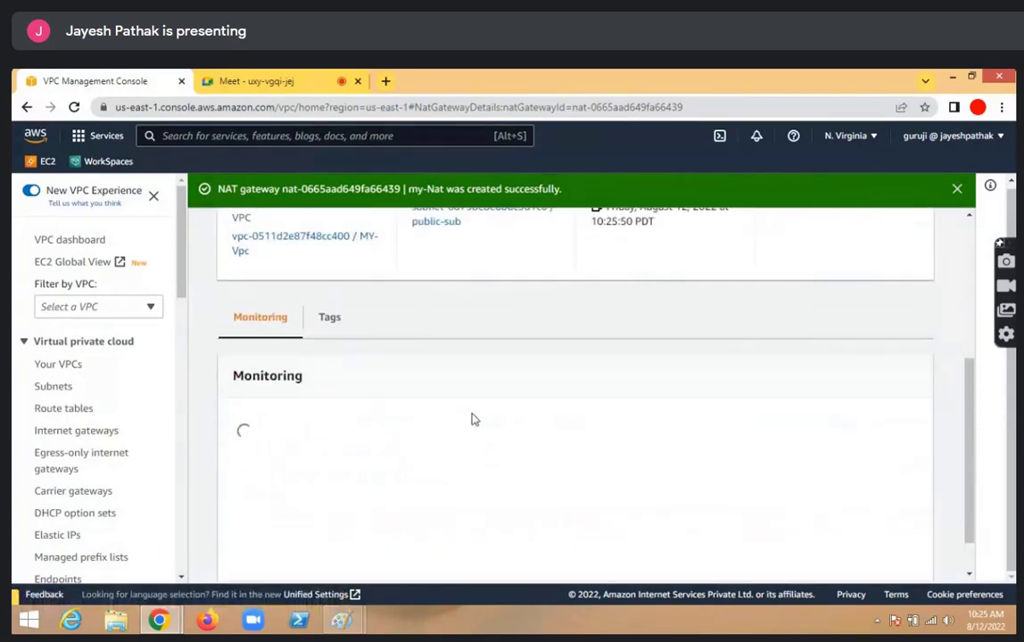
Open the routes of the pub route table for editing
{"action": "left_click", "coordinate": [61, 410]}
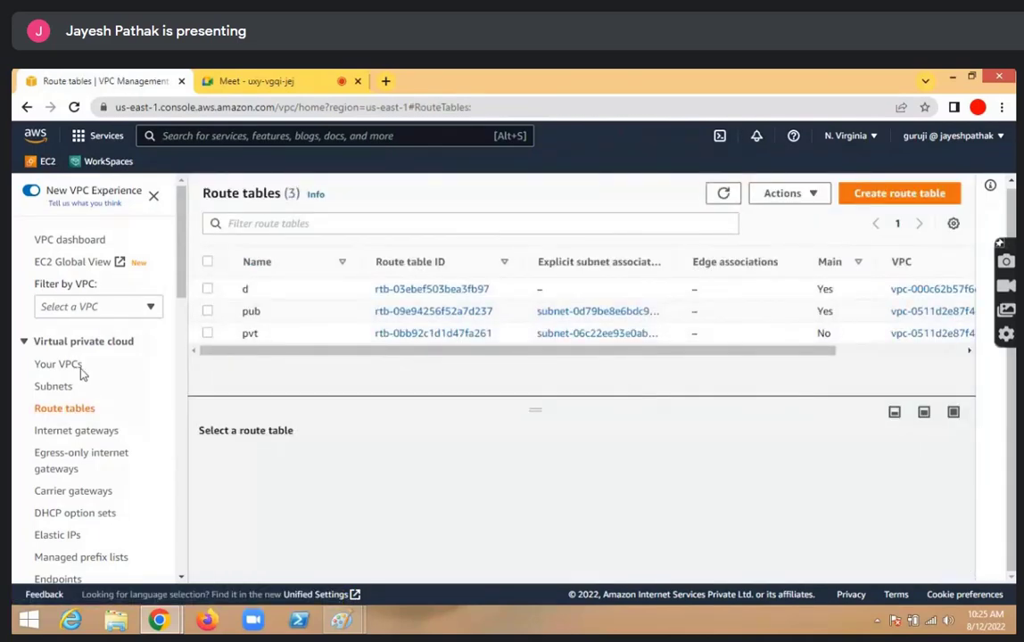
{"action": "left_click", "coordinate": [208, 312]}
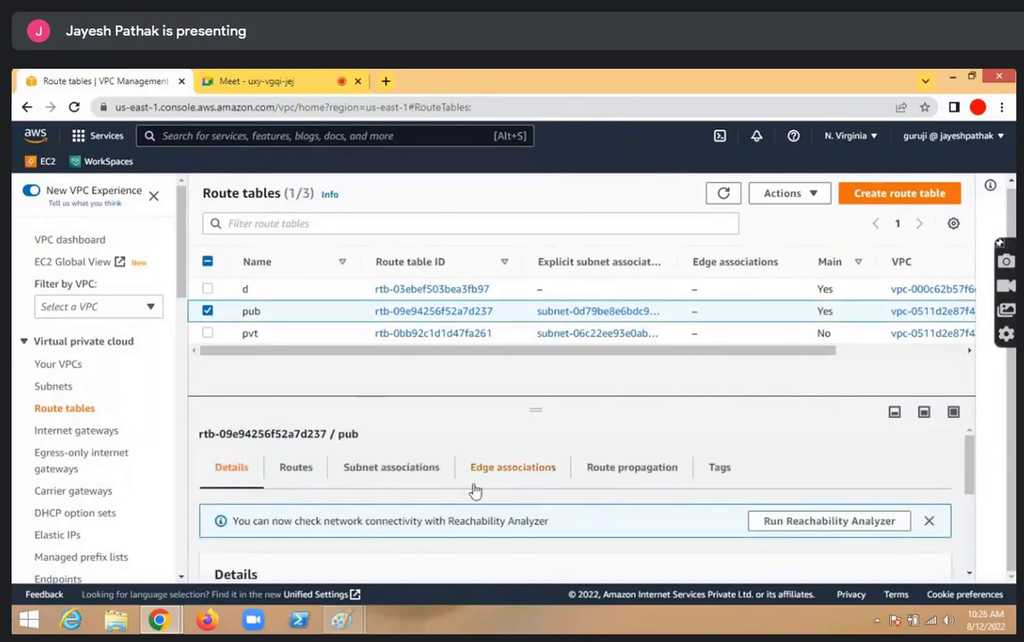
{"action": "left_click", "coordinate": [301, 473]}
{"action": "left_click", "coordinate": [895, 527]}
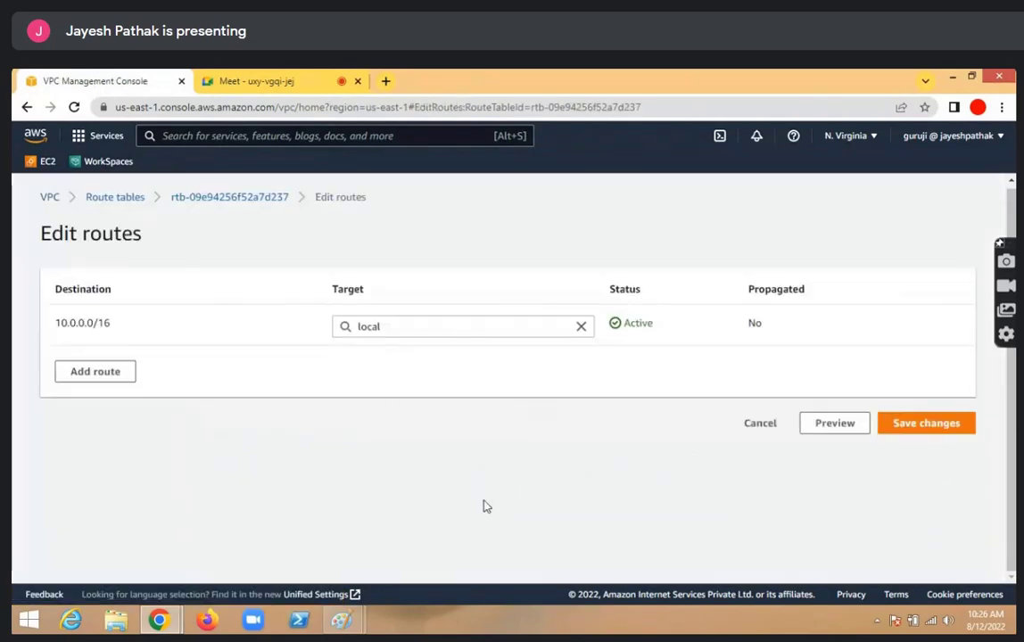
Add a route with destination 0.0.0.0/0 and open its target choices
{"action": "left_click", "coordinate": [93, 373]}
{"action": "left_click", "coordinate": [128, 375]}
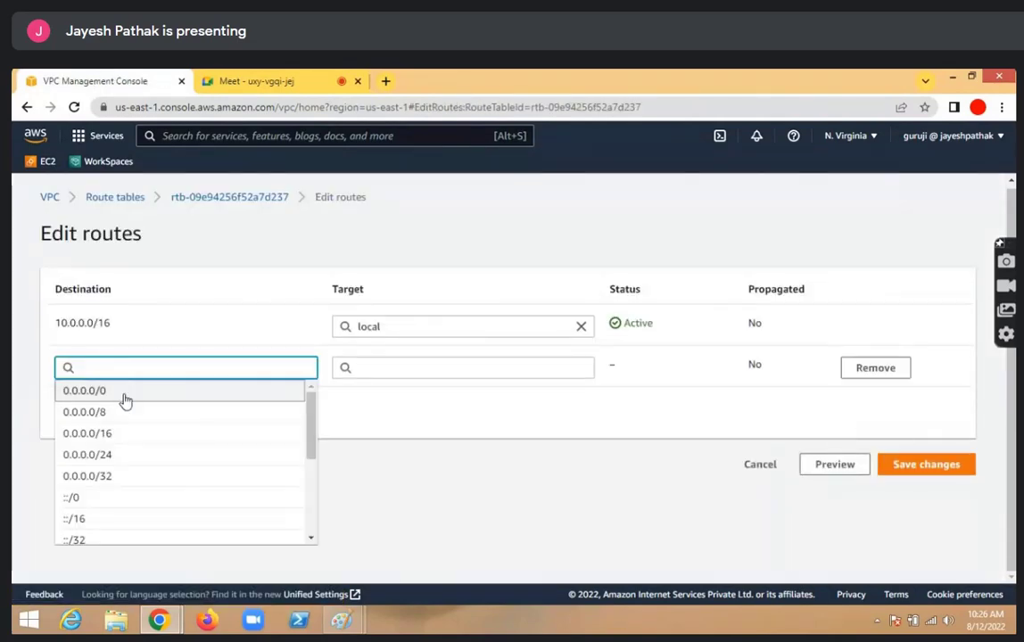
{"action": "left_click", "coordinate": [126, 393]}
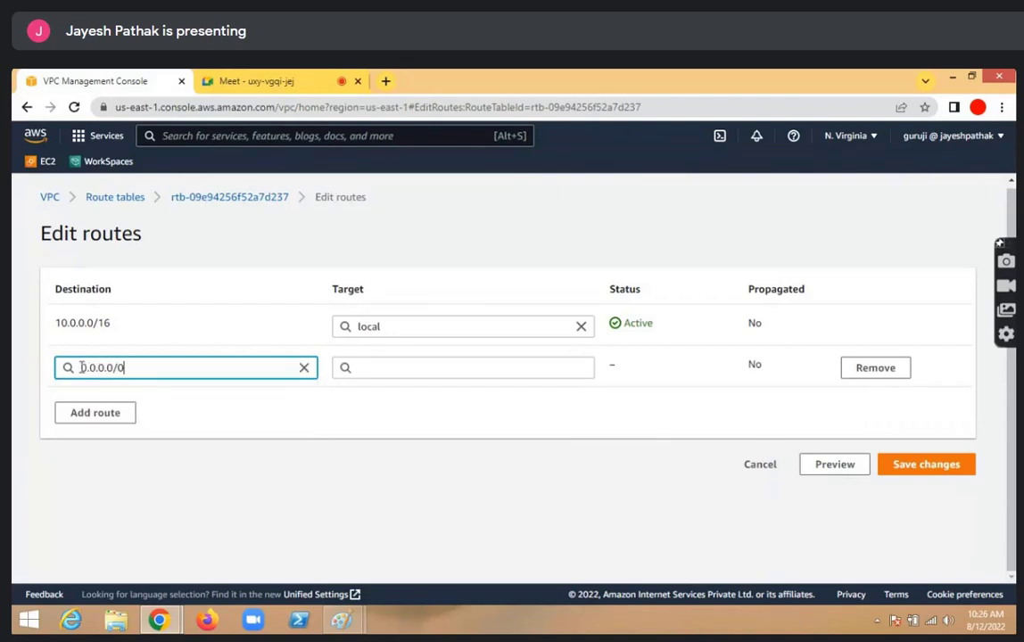
{"action": "left_click_drag", "start_coordinate": [82, 367], "coordinate": [145, 365]}
{"action": "left_click", "coordinate": [399, 366]}
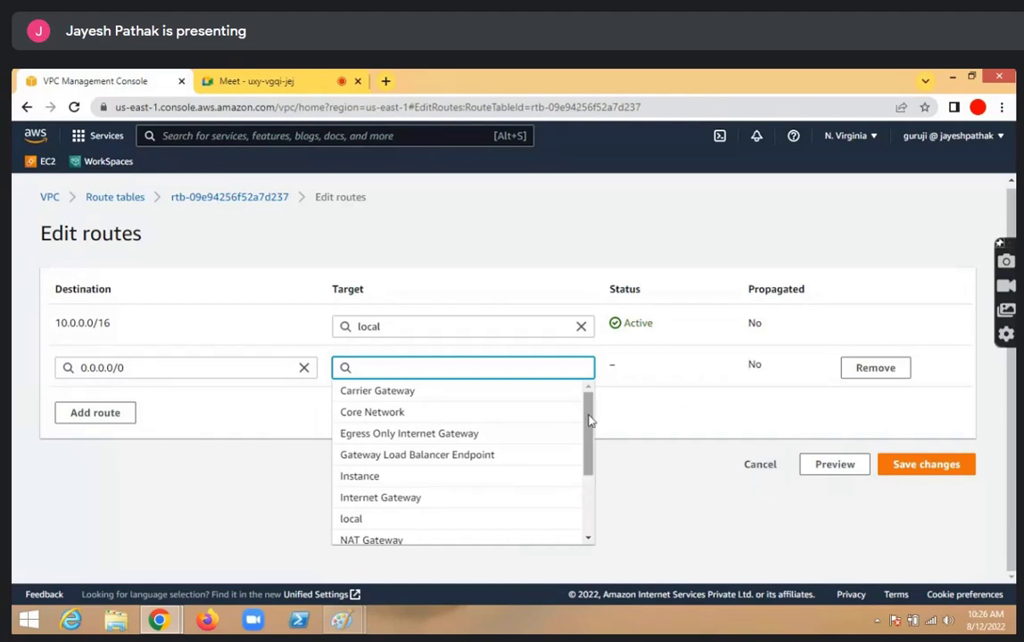
{"action": "type", "text": "igw"}
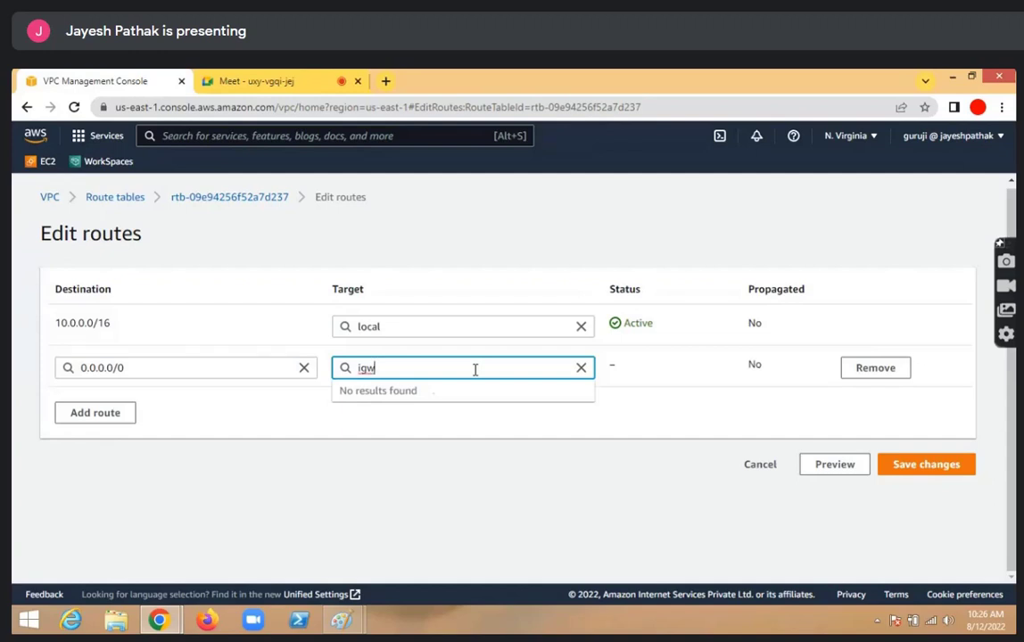
{"action": "key", "text": "BackSpace"}
{"action": "key", "text": "BackSpace"}
{"action": "key", "text": "BackSpace"}
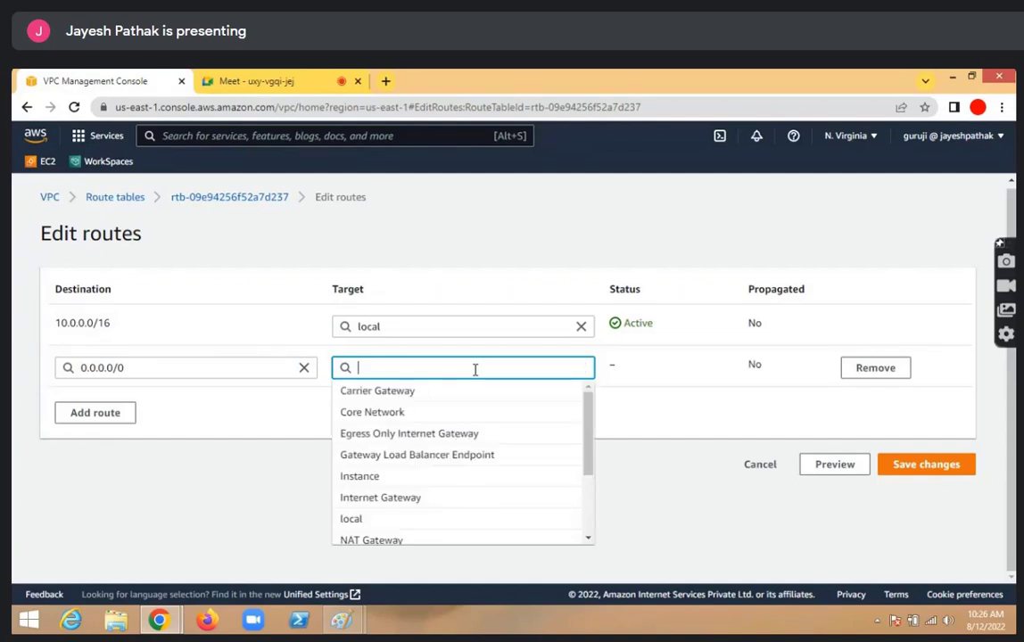
Set the new route's target to the internet gateway MY-IGW
{"action": "double_click", "coordinate": [422, 501]}
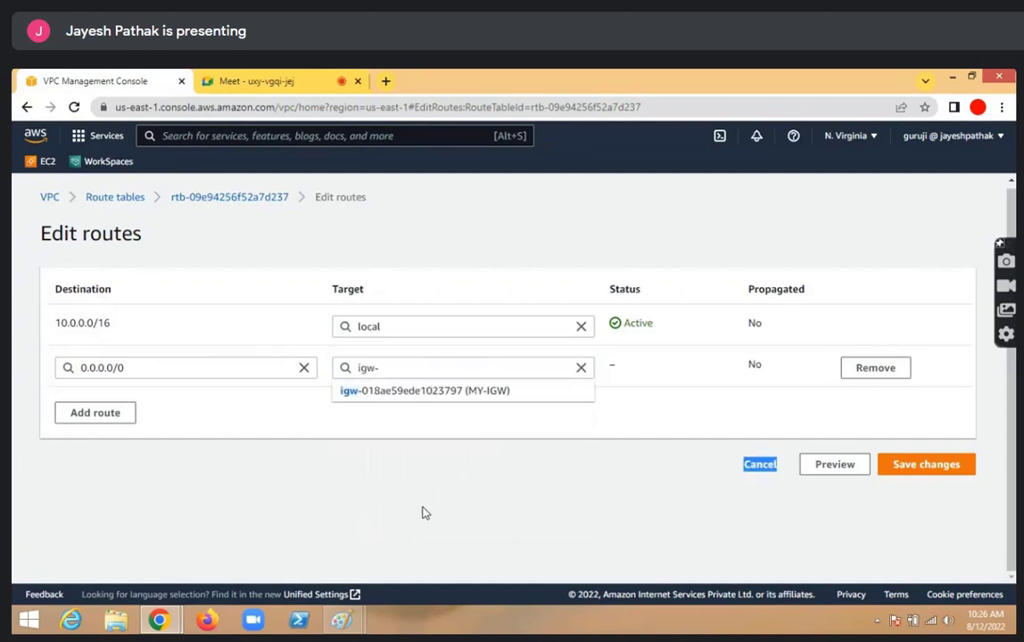
{"action": "left_click", "coordinate": [375, 397]}
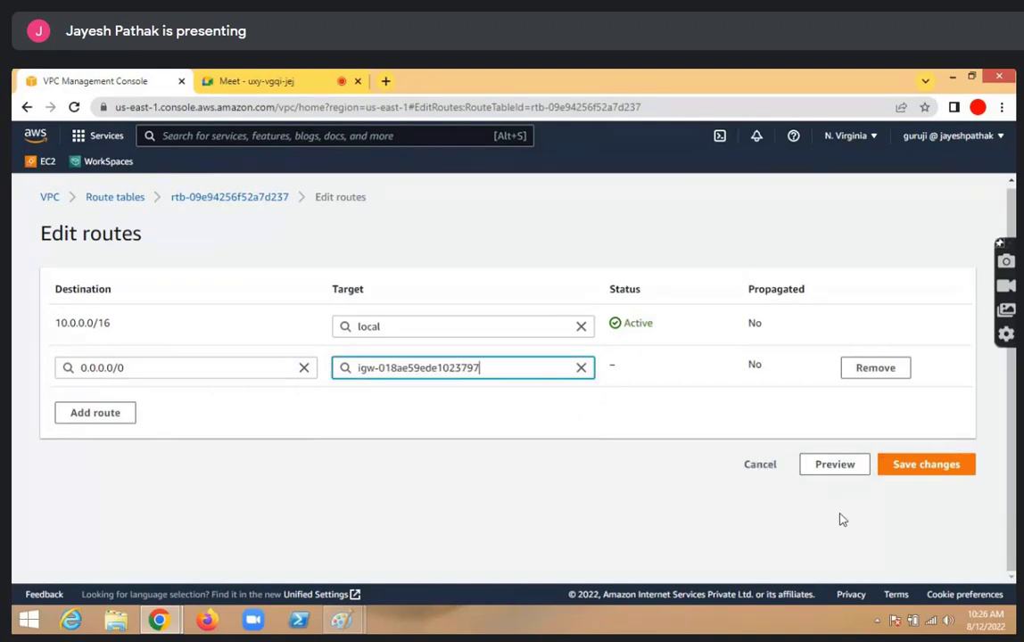
Save the pub route table's 0.0.0.0/0 route to the internet gateway and return to the full list of route tables
{"action": "left_click", "coordinate": [926, 464]}
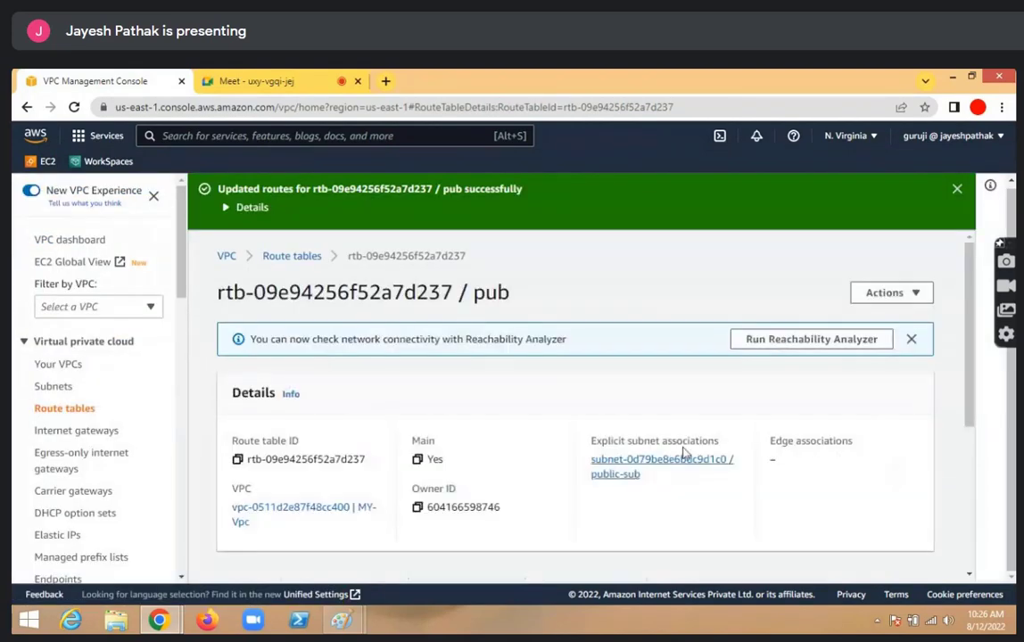
{"action": "left_click", "coordinate": [69, 416]}
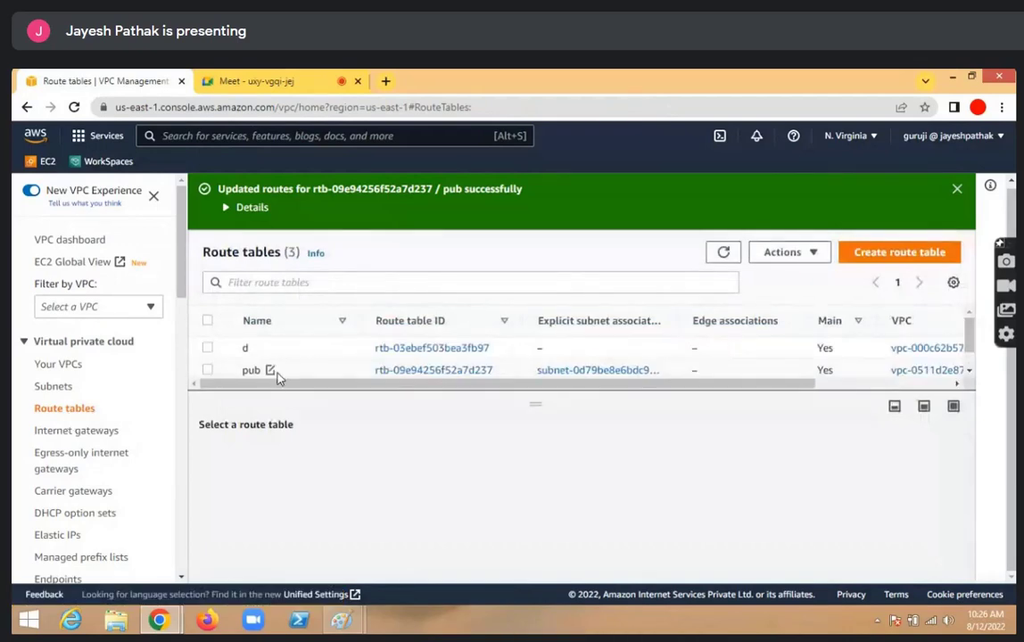
{"action": "left_click_drag", "start_coordinate": [538, 406], "coordinate": [539, 506]}
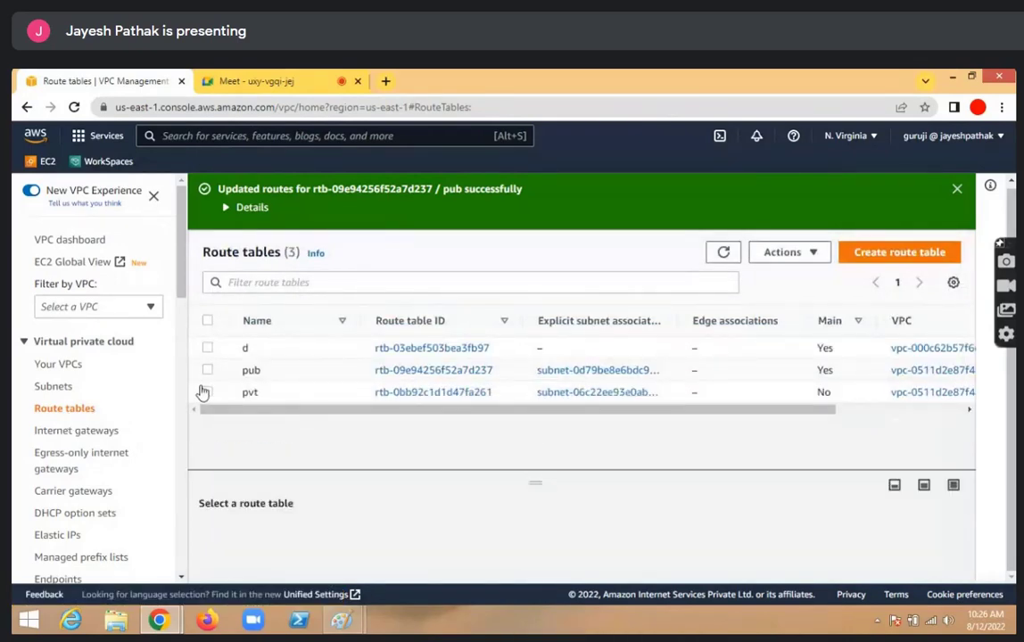
Select only the pvt route table and show its routes in an enlarged details pane
{"action": "left_click", "coordinate": [207, 393]}
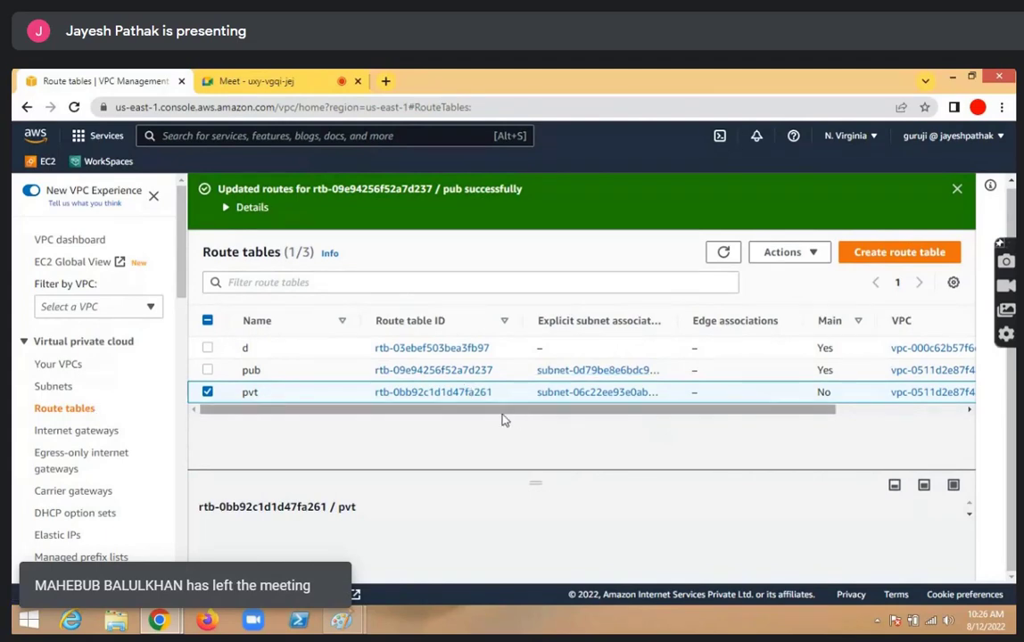
{"action": "left_click", "coordinate": [957, 189]}
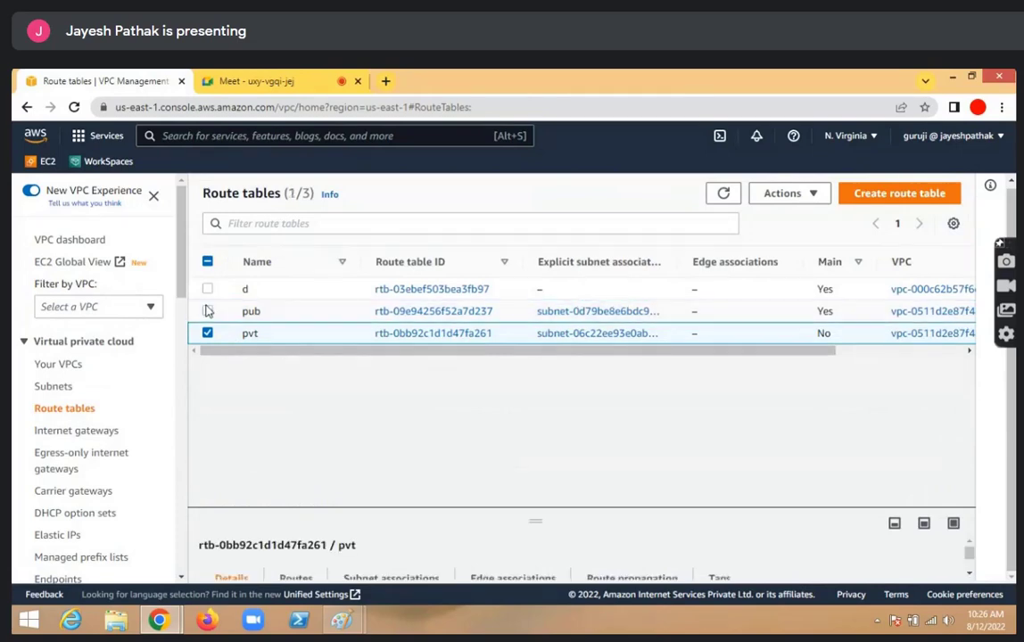
{"action": "left_click", "coordinate": [207, 333]}
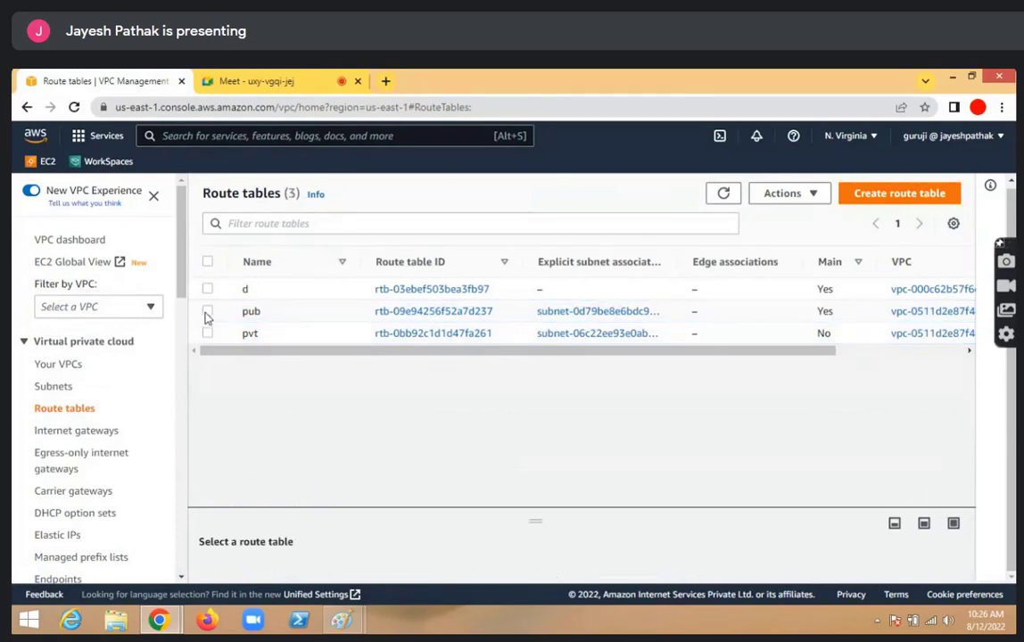
{"action": "left_click", "coordinate": [207, 310]}
{"action": "left_click", "coordinate": [207, 334]}
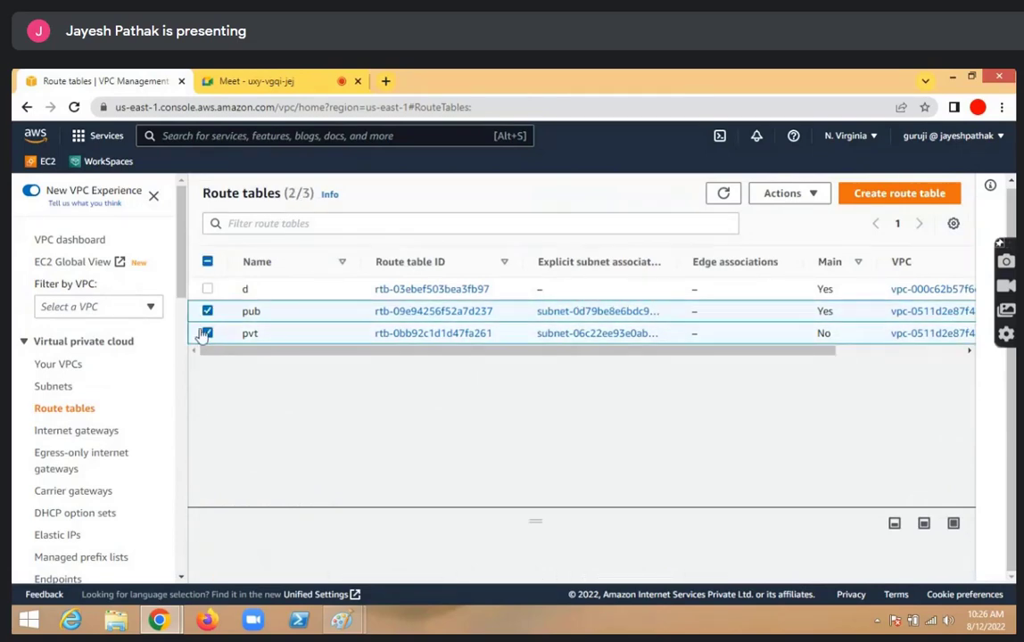
{"action": "left_click", "coordinate": [207, 311]}
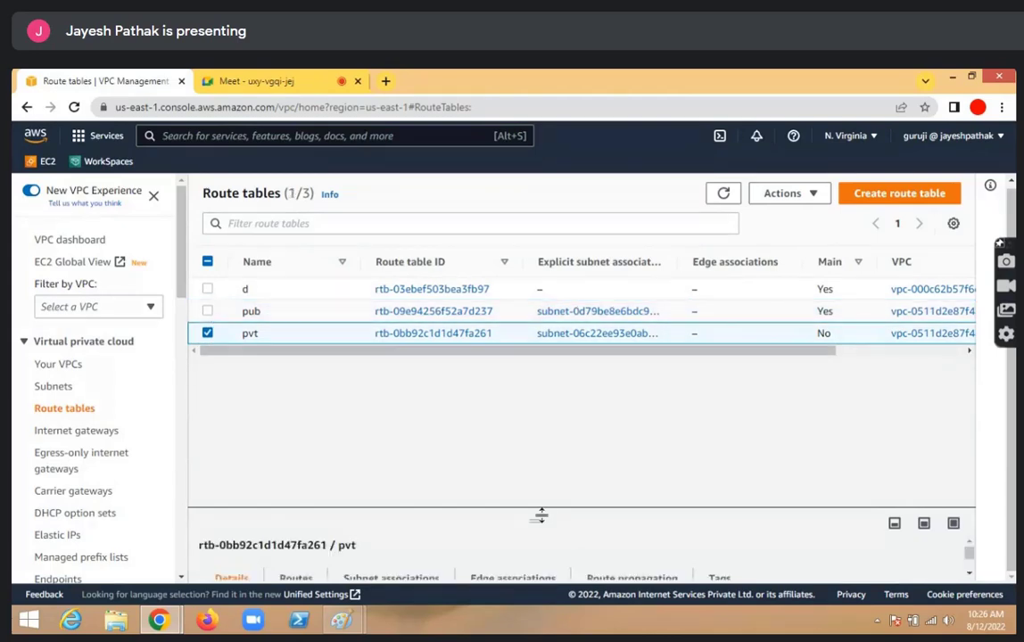
{"action": "left_click_drag", "start_coordinate": [537, 516], "coordinate": [535, 355]}
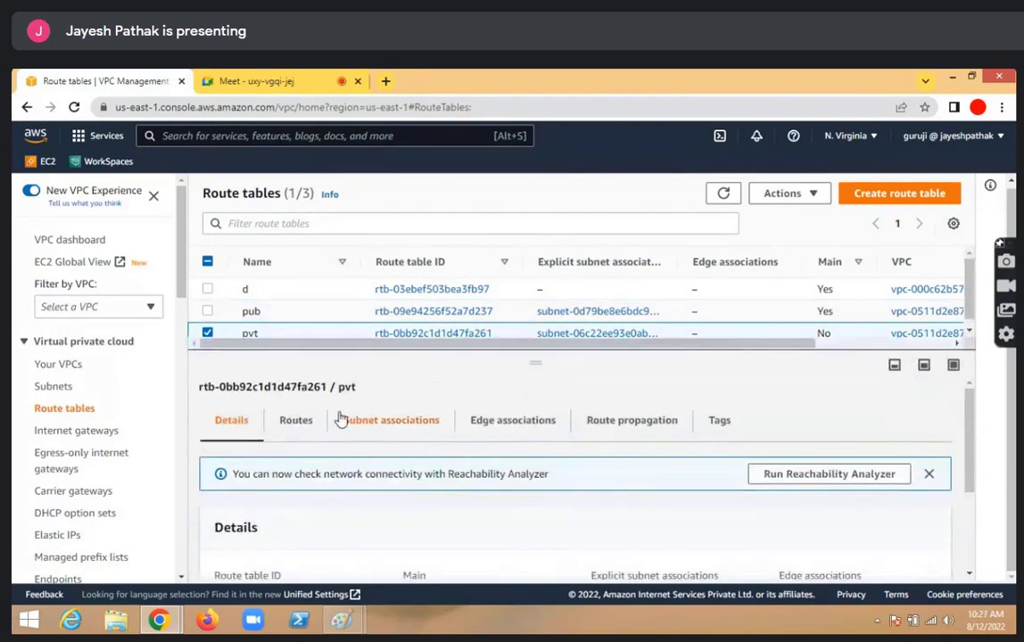
{"action": "left_click", "coordinate": [292, 423]}
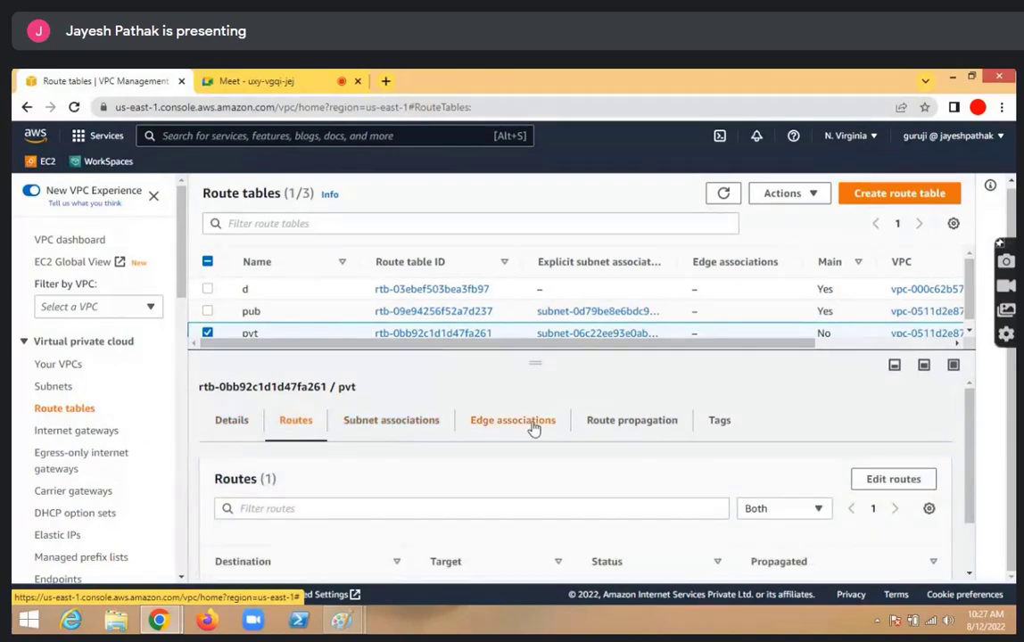
Add a route to the pvt route table with destination 0.0.0.0/0 and the my-Nat NAT gateway as target, and save it
{"action": "left_click", "coordinate": [877, 479]}
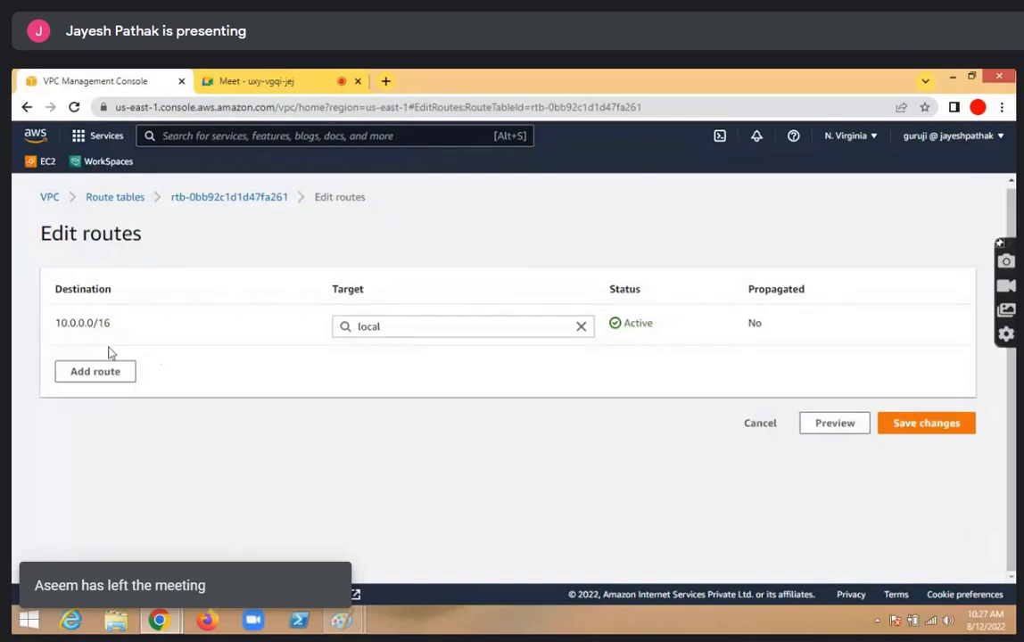
{"action": "left_click", "coordinate": [110, 369]}
{"action": "left_click", "coordinate": [113, 365]}
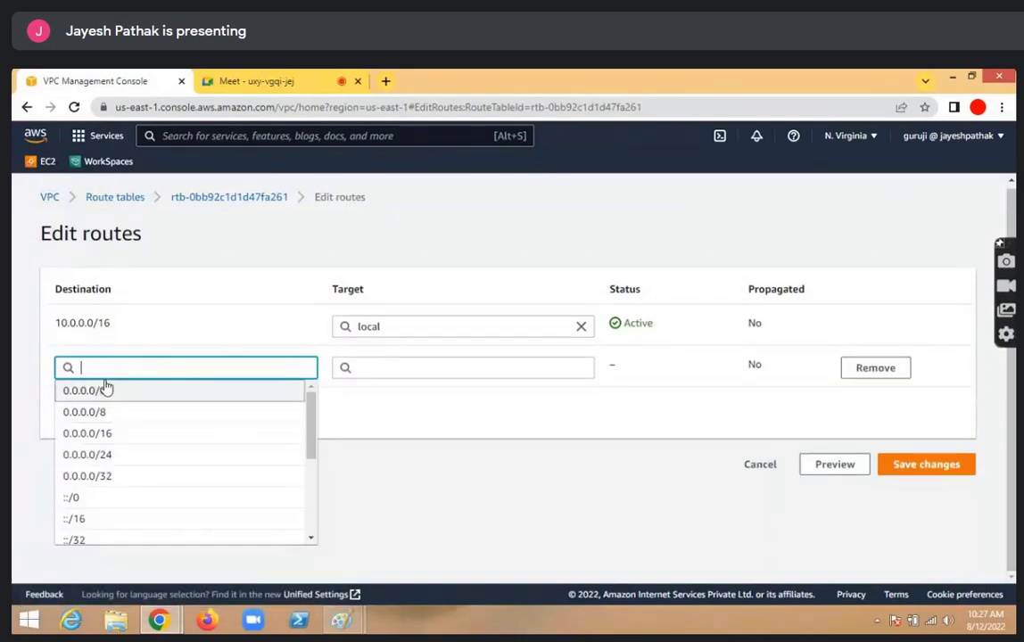
{"action": "left_click", "coordinate": [100, 390]}
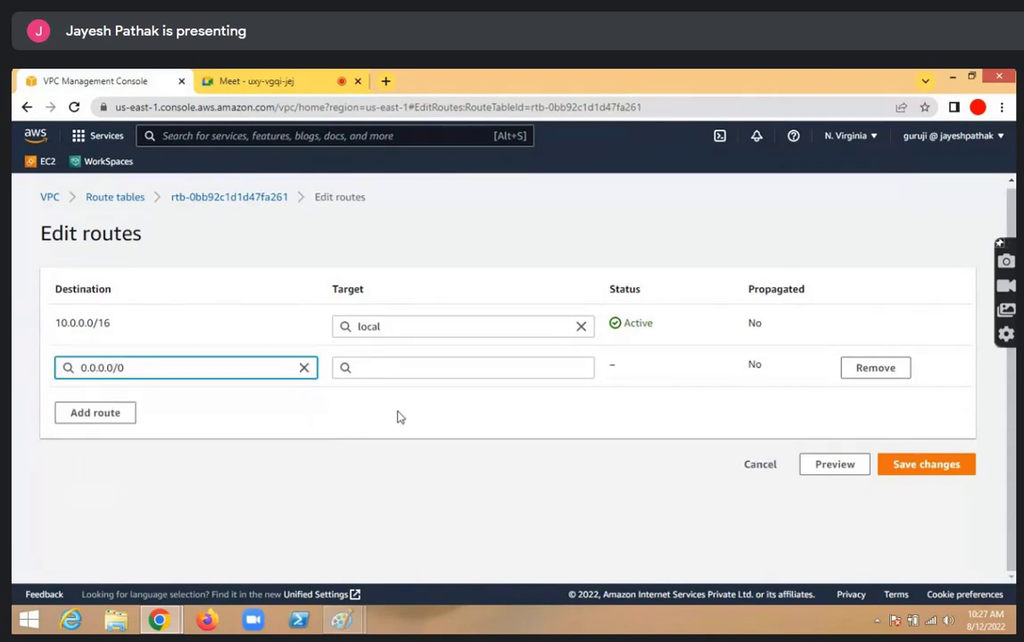
{"action": "left_click", "coordinate": [391, 364]}
{"action": "scroll", "coordinate": [392, 457], "scroll_direction": "down", "scroll_amount": 2}
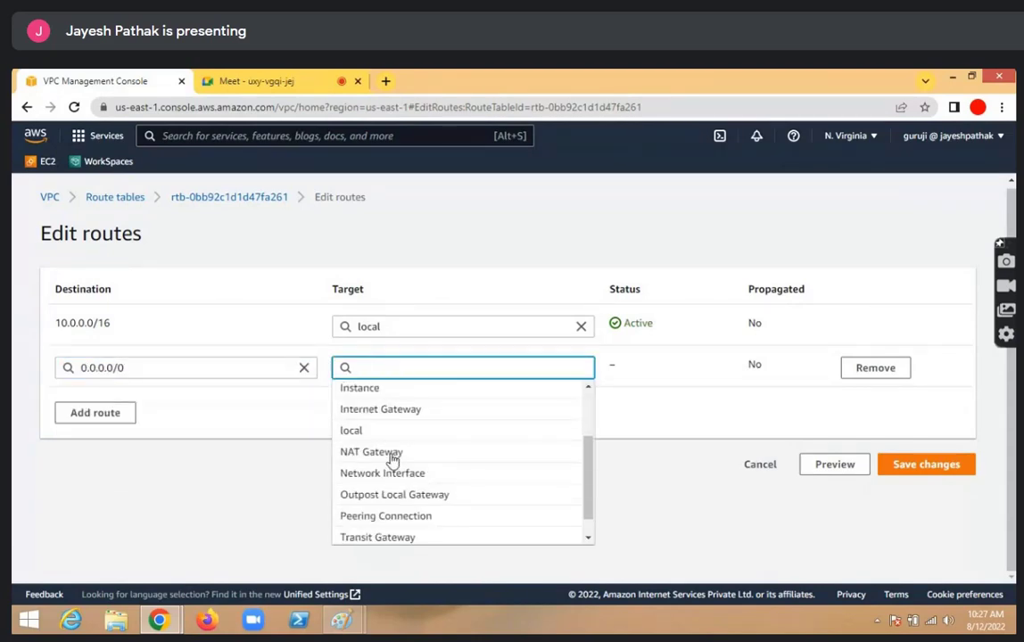
{"action": "left_click", "coordinate": [371, 452]}
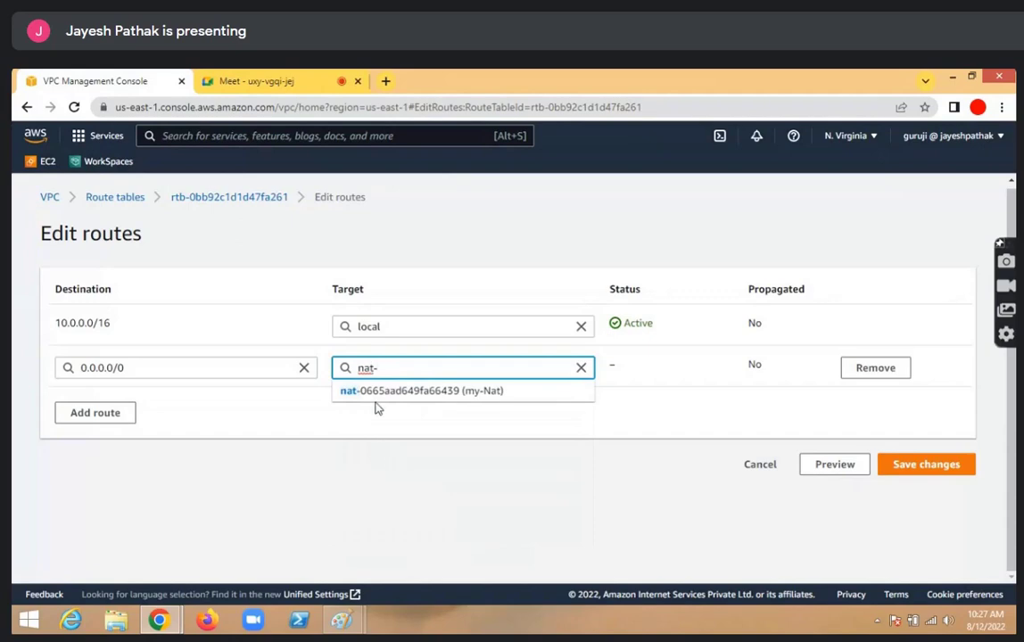
{"action": "left_click", "coordinate": [419, 391]}
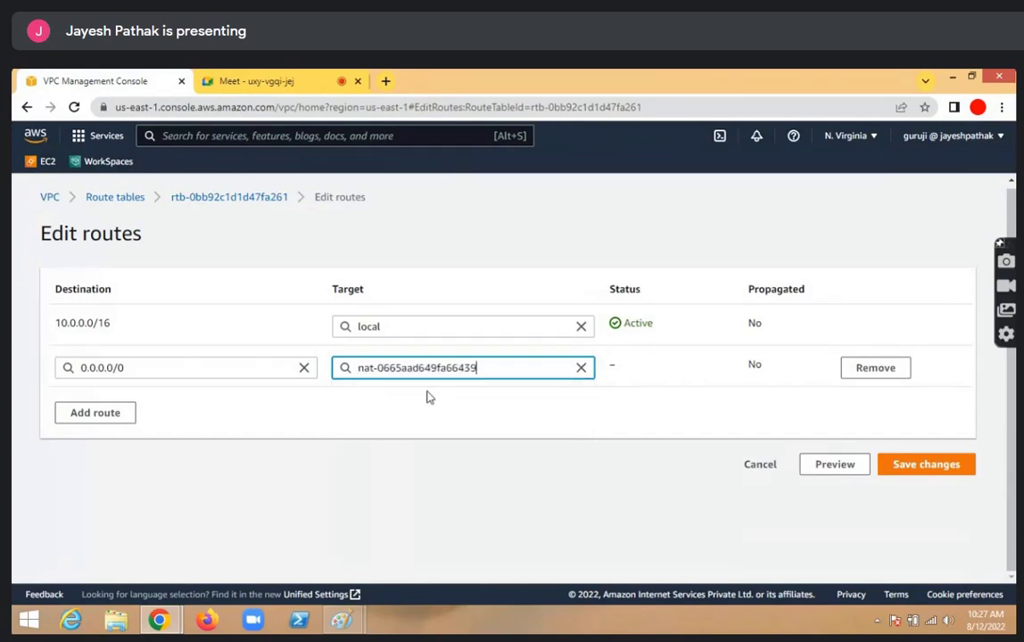
{"action": "left_click", "coordinate": [931, 466]}
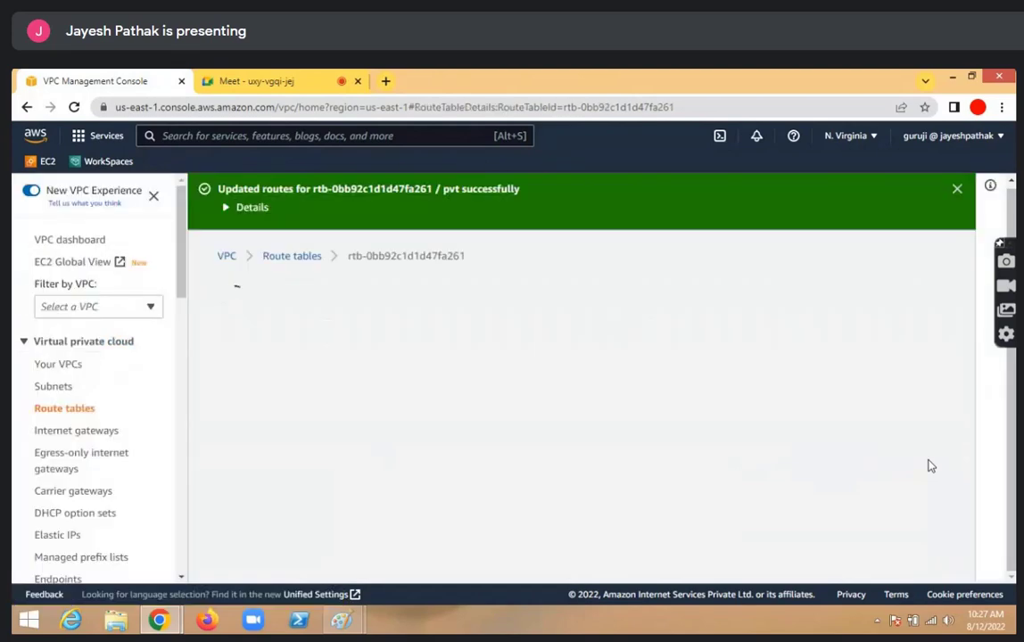
Look through the available VPC features and open the list of security groups
{"action": "scroll", "coordinate": [40, 385], "scroll_direction": "down", "scroll_amount": 4}
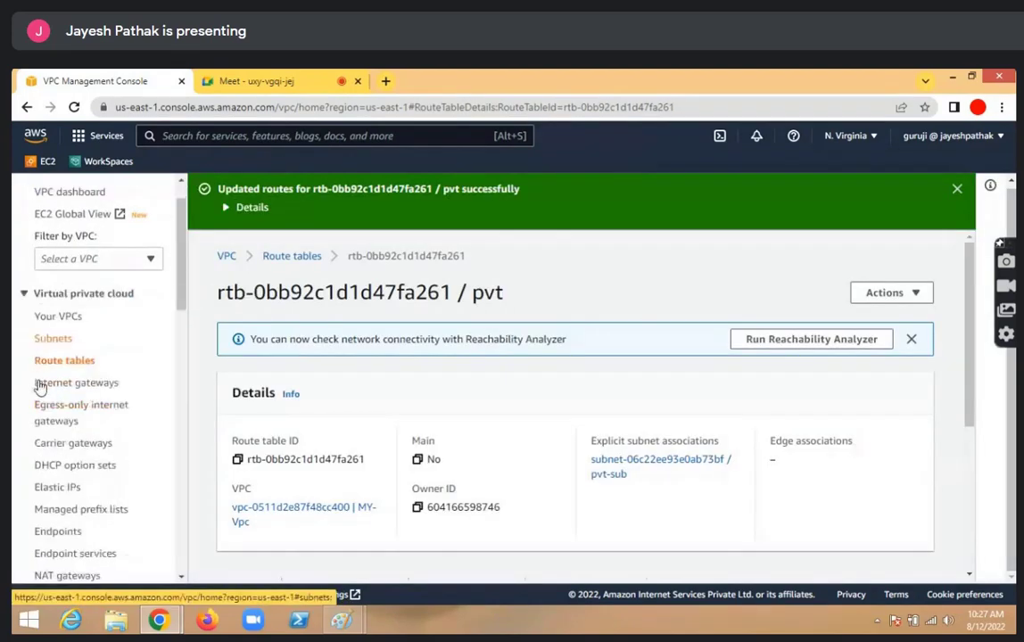
{"action": "scroll", "coordinate": [40, 385], "scroll_direction": "down", "scroll_amount": 3}
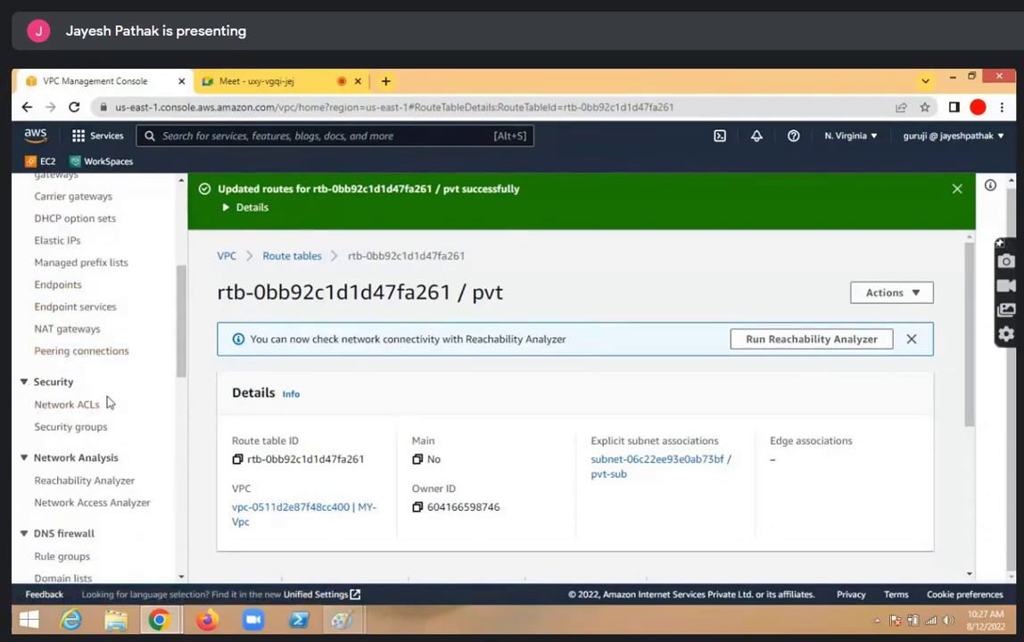
{"action": "scroll", "coordinate": [36, 419], "scroll_direction": "up", "scroll_amount": 3}
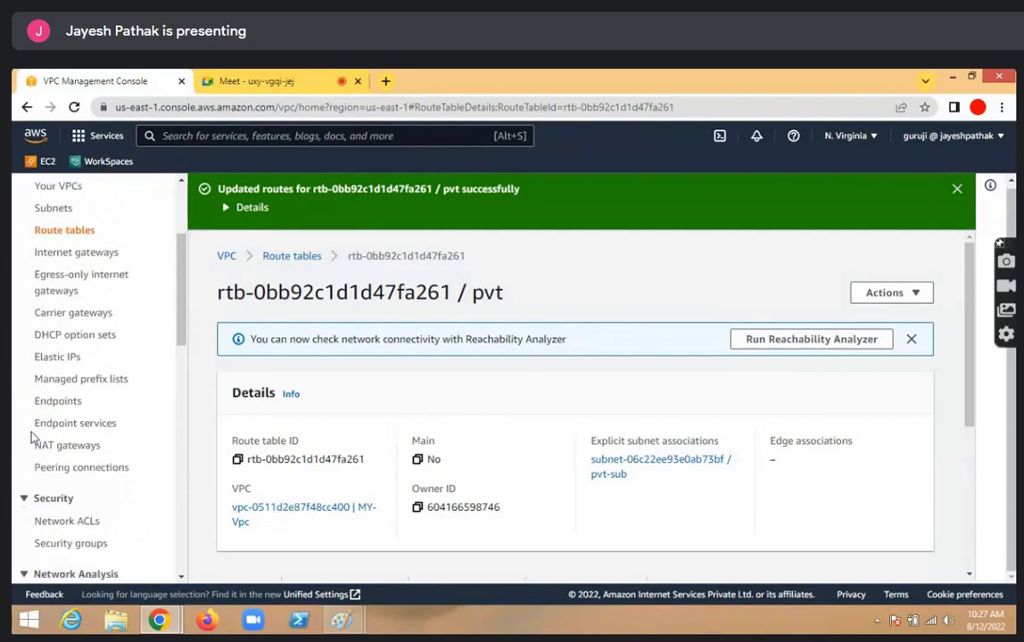
{"action": "scroll", "coordinate": [31, 436], "scroll_direction": "down", "scroll_amount": 6}
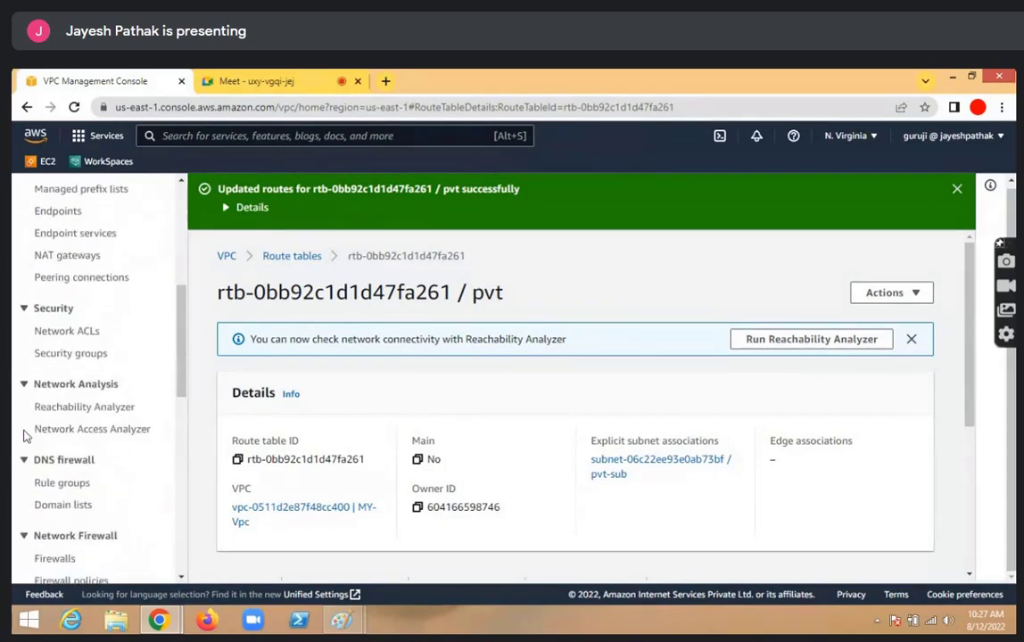
{"action": "scroll", "coordinate": [28, 408], "scroll_direction": "down", "scroll_amount": 6}
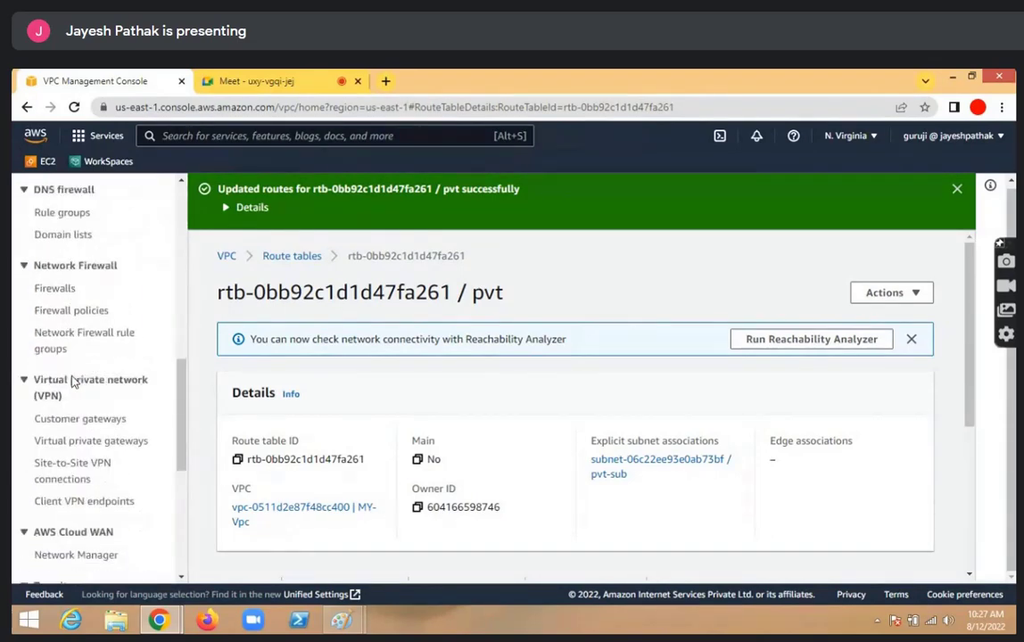
{"action": "scroll", "coordinate": [71, 383], "scroll_direction": "down", "scroll_amount": 4}
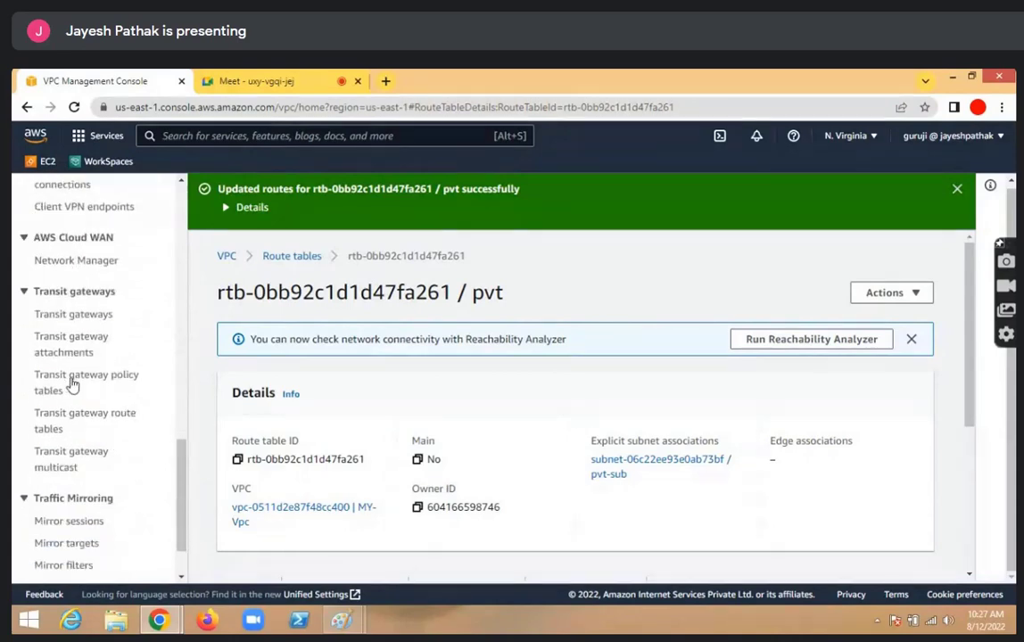
{"action": "left_click_drag", "start_coordinate": [183, 509], "coordinate": [200, 371]}
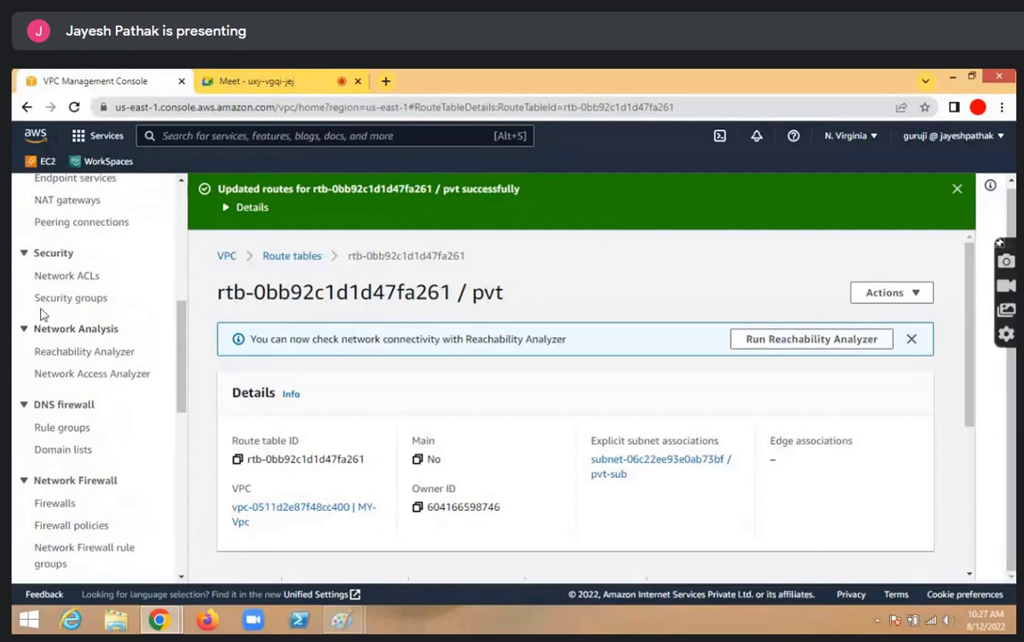
{"action": "left_click", "coordinate": [64, 299]}
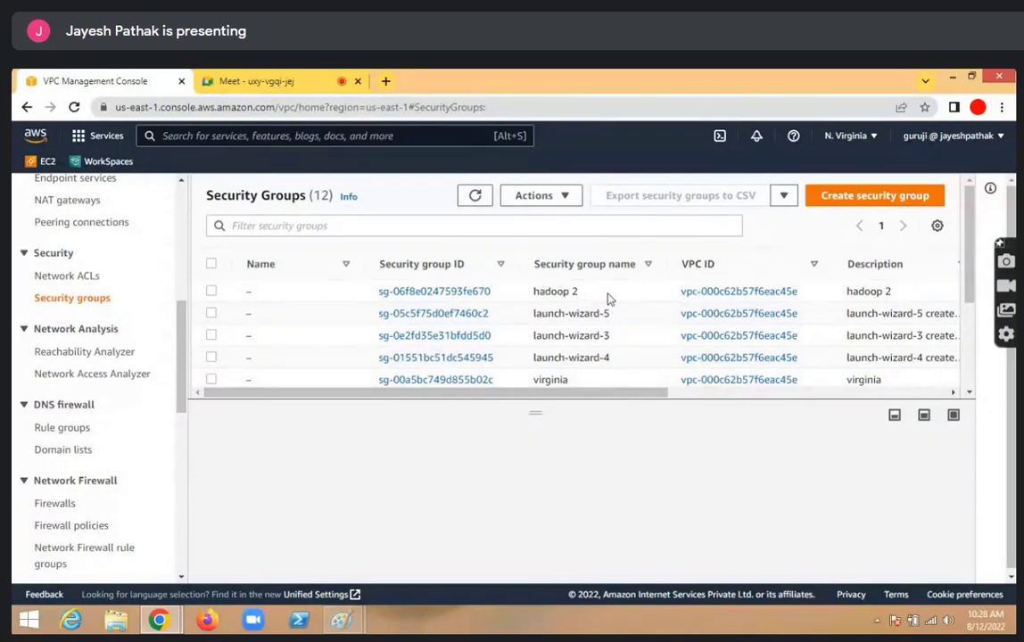
Select the hadoop 2 security group and examine its inbound rules in an enlarged details pane
{"action": "left_click", "coordinate": [212, 292]}
{"action": "scroll", "coordinate": [550, 491], "scroll_direction": "down", "scroll_amount": 2}
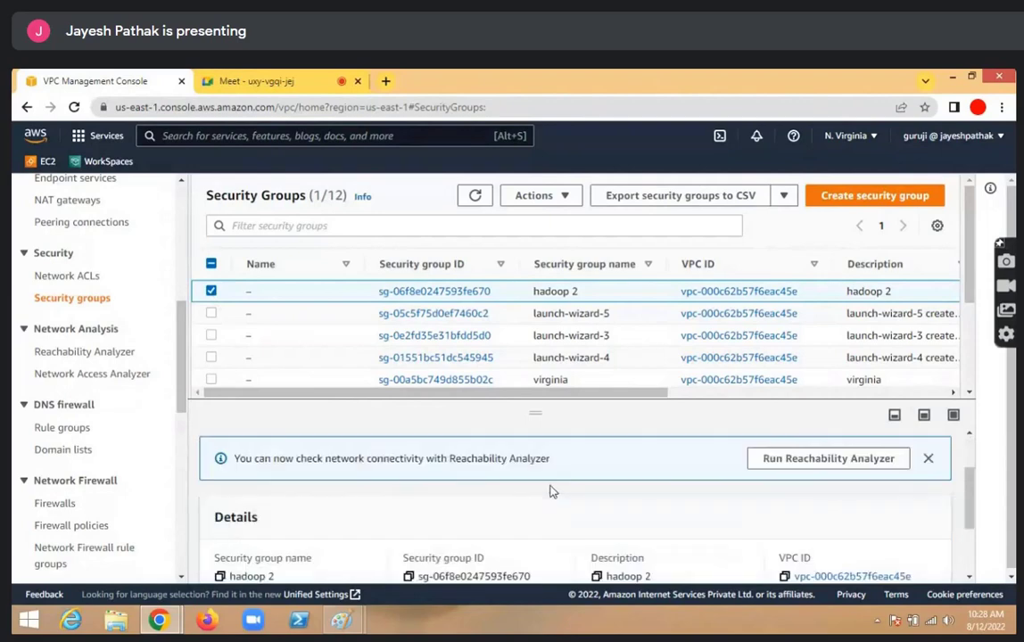
{"action": "scroll", "coordinate": [551, 491], "scroll_direction": "down", "scroll_amount": 1}
{"action": "scroll", "coordinate": [533, 491], "scroll_direction": "up", "scroll_amount": 2}
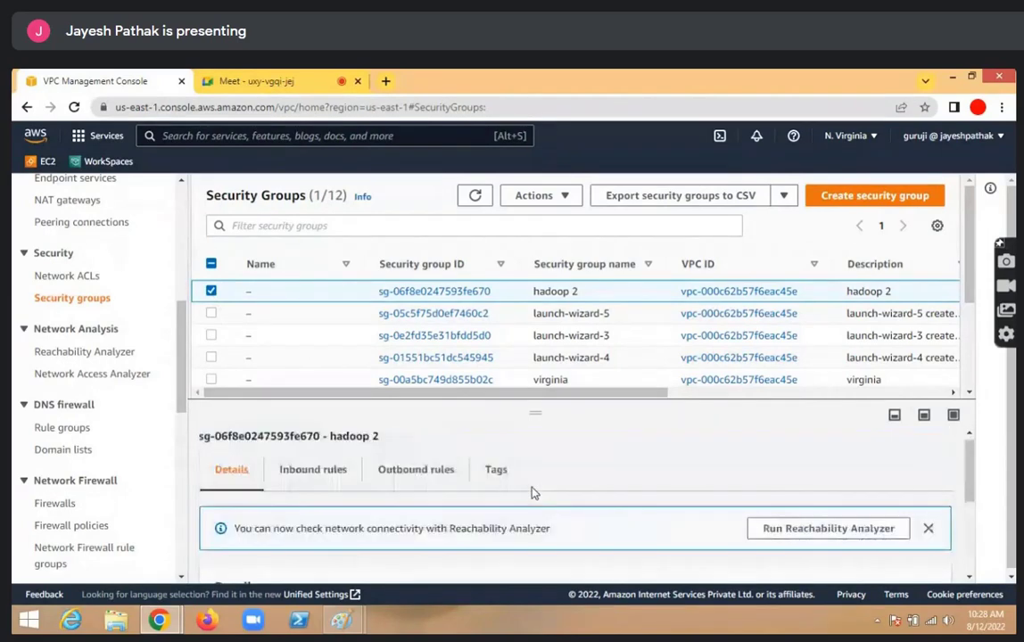
{"action": "left_click", "coordinate": [312, 473]}
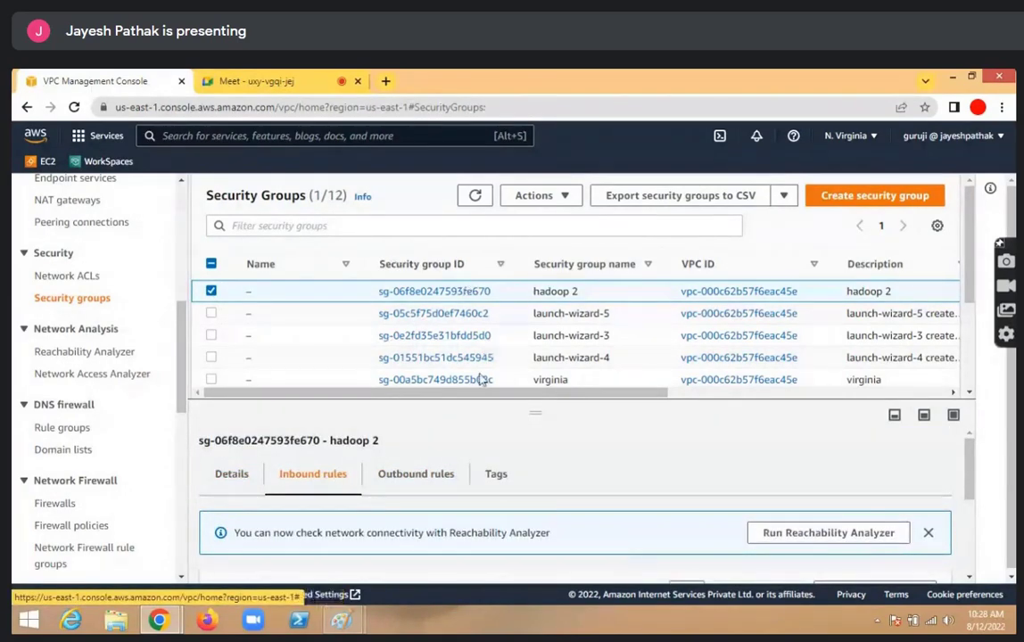
{"action": "scroll", "coordinate": [480, 382], "scroll_direction": "down", "scroll_amount": 2}
{"action": "scroll", "coordinate": [483, 473], "scroll_direction": "down", "scroll_amount": 1}
{"action": "scroll", "coordinate": [480, 473], "scroll_direction": "down", "scroll_amount": 3}
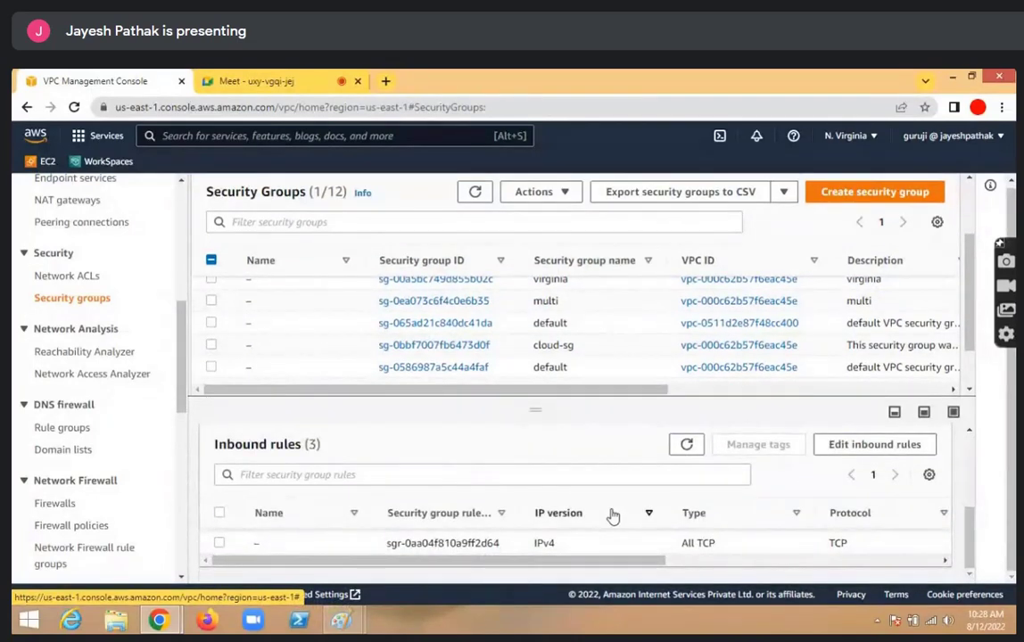
{"action": "left_click_drag", "start_coordinate": [530, 415], "coordinate": [538, 272]}
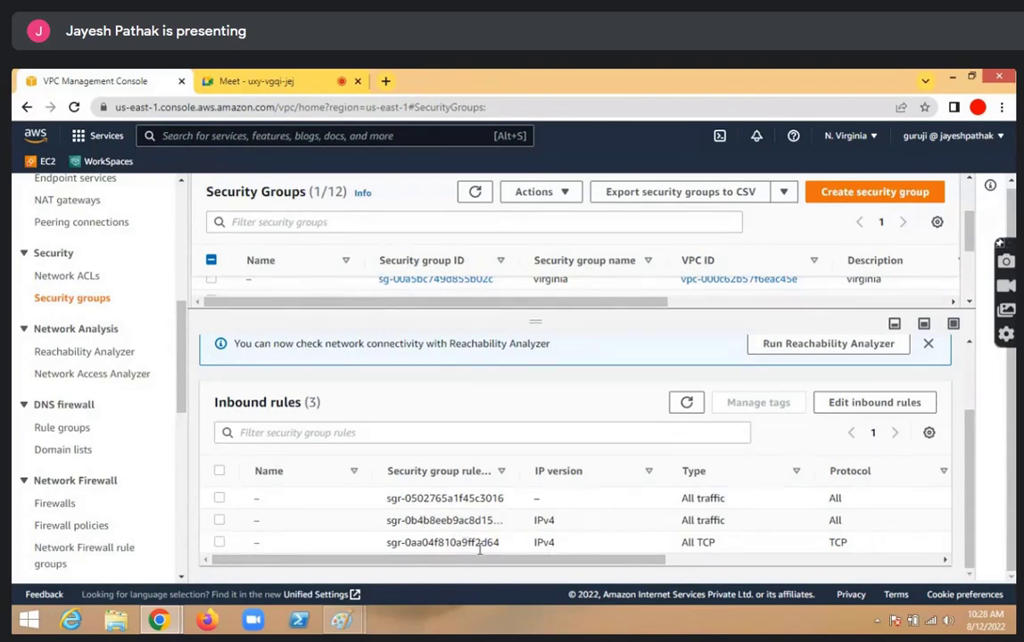
Switch to the Paint window with the subnet, NAT and route table diagram and close it without saving
{"action": "mouse_move", "coordinate": [341, 621]}
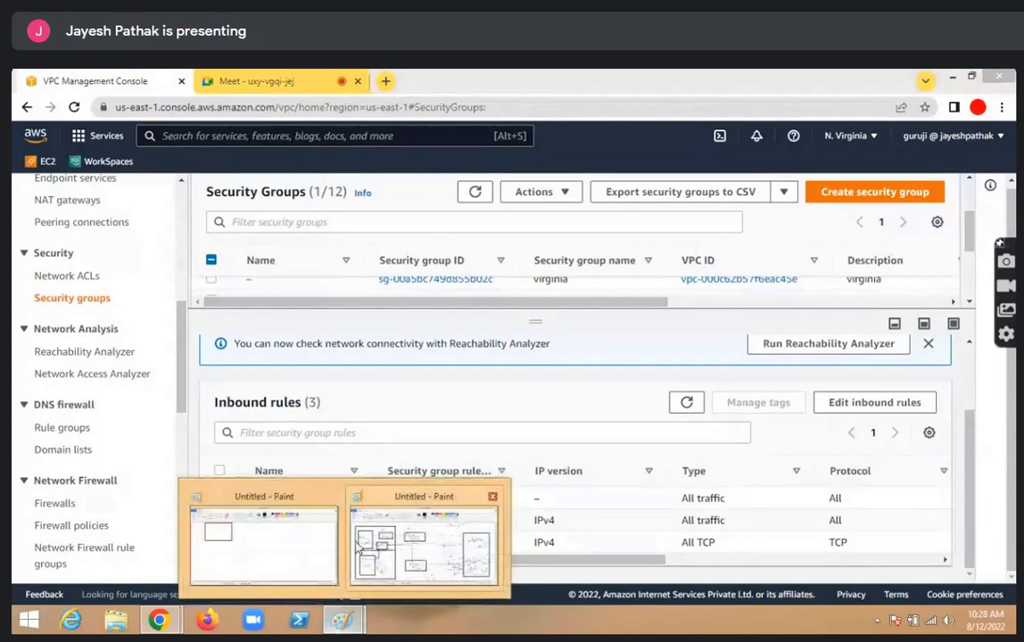
{"action": "left_click", "coordinate": [385, 535]}
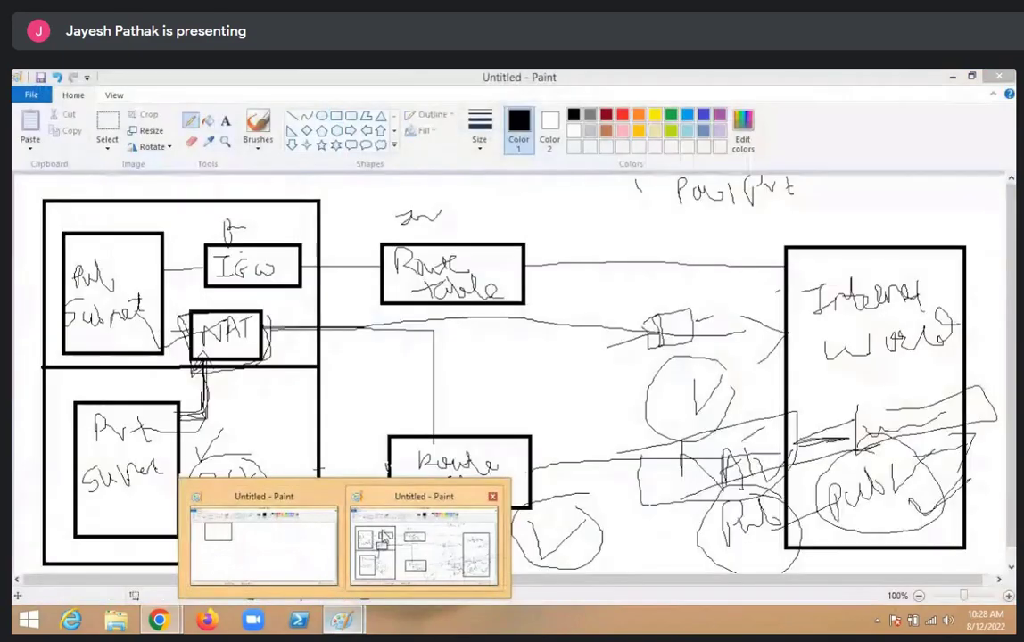
{"action": "left_click", "coordinate": [1000, 77]}
{"action": "left_click", "coordinate": [544, 356]}
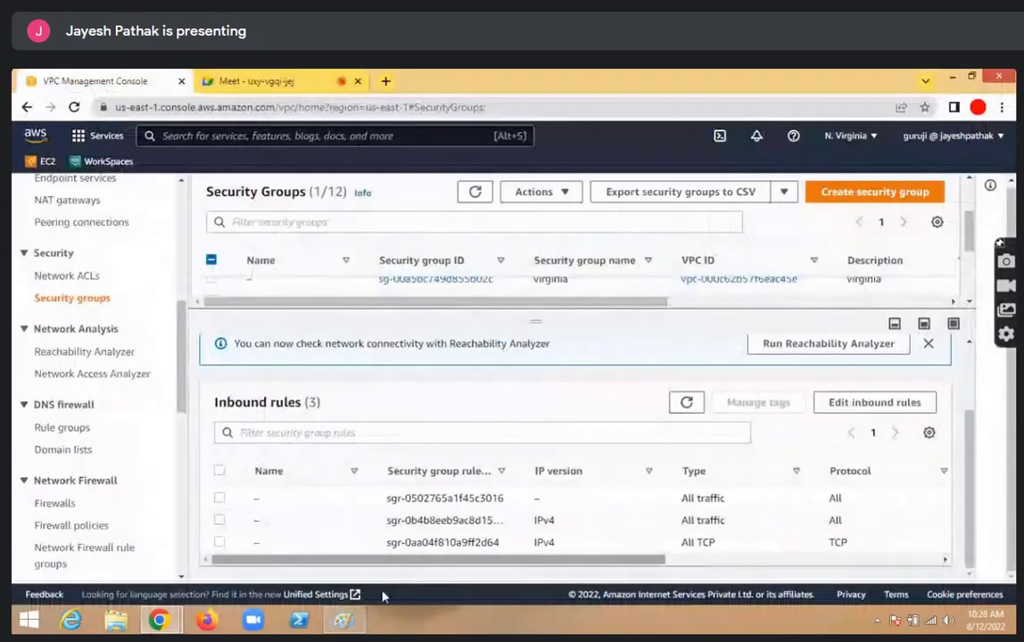
Switch to the remaining Paint drawing and clear everything from its canvas
{"action": "left_click", "coordinate": [342, 621]}
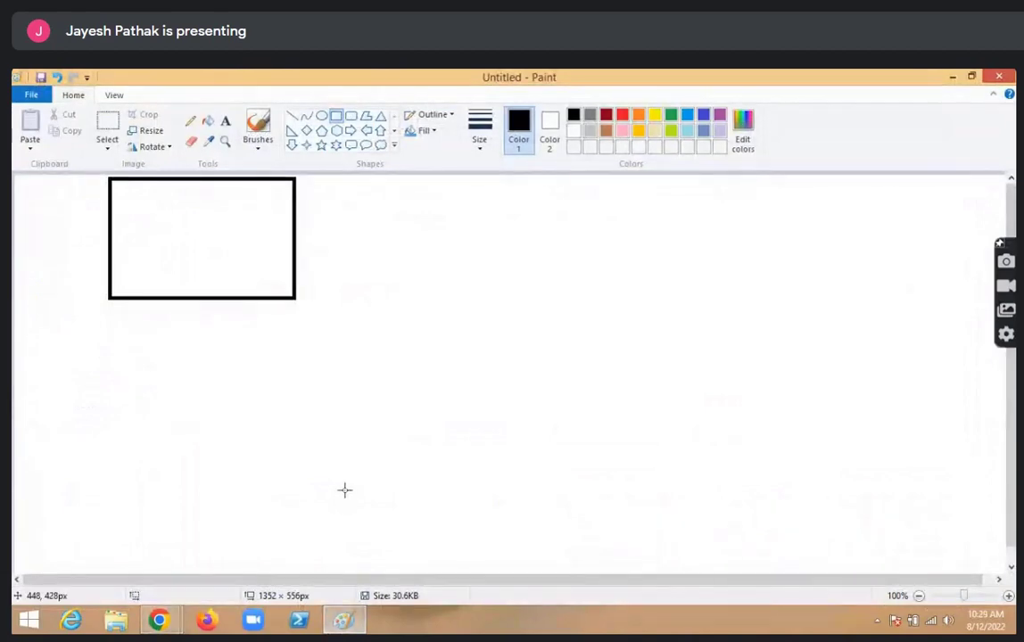
{"action": "key", "text": "ctrl+a"}
{"action": "key", "text": "Delete"}
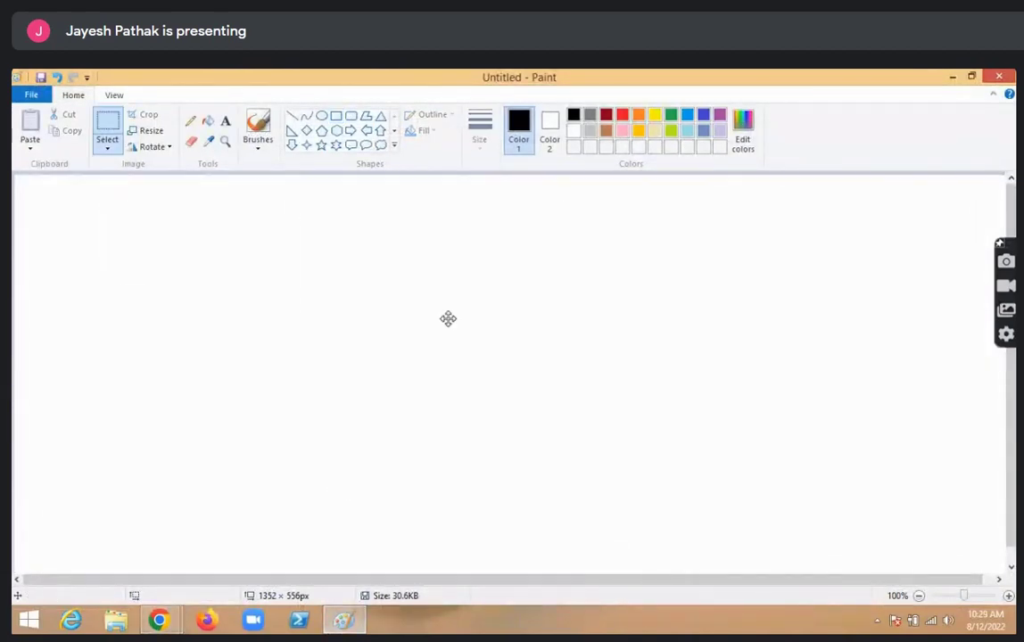
Handwrite "All traff - My" with the Pencil tool along the upper part of the blank canvas
{"action": "left_click", "coordinate": [190, 120]}
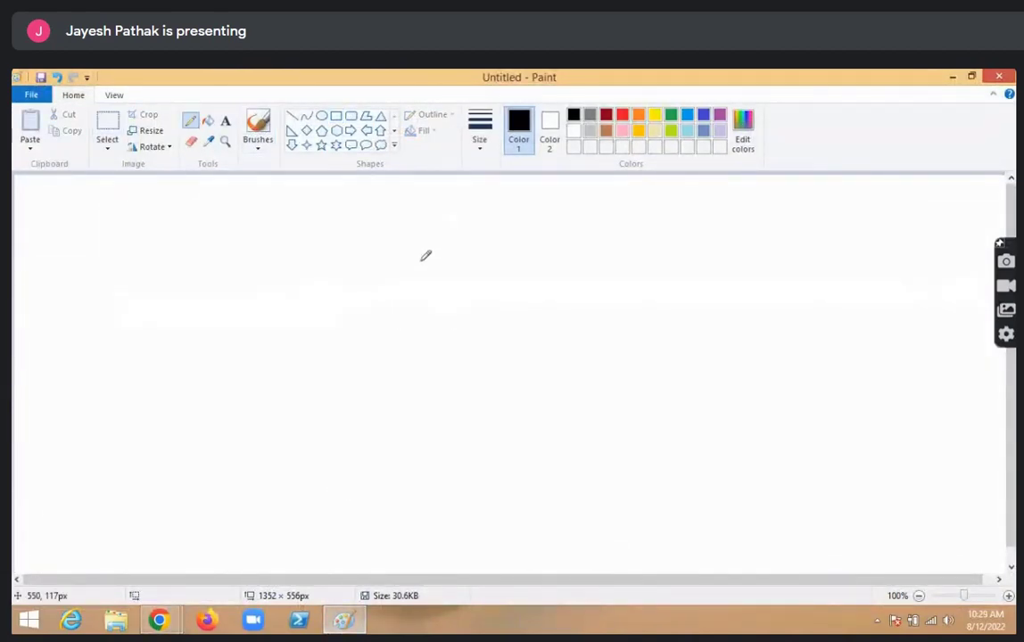
{"action": "left_click_drag", "start_coordinate": [406, 262], "coordinate": [449, 244]}
{"action": "mouse_move", "coordinate": [462, 204]}
{"action": "left_mouse_down"}
{"action": "mouse_move", "coordinate": [462, 242]}
{"action": "mouse_move", "coordinate": [475, 239]}
{"action": "left_mouse_up"}
{"action": "mouse_move", "coordinate": [519, 201]}
{"action": "left_mouse_down"}
{"action": "mouse_move", "coordinate": [528, 254]}
{"action": "mouse_move", "coordinate": [555, 250]}
{"action": "mouse_move", "coordinate": [607, 214]}
{"action": "mouse_move", "coordinate": [618, 239]}
{"action": "left_mouse_up"}
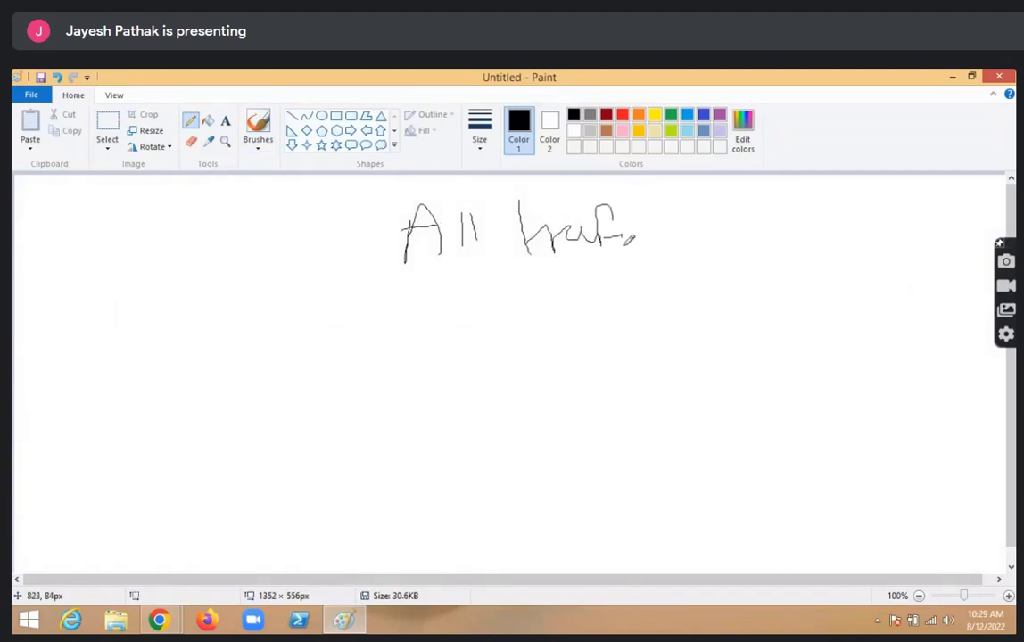
{"action": "mouse_move", "coordinate": [625, 198]}
{"action": "left_mouse_down"}
{"action": "mouse_move", "coordinate": [630, 223]}
{"action": "mouse_move", "coordinate": [712, 218]}
{"action": "mouse_move", "coordinate": [778, 198]}
{"action": "mouse_move", "coordinate": [801, 230]}
{"action": "mouse_move", "coordinate": [846, 254]}
{"action": "left_mouse_up"}
Handwrite "All traffic - sg ID" below the first line and draw a freehand box around "sg ID"
{"action": "mouse_move", "coordinate": [424, 361]}
{"action": "left_mouse_down"}
{"action": "mouse_move", "coordinate": [427, 322]}
{"action": "mouse_move", "coordinate": [466, 343]}
{"action": "mouse_move", "coordinate": [507, 338]}
{"action": "left_mouse_up"}
{"action": "mouse_move", "coordinate": [533, 285]}
{"action": "left_mouse_down"}
{"action": "mouse_move", "coordinate": [551, 337]}
{"action": "mouse_move", "coordinate": [573, 323]}
{"action": "left_mouse_up"}
{"action": "left_click_drag", "start_coordinate": [580, 330], "coordinate": [594, 334]}
{"action": "mouse_move", "coordinate": [612, 294]}
{"action": "left_mouse_down"}
{"action": "mouse_move", "coordinate": [603, 337]}
{"action": "mouse_move", "coordinate": [622, 337]}
{"action": "left_mouse_up"}
{"action": "mouse_move", "coordinate": [595, 314]}
{"action": "left_mouse_down"}
{"action": "mouse_move", "coordinate": [638, 310]}
{"action": "mouse_move", "coordinate": [651, 335]}
{"action": "left_mouse_up"}
{"action": "left_click", "coordinate": [674, 323]}
{"action": "left_click_drag", "start_coordinate": [713, 310], "coordinate": [740, 308]}
{"action": "mouse_move", "coordinate": [810, 281]}
{"action": "left_mouse_down"}
{"action": "mouse_move", "coordinate": [796, 323]}
{"action": "mouse_move", "coordinate": [822, 370]}
{"action": "mouse_move", "coordinate": [850, 318]}
{"action": "left_mouse_up"}
{"action": "mouse_move", "coordinate": [880, 270]}
{"action": "left_mouse_down"}
{"action": "mouse_move", "coordinate": [865, 319]}
{"action": "mouse_move", "coordinate": [910, 301]}
{"action": "left_mouse_up"}
{"action": "left_click_drag", "start_coordinate": [910, 309], "coordinate": [912, 277]}
{"action": "left_click_drag", "start_coordinate": [911, 277], "coordinate": [914, 308]}
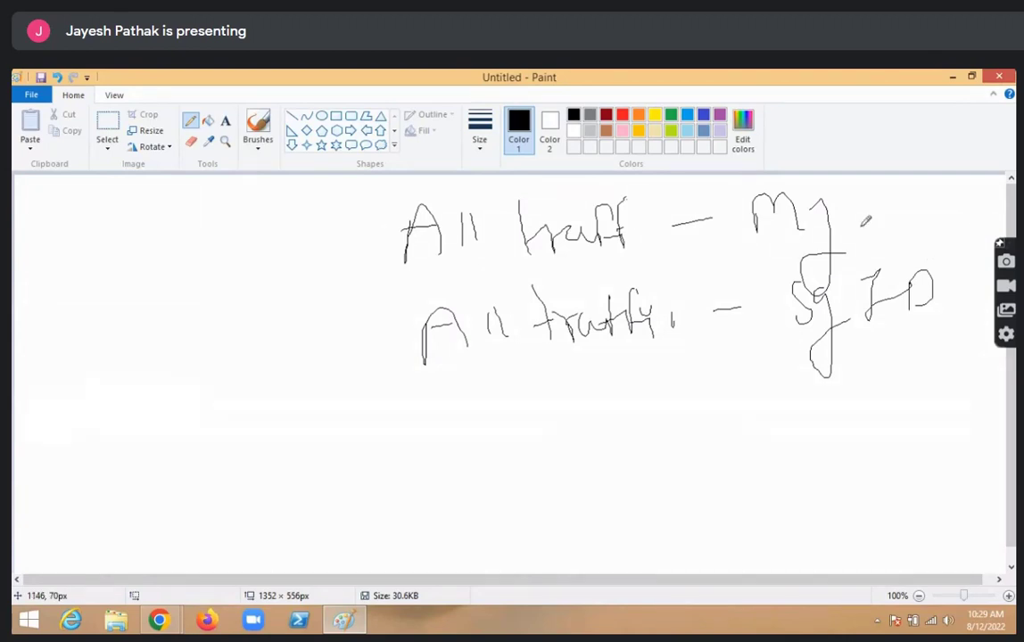
{"action": "mouse_move", "coordinate": [860, 227]}
{"action": "left_mouse_down"}
{"action": "mouse_move", "coordinate": [805, 399]}
{"action": "mouse_move", "coordinate": [987, 247]}
{"action": "mouse_move", "coordinate": [807, 227]}
{"action": "left_mouse_up"}
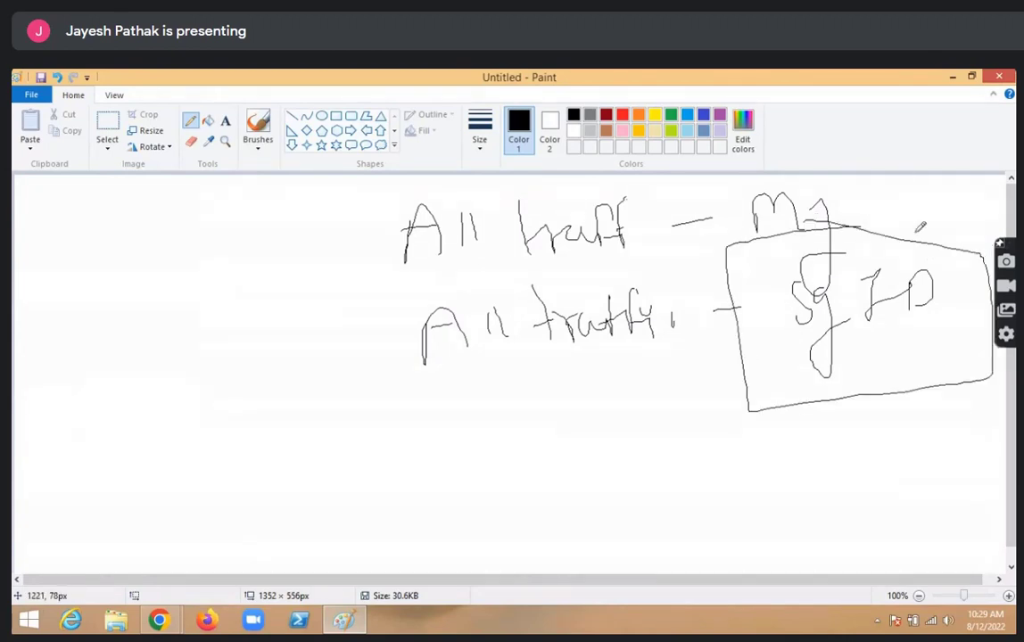
Handwrite "All TCP" and "My IP" as a third line, and frame all three lines with a large freehand box
{"action": "mouse_move", "coordinate": [441, 504]}
{"action": "left_mouse_down"}
{"action": "mouse_move", "coordinate": [453, 439]}
{"action": "mouse_move", "coordinate": [479, 482]}
{"action": "left_mouse_up"}
{"action": "mouse_move", "coordinate": [422, 462]}
{"action": "left_mouse_down"}
{"action": "mouse_move", "coordinate": [491, 443]}
{"action": "mouse_move", "coordinate": [516, 459]}
{"action": "left_mouse_up"}
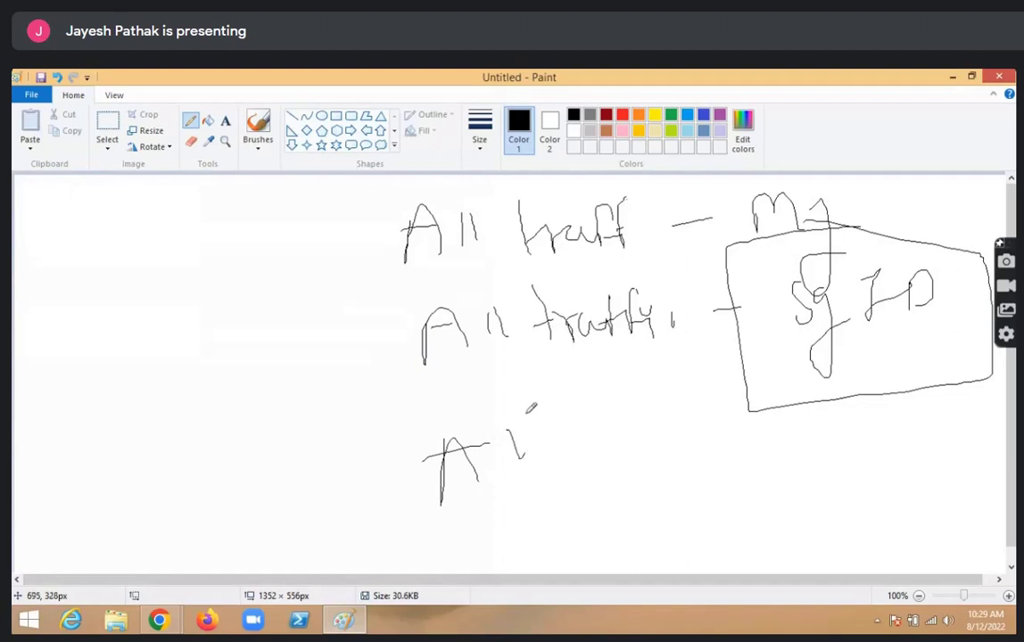
{"action": "left_click_drag", "start_coordinate": [531, 412], "coordinate": [535, 451]}
{"action": "left_click_drag", "start_coordinate": [614, 404], "coordinate": [644, 401]}
{"action": "mouse_move", "coordinate": [635, 403]}
{"action": "left_mouse_down"}
{"action": "mouse_move", "coordinate": [637, 446]}
{"action": "mouse_move", "coordinate": [686, 418]}
{"action": "mouse_move", "coordinate": [692, 459]}
{"action": "left_mouse_up"}
{"action": "left_click_drag", "start_coordinate": [694, 406], "coordinate": [717, 417]}
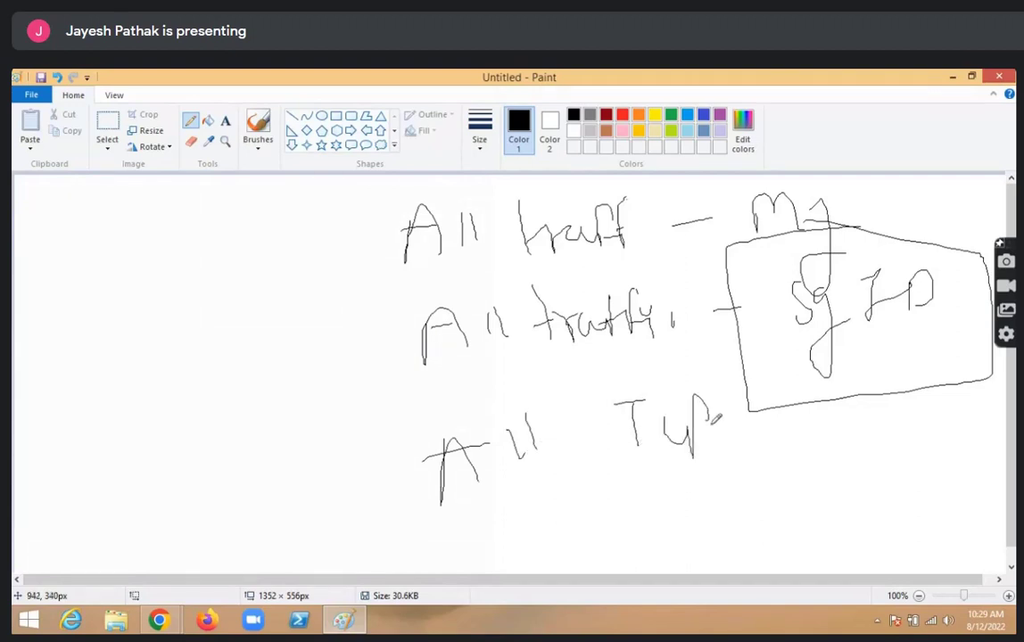
{"action": "mouse_move", "coordinate": [827, 451]}
{"action": "left_mouse_down"}
{"action": "mouse_move", "coordinate": [883, 437]}
{"action": "mouse_move", "coordinate": [870, 464]}
{"action": "left_mouse_up"}
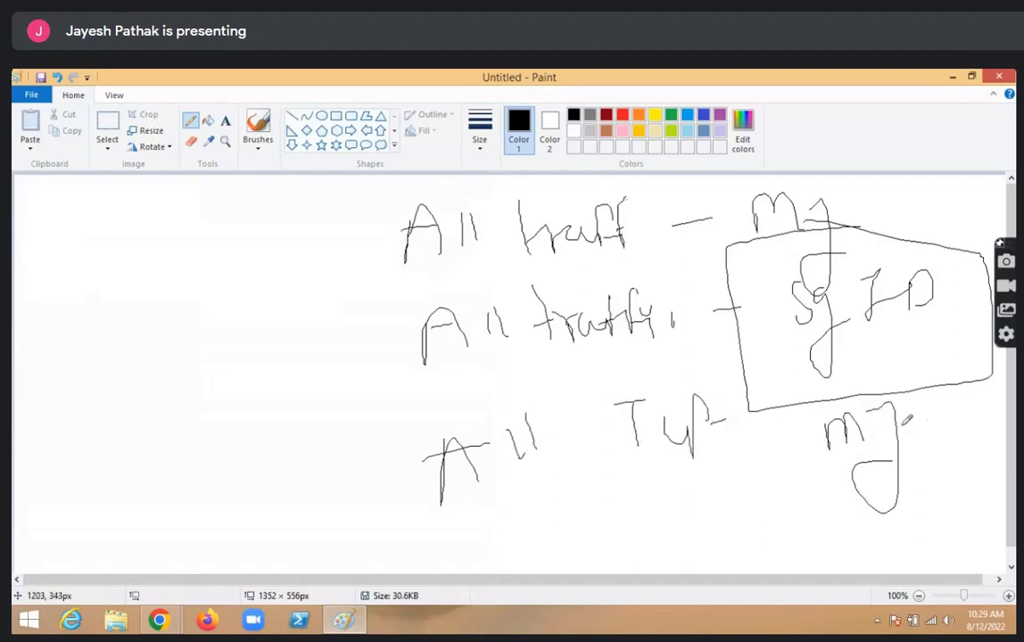
{"action": "left_click_drag", "start_coordinate": [903, 415], "coordinate": [930, 406]}
{"action": "left_click_drag", "start_coordinate": [914, 411], "coordinate": [908, 466]}
{"action": "left_click_drag", "start_coordinate": [935, 400], "coordinate": [947, 455]}
{"action": "left_click_drag", "start_coordinate": [937, 401], "coordinate": [928, 446]}
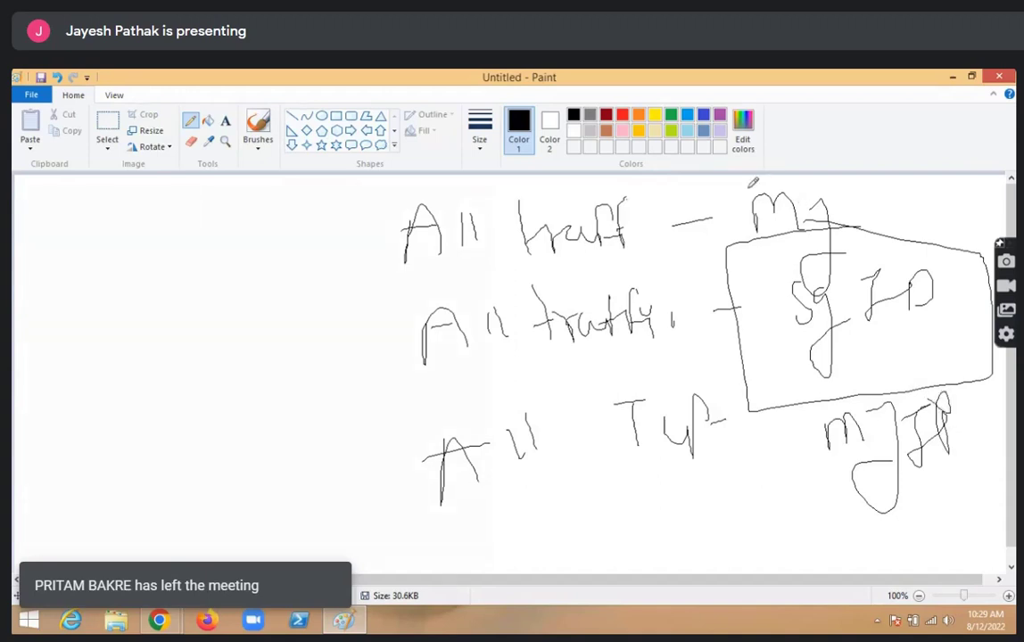
{"action": "mouse_move", "coordinate": [747, 188]}
{"action": "left_mouse_down"}
{"action": "mouse_move", "coordinate": [526, 189]}
{"action": "mouse_move", "coordinate": [382, 429]}
{"action": "mouse_move", "coordinate": [395, 528]}
{"action": "mouse_move", "coordinate": [999, 491]}
{"action": "mouse_move", "coordinate": [973, 258]}
{"action": "mouse_move", "coordinate": [772, 188]}
{"action": "mouse_move", "coordinate": [700, 189]}
{"action": "left_mouse_up"}
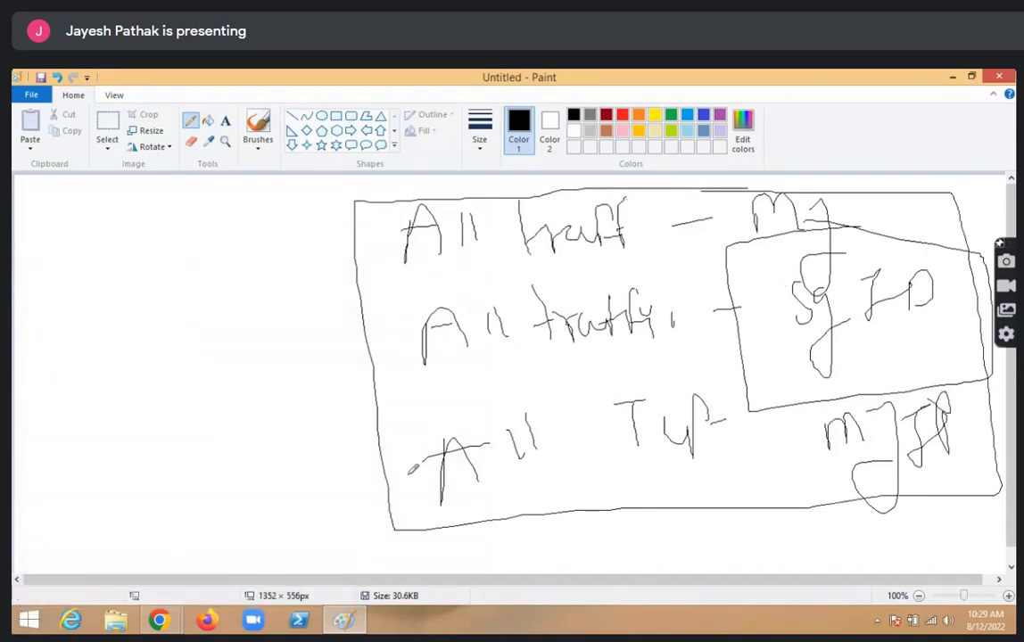
Handwrite "Most secured" and a circled "sg" beside the large frame, and draw an arrow from the circle to the frame
{"action": "mouse_move", "coordinate": [36, 319]}
{"action": "left_mouse_down"}
{"action": "mouse_move", "coordinate": [112, 272]}
{"action": "mouse_move", "coordinate": [186, 263]}
{"action": "left_mouse_up"}
{"action": "mouse_move", "coordinate": [134, 343]}
{"action": "left_mouse_down"}
{"action": "mouse_move", "coordinate": [211, 342]}
{"action": "mouse_move", "coordinate": [228, 330]}
{"action": "mouse_move", "coordinate": [234, 283]}
{"action": "mouse_move", "coordinate": [337, 328]}
{"action": "left_mouse_up"}
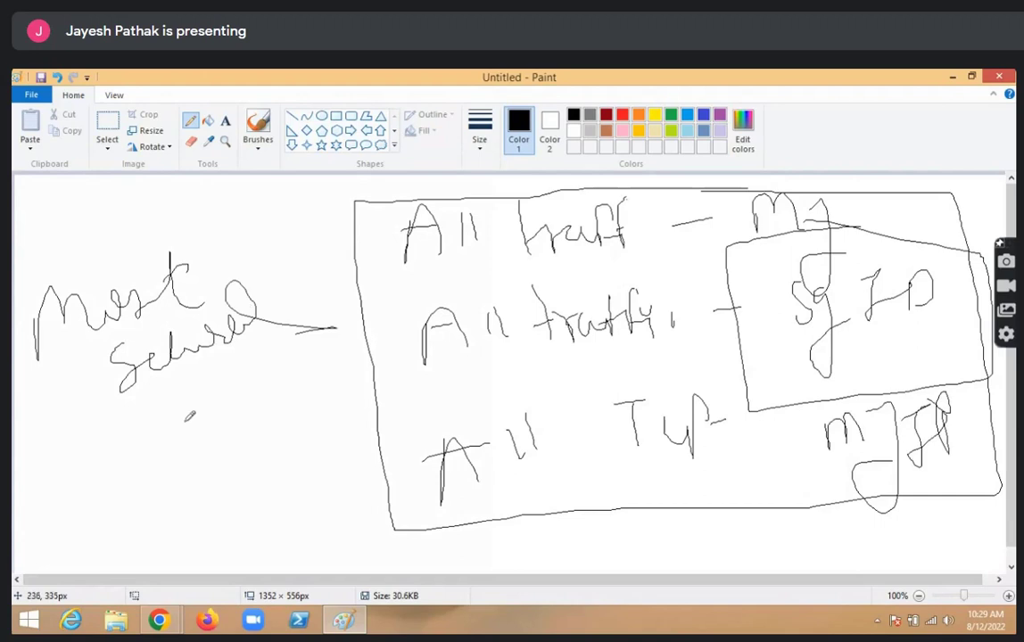
{"action": "mouse_move", "coordinate": [162, 409]}
{"action": "left_mouse_down"}
{"action": "mouse_move", "coordinate": [145, 451]}
{"action": "mouse_move", "coordinate": [199, 419]}
{"action": "mouse_move", "coordinate": [223, 424]}
{"action": "mouse_move", "coordinate": [214, 534]}
{"action": "left_mouse_up"}
{"action": "mouse_move", "coordinate": [228, 352]}
{"action": "left_mouse_down"}
{"action": "mouse_move", "coordinate": [99, 416]}
{"action": "mouse_move", "coordinate": [215, 375]}
{"action": "left_mouse_up"}
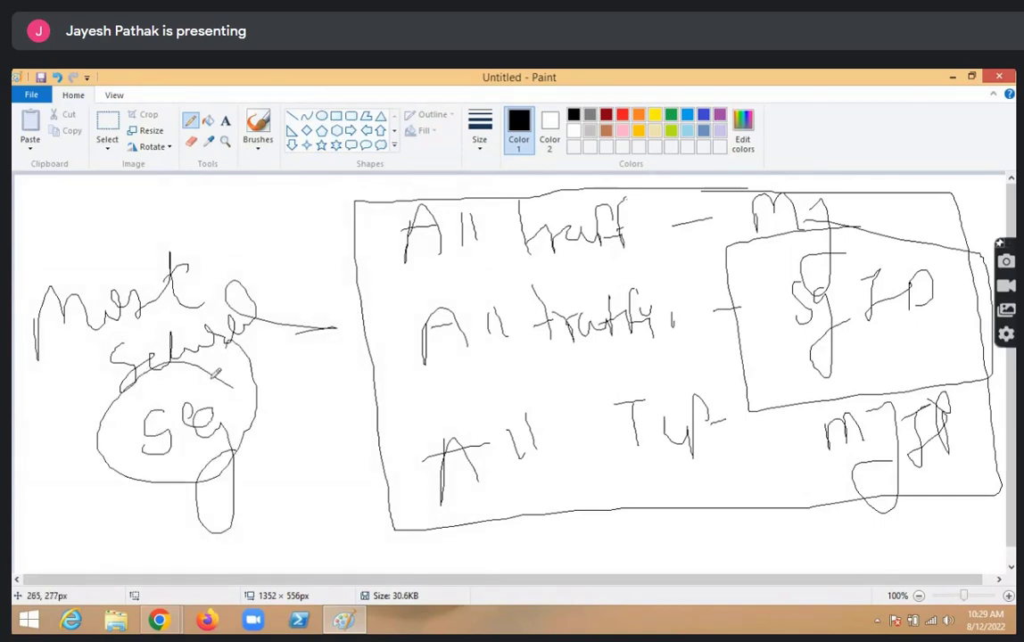
{"action": "left_click_drag", "start_coordinate": [265, 398], "coordinate": [338, 369]}
{"action": "left_click_drag", "start_coordinate": [286, 366], "coordinate": [338, 369]}
{"action": "left_click_drag", "start_coordinate": [338, 369], "coordinate": [314, 414]}
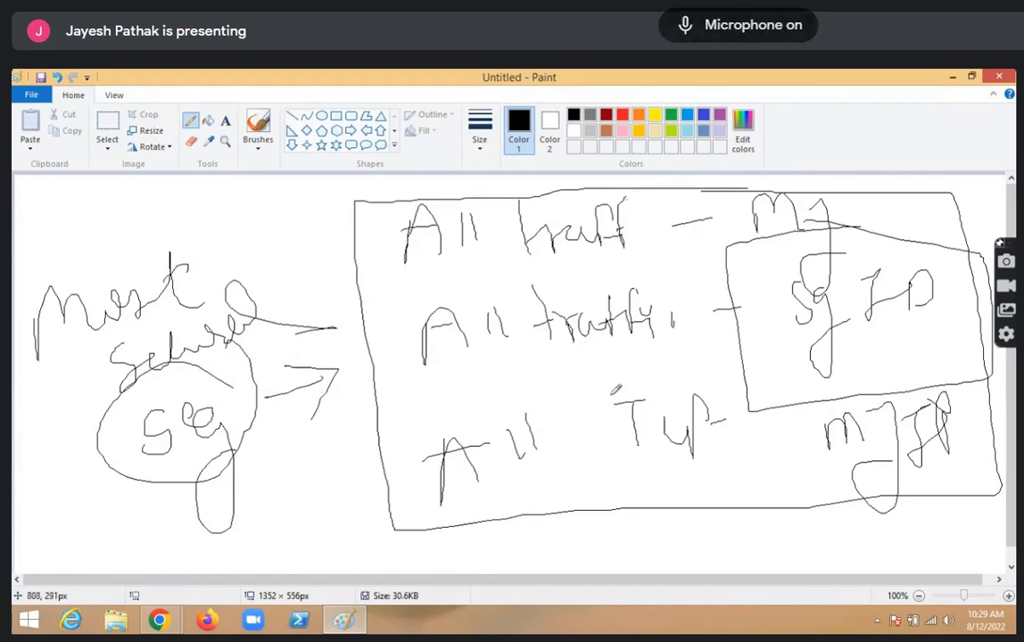
Switch to the Chrome window and check the Google Meet call for replies from the participants
{"action": "mouse_move", "coordinate": [159, 620]}
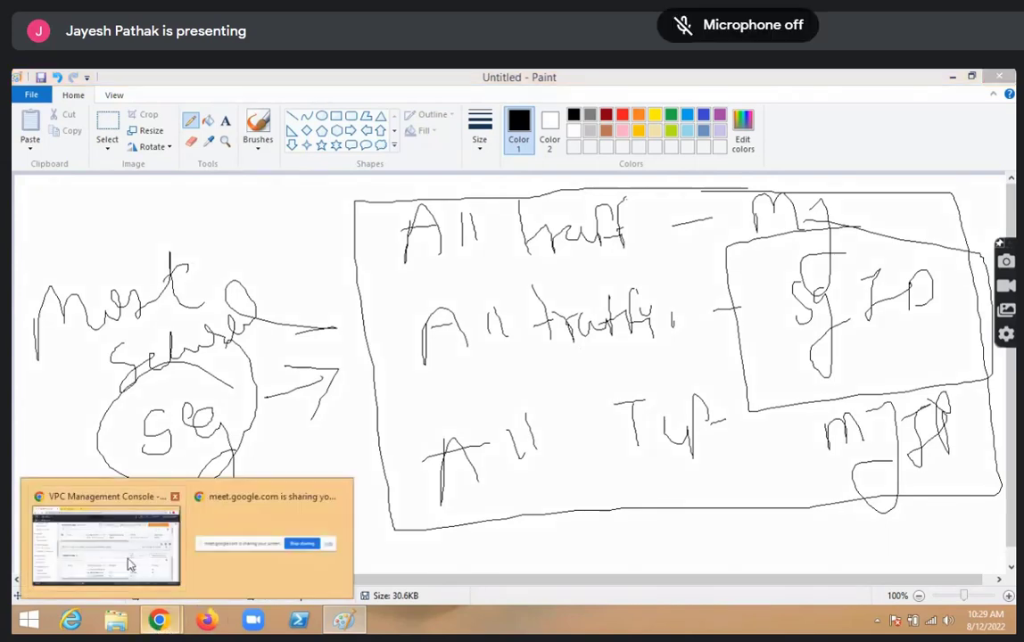
{"action": "left_click", "coordinate": [114, 500]}
{"action": "left_click", "coordinate": [250, 81]}
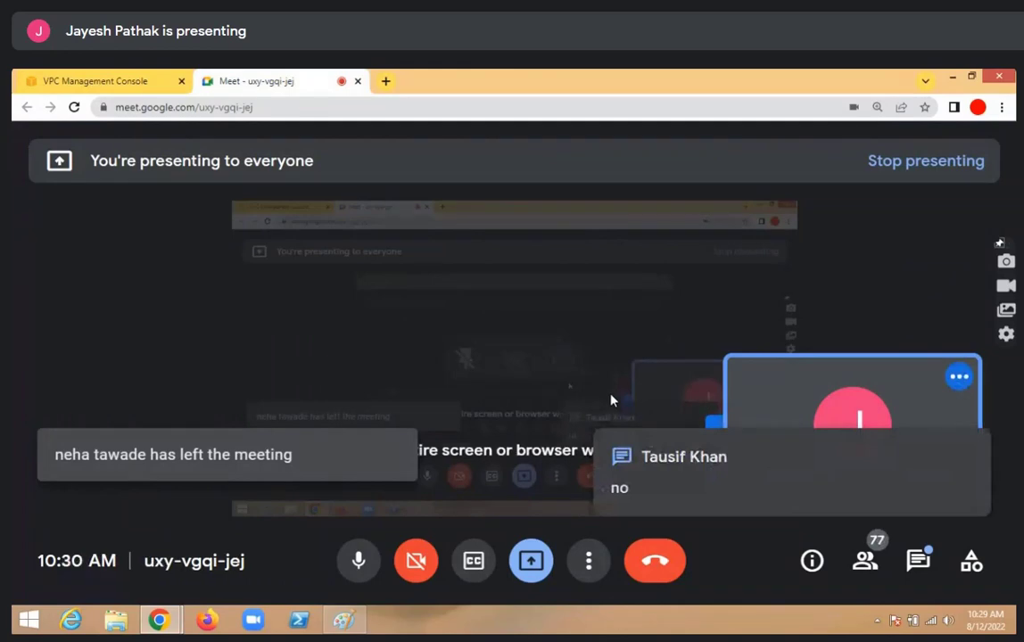
{"action": "left_click", "coordinate": [74, 79]}
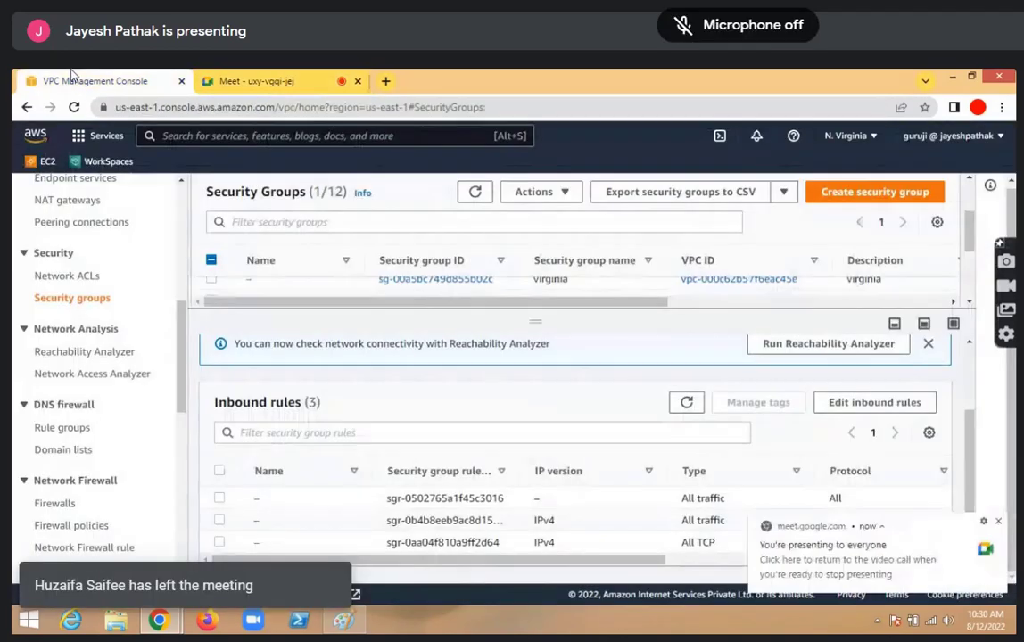
{"action": "left_click", "coordinate": [241, 89]}
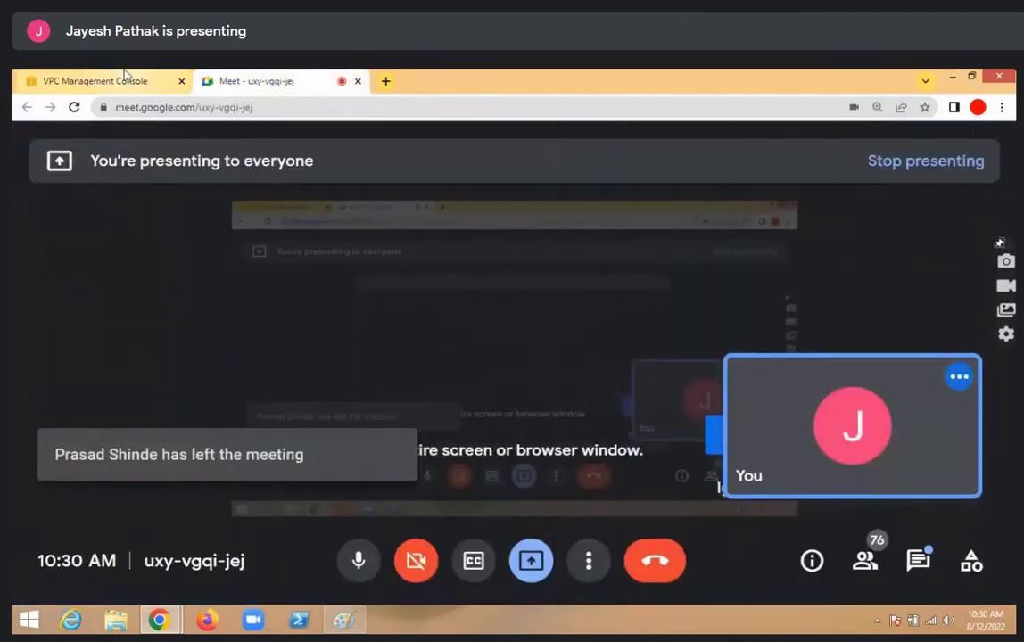
Return to the VPC console and shrink the hadoop 2 details pane to show the whole security group list
{"action": "left_click", "coordinate": [98, 81]}
{"action": "scroll", "coordinate": [544, 464], "scroll_direction": "up", "scroll_amount": 1}
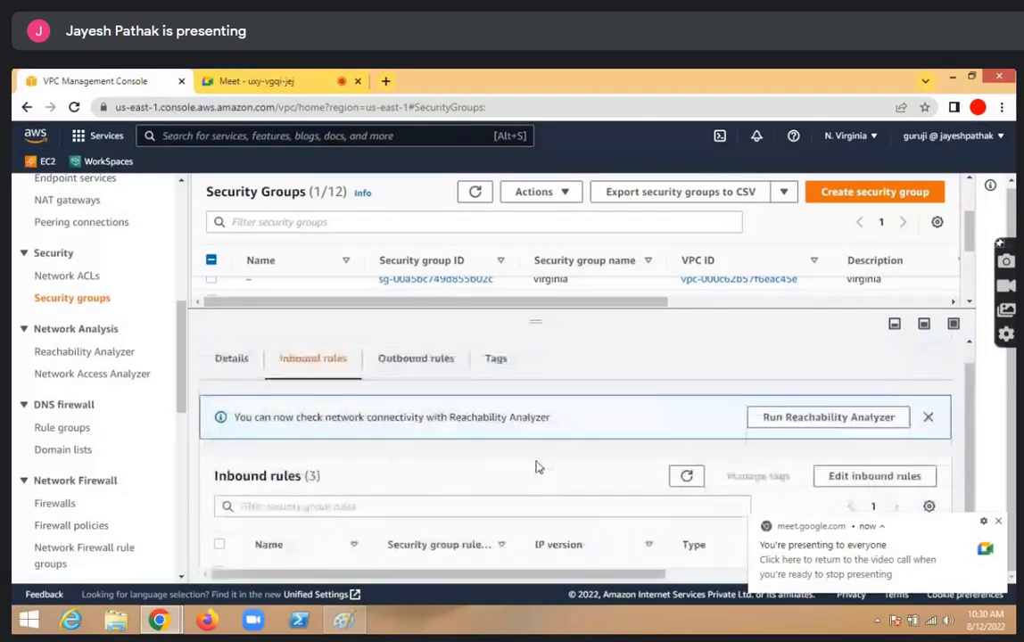
{"action": "scroll", "coordinate": [540, 466], "scroll_direction": "down", "scroll_amount": 1}
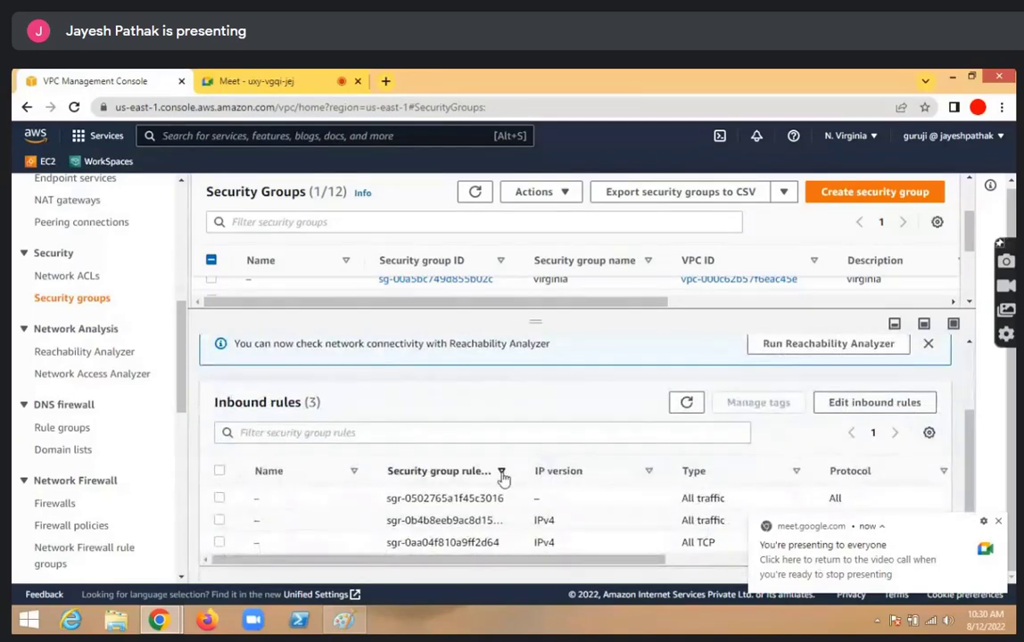
{"action": "scroll", "coordinate": [461, 438], "scroll_direction": "up", "scroll_amount": 1}
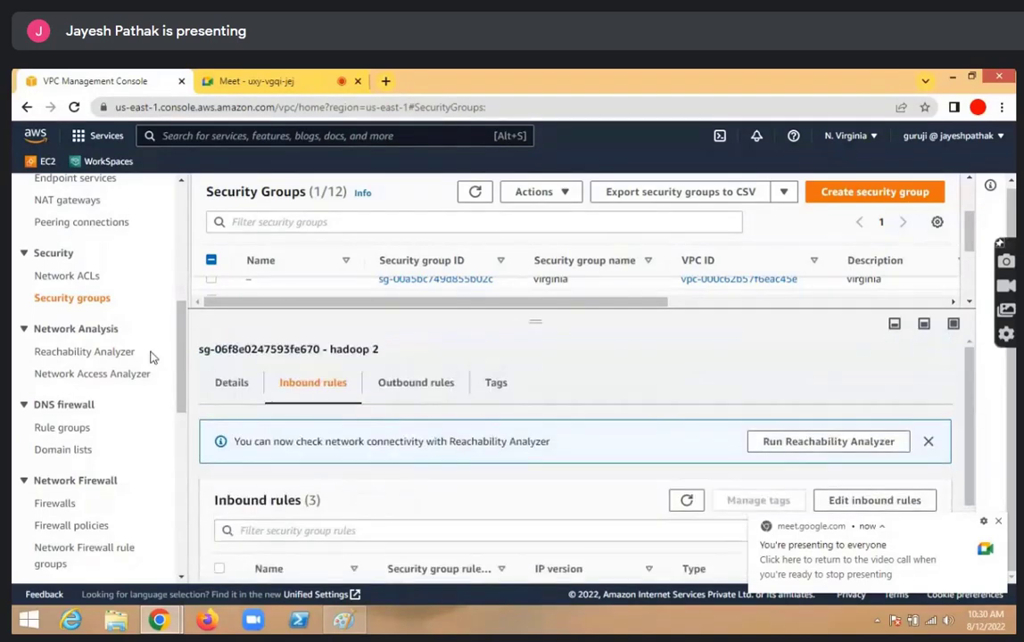
{"action": "scroll", "coordinate": [512, 436], "scroll_direction": "down", "scroll_amount": 1}
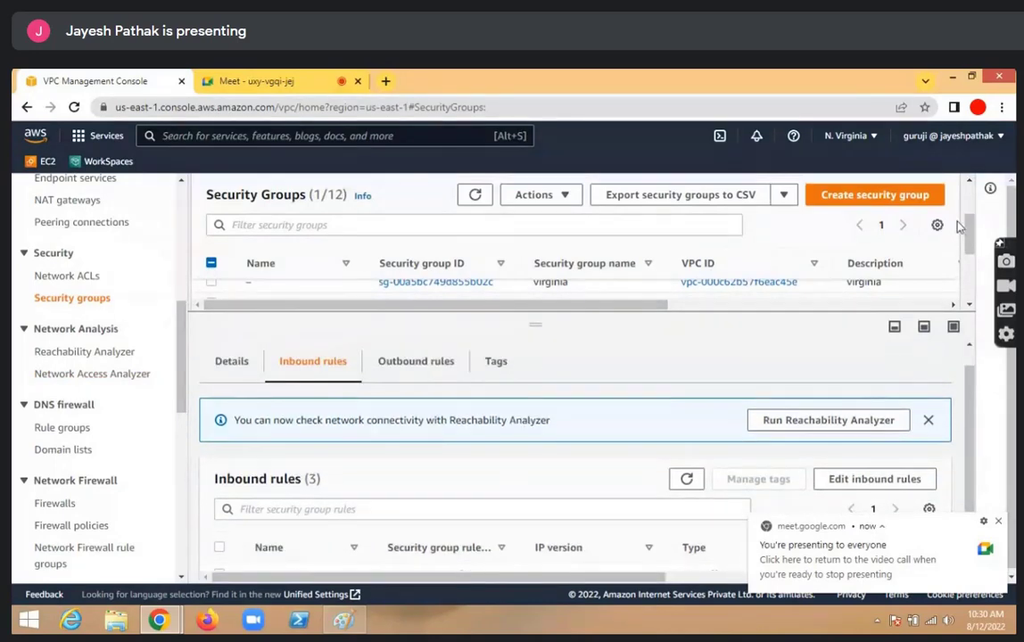
{"action": "scroll", "coordinate": [968, 239], "scroll_direction": "up", "scroll_amount": 2}
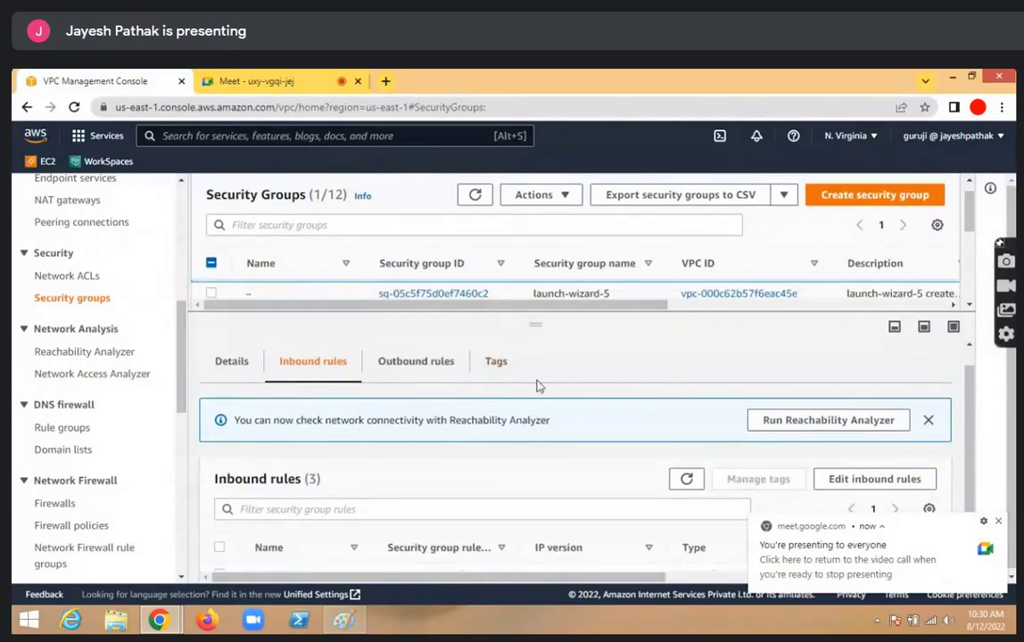
{"action": "left_click_drag", "start_coordinate": [535, 324], "coordinate": [547, 593]}
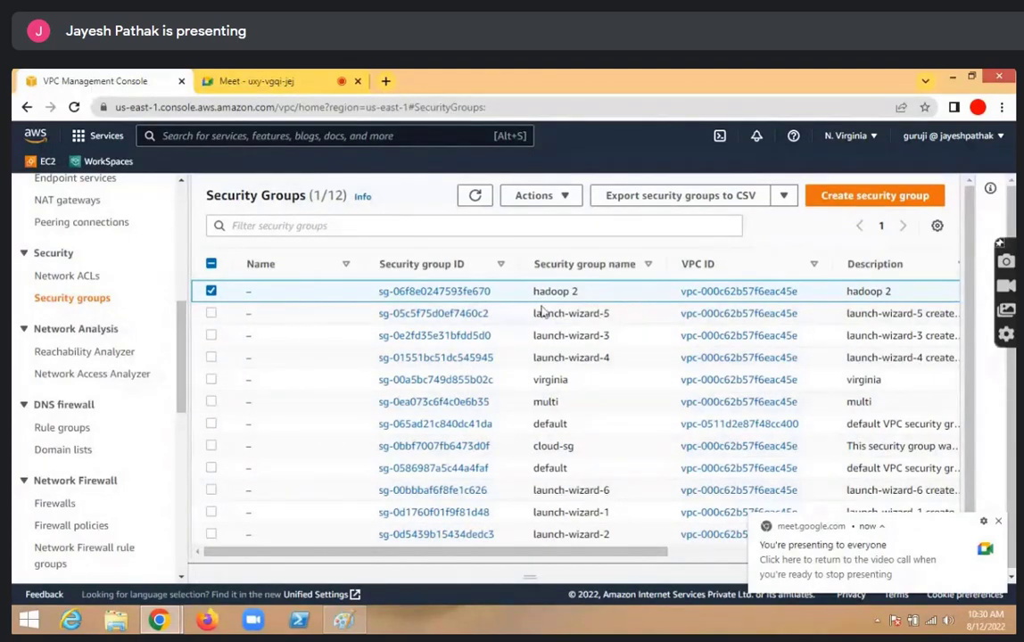
Look at the network ACLs page and the security options, with Network Analysis collapsed, and return to the security groups list
{"action": "left_click", "coordinate": [55, 327]}
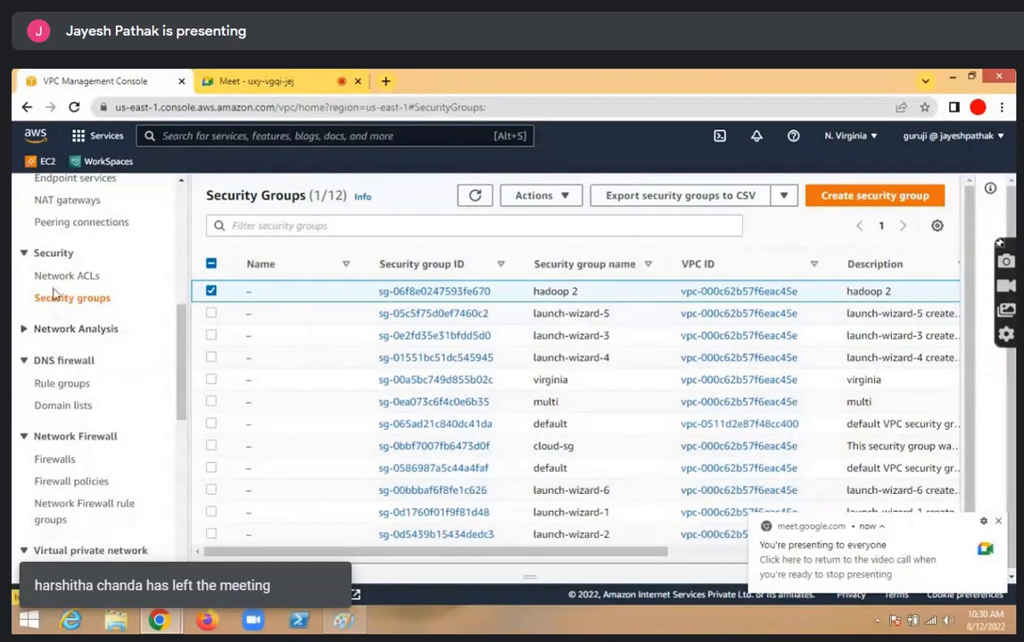
{"action": "left_click", "coordinate": [49, 275]}
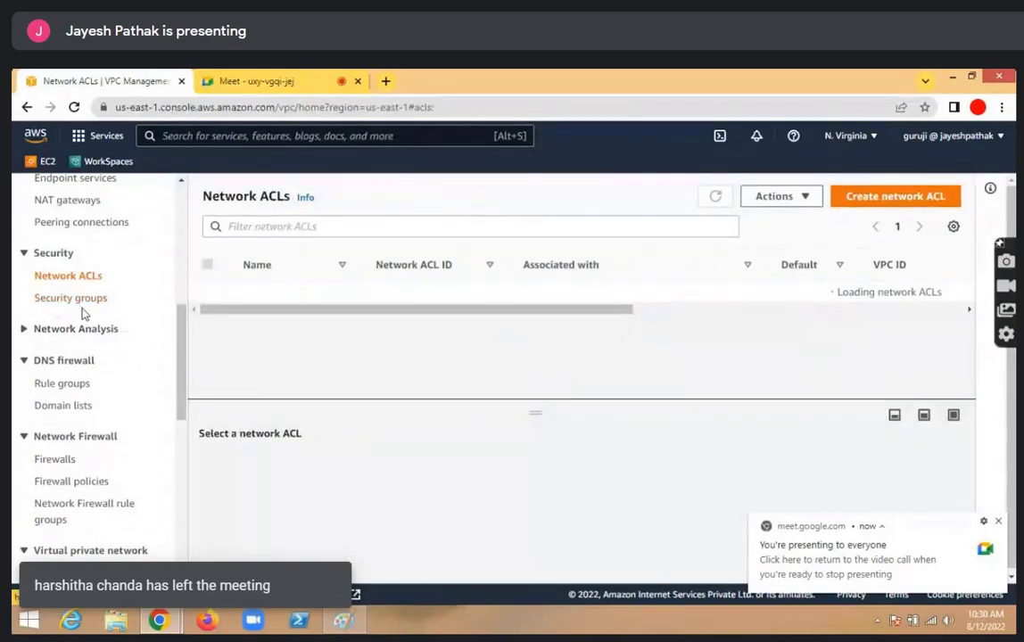
{"action": "left_click", "coordinate": [84, 303]}
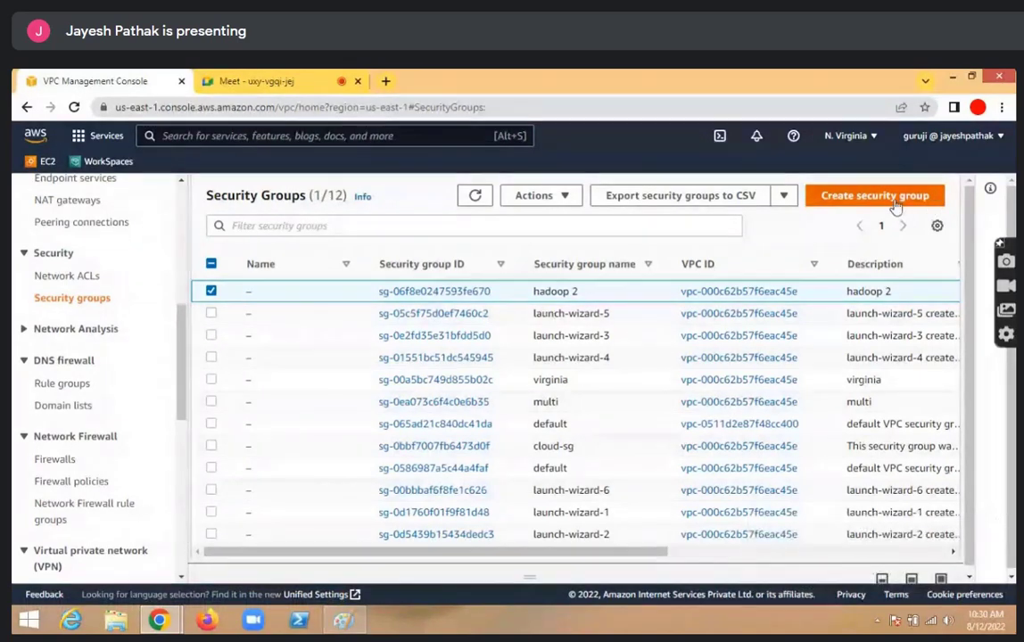
{"action": "scroll", "coordinate": [38, 411], "scroll_direction": "down", "scroll_amount": 3}
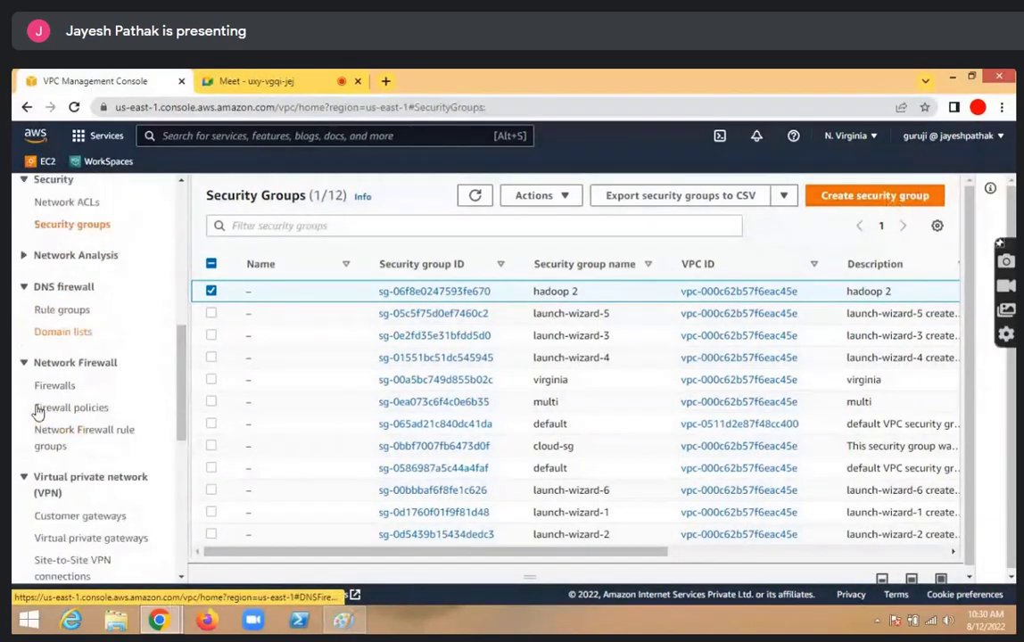
Start creating a new security group, look over its form, and name the group "my VPC-SG"
{"action": "left_click", "coordinate": [901, 197]}
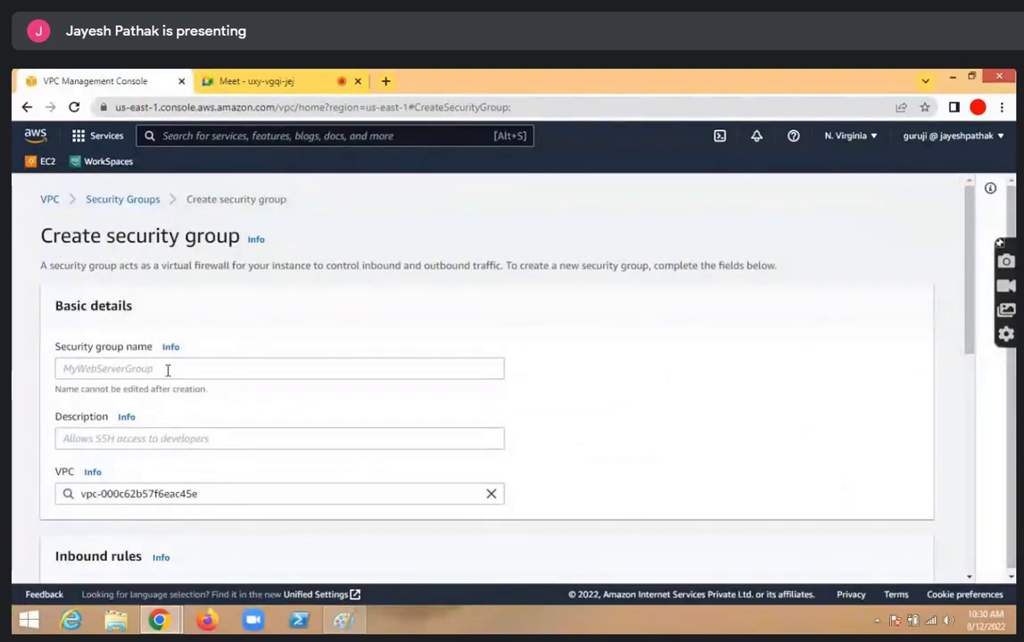
{"action": "scroll", "coordinate": [170, 373], "scroll_direction": "down", "scroll_amount": 2}
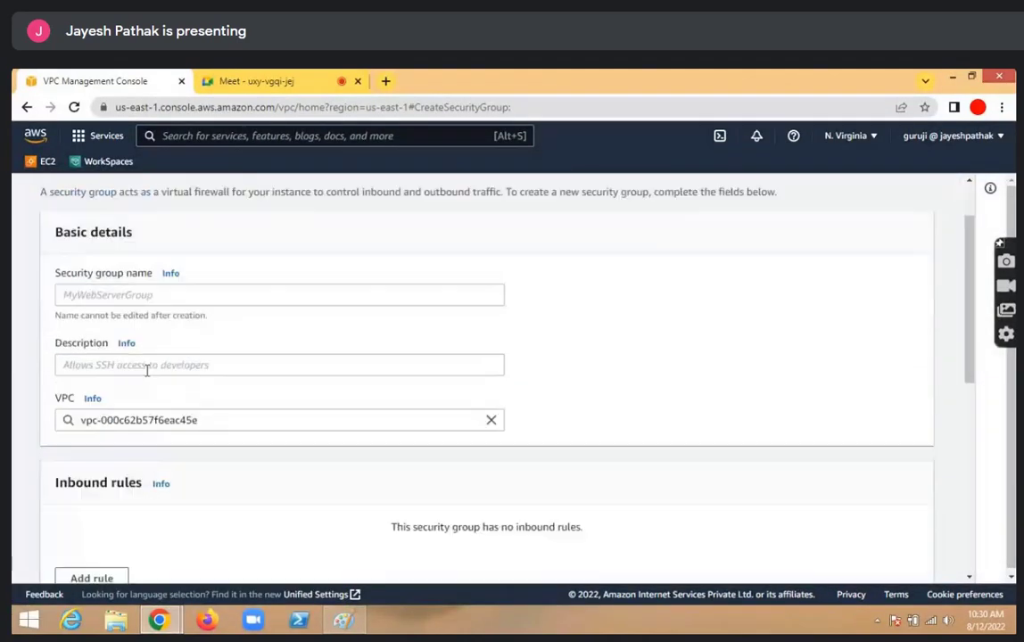
{"action": "scroll", "coordinate": [143, 379], "scroll_direction": "down", "scroll_amount": 1}
{"action": "scroll", "coordinate": [190, 487], "scroll_direction": "up", "scroll_amount": 1}
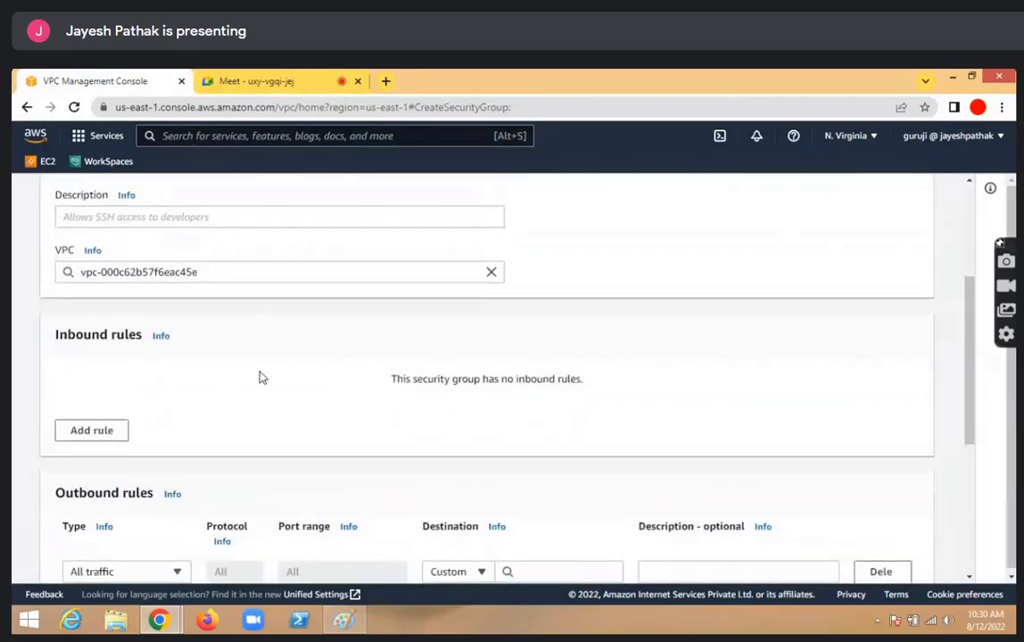
{"action": "scroll", "coordinate": [260, 376], "scroll_direction": "up", "scroll_amount": 2}
{"action": "scroll", "coordinate": [261, 376], "scroll_direction": "up", "scroll_amount": 1}
{"action": "left_click", "coordinate": [209, 293]}
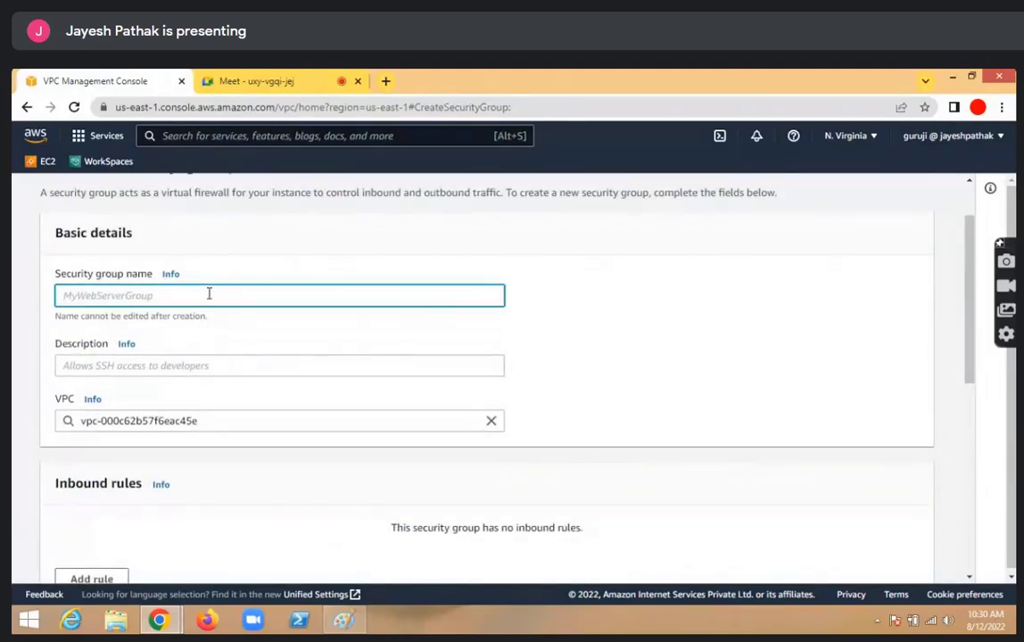
{"action": "type", "text": "my VPC-SG"}
Copy the security group's name into its description so that it reads "my VPC-SG"
{"action": "left_click", "coordinate": [185, 370]}
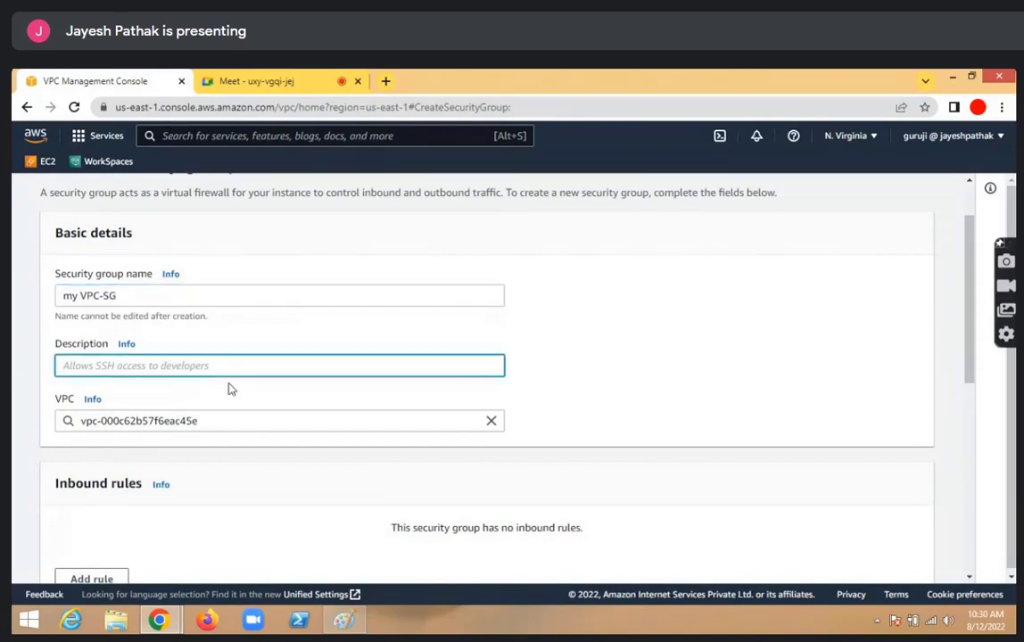
{"action": "left_click_drag", "start_coordinate": [122, 296], "coordinate": [28, 271]}
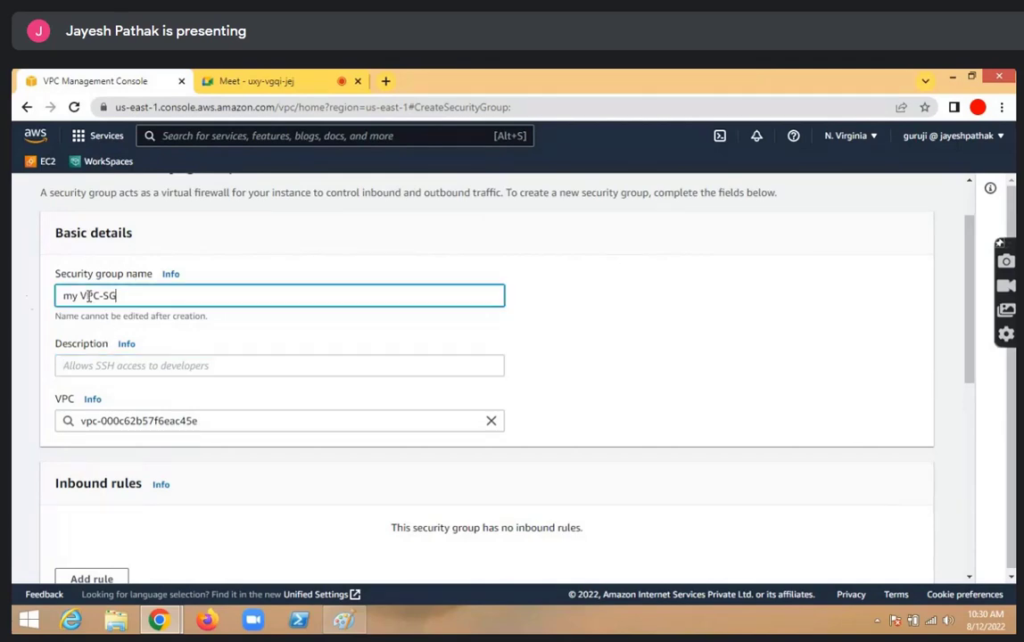
{"action": "right_click", "coordinate": [88, 286]}
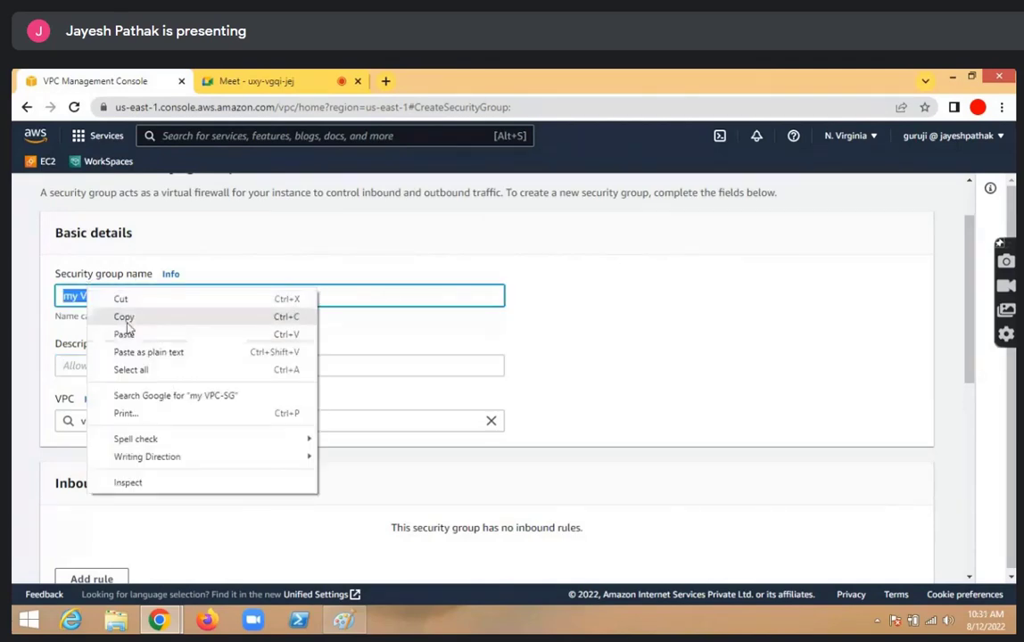
{"action": "left_click", "coordinate": [116, 318]}
{"action": "left_click", "coordinate": [123, 366]}
{"action": "right_click", "coordinate": [121, 368]}
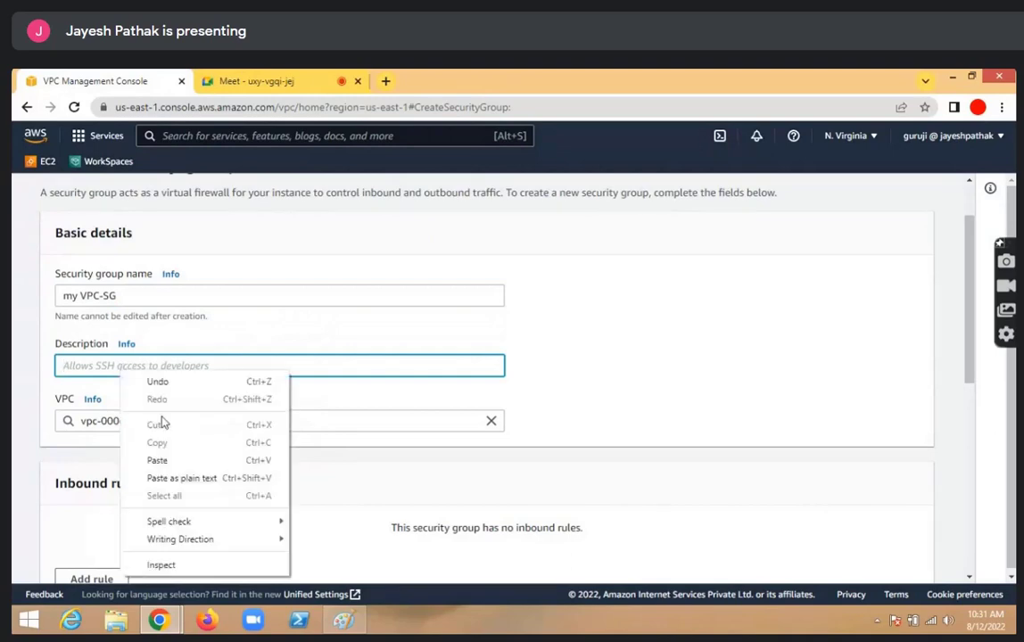
{"action": "left_click", "coordinate": [165, 467]}
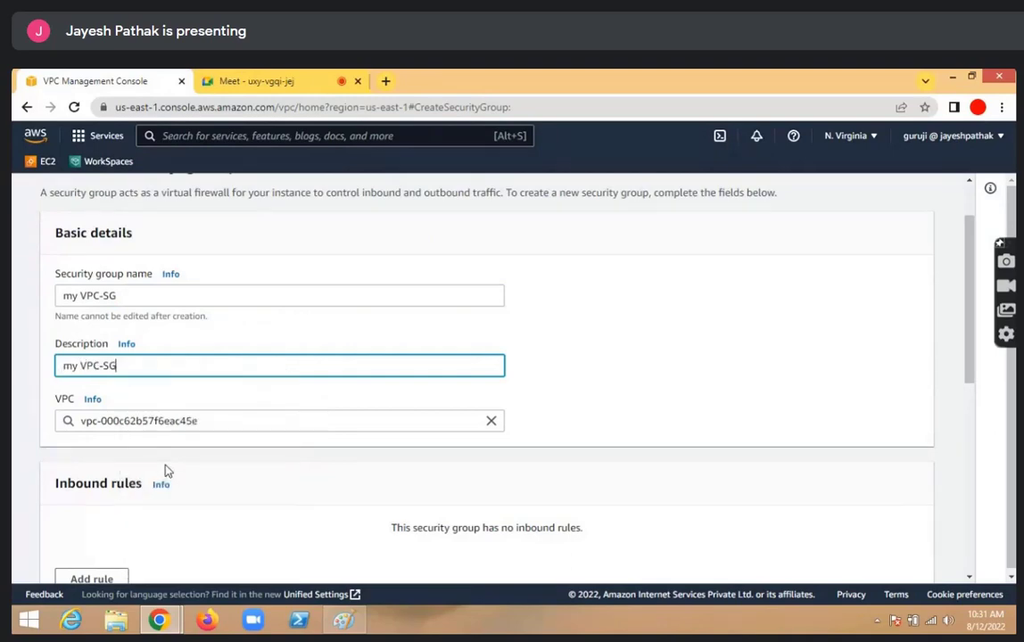
Look over the rest of the security group form and add three inbound rules
{"action": "scroll", "coordinate": [195, 430], "scroll_direction": "down", "scroll_amount": 1}
{"action": "scroll", "coordinate": [277, 384], "scroll_direction": "down", "scroll_amount": 1}
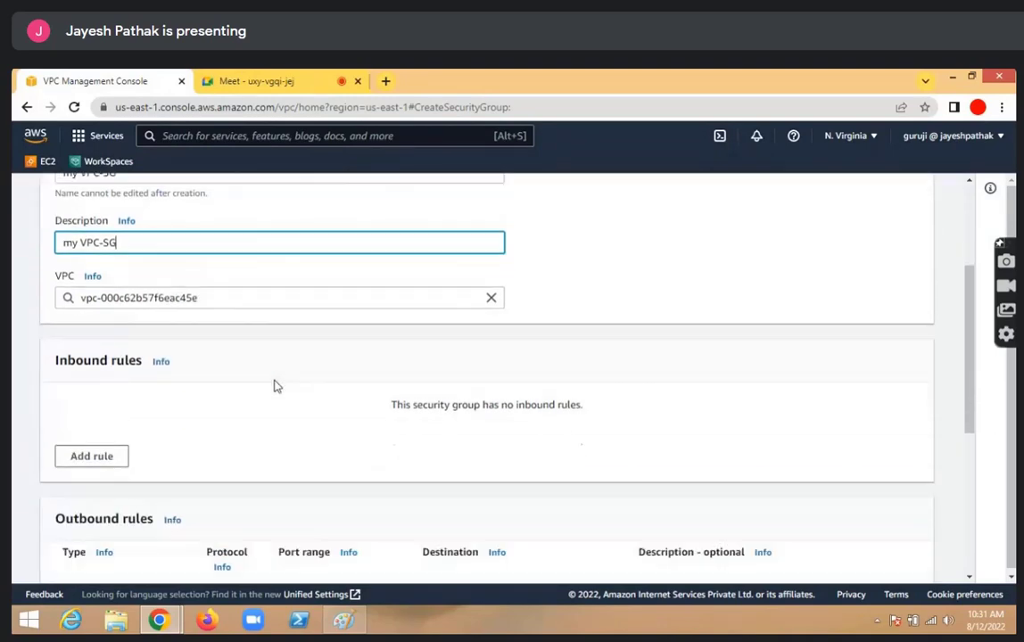
{"action": "scroll", "coordinate": [154, 377], "scroll_direction": "down", "scroll_amount": 2}
{"action": "scroll", "coordinate": [153, 373], "scroll_direction": "down", "scroll_amount": 2}
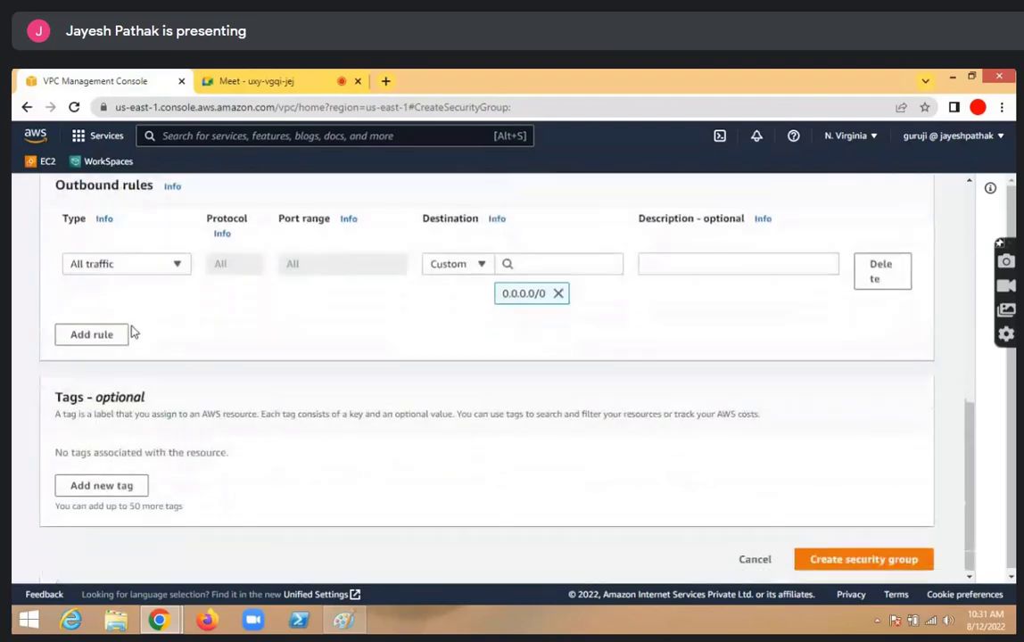
{"action": "scroll", "coordinate": [132, 331], "scroll_direction": "up", "scroll_amount": 1}
{"action": "scroll", "coordinate": [132, 331], "scroll_direction": "up", "scroll_amount": 3}
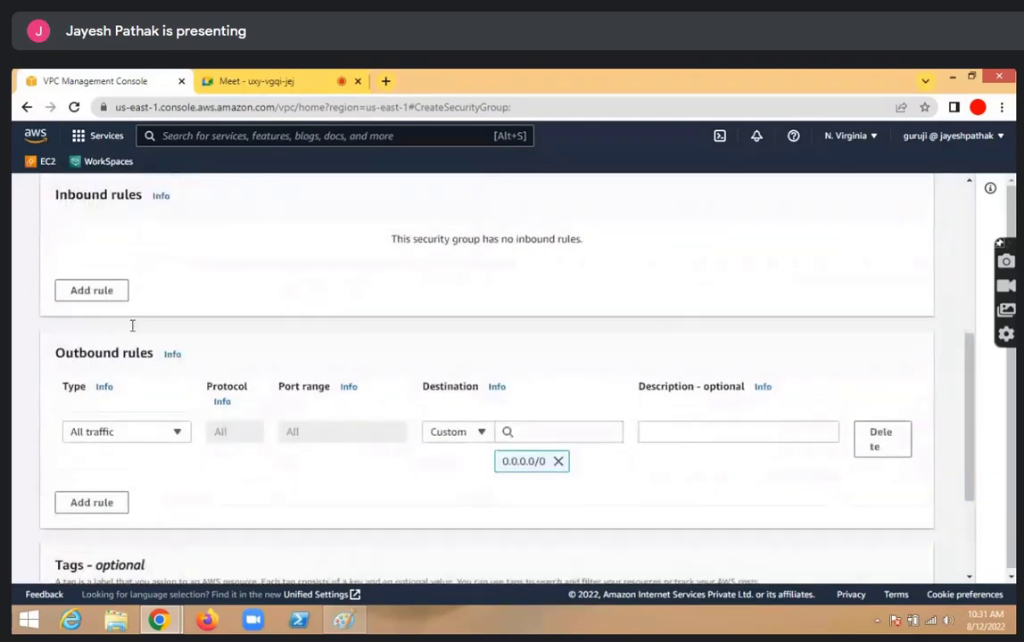
{"action": "left_click", "coordinate": [100, 469]}
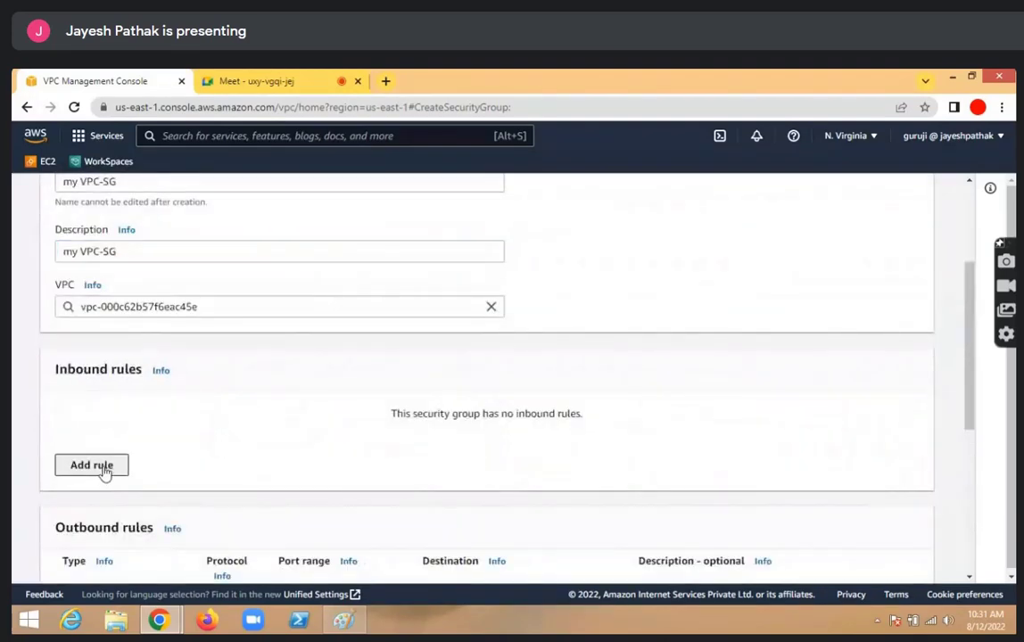
{"action": "left_click", "coordinate": [88, 507]}
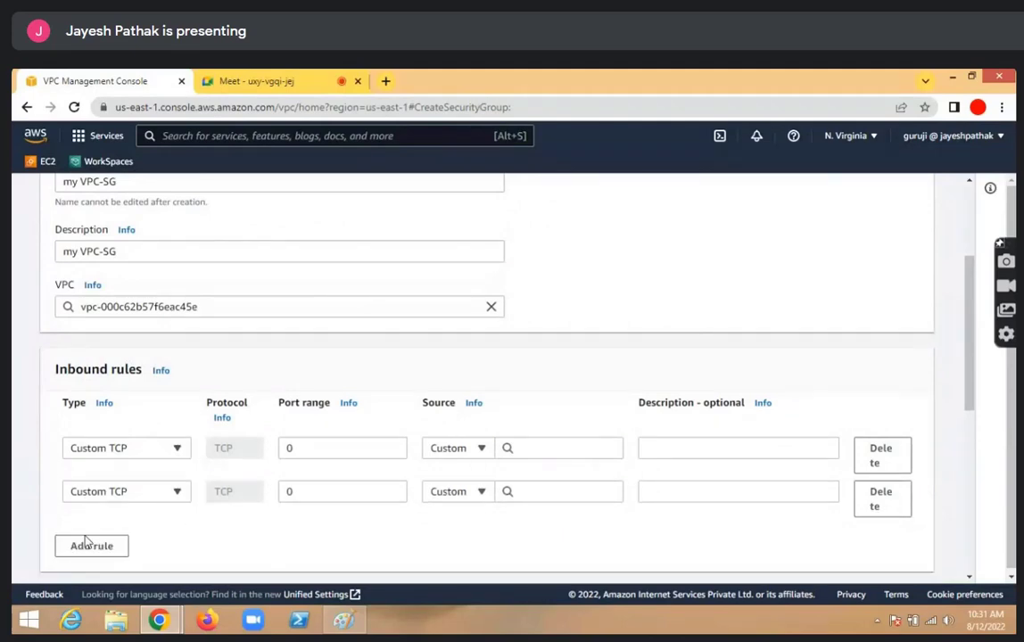
{"action": "left_click", "coordinate": [85, 546]}
Set the first inbound rule to All traffic with My IP as its source
{"action": "left_click", "coordinate": [179, 450]}
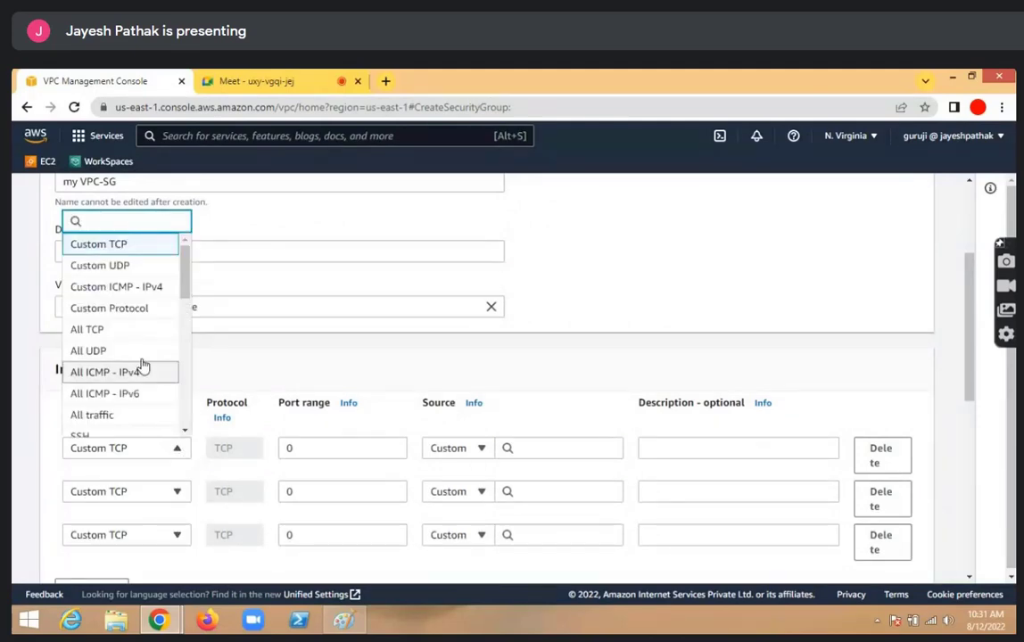
{"action": "scroll", "coordinate": [149, 378], "scroll_direction": "down", "scroll_amount": 3}
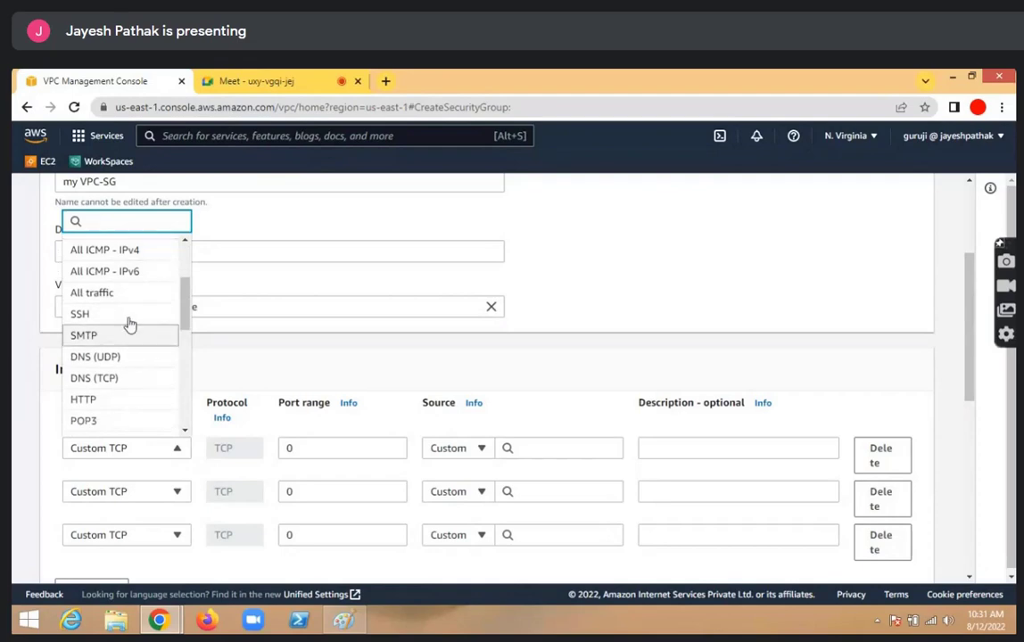
{"action": "left_click", "coordinate": [128, 306]}
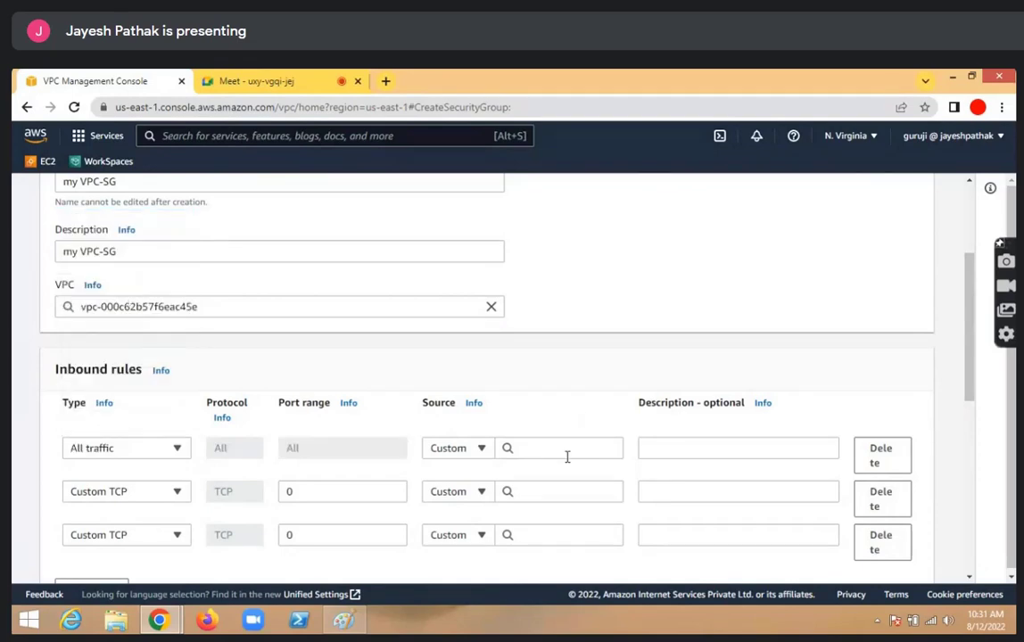
{"action": "left_click", "coordinate": [464, 451]}
{"action": "left_click", "coordinate": [455, 428]}
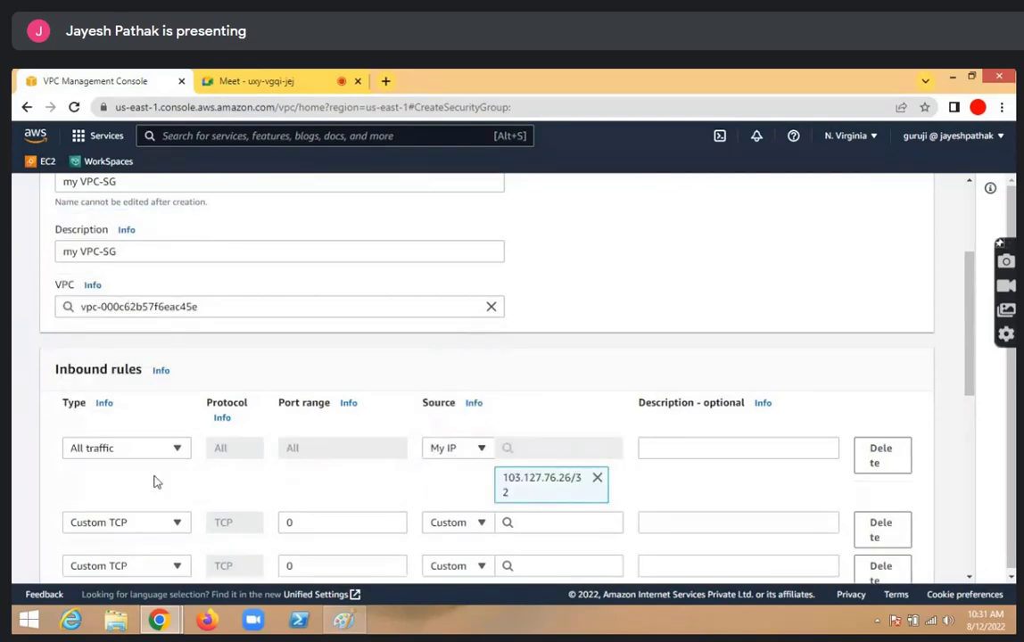
Try to set the second inbound rule to All traffic with a custom source found by searching for "my"
{"action": "left_click", "coordinate": [151, 530]}
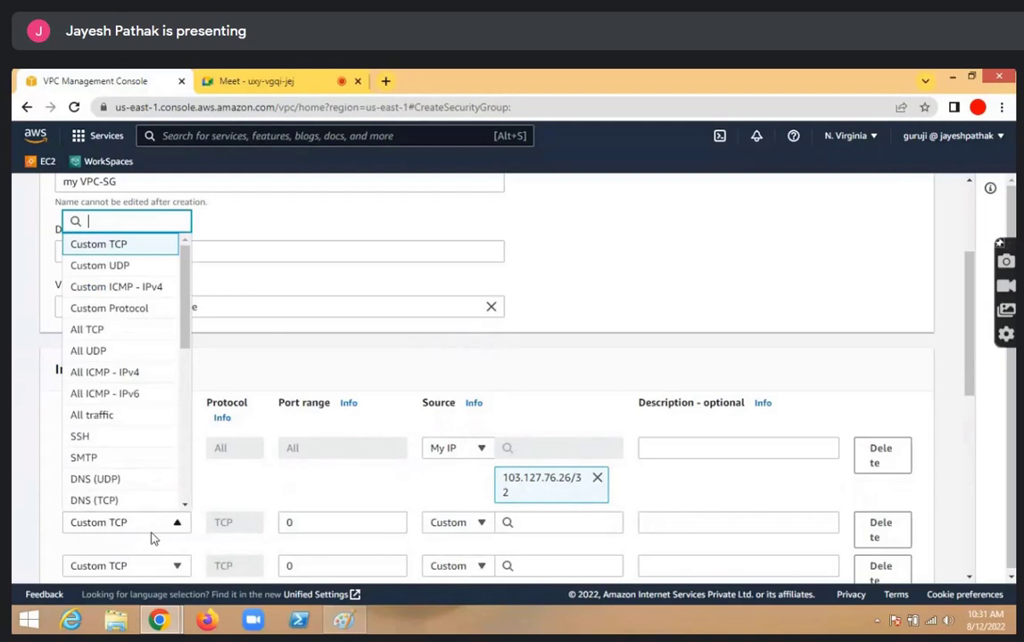
{"action": "left_click", "coordinate": [121, 417]}
{"action": "left_click", "coordinate": [454, 525]}
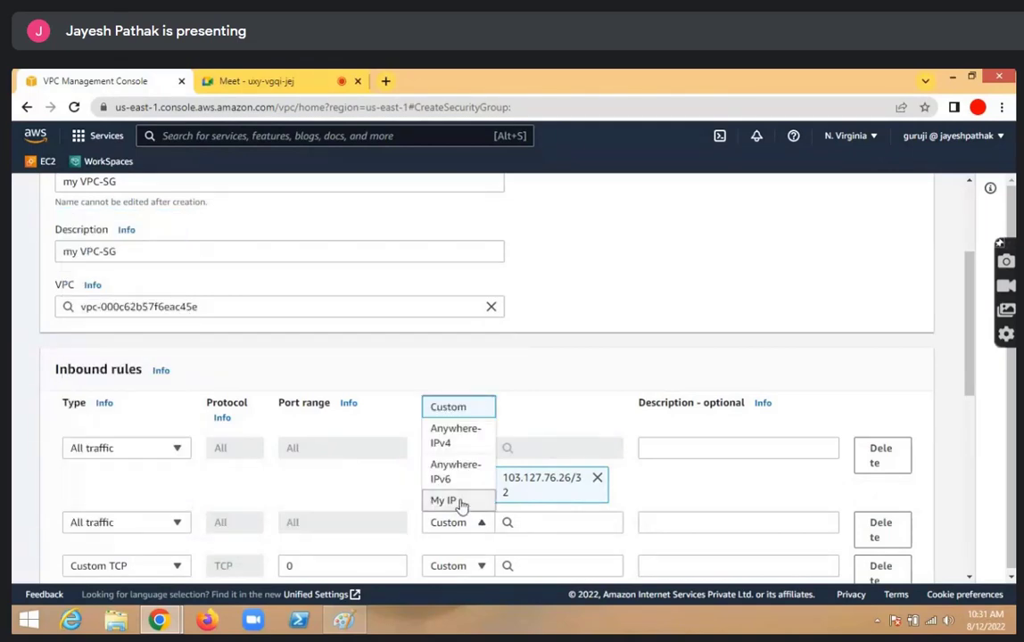
{"action": "left_click", "coordinate": [536, 524]}
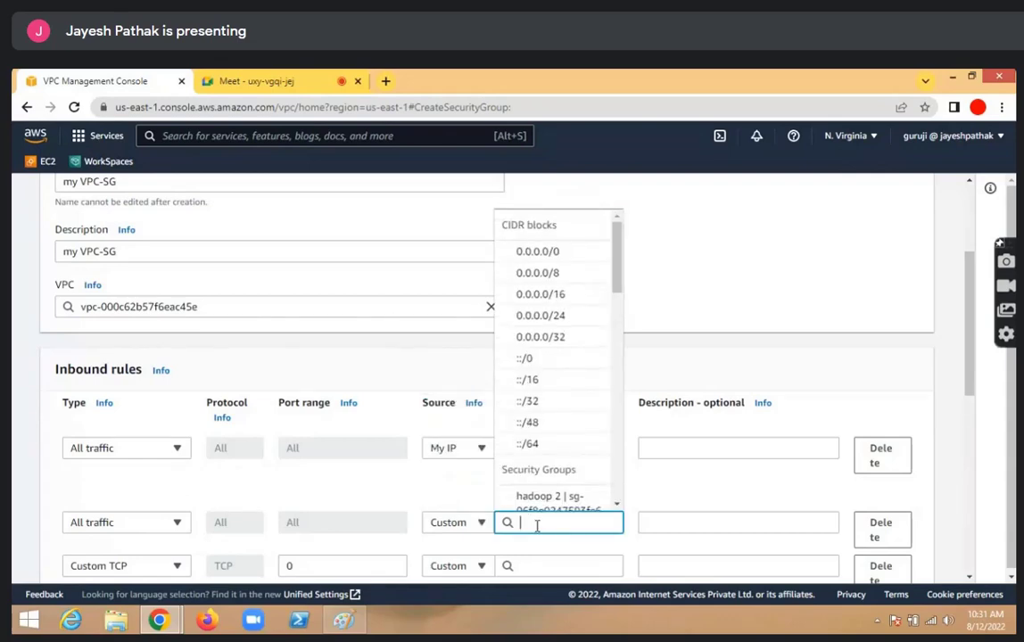
{"action": "type", "text": "my"}
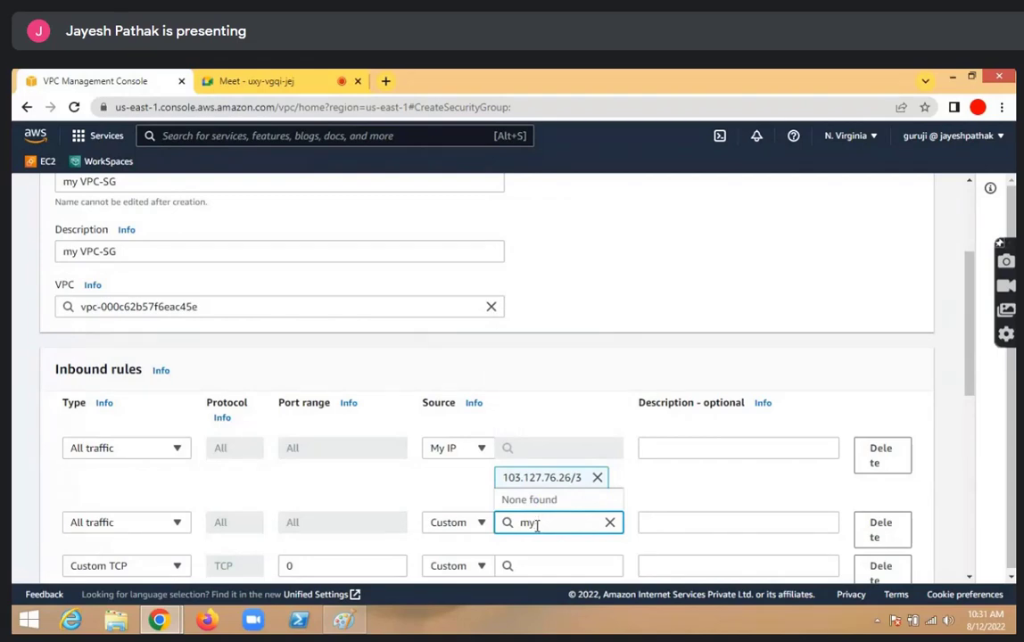
{"action": "key", "text": "BackSpace"}
{"action": "key", "text": "BackSpace"}
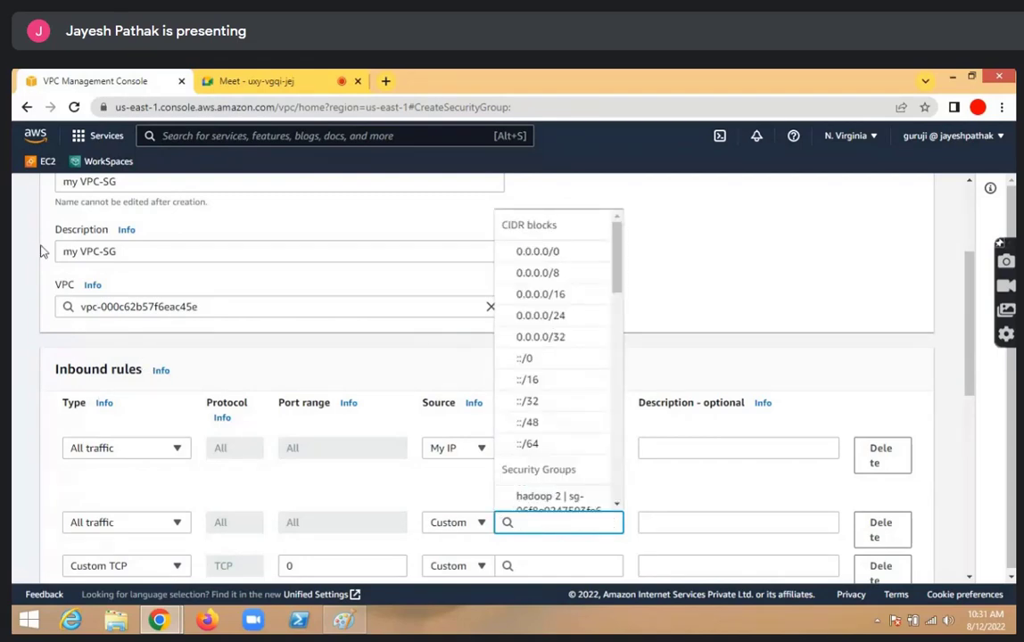
Delete the second inbound rule and set the remaining Custom TCP rule to All TCP with My IP as its source
{"action": "left_click", "coordinate": [897, 540]}
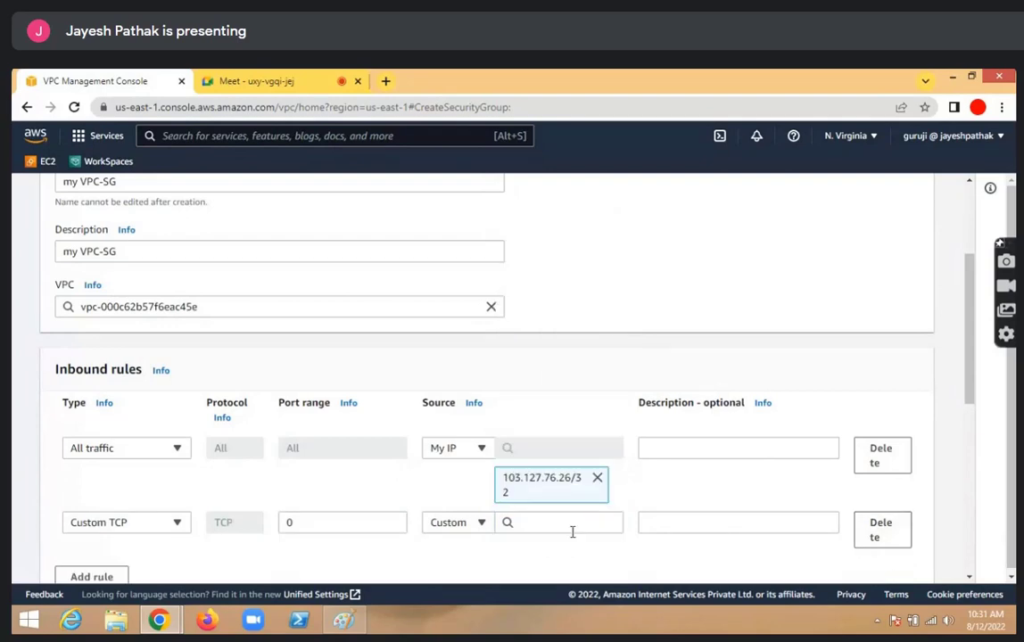
{"action": "left_click", "coordinate": [176, 524]}
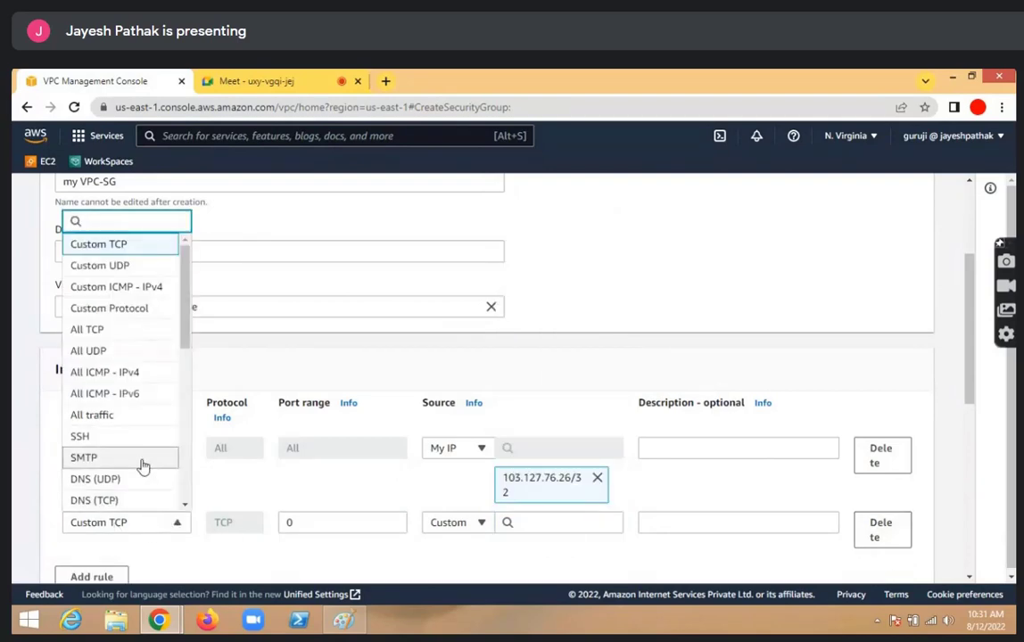
{"action": "left_click", "coordinate": [111, 330]}
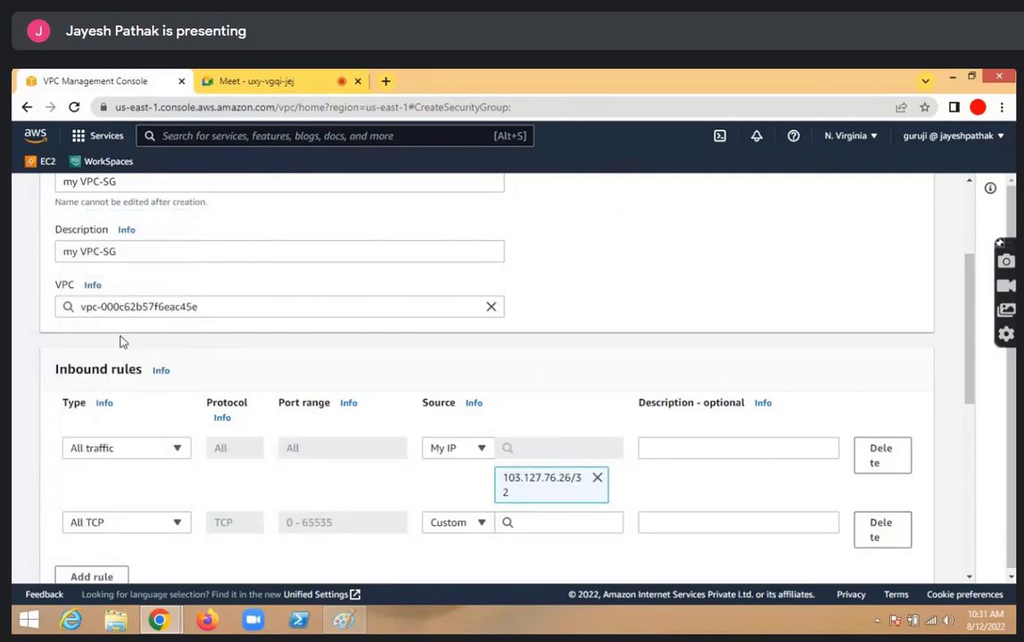
{"action": "left_click", "coordinate": [477, 526]}
{"action": "left_click", "coordinate": [436, 502]}
Keep the default outbound rule and create the security group
{"action": "scroll", "coordinate": [435, 499], "scroll_direction": "down", "scroll_amount": 2}
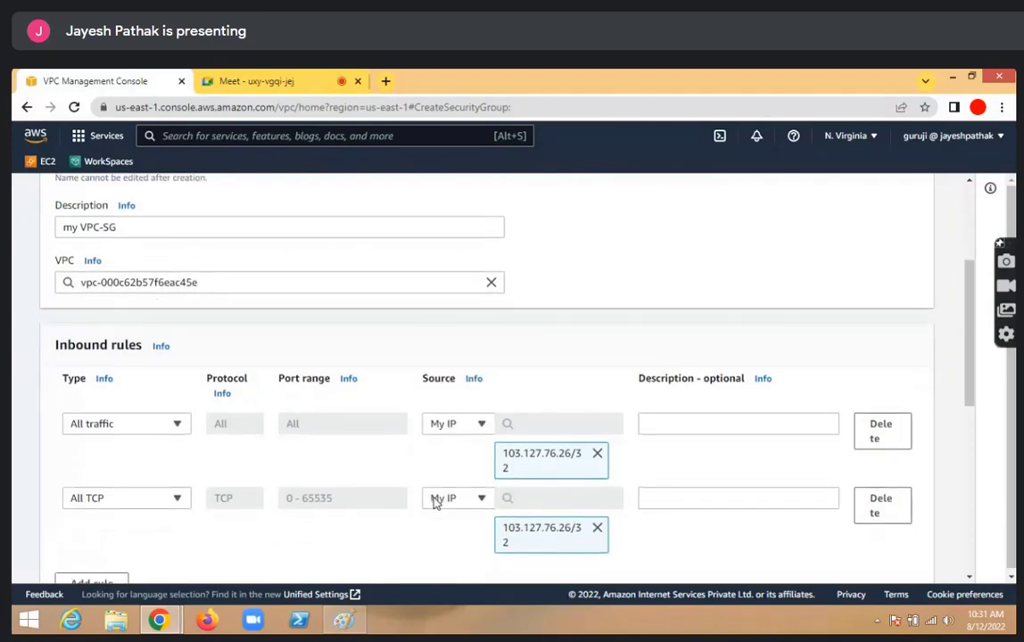
{"action": "scroll", "coordinate": [485, 455], "scroll_direction": "down", "scroll_amount": 4}
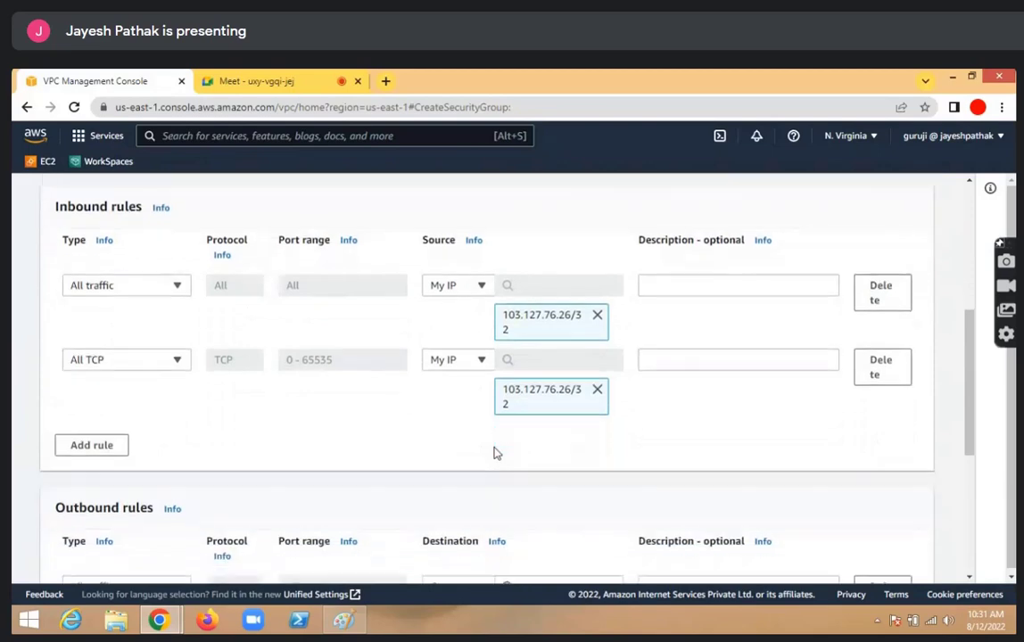
{"action": "scroll", "coordinate": [598, 407], "scroll_direction": "down", "scroll_amount": 3}
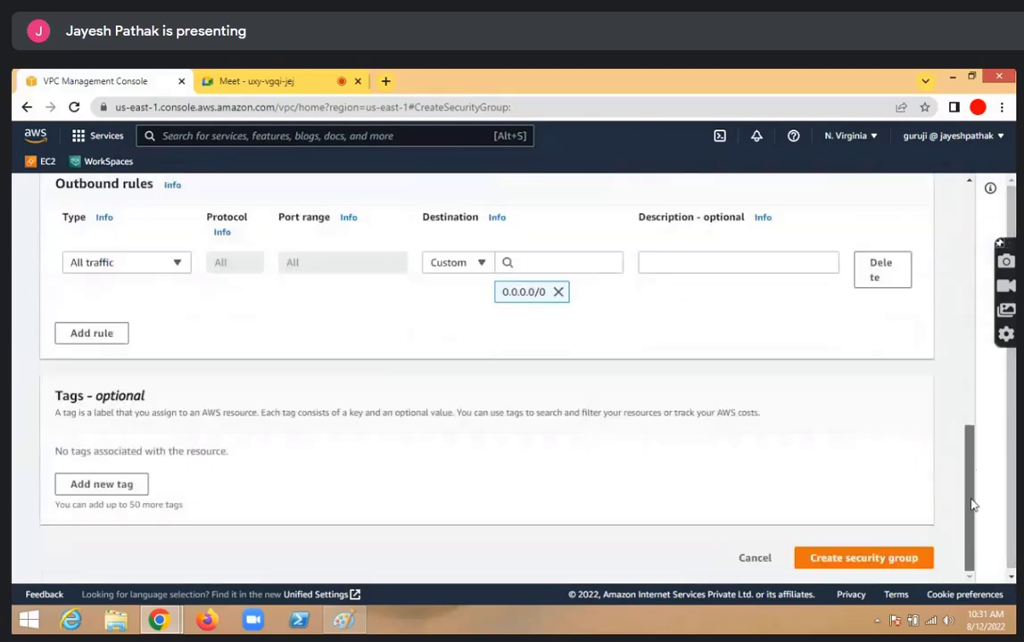
{"action": "left_click", "coordinate": [863, 559]}
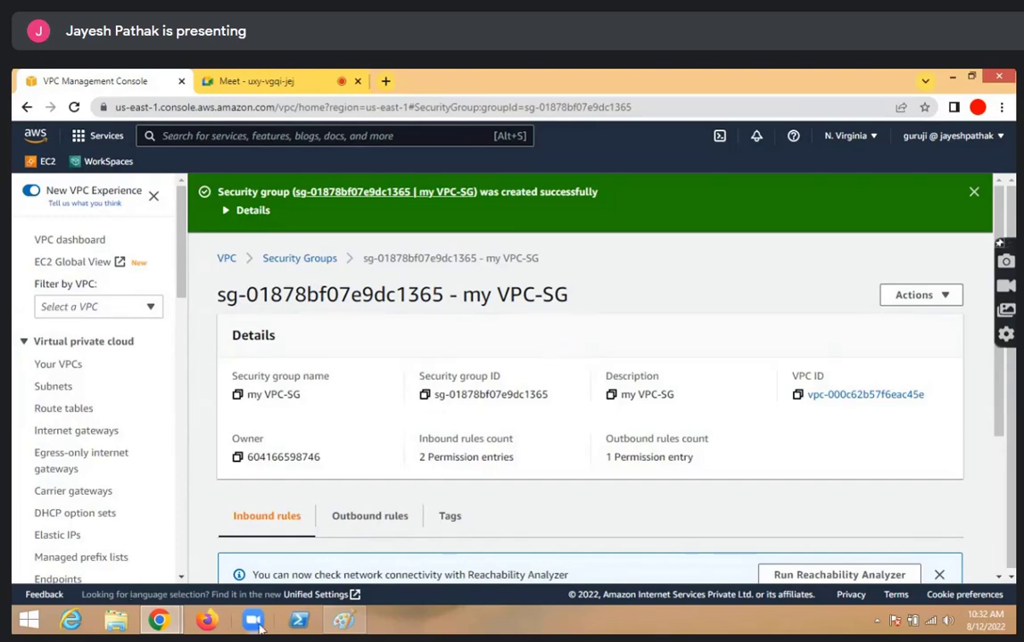
Switch to Paint and erase the whole existing drawing to get a blank canvas
{"action": "left_click", "coordinate": [344, 620]}
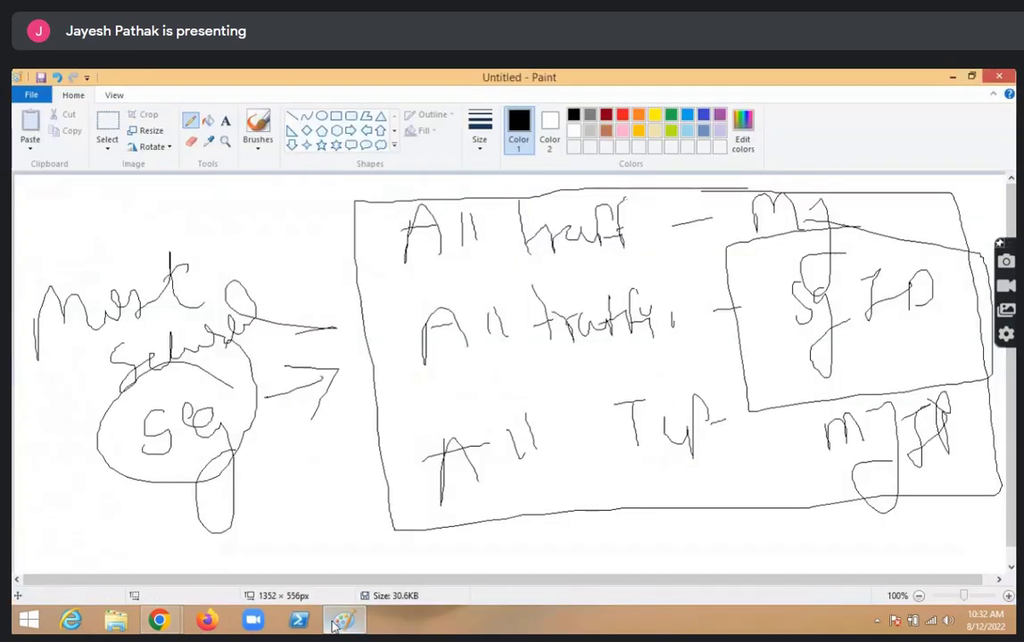
{"action": "key", "text": "ctrl+a"}
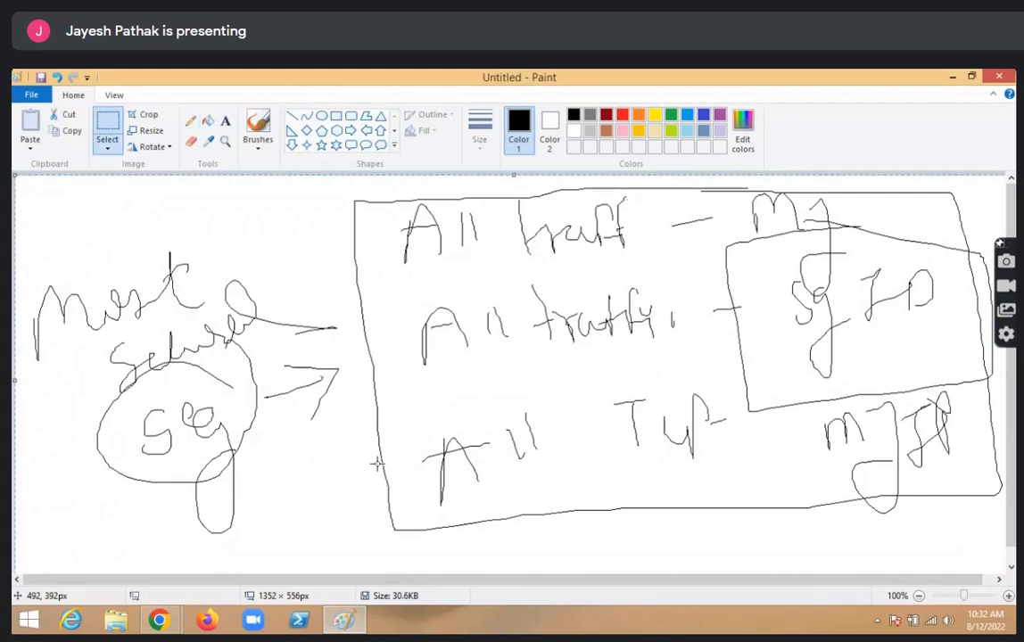
{"action": "key", "text": "Delete"}
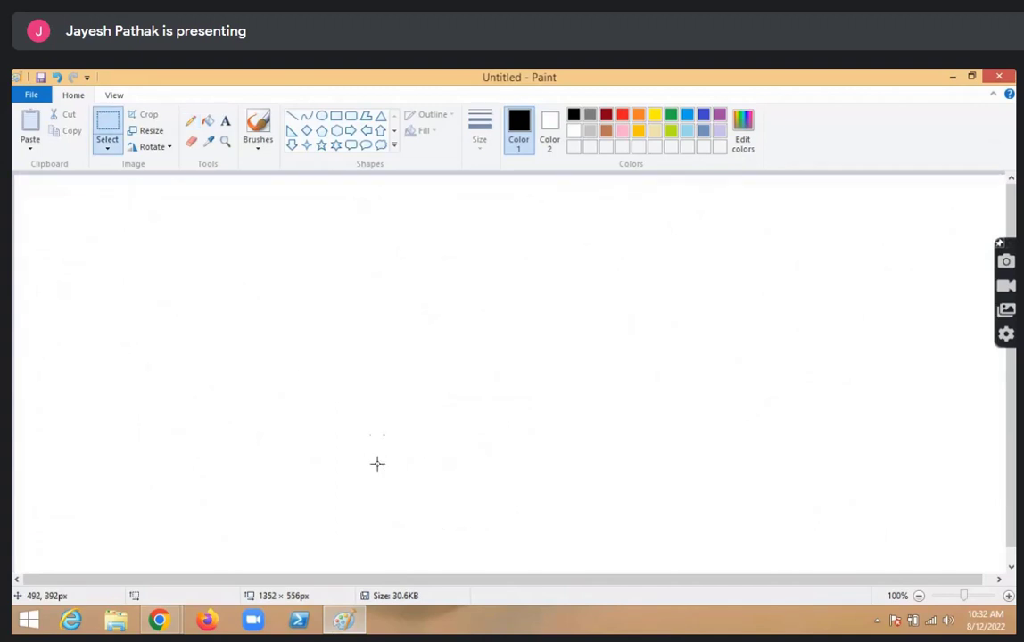
Draw eight small rectangles in two rows of four and enclose them in a rectangle about 783 × 406 px
{"action": "left_click", "coordinate": [336, 116]}
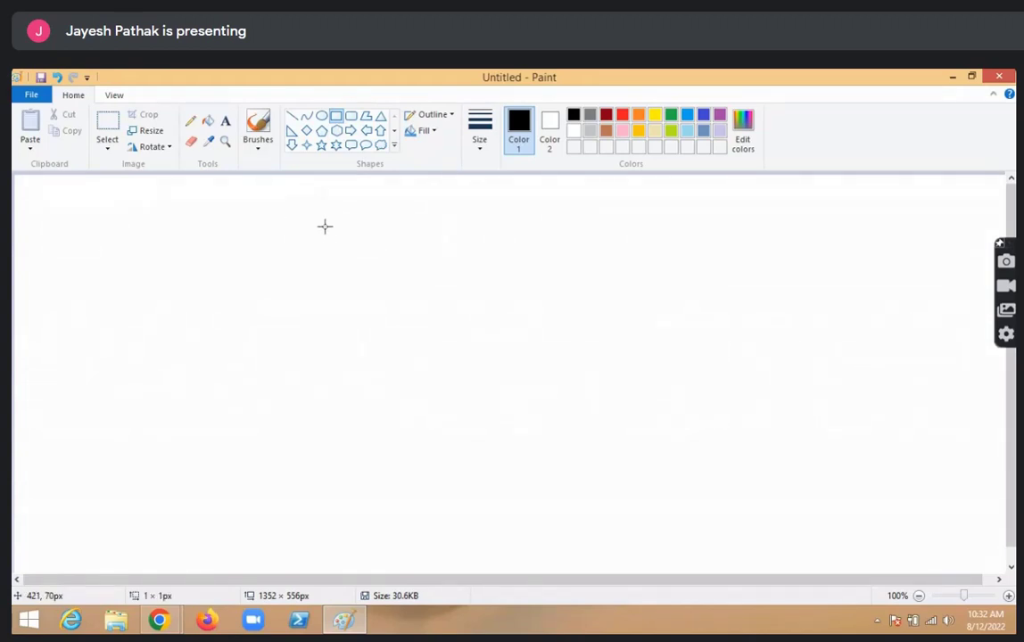
{"action": "left_click_drag", "start_coordinate": [324, 227], "coordinate": [406, 308]}
{"action": "left_click_drag", "start_coordinate": [450, 232], "coordinate": [518, 324]}
{"action": "left_click_drag", "start_coordinate": [577, 227], "coordinate": [661, 322]}
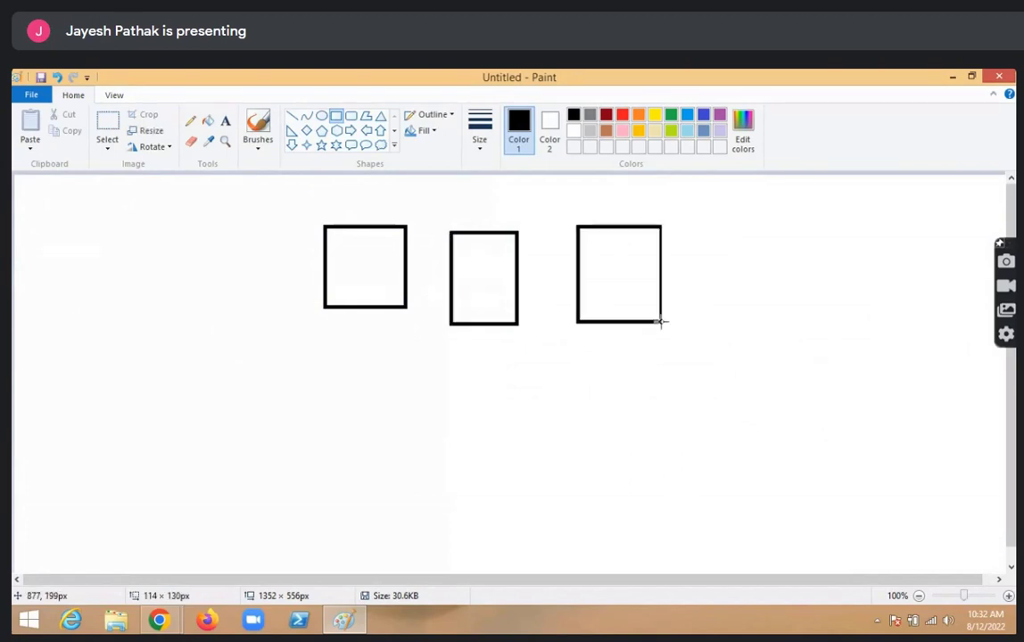
{"action": "left_click_drag", "start_coordinate": [715, 234], "coordinate": [791, 309]}
{"action": "left_click_drag", "start_coordinate": [351, 356], "coordinate": [422, 416]}
{"action": "left_click_drag", "start_coordinate": [456, 373], "coordinate": [538, 428]}
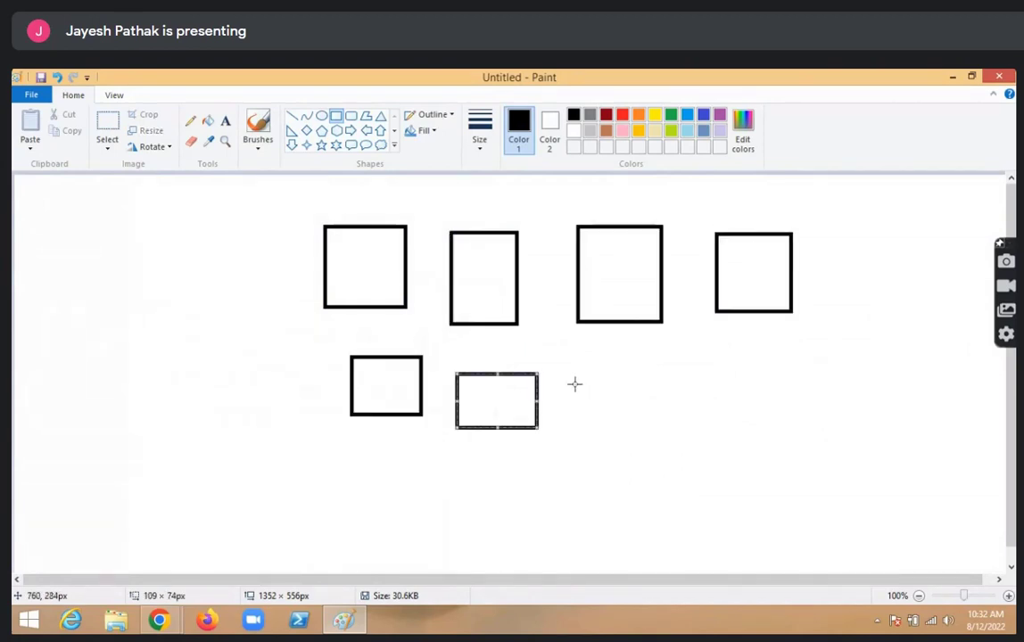
{"action": "left_click_drag", "start_coordinate": [570, 371], "coordinate": [628, 418]}
{"action": "left_click_drag", "start_coordinate": [669, 367], "coordinate": [725, 412]}
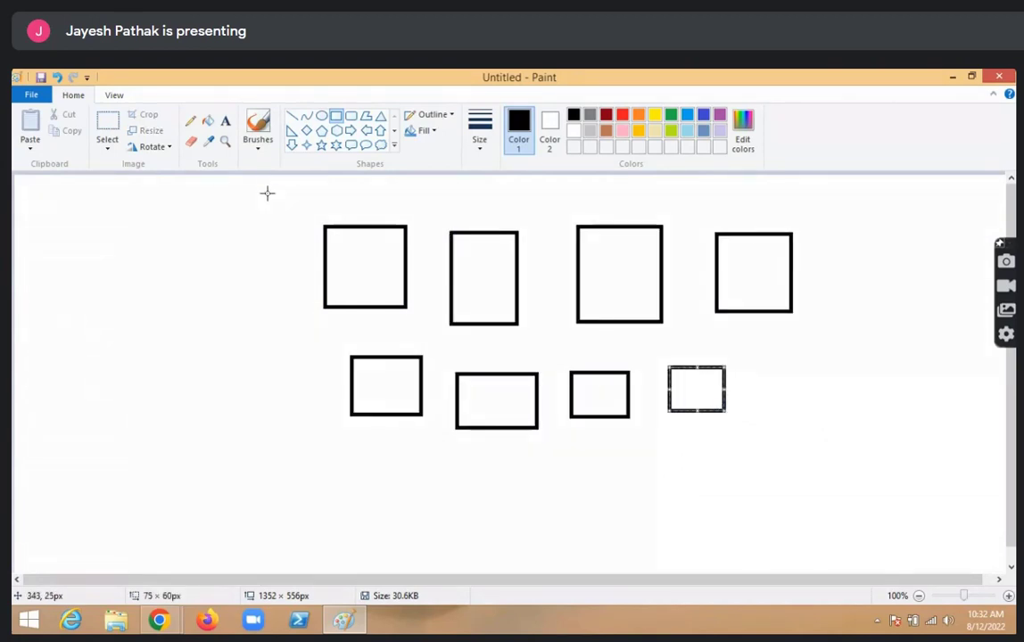
{"action": "mouse_move", "coordinate": [263, 191]}
{"action": "left_mouse_down"}
{"action": "mouse_move", "coordinate": [326, 200]}
{"action": "mouse_move", "coordinate": [665, 368]}
{"action": "mouse_move", "coordinate": [839, 491]}
{"action": "left_mouse_up"}
Pencil an arrow pointing outward from the large rectangle's left side and handwrite "Cluster" beside it
{"action": "left_click", "coordinate": [191, 121]}
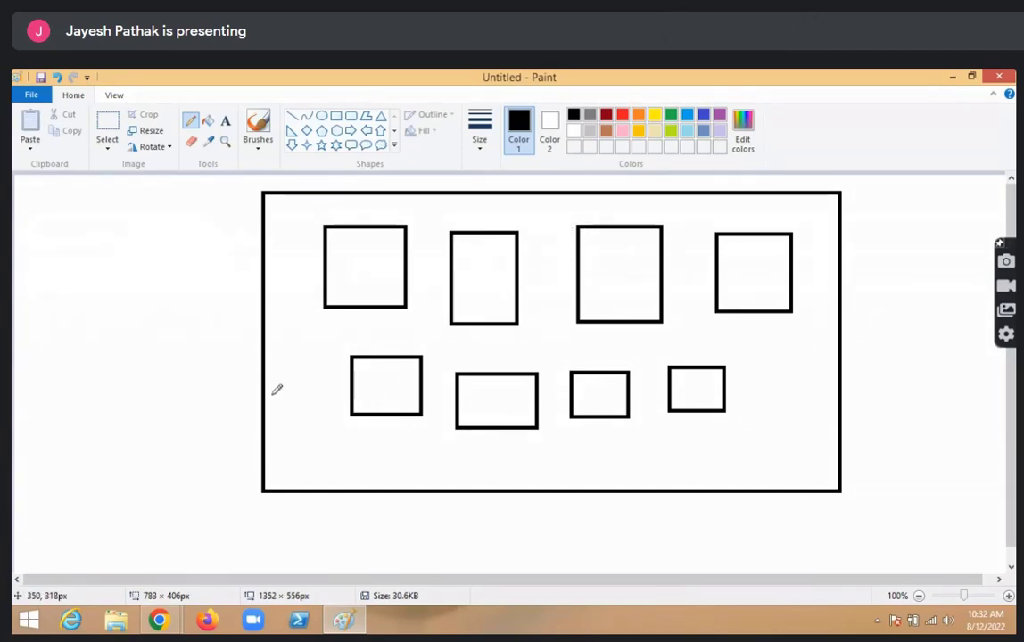
{"action": "left_click_drag", "start_coordinate": [183, 289], "coordinate": [287, 263]}
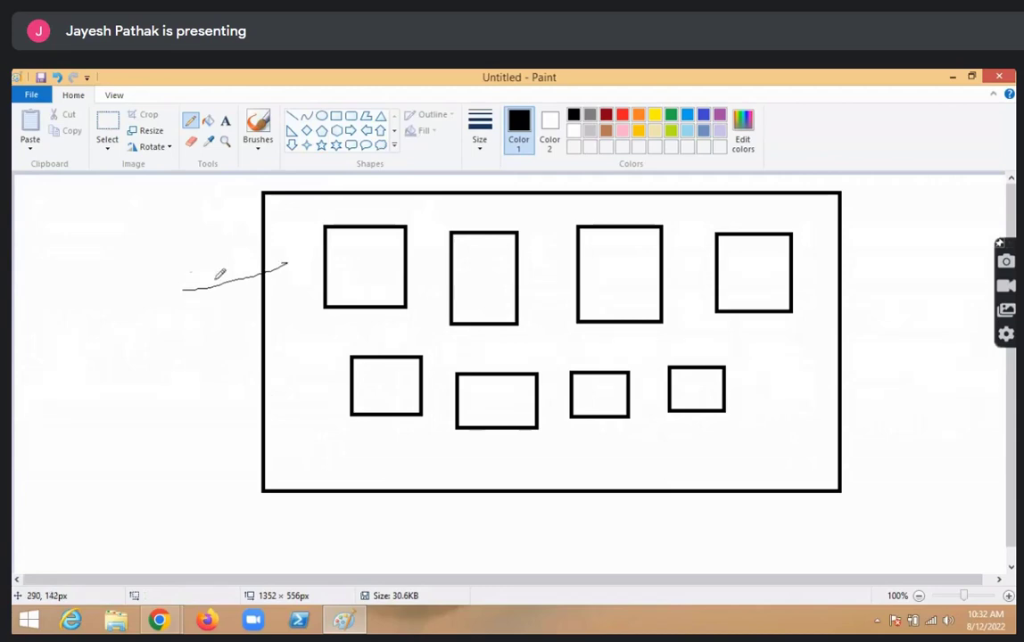
{"action": "mouse_move", "coordinate": [190, 273]}
{"action": "left_mouse_down"}
{"action": "mouse_move", "coordinate": [182, 286]}
{"action": "mouse_move", "coordinate": [192, 298]}
{"action": "left_mouse_up"}
{"action": "mouse_move", "coordinate": [99, 326]}
{"action": "left_mouse_down"}
{"action": "mouse_move", "coordinate": [114, 342]}
{"action": "mouse_move", "coordinate": [126, 325]}
{"action": "mouse_move", "coordinate": [151, 320]}
{"action": "mouse_move", "coordinate": [179, 342]}
{"action": "mouse_move", "coordinate": [165, 270]}
{"action": "mouse_move", "coordinate": [188, 302]}
{"action": "left_mouse_up"}
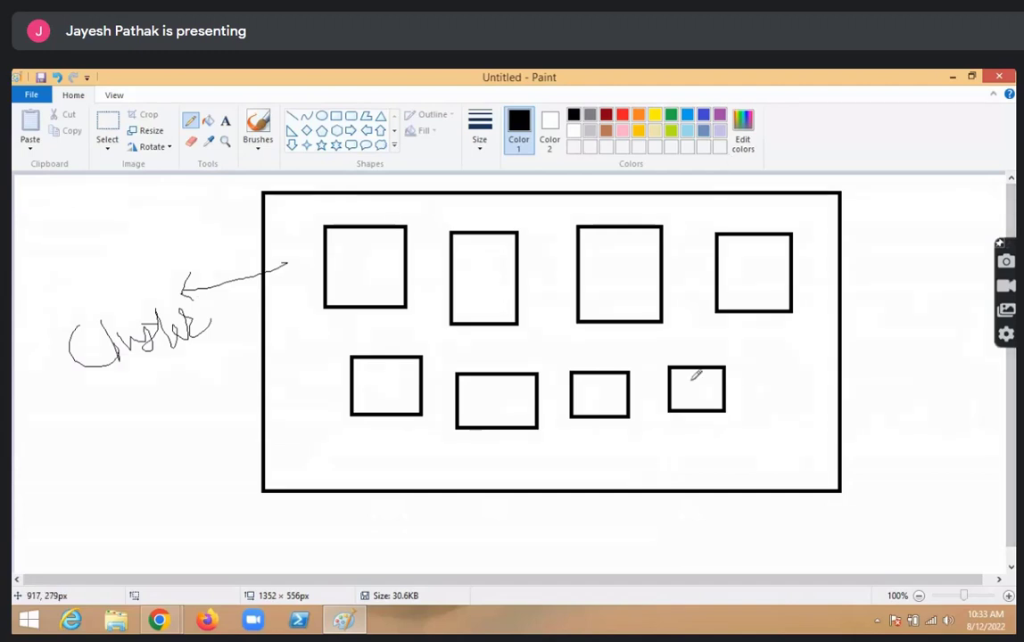
Pencil a double-headed arrow across the large rectangle's right edge and handwrite "8 node cluster" beside it
{"action": "left_click_drag", "start_coordinate": [830, 338], "coordinate": [858, 298]}
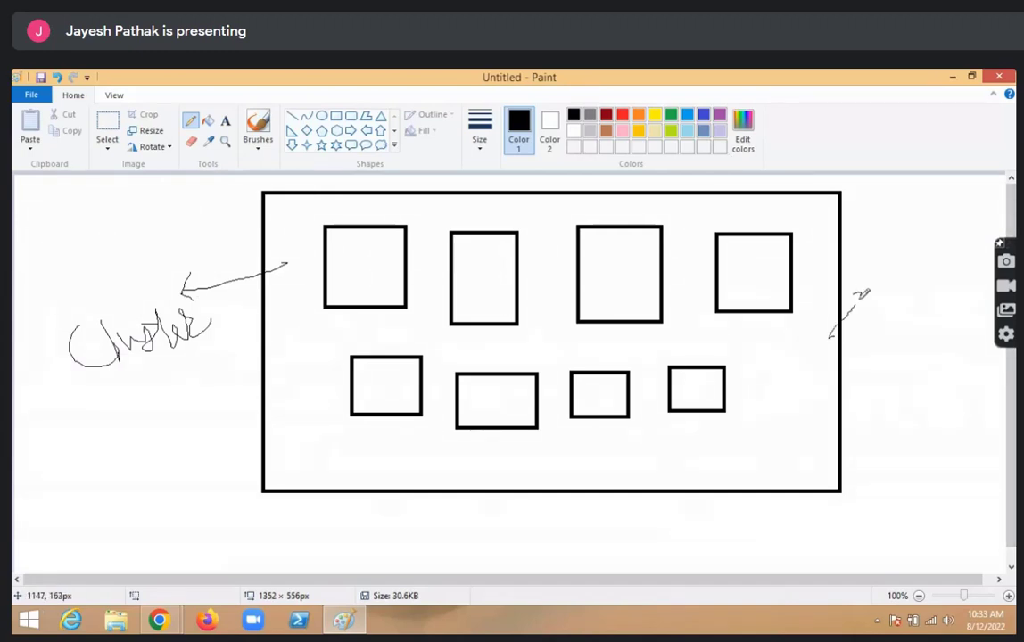
{"action": "mouse_move", "coordinate": [888, 250]}
{"action": "left_mouse_down"}
{"action": "mouse_move", "coordinate": [885, 268]}
{"action": "mouse_move", "coordinate": [896, 234]}
{"action": "left_mouse_up"}
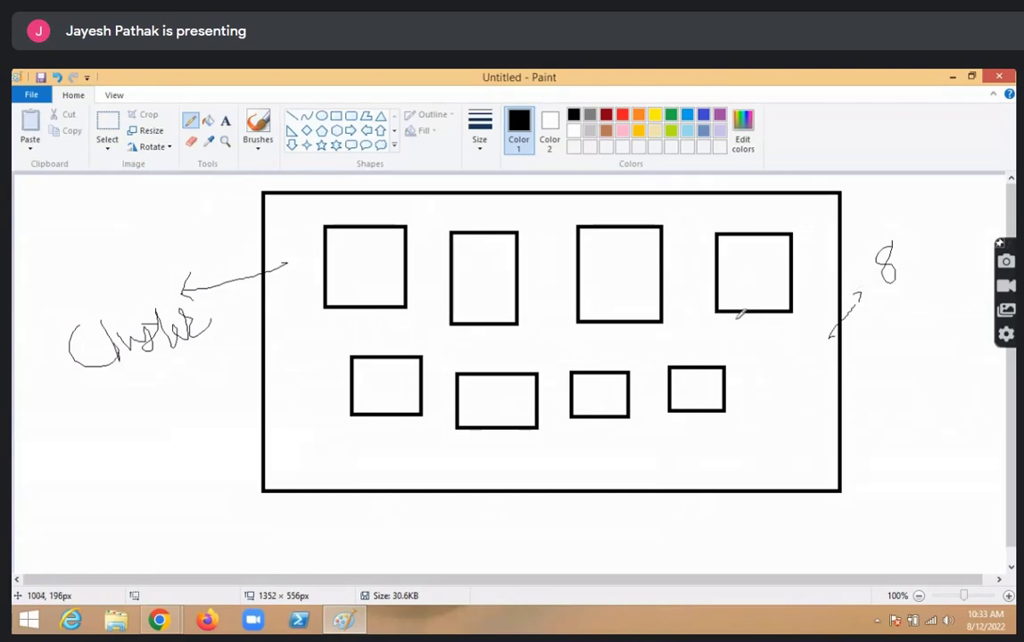
{"action": "mouse_move", "coordinate": [906, 259]}
{"action": "left_mouse_down"}
{"action": "mouse_move", "coordinate": [920, 234]}
{"action": "mouse_move", "coordinate": [986, 210]}
{"action": "left_mouse_up"}
{"action": "mouse_move", "coordinate": [919, 308]}
{"action": "left_mouse_down"}
{"action": "mouse_move", "coordinate": [899, 343]}
{"action": "mouse_move", "coordinate": [946, 332]}
{"action": "mouse_move", "coordinate": [992, 278]}
{"action": "left_mouse_up"}
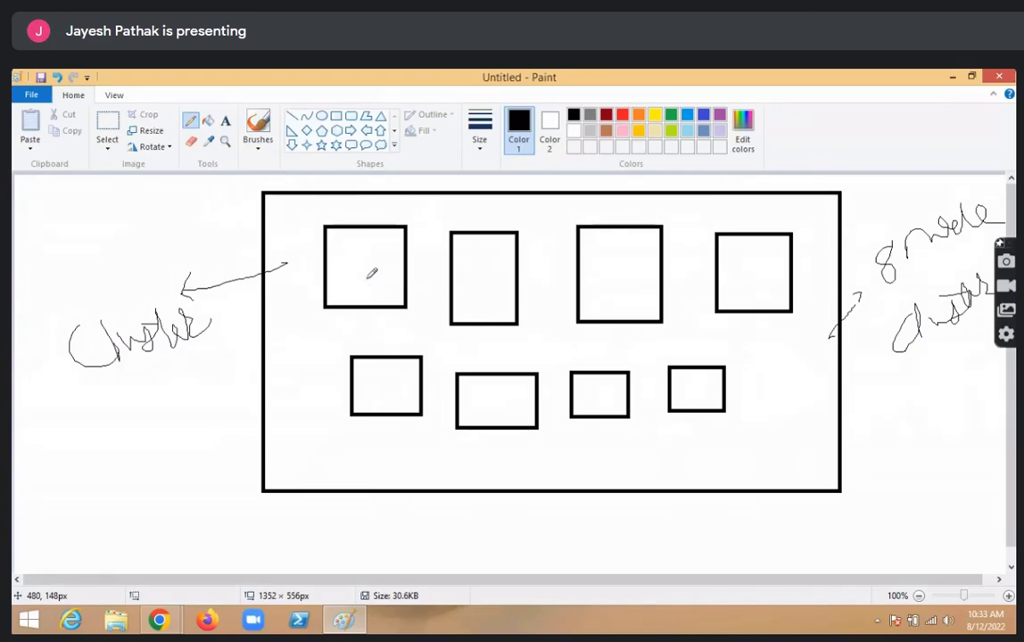
Pencil a mark inside each of the eight small rectangles, writing "Sg" in the second and ticks in the others
{"action": "left_click_drag", "start_coordinate": [357, 270], "coordinate": [390, 257]}
{"action": "left_click_drag", "start_coordinate": [458, 259], "coordinate": [505, 276]}
{"action": "left_click_drag", "start_coordinate": [591, 272], "coordinate": [598, 279]}
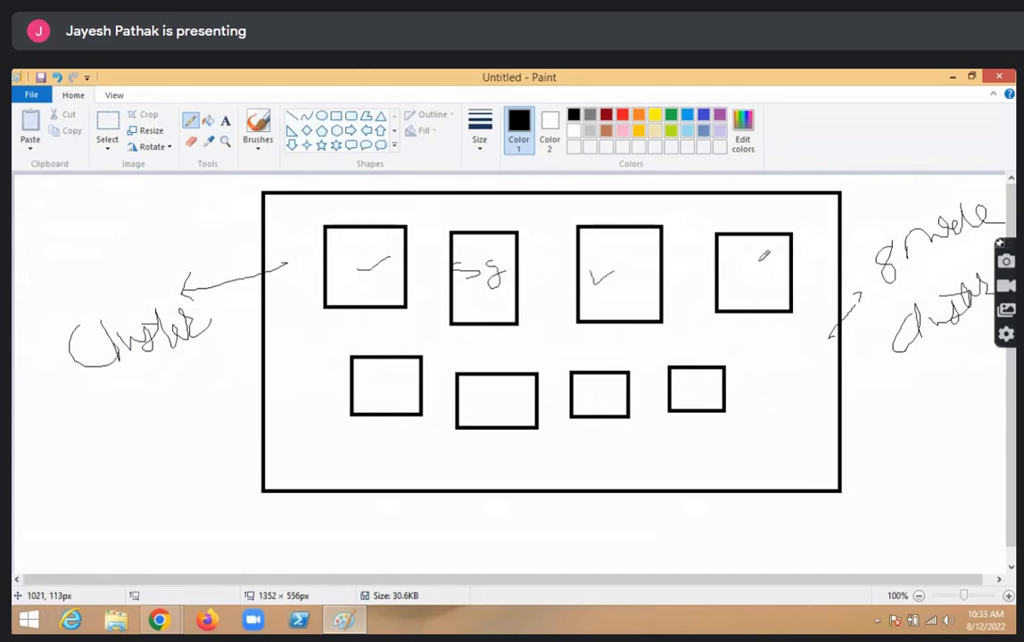
{"action": "mouse_move", "coordinate": [745, 261]}
{"action": "left_mouse_down"}
{"action": "mouse_move", "coordinate": [758, 284]}
{"action": "mouse_move", "coordinate": [787, 262]}
{"action": "left_mouse_up"}
{"action": "left_click_drag", "start_coordinate": [388, 382], "coordinate": [420, 363]}
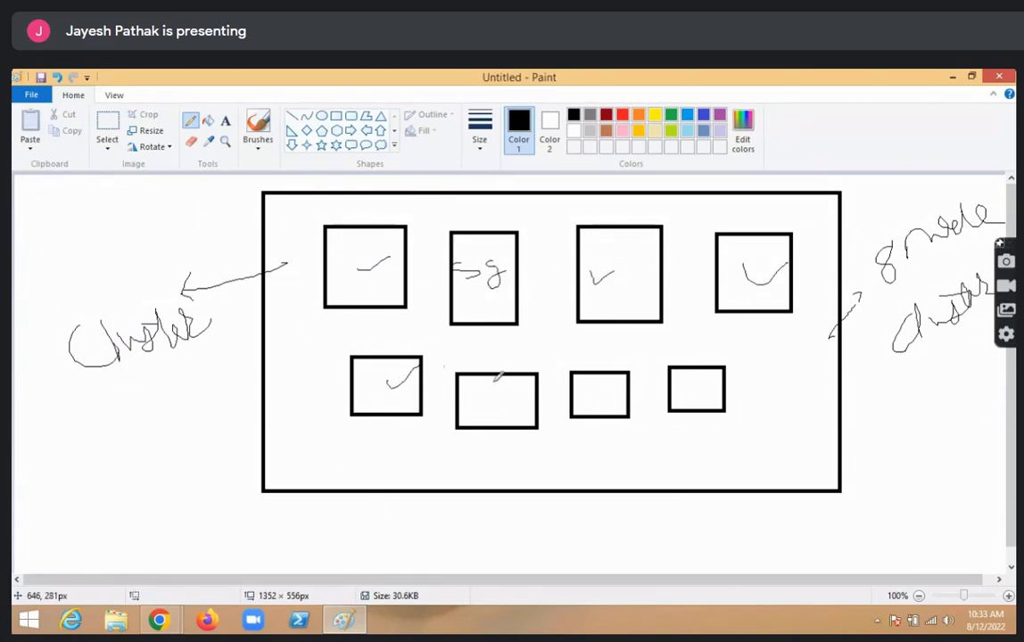
{"action": "left_click_drag", "start_coordinate": [496, 401], "coordinate": [523, 396]}
{"action": "left_click_drag", "start_coordinate": [602, 393], "coordinate": [716, 374]}
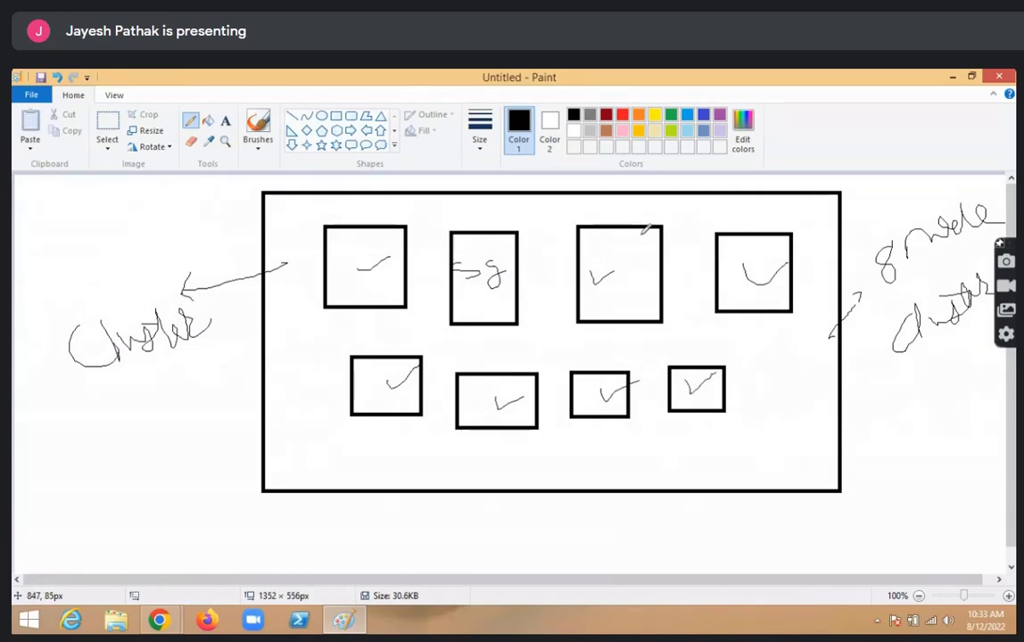
Enclose the cluster in an outer rectangle about 927 × 456 px and pencil an arrow to it from a circled "VPC" label
{"action": "left_click", "coordinate": [335, 115]}
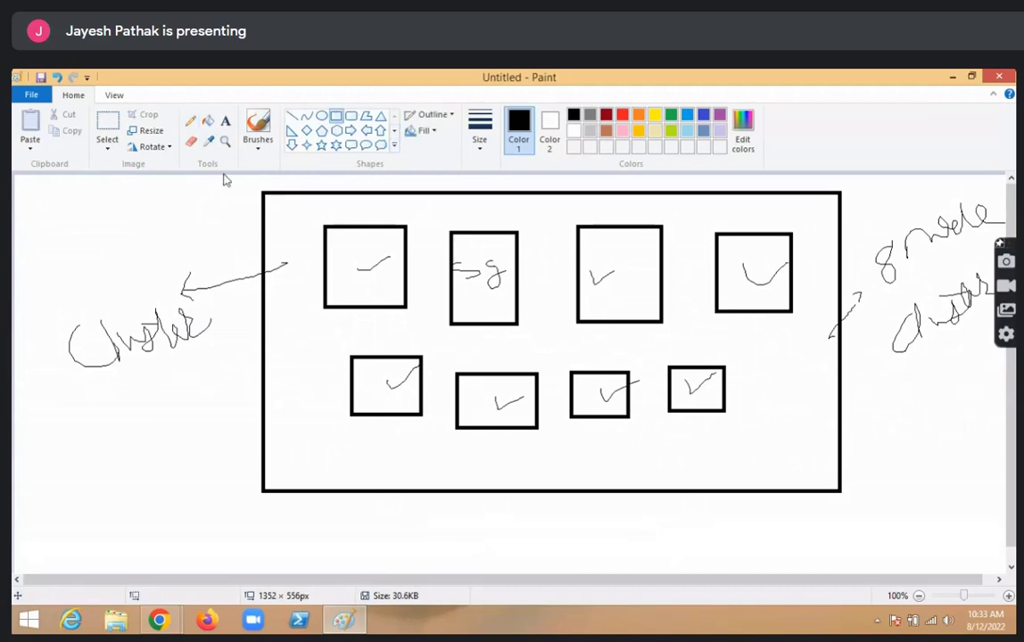
{"action": "left_click_drag", "start_coordinate": [206, 178], "coordinate": [890, 512]}
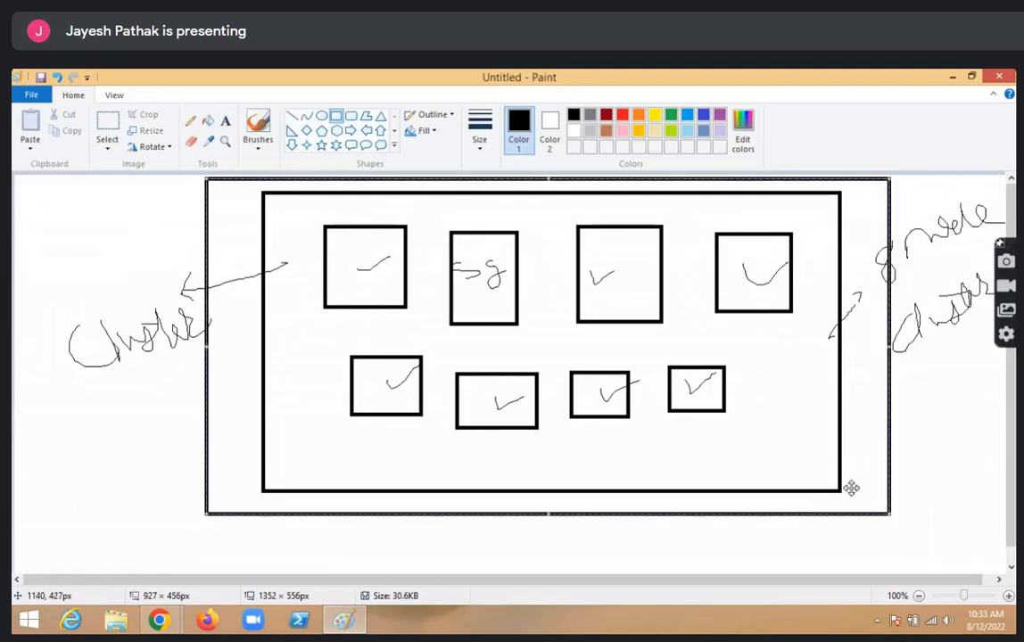
{"action": "left_click", "coordinate": [190, 123]}
{"action": "left_click_drag", "start_coordinate": [197, 213], "coordinate": [208, 234]}
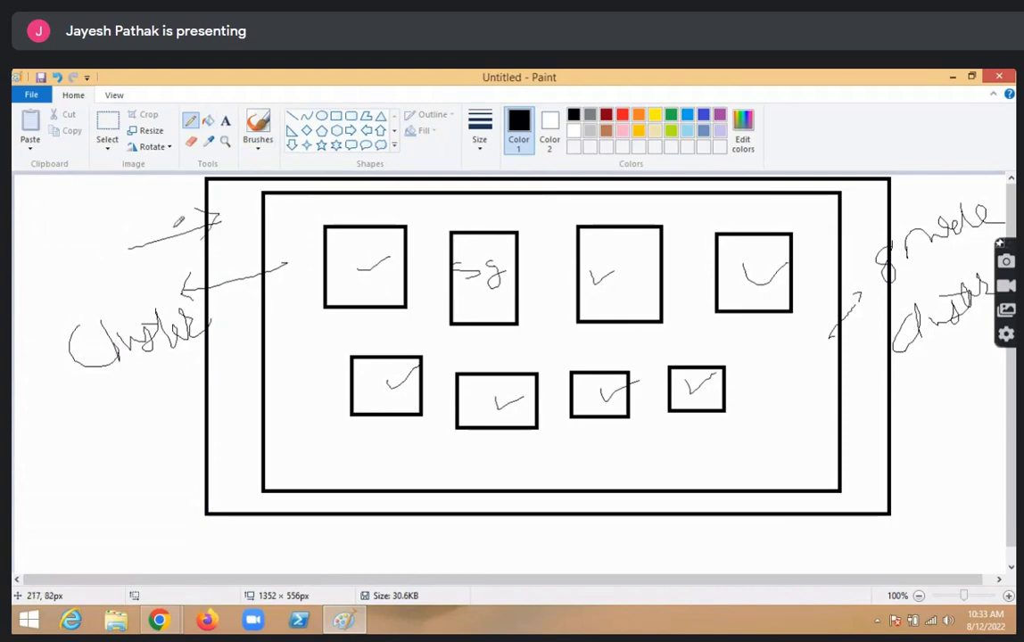
{"action": "mouse_move", "coordinate": [27, 210]}
{"action": "left_mouse_down"}
{"action": "mouse_move", "coordinate": [52, 239]}
{"action": "mouse_move", "coordinate": [61, 201]}
{"action": "left_mouse_up"}
{"action": "mouse_move", "coordinate": [82, 210]}
{"action": "left_mouse_down"}
{"action": "mouse_move", "coordinate": [82, 242]}
{"action": "mouse_move", "coordinate": [109, 223]}
{"action": "left_mouse_up"}
{"action": "mouse_move", "coordinate": [95, 176]}
{"action": "left_mouse_down"}
{"action": "mouse_move", "coordinate": [20, 234]}
{"action": "mouse_move", "coordinate": [96, 269]}
{"action": "mouse_move", "coordinate": [135, 198]}
{"action": "left_mouse_up"}
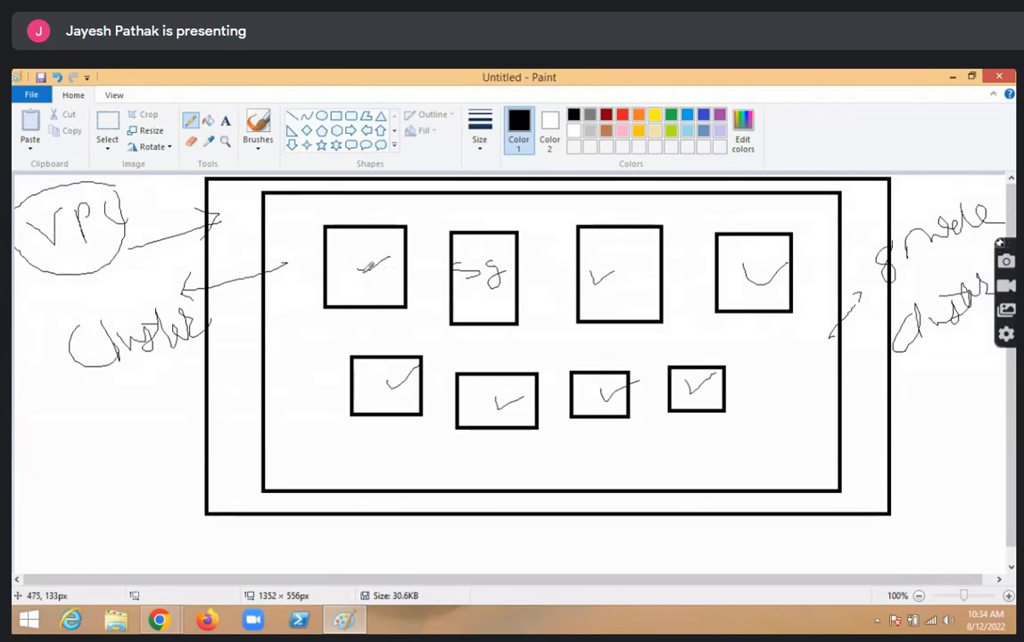
Handwrite a circled "Sg" inside the cluster rectangle and another outside below "Cluster", with an arrow leading out from the cluster
{"action": "mouse_move", "coordinate": [306, 336]}
{"action": "left_mouse_down"}
{"action": "mouse_move", "coordinate": [286, 364]}
{"action": "mouse_move", "coordinate": [315, 365]}
{"action": "left_mouse_up"}
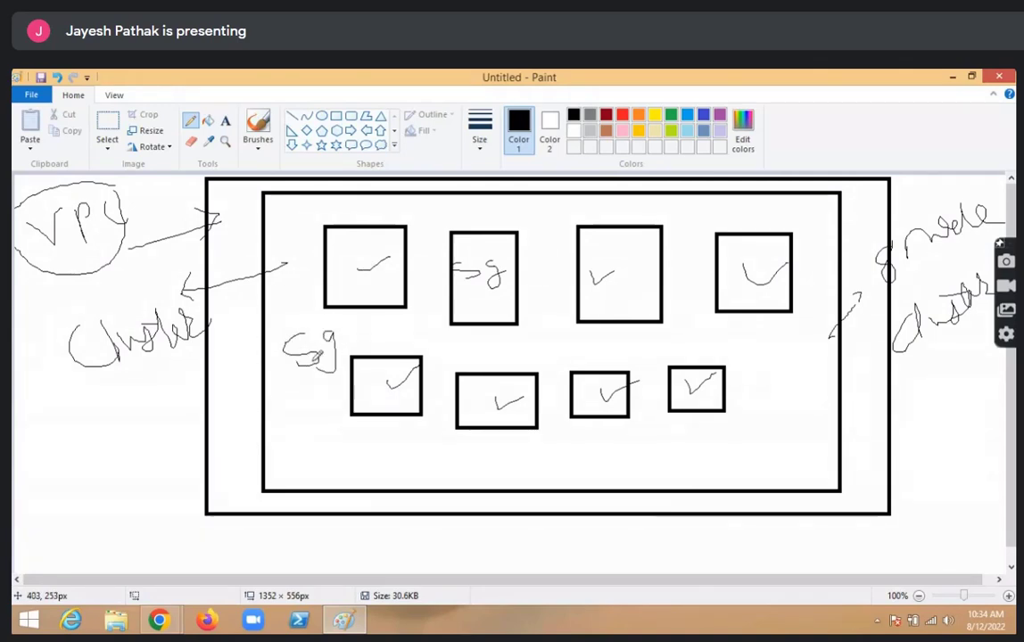
{"action": "mouse_move", "coordinate": [326, 319]}
{"action": "left_mouse_down"}
{"action": "mouse_move", "coordinate": [269, 358]}
{"action": "mouse_move", "coordinate": [296, 380]}
{"action": "mouse_move", "coordinate": [344, 323]}
{"action": "left_mouse_up"}
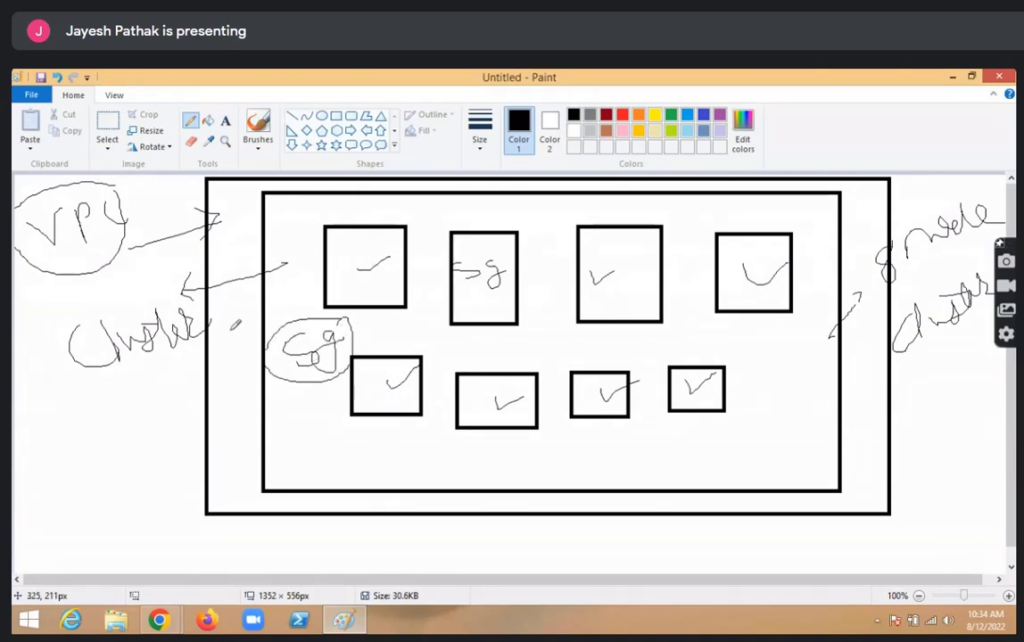
{"action": "mouse_move", "coordinate": [184, 286]}
{"action": "left_mouse_down"}
{"action": "mouse_move", "coordinate": [105, 315]}
{"action": "mouse_move", "coordinate": [107, 325]}
{"action": "left_mouse_up"}
{"action": "mouse_move", "coordinate": [79, 388]}
{"action": "left_mouse_down"}
{"action": "mouse_move", "coordinate": [81, 413]}
{"action": "mouse_move", "coordinate": [125, 393]}
{"action": "mouse_move", "coordinate": [98, 323]}
{"action": "mouse_move", "coordinate": [49, 389]}
{"action": "mouse_move", "coordinate": [98, 450]}
{"action": "mouse_move", "coordinate": [126, 364]}
{"action": "left_mouse_up"}
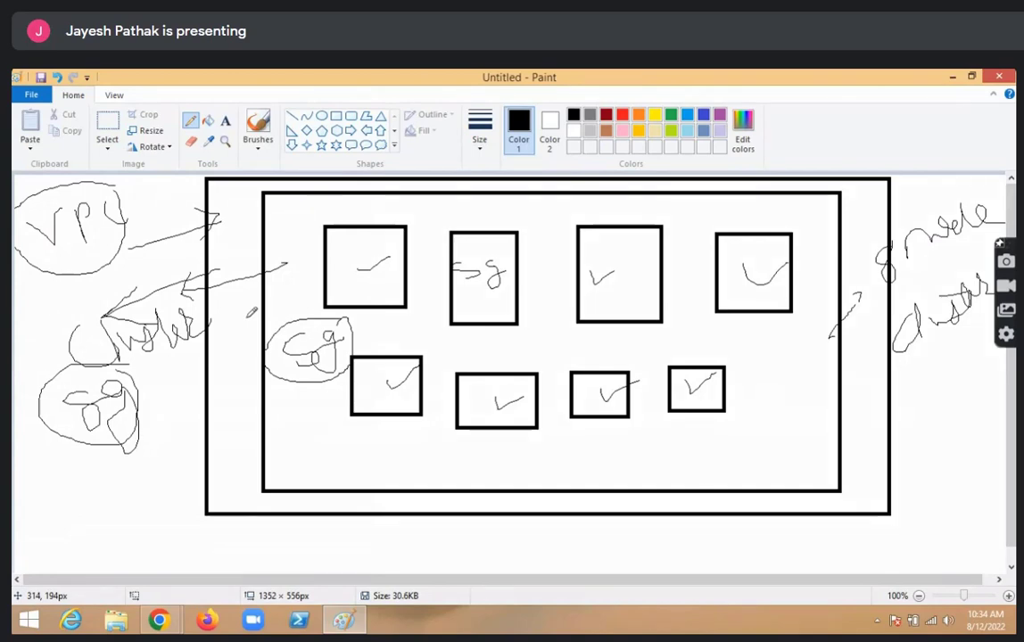
{"action": "key", "text": "ctrl+d"}
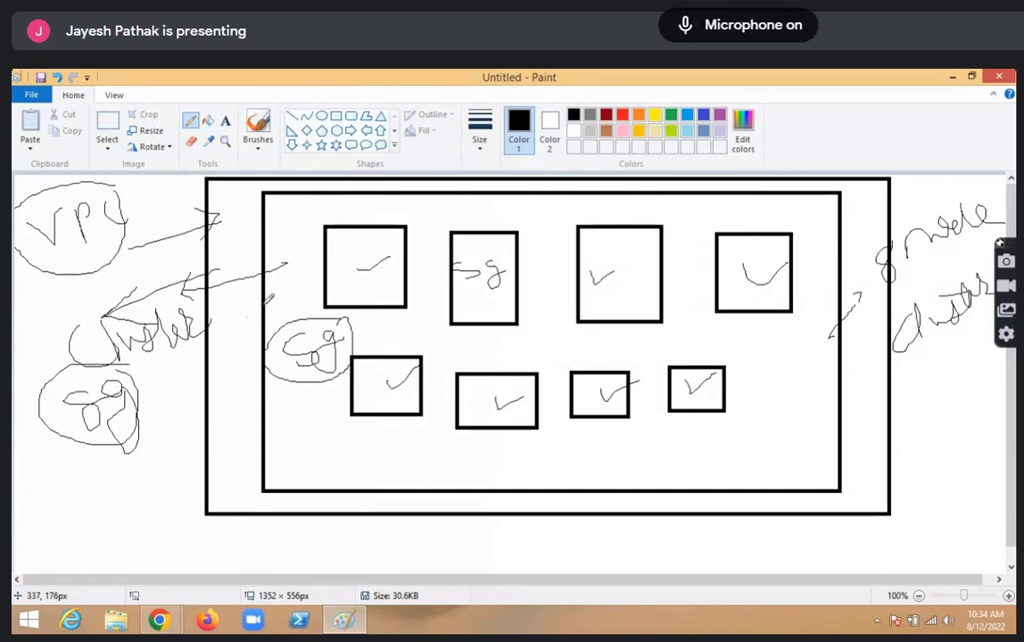
{"action": "key", "text": "ctrl+d"}
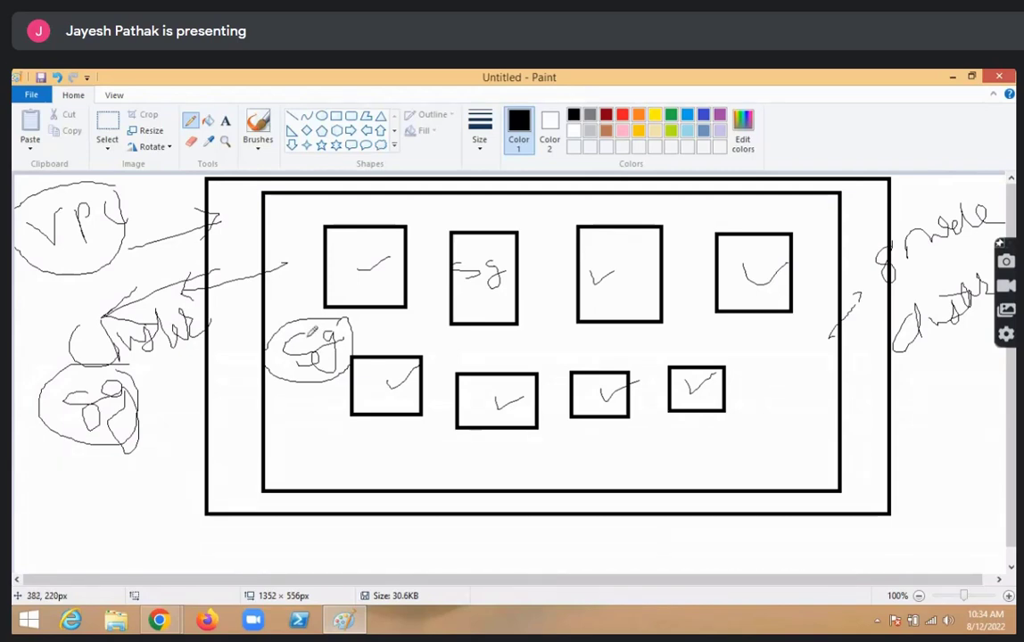
{"action": "left_click_drag", "start_coordinate": [358, 267], "coordinate": [348, 277]}
Pencil a circled "2" and a circled tick outside the outer rectangle, a circled "1" inside the cluster, and begin a note below
{"action": "mouse_move", "coordinate": [923, 389]}
{"action": "left_mouse_down"}
{"action": "mouse_move", "coordinate": [936, 393]}
{"action": "mouse_move", "coordinate": [931, 434]}
{"action": "left_mouse_up"}
{"action": "left_click_drag", "start_coordinate": [920, 358], "coordinate": [953, 354]}
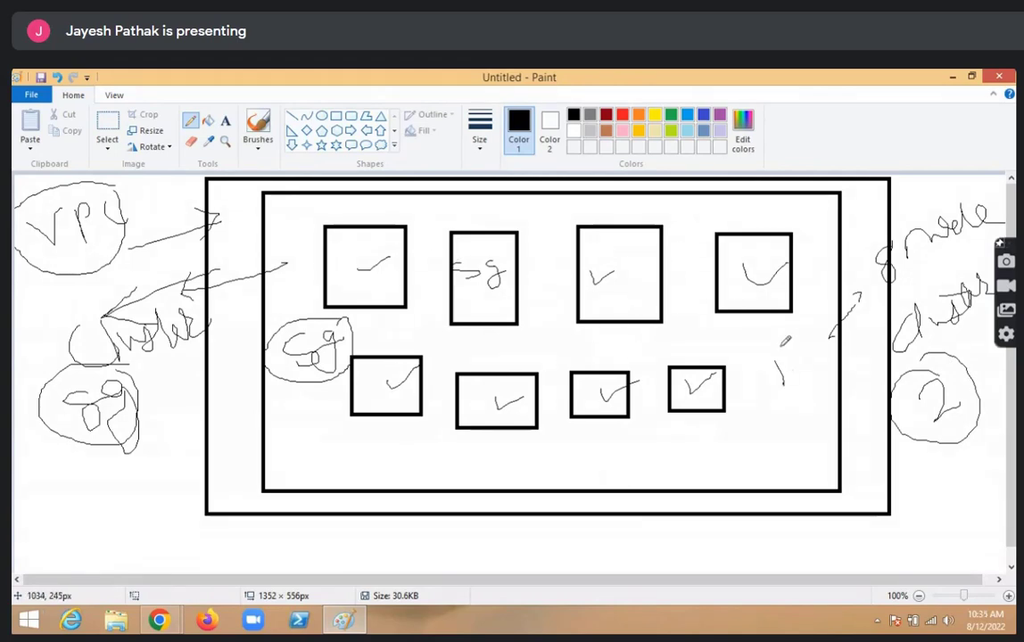
{"action": "left_click_drag", "start_coordinate": [777, 343], "coordinate": [765, 355]}
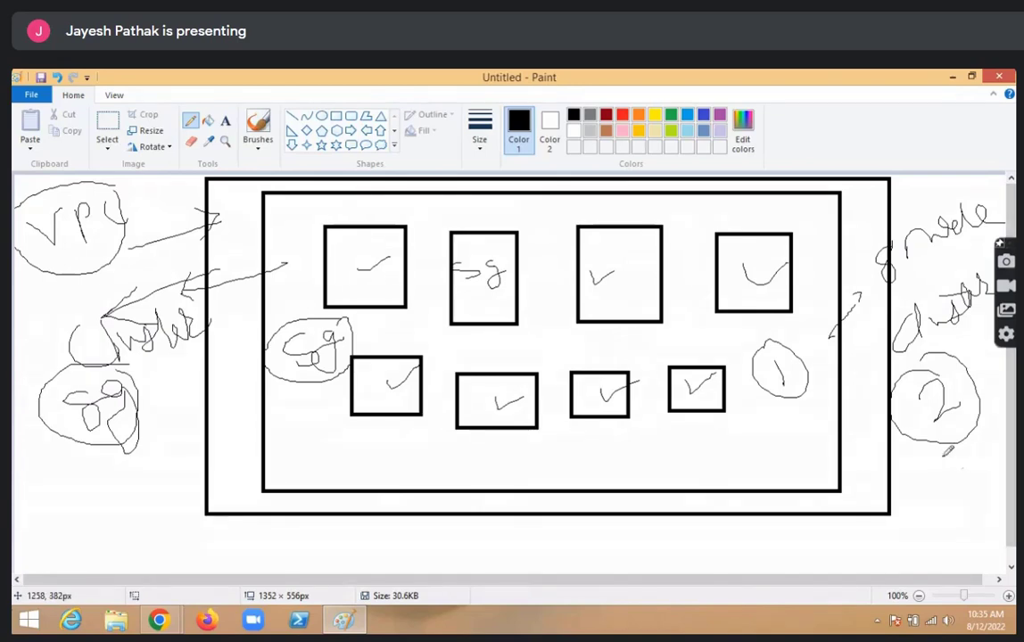
{"action": "mouse_move", "coordinate": [942, 460]}
{"action": "left_mouse_down"}
{"action": "mouse_move", "coordinate": [962, 470]}
{"action": "mouse_move", "coordinate": [947, 499]}
{"action": "mouse_move", "coordinate": [954, 443]}
{"action": "left_mouse_up"}
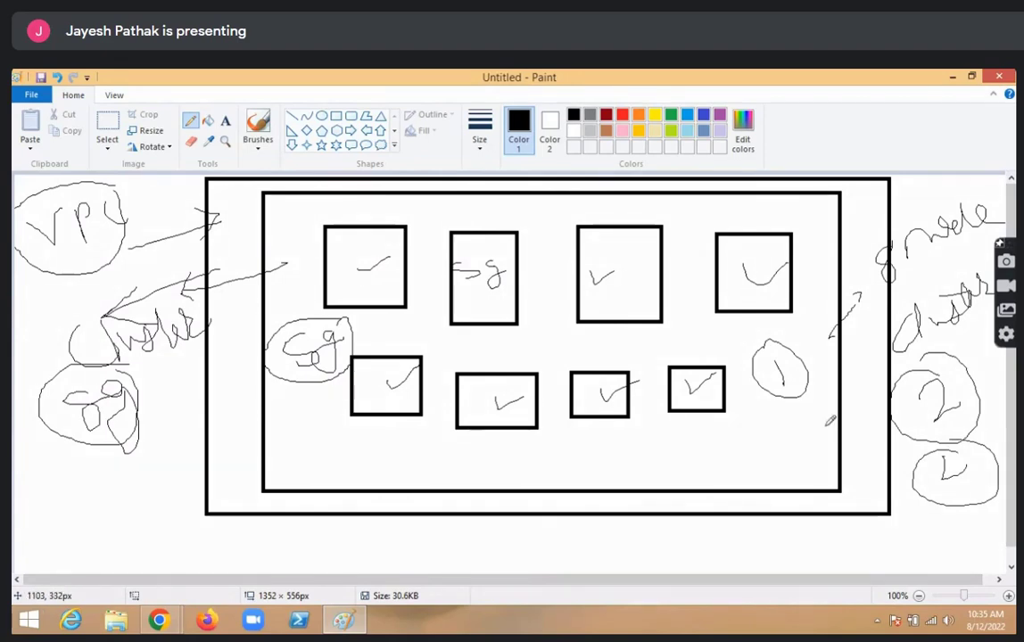
{"action": "left_click_drag", "start_coordinate": [457, 513], "coordinate": [469, 526]}
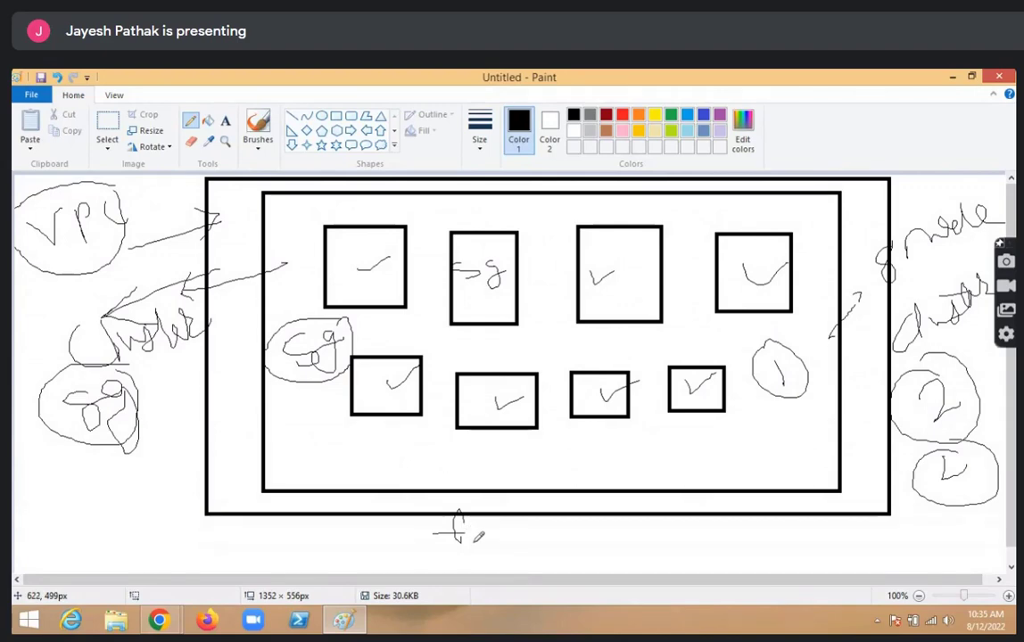
Clear the canvas and draw a rectangle about 286 × 468 px with a rounded rectangle about 236 × 380 px inside it
{"action": "key", "text": "ctrl+a"}
{"action": "key", "text": "Delete"}
{"action": "left_click_drag", "start_coordinate": [494, 209], "coordinate": [516, 497]}
{"action": "left_click", "coordinate": [336, 116]}
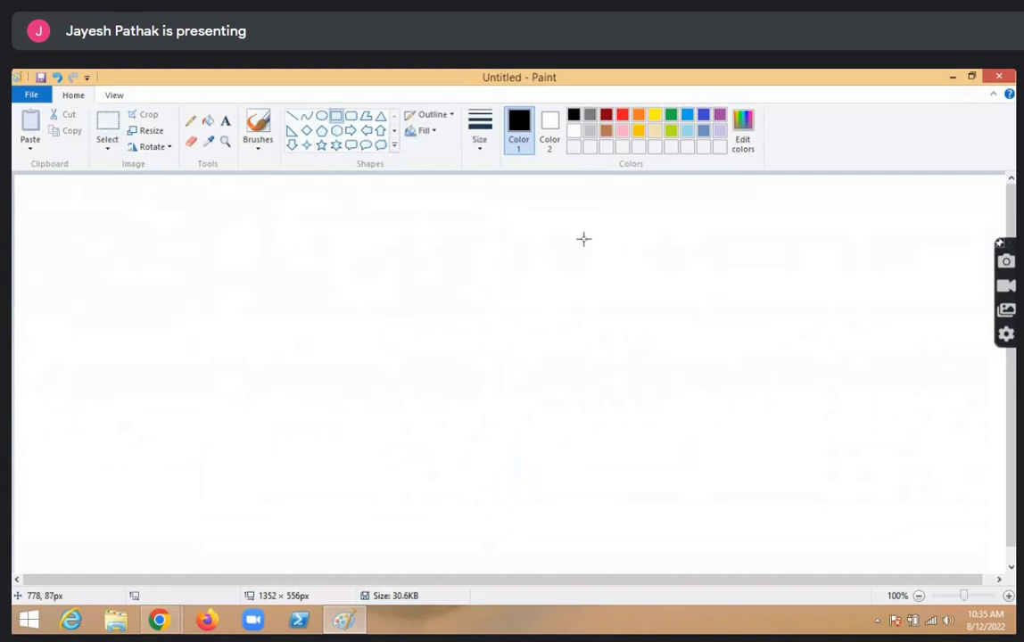
{"action": "mouse_move", "coordinate": [501, 201]}
{"action": "left_mouse_down"}
{"action": "mouse_move", "coordinate": [571, 464]}
{"action": "mouse_move", "coordinate": [572, 514]}
{"action": "mouse_move", "coordinate": [715, 533]}
{"action": "mouse_move", "coordinate": [712, 545]}
{"action": "left_mouse_up"}
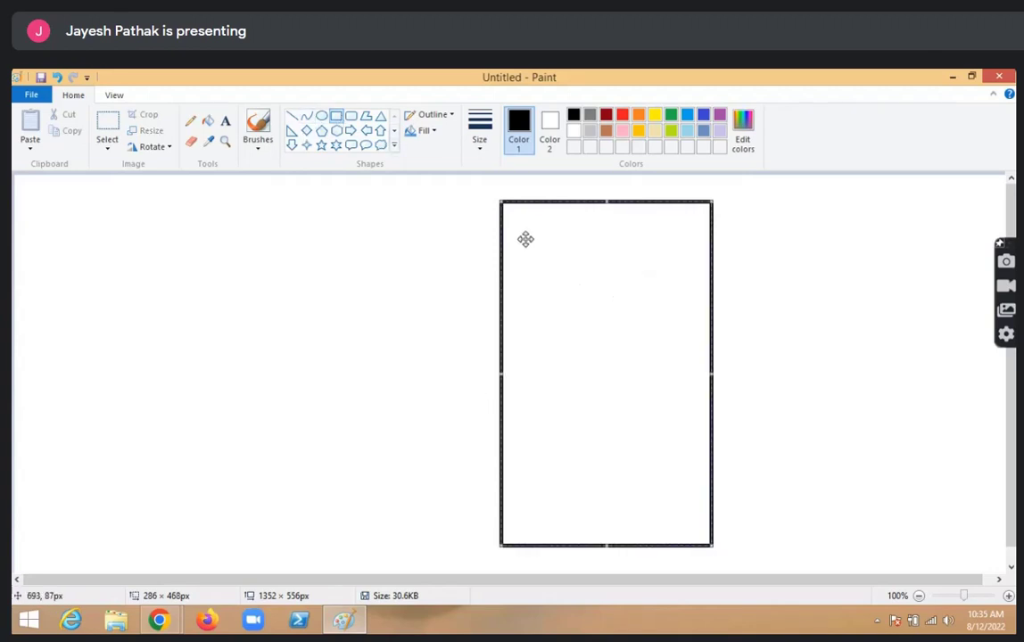
{"action": "left_click", "coordinate": [351, 117]}
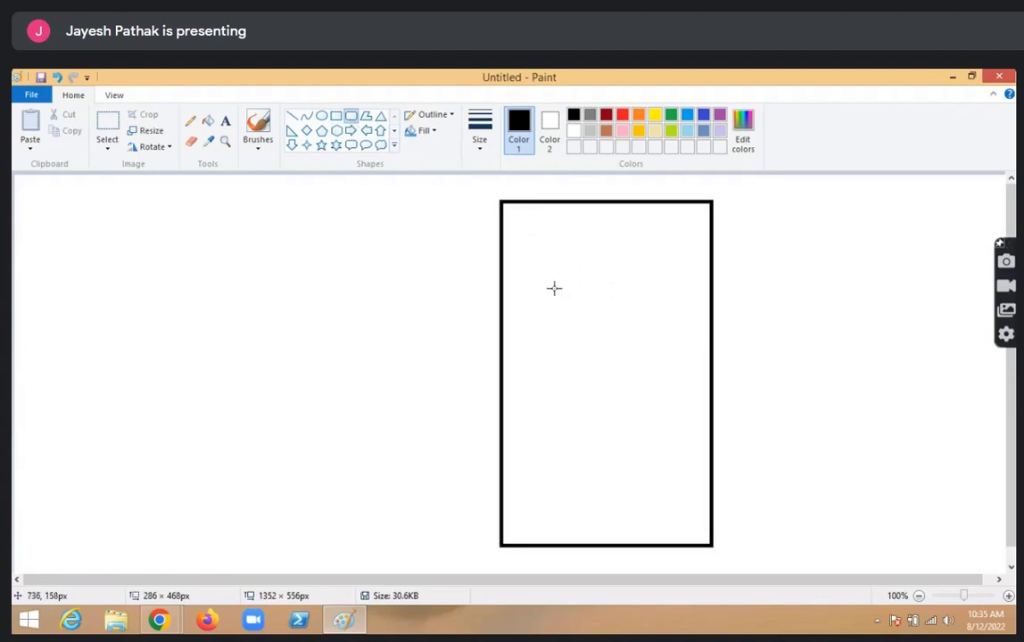
{"action": "left_click_drag", "start_coordinate": [523, 237], "coordinate": [697, 519]}
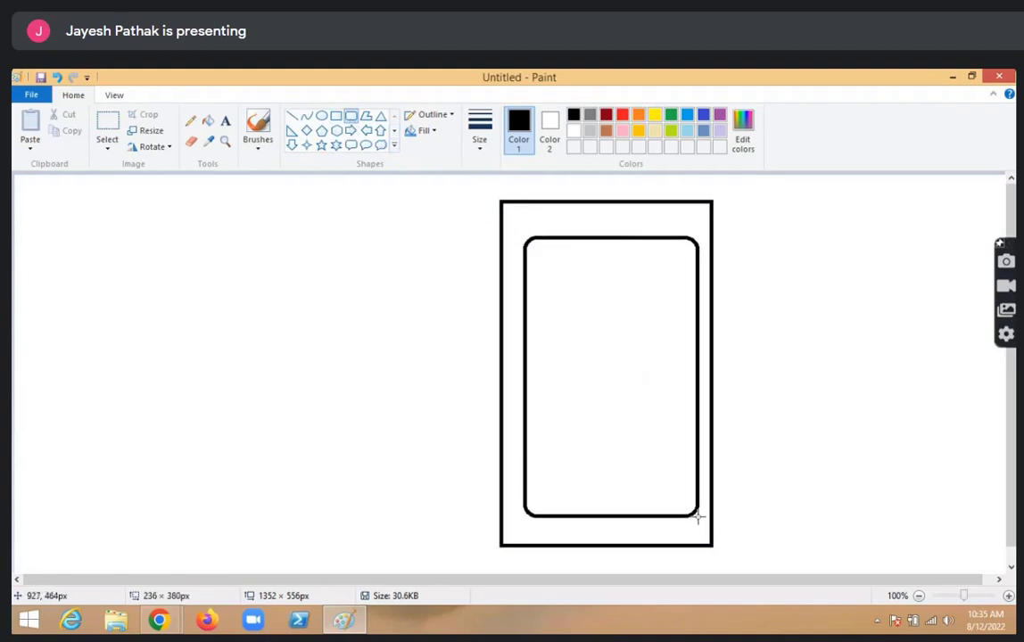
Pencil leader lines labelled "VPC" from the outer rectangle and "Cluster" from the rounded one, with an arrow pointing at each label
{"action": "left_click", "coordinate": [190, 120]}
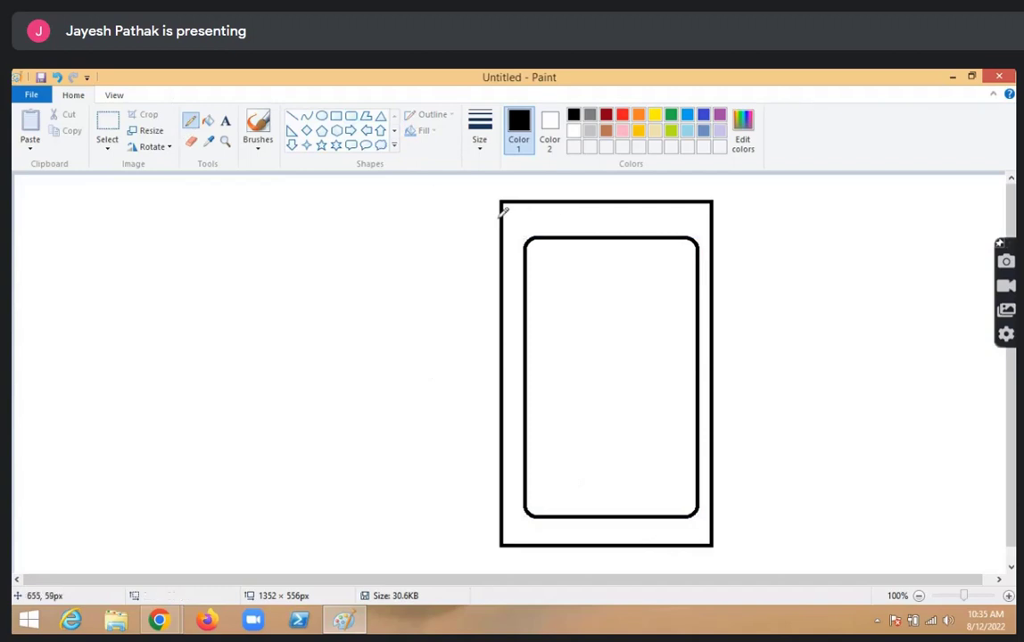
{"action": "mouse_move", "coordinate": [498, 217]}
{"action": "left_mouse_down"}
{"action": "mouse_move", "coordinate": [381, 250]}
{"action": "mouse_move", "coordinate": [366, 265]}
{"action": "mouse_move", "coordinate": [433, 277]}
{"action": "left_mouse_up"}
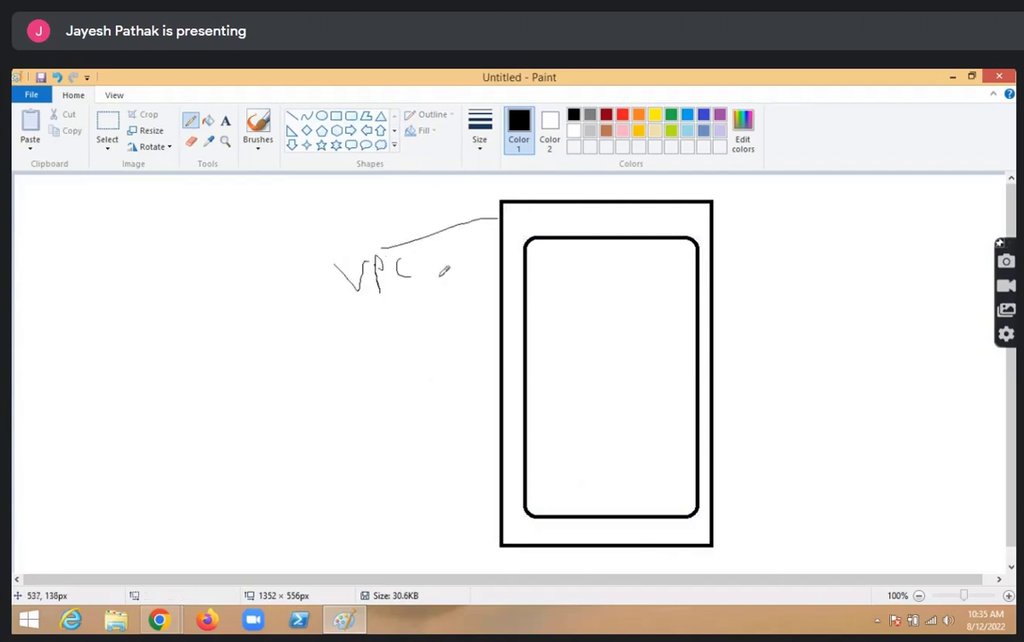
{"action": "left_click_drag", "start_coordinate": [524, 301], "coordinate": [433, 322]}
{"action": "mouse_move", "coordinate": [366, 325]}
{"action": "left_mouse_down"}
{"action": "mouse_move", "coordinate": [368, 352]}
{"action": "mouse_move", "coordinate": [433, 344]}
{"action": "mouse_move", "coordinate": [462, 360]}
{"action": "left_mouse_up"}
{"action": "left_click_drag", "start_coordinate": [419, 334], "coordinate": [404, 335]}
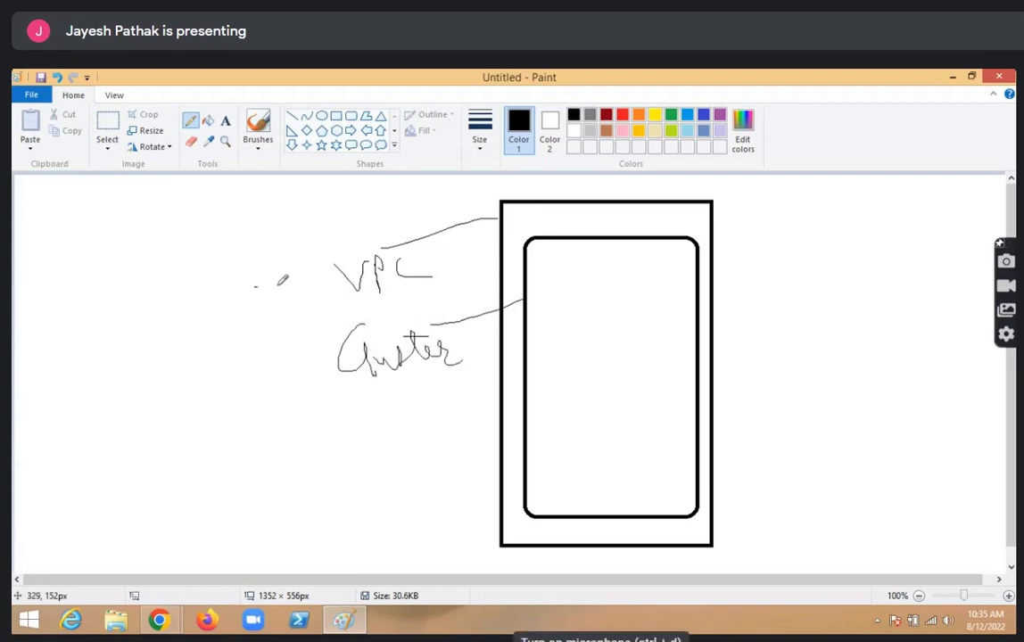
{"action": "left_click_drag", "start_coordinate": [254, 287], "coordinate": [326, 276]}
{"action": "left_click_drag", "start_coordinate": [302, 266], "coordinate": [293, 308]}
{"action": "mouse_move", "coordinate": [263, 405]}
{"action": "left_mouse_down"}
{"action": "mouse_move", "coordinate": [351, 382]}
{"action": "mouse_move", "coordinate": [332, 410]}
{"action": "left_mouse_up"}
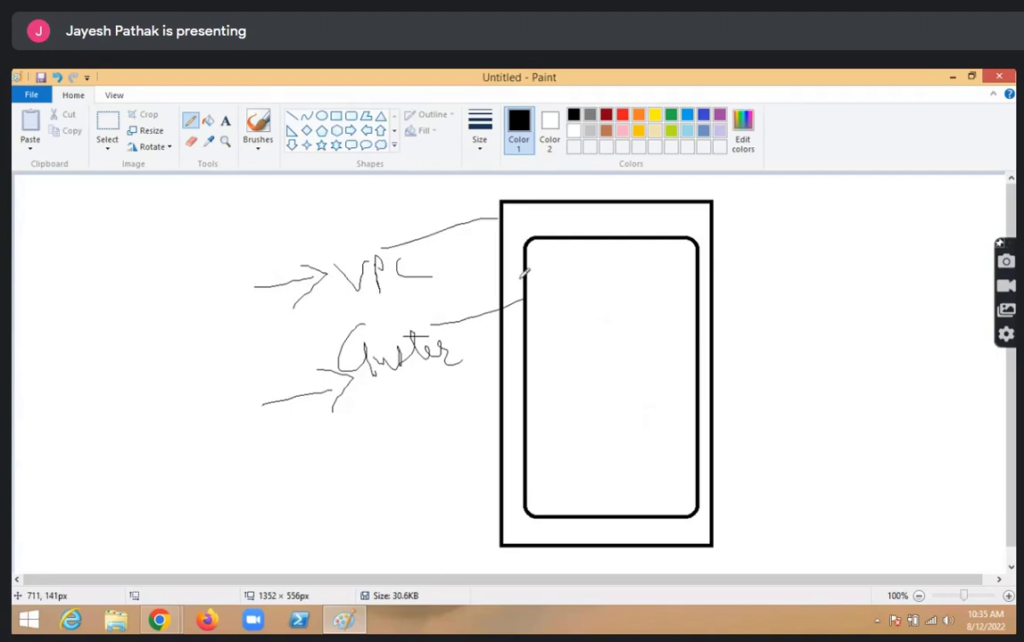
Handwrite "Fire wall" on two lines to the right of the rectangles and circle each word
{"action": "mouse_move", "coordinate": [848, 232]}
{"action": "left_mouse_down"}
{"action": "mouse_move", "coordinate": [855, 297]}
{"action": "mouse_move", "coordinate": [901, 267]}
{"action": "left_mouse_up"}
{"action": "left_click_drag", "start_coordinate": [890, 229], "coordinate": [943, 248]}
{"action": "left_click_drag", "start_coordinate": [946, 245], "coordinate": [965, 239]}
{"action": "left_click_drag", "start_coordinate": [857, 321], "coordinate": [897, 320]}
{"action": "left_click_drag", "start_coordinate": [912, 318], "coordinate": [949, 337]}
{"action": "mouse_move", "coordinate": [901, 291]}
{"action": "left_mouse_down"}
{"action": "mouse_move", "coordinate": [884, 382]}
{"action": "mouse_move", "coordinate": [961, 282]}
{"action": "left_mouse_up"}
{"action": "mouse_move", "coordinate": [937, 203]}
{"action": "left_mouse_down"}
{"action": "mouse_move", "coordinate": [834, 237]}
{"action": "mouse_move", "coordinate": [886, 279]}
{"action": "mouse_move", "coordinate": [950, 197]}
{"action": "left_mouse_up"}
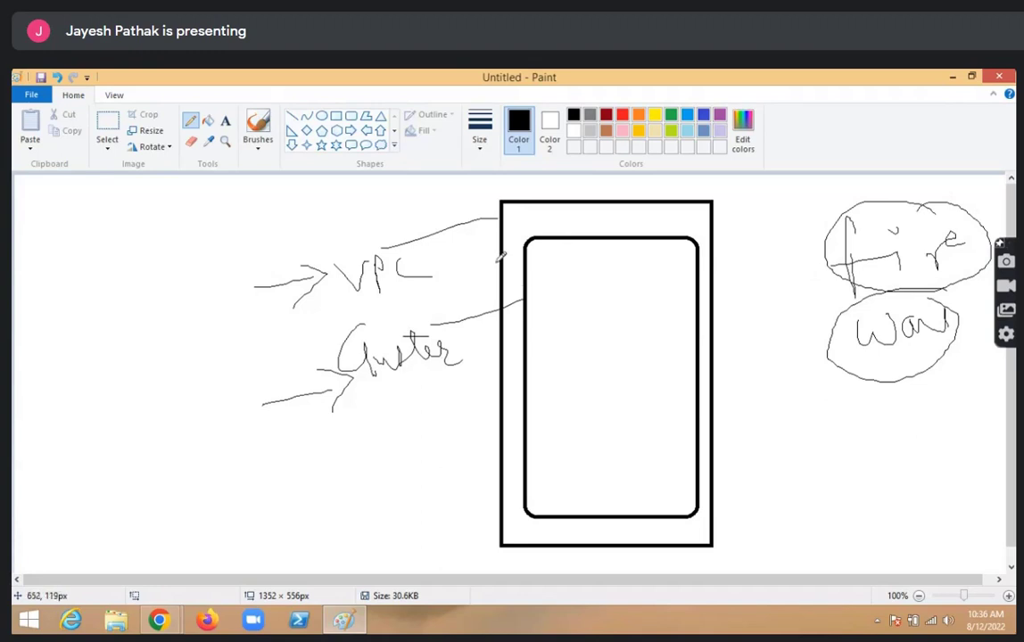
Pencil one long line from the rounded rectangle's left edge up and outward, and another from its right edge down and outward
{"action": "left_click_drag", "start_coordinate": [499, 259], "coordinate": [203, 191]}
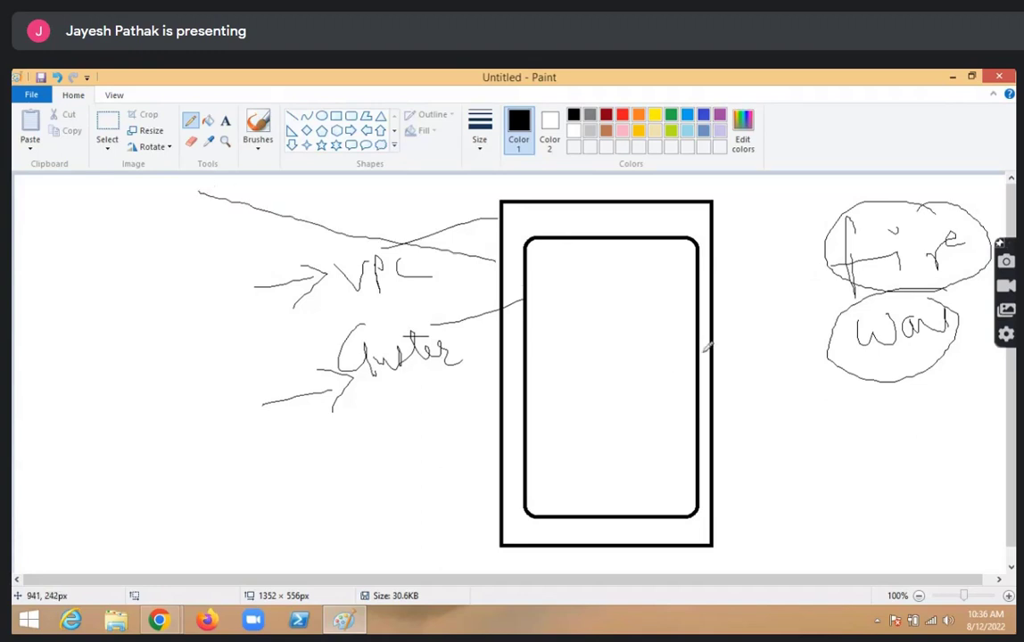
{"action": "left_click_drag", "start_coordinate": [705, 354], "coordinate": [866, 439]}
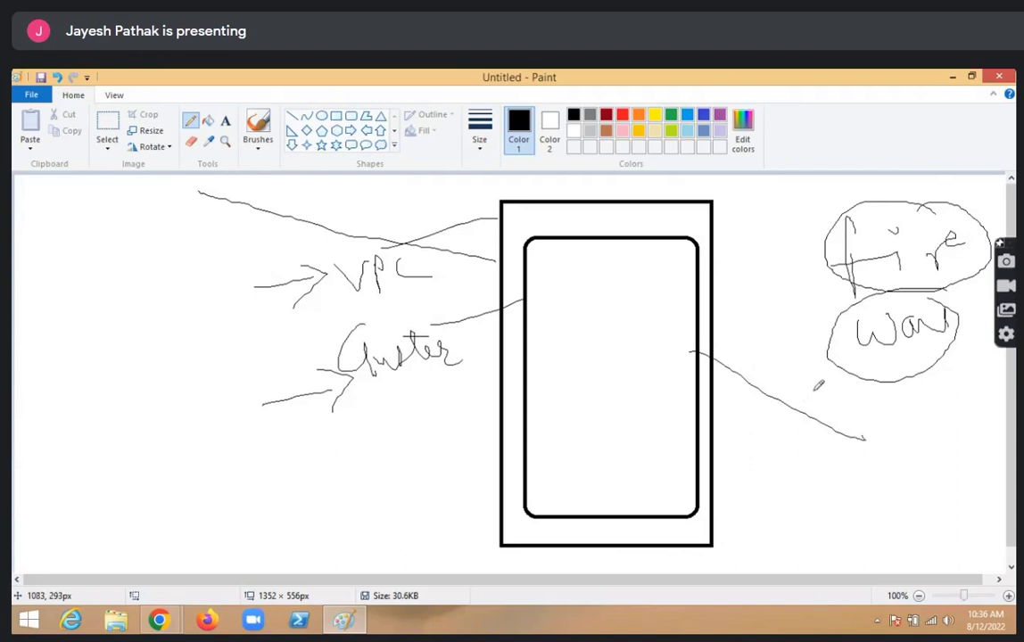
{"action": "left_click_drag", "start_coordinate": [498, 257], "coordinate": [527, 266]}
Handwrite "VPC External" and "Cluster Internal" to the left of the existing labels, circling "Internal" and the other words as a group
{"action": "mouse_move", "coordinate": [41, 238]}
{"action": "left_mouse_down"}
{"action": "mouse_move", "coordinate": [91, 207]}
{"action": "mouse_move", "coordinate": [148, 233]}
{"action": "left_mouse_up"}
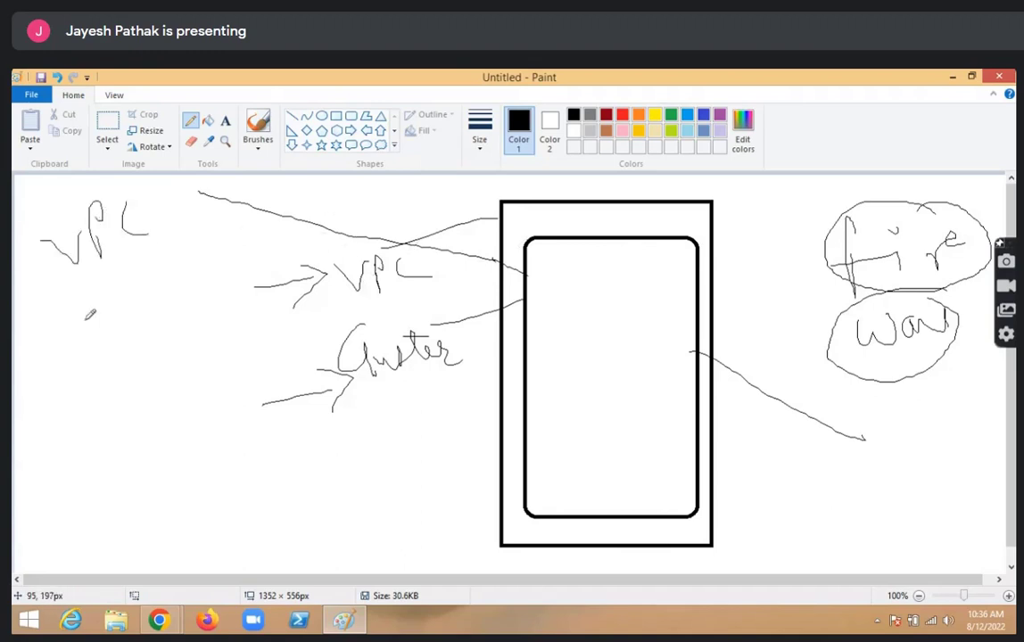
{"action": "mouse_move", "coordinate": [100, 282]}
{"action": "left_mouse_down"}
{"action": "mouse_move", "coordinate": [87, 327]}
{"action": "mouse_move", "coordinate": [141, 311]}
{"action": "mouse_move", "coordinate": [170, 263]}
{"action": "mouse_move", "coordinate": [175, 279]}
{"action": "mouse_move", "coordinate": [234, 214]}
{"action": "mouse_move", "coordinate": [252, 284]}
{"action": "left_mouse_up"}
{"action": "left_click", "coordinate": [152, 304]}
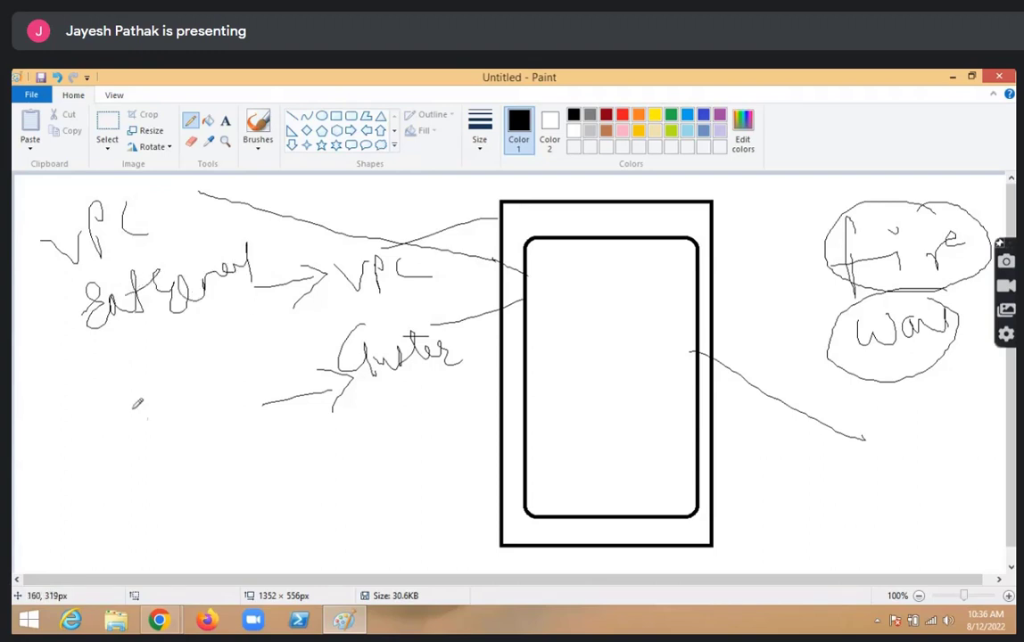
{"action": "mouse_move", "coordinate": [136, 403]}
{"action": "left_mouse_down"}
{"action": "mouse_move", "coordinate": [171, 415]}
{"action": "mouse_move", "coordinate": [221, 394]}
{"action": "mouse_move", "coordinate": [254, 353]}
{"action": "mouse_move", "coordinate": [287, 359]}
{"action": "mouse_move", "coordinate": [250, 364]}
{"action": "left_mouse_up"}
{"action": "left_click", "coordinate": [275, 375]}
{"action": "mouse_move", "coordinate": [134, 490]}
{"action": "left_mouse_down"}
{"action": "mouse_move", "coordinate": [179, 471]}
{"action": "mouse_move", "coordinate": [261, 477]}
{"action": "mouse_move", "coordinate": [287, 466]}
{"action": "mouse_move", "coordinate": [307, 475]}
{"action": "mouse_move", "coordinate": [328, 426]}
{"action": "mouse_move", "coordinate": [109, 481]}
{"action": "mouse_move", "coordinate": [334, 419]}
{"action": "left_mouse_up"}
{"action": "mouse_move", "coordinate": [201, 205]}
{"action": "left_mouse_down"}
{"action": "mouse_move", "coordinate": [23, 312]}
{"action": "mouse_move", "coordinate": [174, 388]}
{"action": "mouse_move", "coordinate": [288, 226]}
{"action": "mouse_move", "coordinate": [198, 212]}
{"action": "left_mouse_up"}
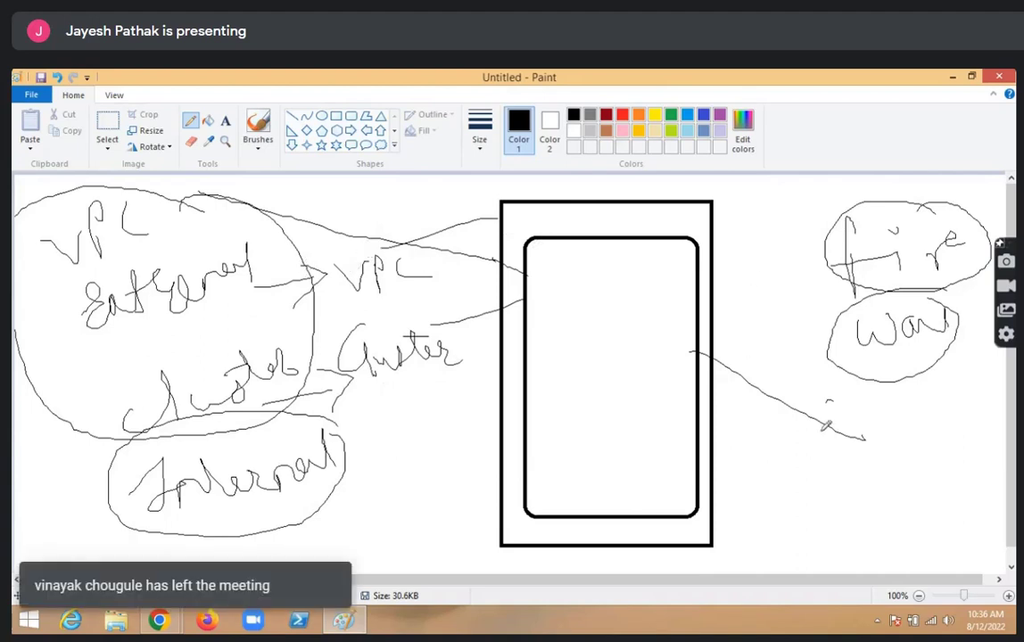
Handwrite a three-line note at the end of the line below "Fire wall" and circle its last line
{"action": "mouse_move", "coordinate": [852, 404]}
{"action": "left_mouse_down"}
{"action": "mouse_move", "coordinate": [865, 446]}
{"action": "mouse_move", "coordinate": [859, 437]}
{"action": "mouse_move", "coordinate": [892, 433]}
{"action": "mouse_move", "coordinate": [954, 443]}
{"action": "left_mouse_up"}
{"action": "mouse_move", "coordinate": [817, 468]}
{"action": "left_mouse_down"}
{"action": "mouse_move", "coordinate": [856, 482]}
{"action": "mouse_move", "coordinate": [975, 486]}
{"action": "left_mouse_up"}
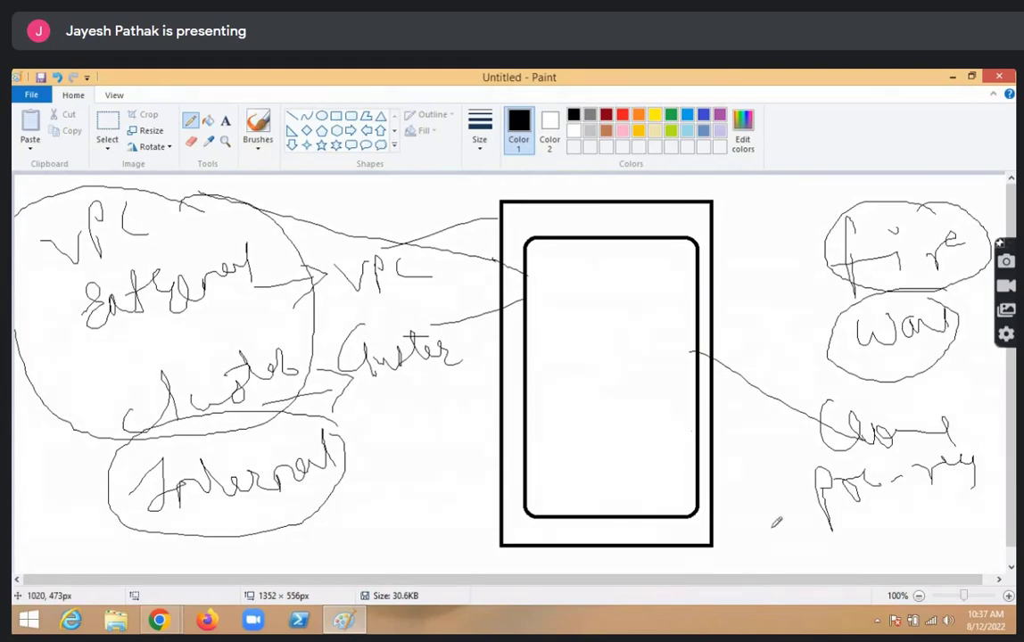
{"action": "mouse_move", "coordinate": [785, 559]}
{"action": "left_mouse_down"}
{"action": "mouse_move", "coordinate": [803, 528]}
{"action": "mouse_move", "coordinate": [857, 545]}
{"action": "mouse_move", "coordinate": [975, 508]}
{"action": "left_mouse_up"}
{"action": "mouse_move", "coordinate": [968, 475]}
{"action": "left_mouse_down"}
{"action": "mouse_move", "coordinate": [807, 481]}
{"action": "mouse_move", "coordinate": [816, 472]}
{"action": "left_mouse_up"}
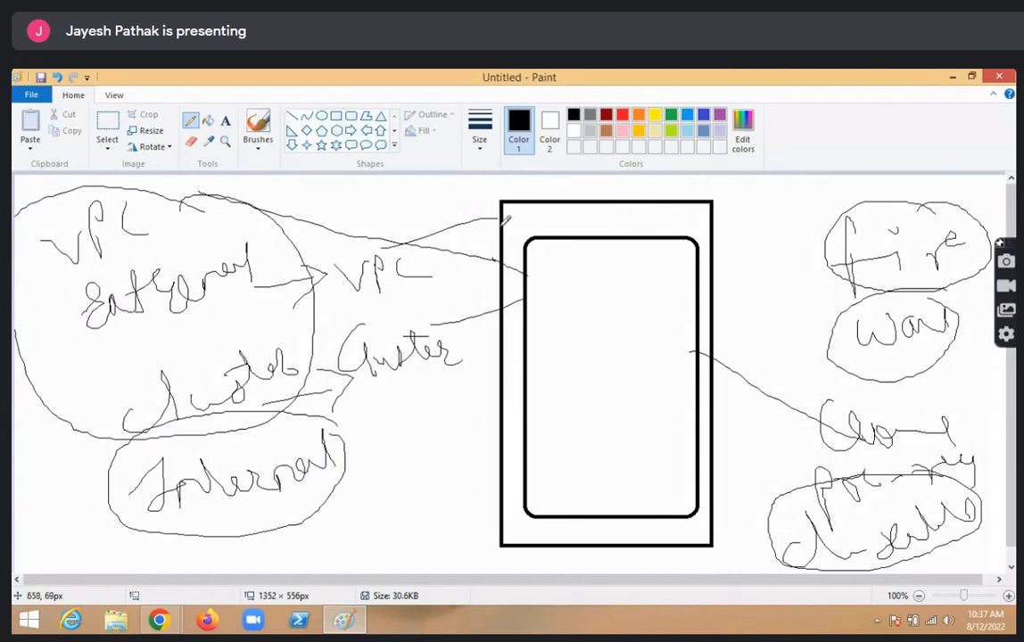
Pencil a line outward from the left edge of both the outer and the rounded rectangle, and put a tick on each line
{"action": "left_click_drag", "start_coordinate": [503, 223], "coordinate": [354, 174]}
{"action": "left_click_drag", "start_coordinate": [521, 320], "coordinate": [392, 261]}
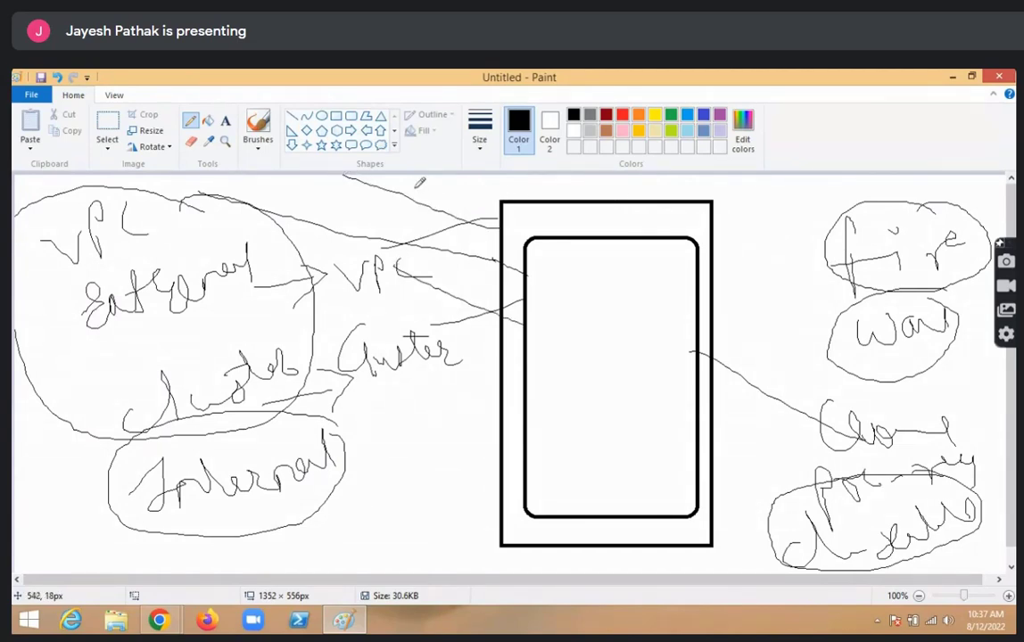
{"action": "mouse_move", "coordinate": [412, 185]}
{"action": "left_mouse_down"}
{"action": "mouse_move", "coordinate": [419, 201]}
{"action": "mouse_move", "coordinate": [446, 176]}
{"action": "left_mouse_up"}
{"action": "mouse_move", "coordinate": [460, 254]}
{"action": "left_mouse_down"}
{"action": "mouse_move", "coordinate": [487, 271]}
{"action": "mouse_move", "coordinate": [449, 315]}
{"action": "left_mouse_up"}
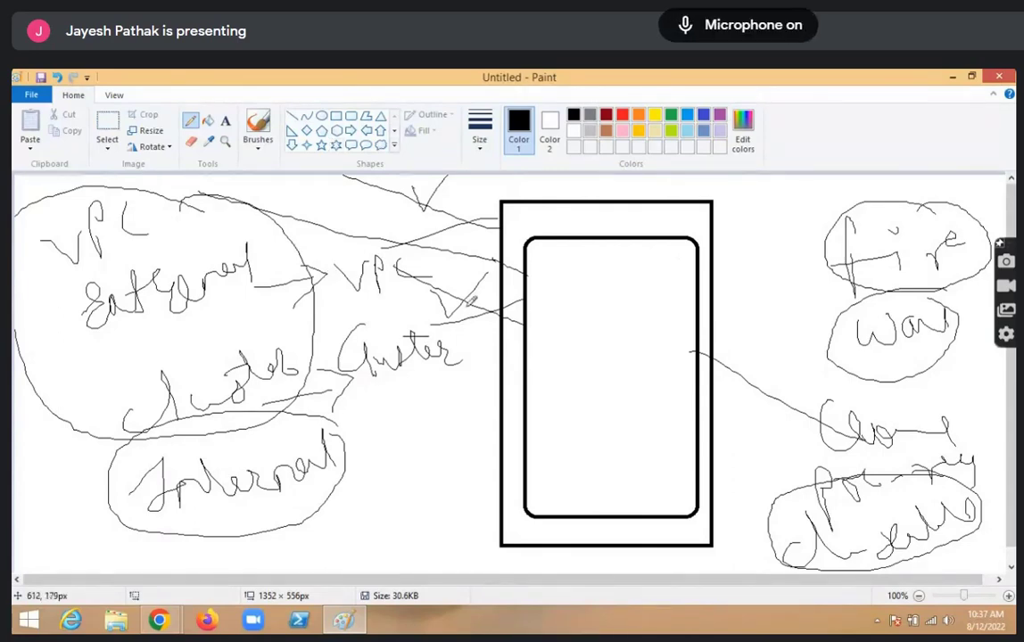
Switch to the Chrome window showing the details page of the my VPC-SG security group
{"action": "mouse_move", "coordinate": [159, 620]}
{"action": "left_click", "coordinate": [139, 580]}
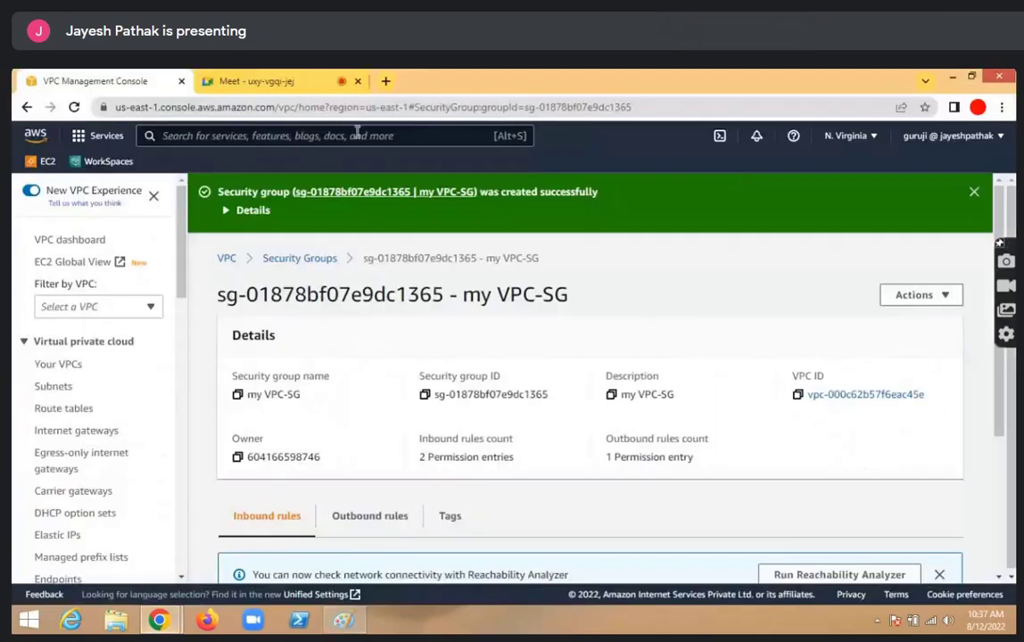
Switch to the Meet tab, look through the participants list of the call and close the list
{"action": "left_click", "coordinate": [259, 81]}
{"action": "left_click", "coordinate": [862, 560]}
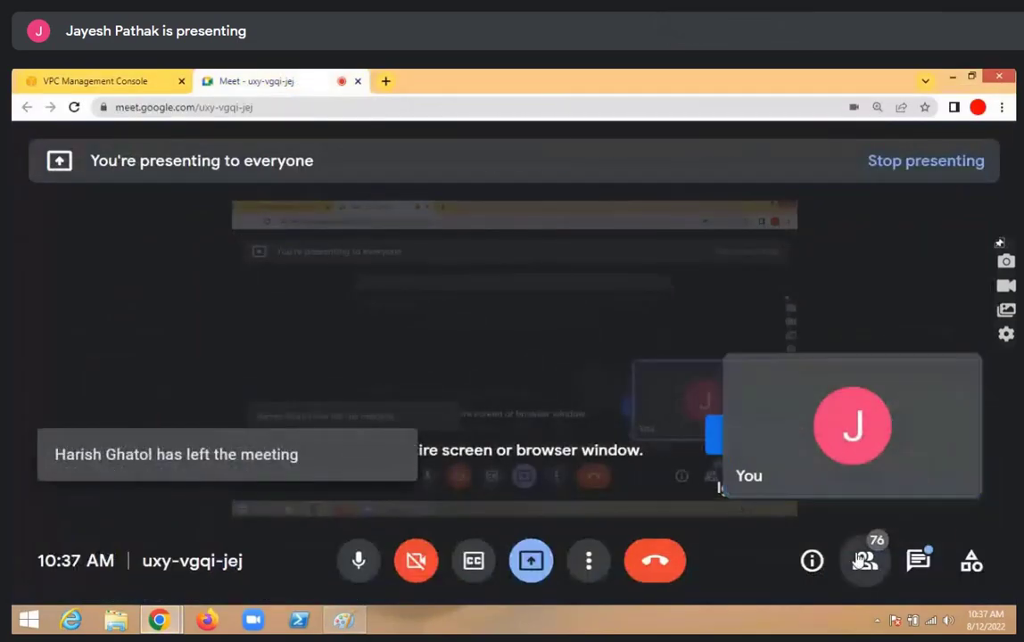
{"action": "scroll", "coordinate": [758, 410], "scroll_direction": "down", "scroll_amount": 1}
{"action": "scroll", "coordinate": [743, 475], "scroll_direction": "up", "scroll_amount": 1}
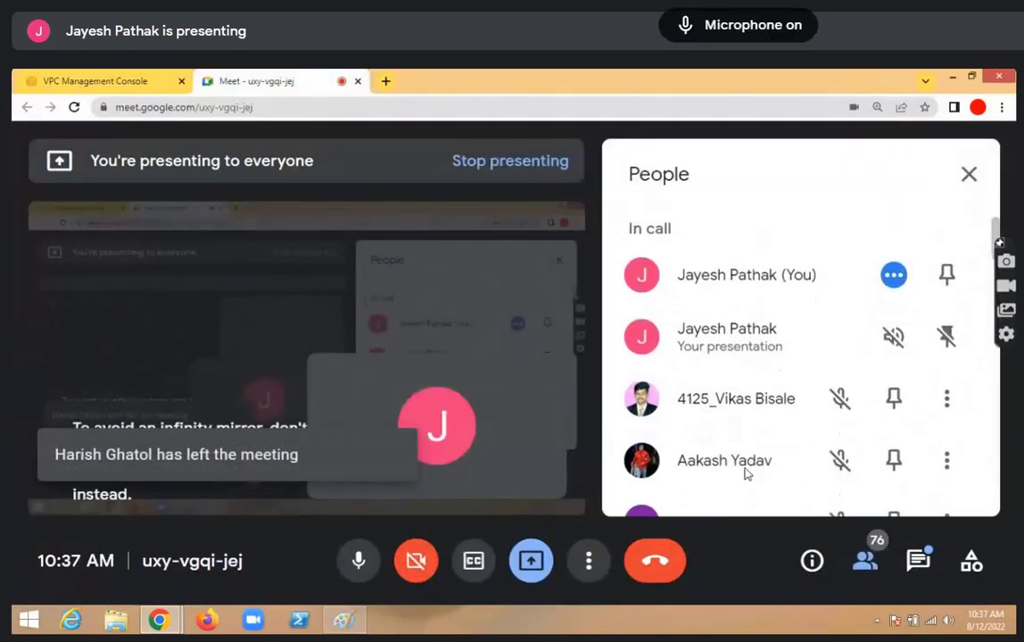
{"action": "mouse_move", "coordinate": [944, 195]}
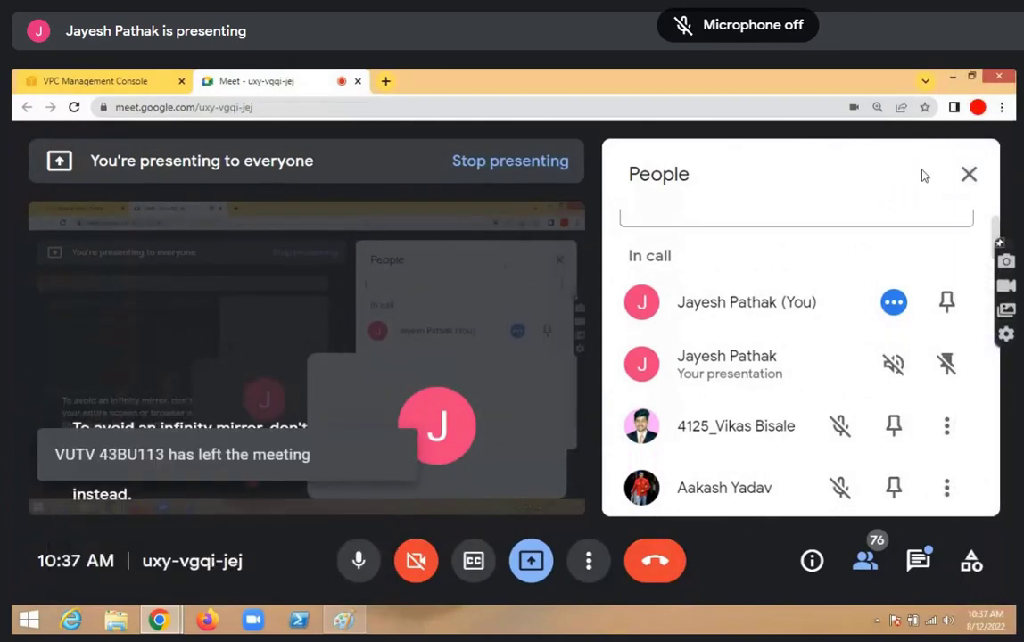
{"action": "left_click", "coordinate": [964, 174]}
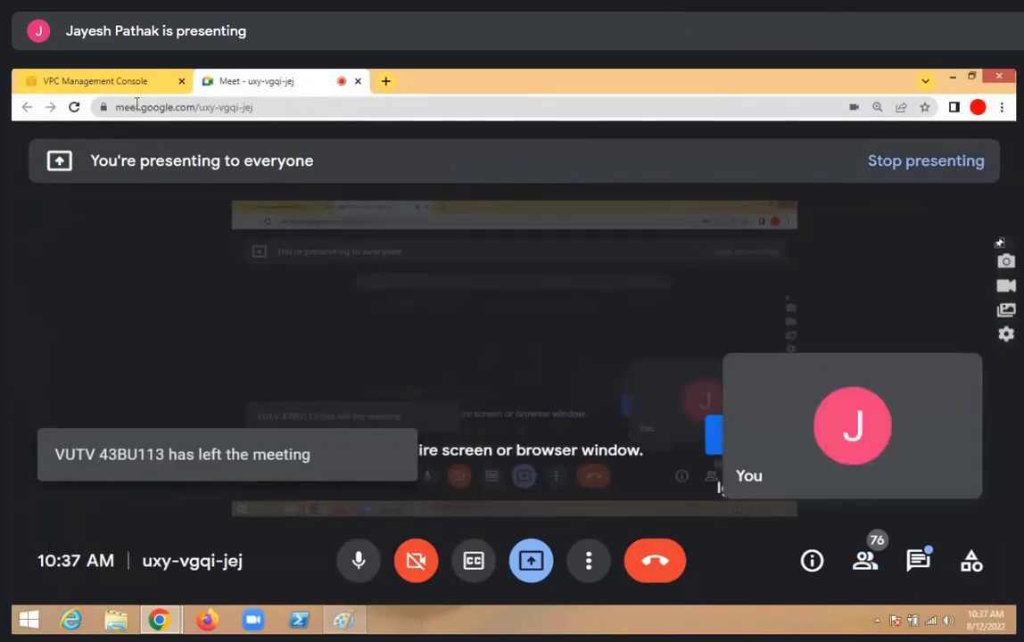
Return to the VPC console and open the list of VPCs
{"action": "left_click", "coordinate": [64, 75]}
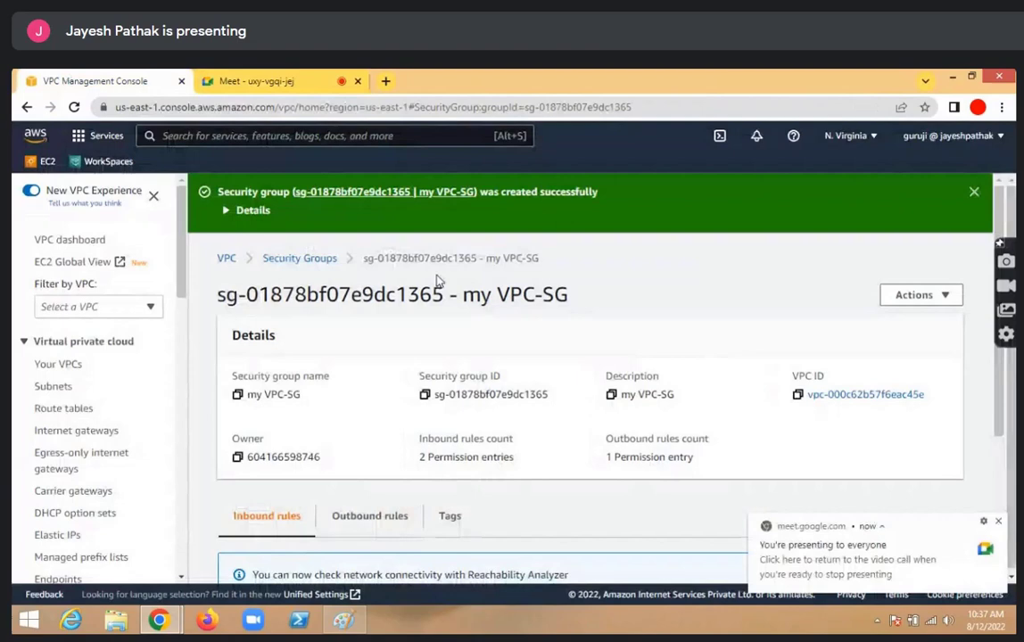
{"action": "left_click", "coordinate": [59, 366]}
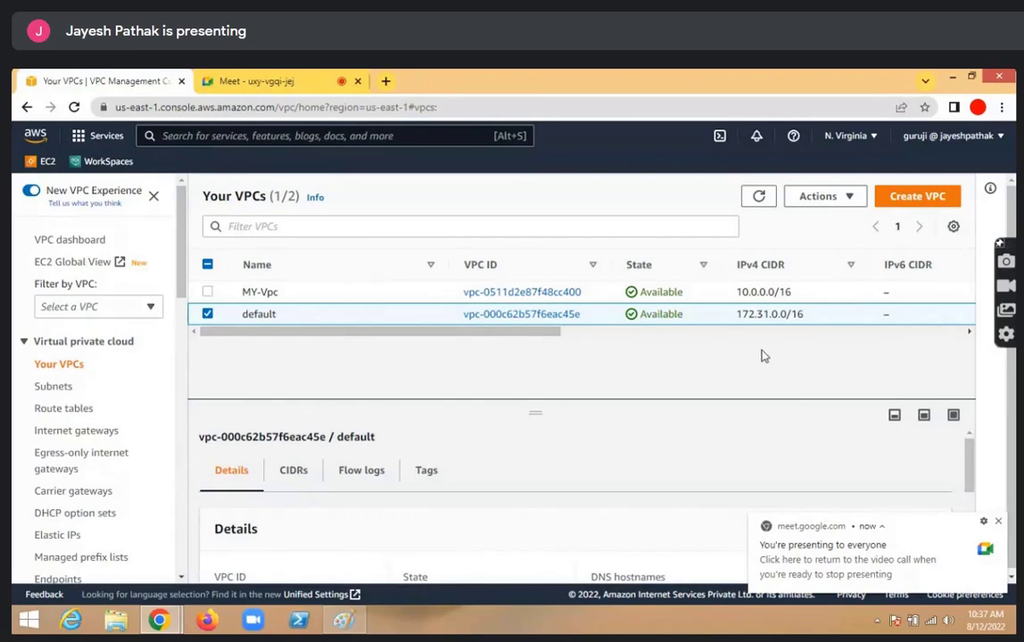
Switch to Paint and handwrite a short note below "Cluster", linking it with a line to the circled "Internal"
{"action": "left_click", "coordinate": [343, 620]}
{"action": "left_click_drag", "start_coordinate": [413, 374], "coordinate": [412, 430]}
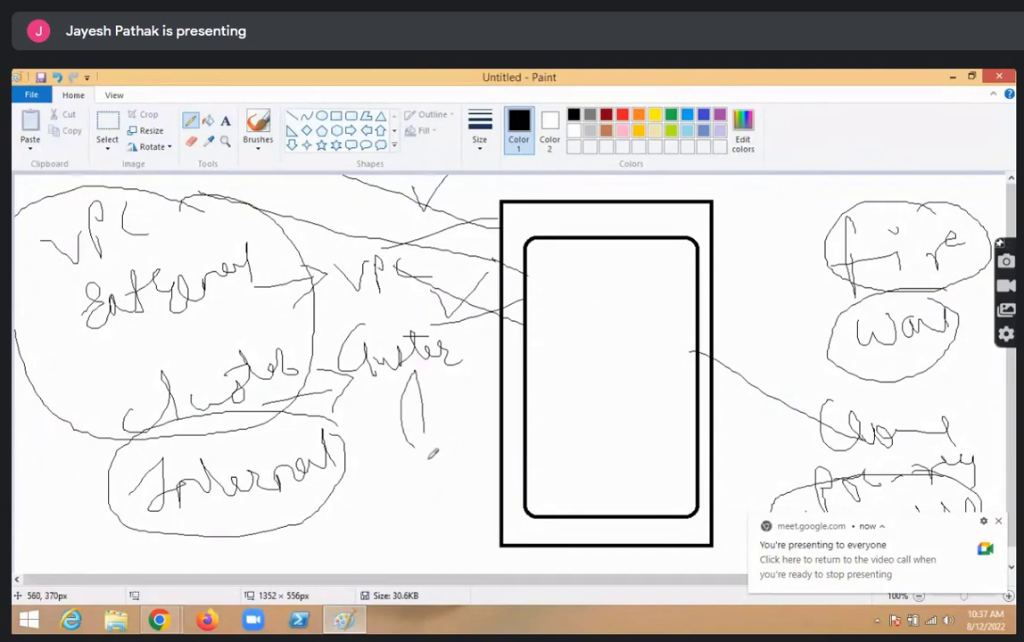
{"action": "mouse_move", "coordinate": [341, 495]}
{"action": "left_mouse_down"}
{"action": "mouse_move", "coordinate": [419, 486]}
{"action": "mouse_move", "coordinate": [437, 406]}
{"action": "mouse_move", "coordinate": [490, 406]}
{"action": "left_mouse_up"}
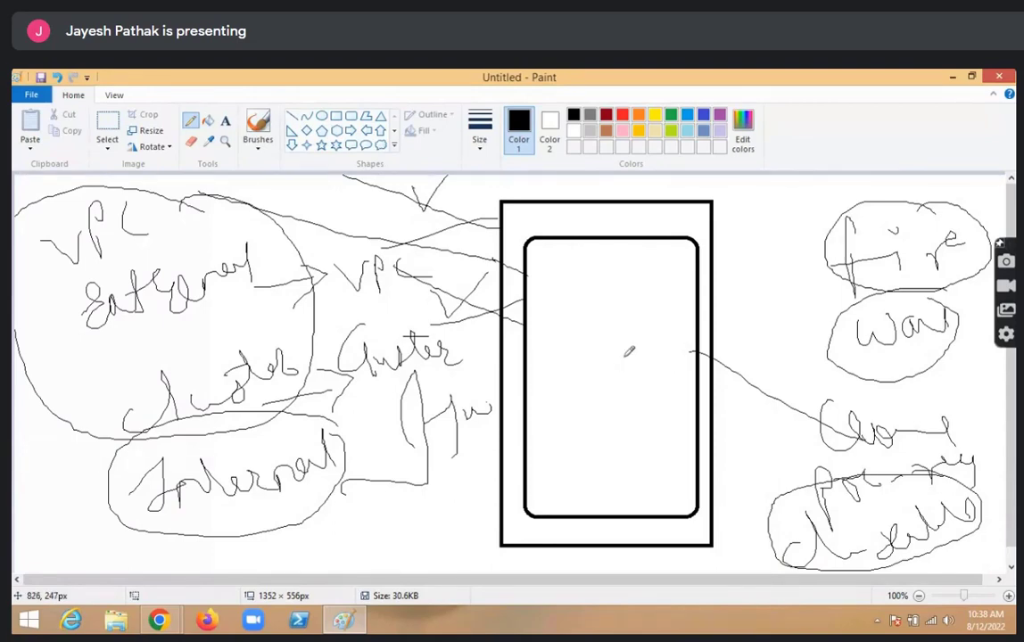
Pencil a circled 1 inside the rounded rectangle, link it to a circled "Pvt" outside the outer rectangle, and scribble a short note below
{"action": "mouse_move", "coordinate": [646, 300]}
{"action": "left_mouse_down"}
{"action": "mouse_move", "coordinate": [642, 313]}
{"action": "mouse_move", "coordinate": [658, 299]}
{"action": "mouse_move", "coordinate": [706, 292]}
{"action": "left_mouse_up"}
{"action": "mouse_move", "coordinate": [741, 249]}
{"action": "left_mouse_down"}
{"action": "mouse_move", "coordinate": [743, 308]}
{"action": "mouse_move", "coordinate": [760, 261]}
{"action": "left_mouse_up"}
{"action": "left_click_drag", "start_coordinate": [763, 263], "coordinate": [790, 285]}
{"action": "mouse_move", "coordinate": [797, 284]}
{"action": "left_mouse_down"}
{"action": "mouse_move", "coordinate": [808, 288]}
{"action": "mouse_move", "coordinate": [719, 268]}
{"action": "mouse_move", "coordinate": [807, 245]}
{"action": "left_mouse_up"}
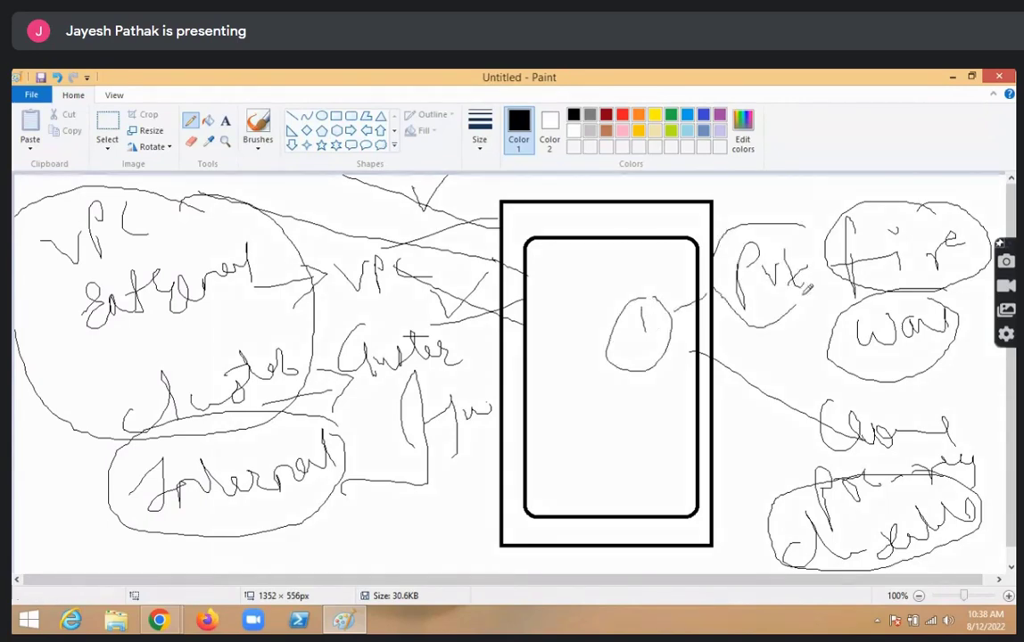
{"action": "left_click_drag", "start_coordinate": [746, 291], "coordinate": [751, 296]}
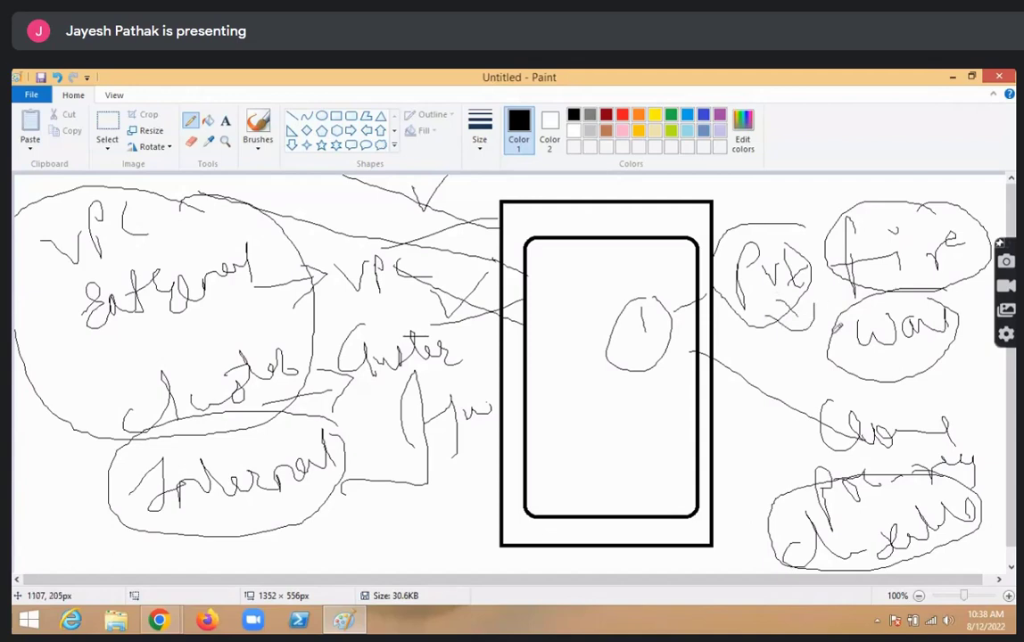
{"action": "left_click_drag", "start_coordinate": [812, 323], "coordinate": [766, 300]}
{"action": "mouse_move", "coordinate": [801, 308]}
{"action": "left_mouse_down"}
{"action": "mouse_move", "coordinate": [782, 327]}
{"action": "mouse_move", "coordinate": [770, 390]}
{"action": "left_mouse_up"}
{"action": "left_click_drag", "start_coordinate": [771, 370], "coordinate": [782, 361]}
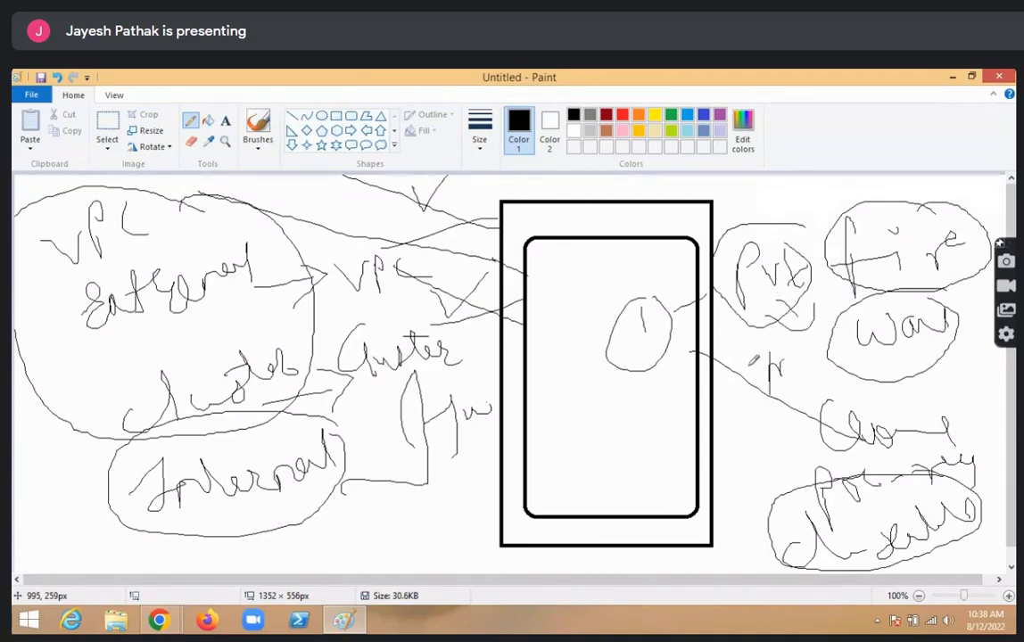
Clear the whole canvas and handwrite a circled 1 and "Pvt Subnet" with an arrow leading to "1 M/C"
{"action": "key", "text": "ctrl+a"}
{"action": "key", "text": "Delete"}
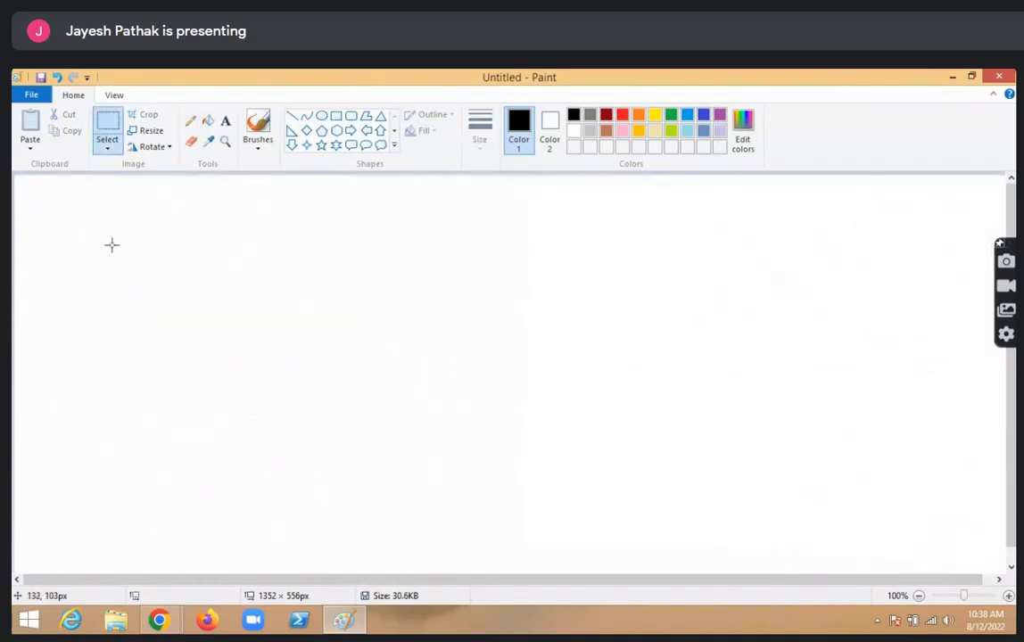
{"action": "left_click", "coordinate": [199, 123]}
{"action": "mouse_move", "coordinate": [436, 212]}
{"action": "left_mouse_down"}
{"action": "mouse_move", "coordinate": [438, 232]}
{"action": "mouse_move", "coordinate": [421, 198]}
{"action": "left_mouse_up"}
{"action": "mouse_move", "coordinate": [535, 214]}
{"action": "left_mouse_down"}
{"action": "mouse_move", "coordinate": [559, 180]}
{"action": "mouse_move", "coordinate": [559, 211]}
{"action": "left_mouse_up"}
{"action": "mouse_move", "coordinate": [565, 210]}
{"action": "left_mouse_down"}
{"action": "mouse_move", "coordinate": [589, 212]}
{"action": "mouse_move", "coordinate": [611, 249]}
{"action": "mouse_move", "coordinate": [625, 223]}
{"action": "mouse_move", "coordinate": [655, 250]}
{"action": "left_mouse_up"}
{"action": "mouse_move", "coordinate": [681, 228]}
{"action": "left_mouse_down"}
{"action": "mouse_move", "coordinate": [694, 242]}
{"action": "mouse_move", "coordinate": [759, 218]}
{"action": "mouse_move", "coordinate": [813, 223]}
{"action": "mouse_move", "coordinate": [782, 275]}
{"action": "left_mouse_up"}
{"action": "mouse_move", "coordinate": [745, 288]}
{"action": "left_mouse_down"}
{"action": "mouse_move", "coordinate": [740, 342]}
{"action": "mouse_move", "coordinate": [749, 337]}
{"action": "left_mouse_up"}
{"action": "mouse_move", "coordinate": [773, 304]}
{"action": "left_mouse_down"}
{"action": "mouse_move", "coordinate": [774, 330]}
{"action": "mouse_move", "coordinate": [794, 291]}
{"action": "left_mouse_up"}
{"action": "mouse_move", "coordinate": [812, 294]}
{"action": "left_mouse_down"}
{"action": "mouse_move", "coordinate": [834, 320]}
{"action": "mouse_move", "coordinate": [883, 308]}
{"action": "left_mouse_up"}
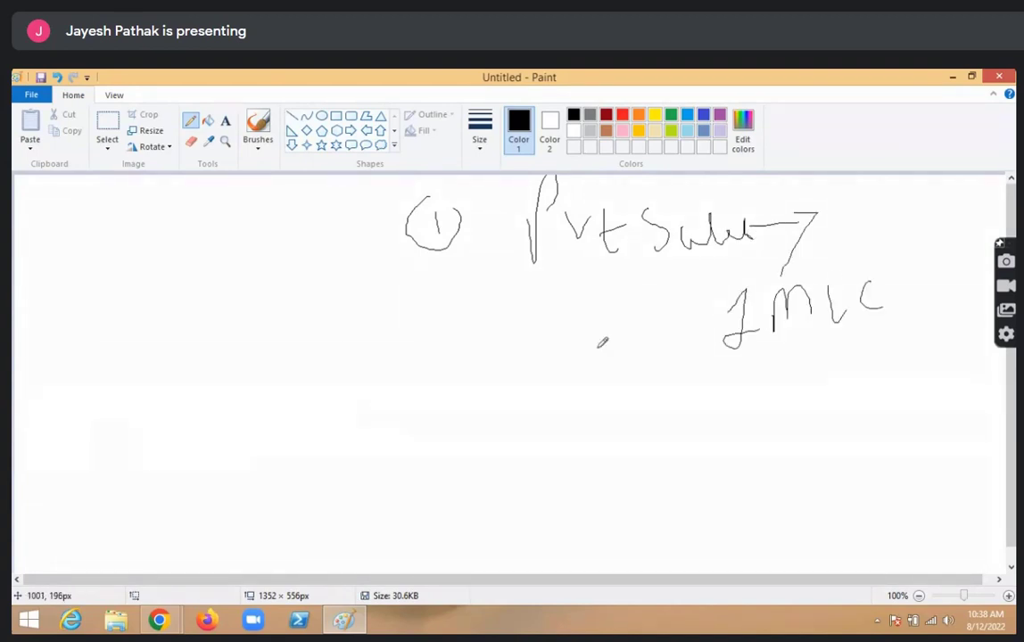
Handwrite a second circled 1 and "Put Subnet" below the first entry, with an arrow leading to "1 M/C"
{"action": "left_click_drag", "start_coordinate": [438, 353], "coordinate": [438, 393]}
{"action": "left_click_drag", "start_coordinate": [391, 318], "coordinate": [421, 290]}
{"action": "left_click_drag", "start_coordinate": [510, 393], "coordinate": [521, 452]}
{"action": "left_click_drag", "start_coordinate": [518, 382], "coordinate": [593, 406]}
{"action": "left_click_drag", "start_coordinate": [611, 349], "coordinate": [626, 412]}
{"action": "left_click_drag", "start_coordinate": [674, 377], "coordinate": [665, 430]}
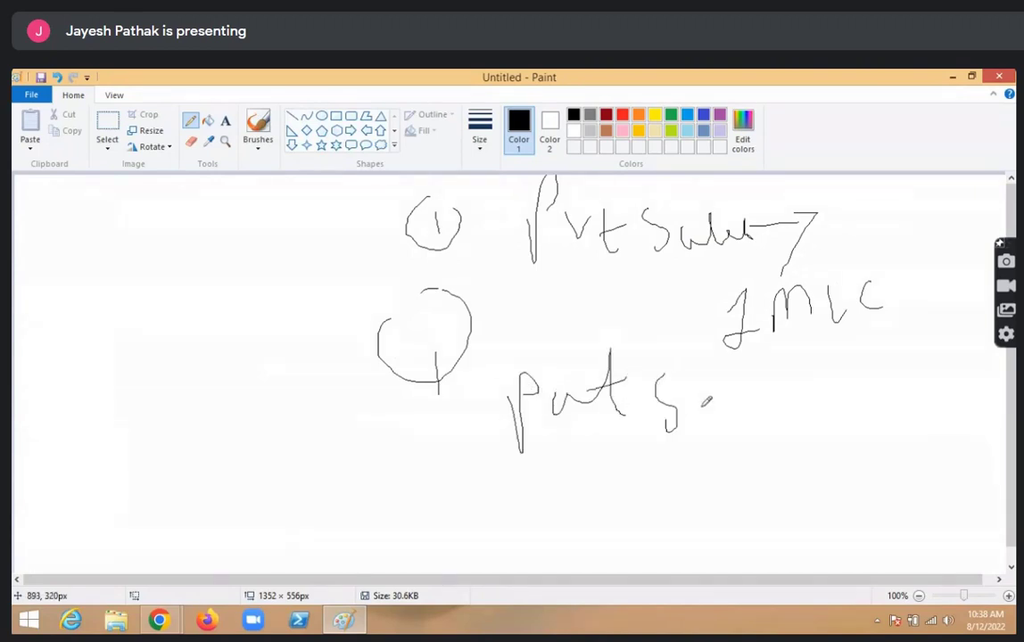
{"action": "mouse_move", "coordinate": [707, 402]}
{"action": "left_mouse_down"}
{"action": "mouse_move", "coordinate": [906, 399]}
{"action": "mouse_move", "coordinate": [910, 439]}
{"action": "left_mouse_up"}
{"action": "mouse_move", "coordinate": [749, 487]}
{"action": "left_mouse_down"}
{"action": "mouse_move", "coordinate": [763, 467]}
{"action": "mouse_move", "coordinate": [841, 502]}
{"action": "mouse_move", "coordinate": [827, 477]}
{"action": "mouse_move", "coordinate": [858, 499]}
{"action": "mouse_move", "coordinate": [888, 502]}
{"action": "left_mouse_up"}
{"action": "mouse_move", "coordinate": [915, 459]}
{"action": "left_mouse_down"}
{"action": "mouse_move", "coordinate": [908, 491]}
{"action": "mouse_move", "coordinate": [954, 495]}
{"action": "left_mouse_up"}
{"action": "left_click", "coordinate": [890, 446]}
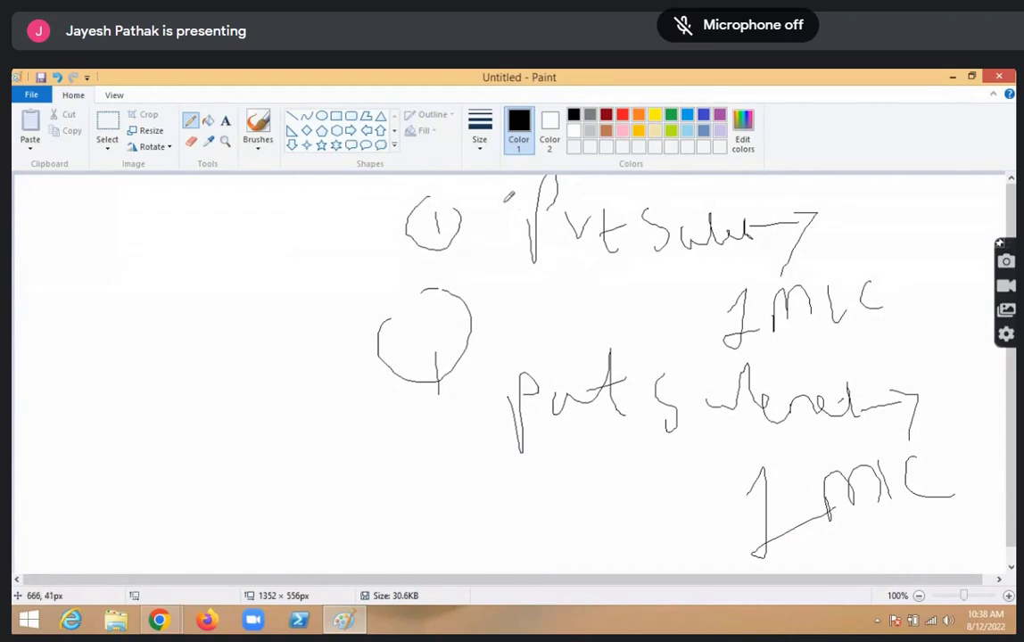
Draw a box around the "Pvt Subnet" entry and pencil a line from its left edge to a circled "RDP"
{"action": "mouse_move", "coordinate": [500, 198]}
{"action": "left_mouse_down"}
{"action": "mouse_move", "coordinate": [504, 323]}
{"action": "mouse_move", "coordinate": [903, 339]}
{"action": "mouse_move", "coordinate": [907, 178]}
{"action": "mouse_move", "coordinate": [513, 176]}
{"action": "left_mouse_up"}
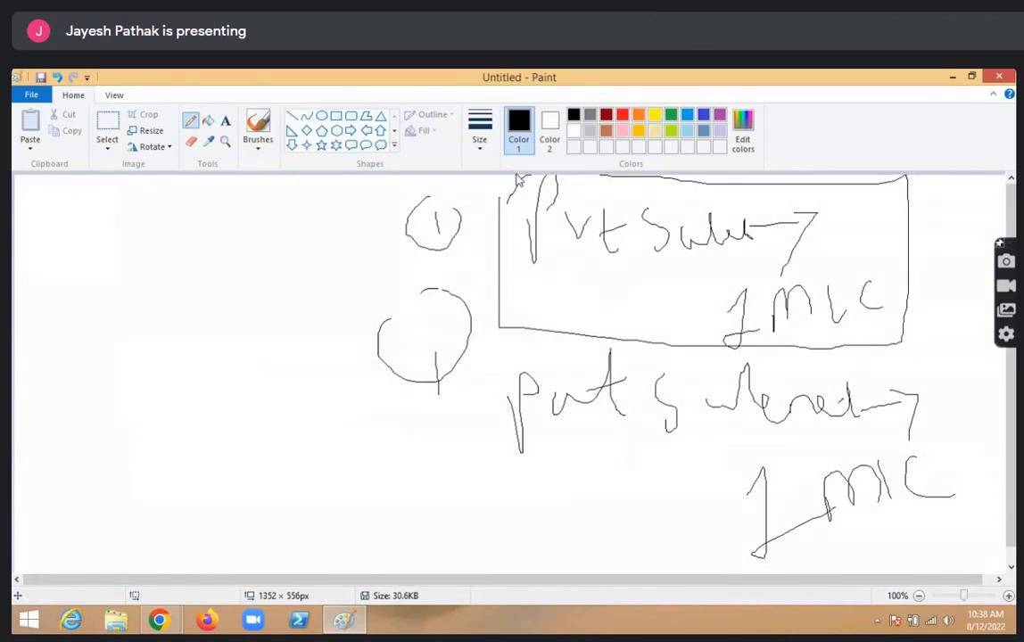
{"action": "left_click_drag", "start_coordinate": [500, 293], "coordinate": [278, 291]}
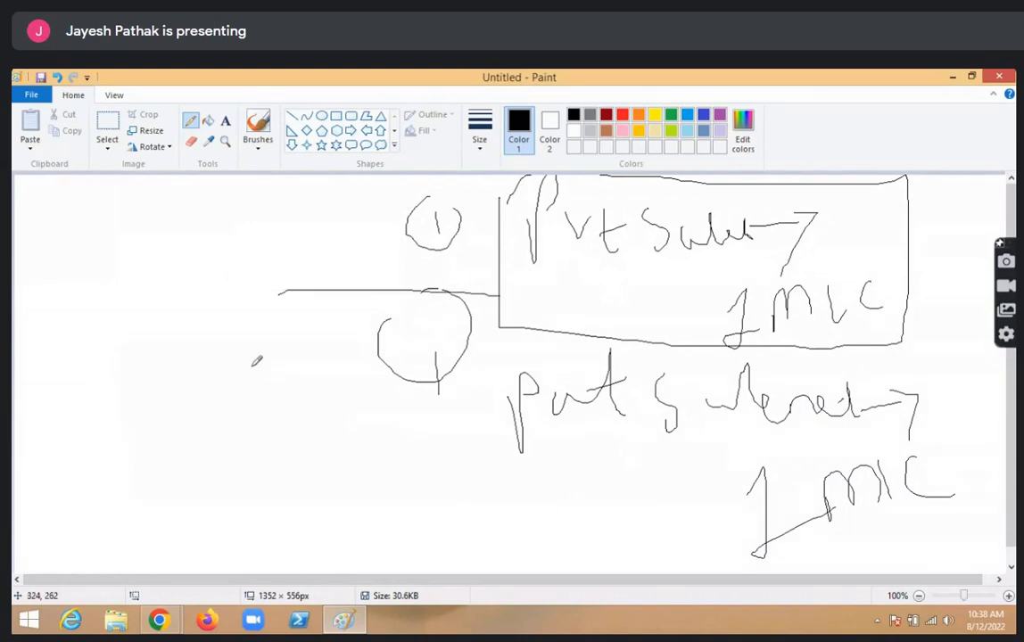
{"action": "mouse_move", "coordinate": [240, 335]}
{"action": "left_mouse_down"}
{"action": "mouse_move", "coordinate": [255, 368]}
{"action": "mouse_move", "coordinate": [308, 383]}
{"action": "mouse_move", "coordinate": [342, 357]}
{"action": "left_mouse_up"}
{"action": "mouse_move", "coordinate": [323, 295]}
{"action": "left_mouse_down"}
{"action": "mouse_move", "coordinate": [217, 427]}
{"action": "mouse_move", "coordinate": [335, 284]}
{"action": "mouse_move", "coordinate": [308, 282]}
{"action": "left_mouse_up"}
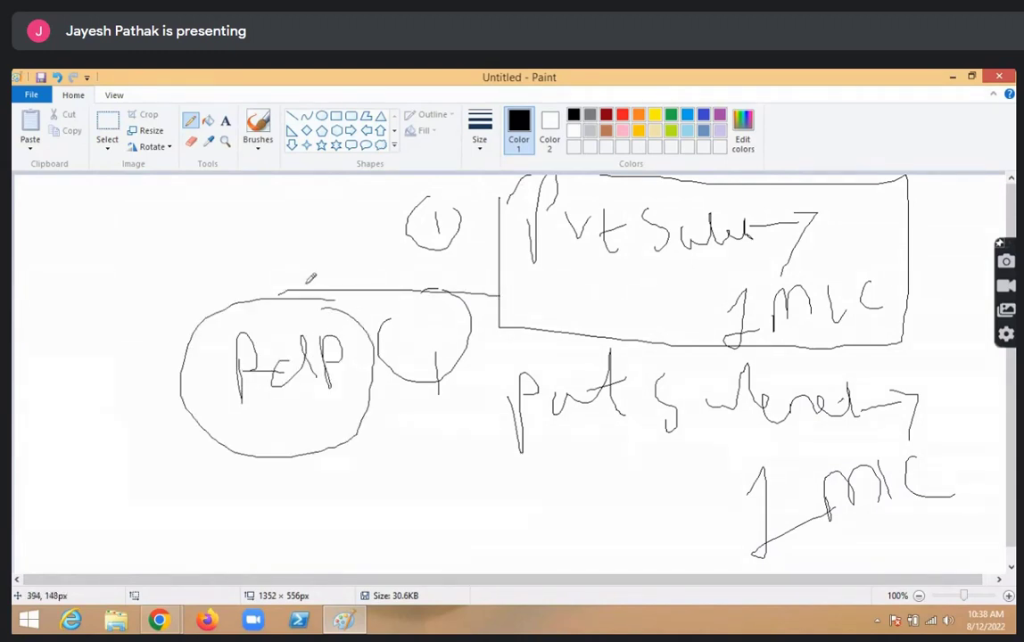
Pencil a line from the box down to a handwritten "Workspace" and an arrow from its left edge to a circled "NAT"
{"action": "left_click_drag", "start_coordinate": [532, 328], "coordinate": [478, 404]}
{"action": "mouse_move", "coordinate": [387, 455]}
{"action": "left_mouse_down"}
{"action": "mouse_move", "coordinate": [398, 487]}
{"action": "mouse_move", "coordinate": [464, 456]}
{"action": "mouse_move", "coordinate": [564, 484]}
{"action": "mouse_move", "coordinate": [590, 503]}
{"action": "mouse_move", "coordinate": [612, 482]}
{"action": "mouse_move", "coordinate": [681, 474]}
{"action": "left_mouse_up"}
{"action": "mouse_move", "coordinate": [499, 271]}
{"action": "left_mouse_down"}
{"action": "mouse_move", "coordinate": [278, 236]}
{"action": "mouse_move", "coordinate": [303, 267]}
{"action": "left_mouse_up"}
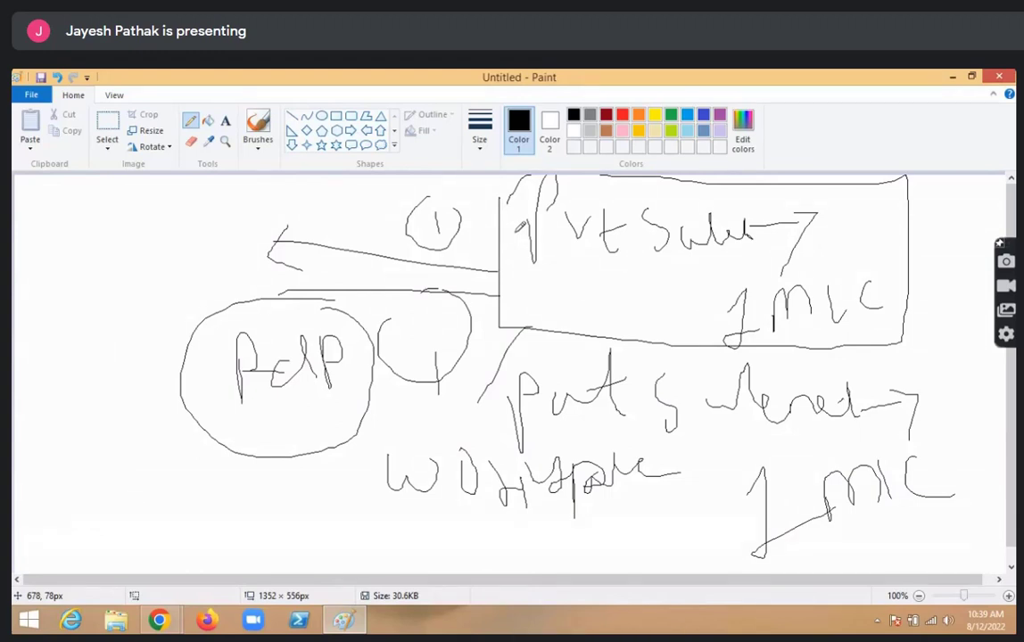
{"action": "mouse_move", "coordinate": [94, 210]}
{"action": "left_mouse_down"}
{"action": "mouse_move", "coordinate": [94, 234]}
{"action": "mouse_move", "coordinate": [143, 210]}
{"action": "mouse_move", "coordinate": [125, 228]}
{"action": "mouse_move", "coordinate": [192, 179]}
{"action": "mouse_move", "coordinate": [129, 296]}
{"action": "mouse_move", "coordinate": [170, 191]}
{"action": "left_mouse_up"}
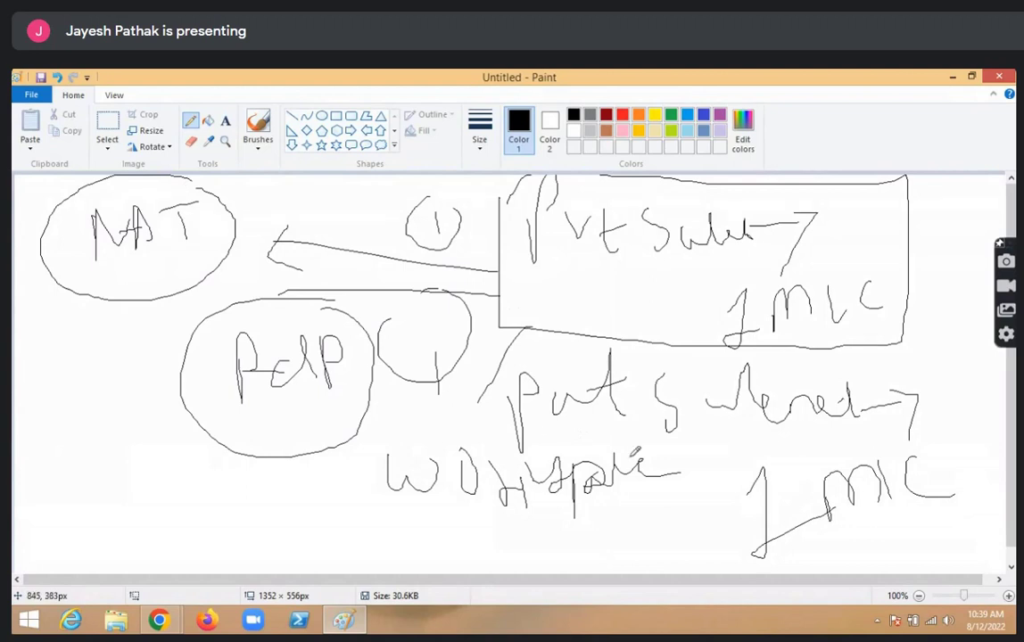
Add a circled tick after "Workspace" and a tick above the lower "M/C", and handwrite a circled "HW" with a connector beside it
{"action": "mouse_move", "coordinate": [685, 473]}
{"action": "left_mouse_down"}
{"action": "mouse_move", "coordinate": [660, 473]}
{"action": "mouse_move", "coordinate": [740, 494]}
{"action": "left_mouse_up"}
{"action": "left_click_drag", "start_coordinate": [809, 444], "coordinate": [951, 397]}
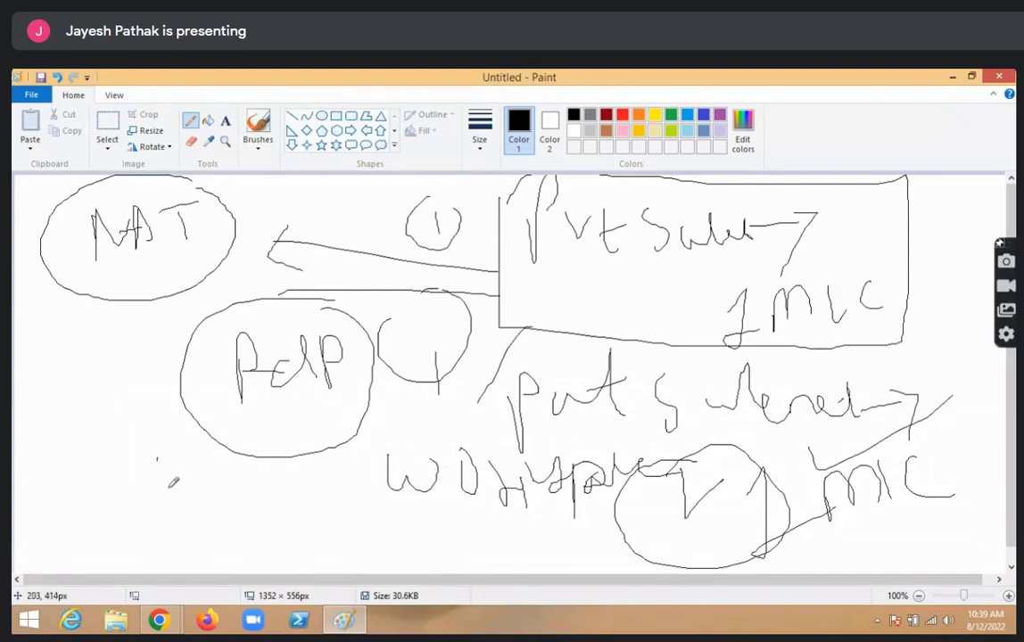
{"action": "left_click_drag", "start_coordinate": [157, 459], "coordinate": [190, 531]}
{"action": "mouse_move", "coordinate": [187, 457]}
{"action": "left_mouse_down"}
{"action": "mouse_move", "coordinate": [200, 507]}
{"action": "mouse_move", "coordinate": [234, 455]}
{"action": "left_mouse_up"}
{"action": "mouse_move", "coordinate": [228, 458]}
{"action": "left_mouse_down"}
{"action": "mouse_move", "coordinate": [252, 482]}
{"action": "mouse_move", "coordinate": [281, 456]}
{"action": "mouse_move", "coordinate": [168, 544]}
{"action": "mouse_move", "coordinate": [348, 455]}
{"action": "mouse_move", "coordinate": [308, 403]}
{"action": "left_mouse_up"}
{"action": "mouse_move", "coordinate": [374, 400]}
{"action": "left_mouse_down"}
{"action": "mouse_move", "coordinate": [367, 472]}
{"action": "mouse_move", "coordinate": [380, 495]}
{"action": "left_mouse_up"}
{"action": "left_click_drag", "start_coordinate": [514, 399], "coordinate": [500, 399]}
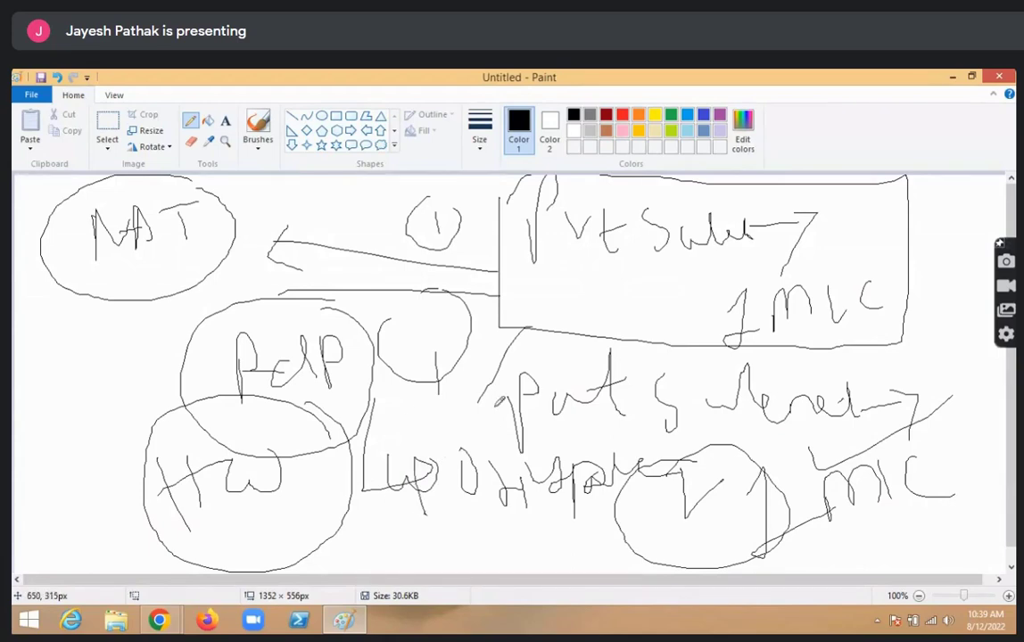
Toggle the Meet call's microphone off and back on in Chrome, and return to the Paint drawing
{"action": "mouse_move", "coordinate": [159, 620]}
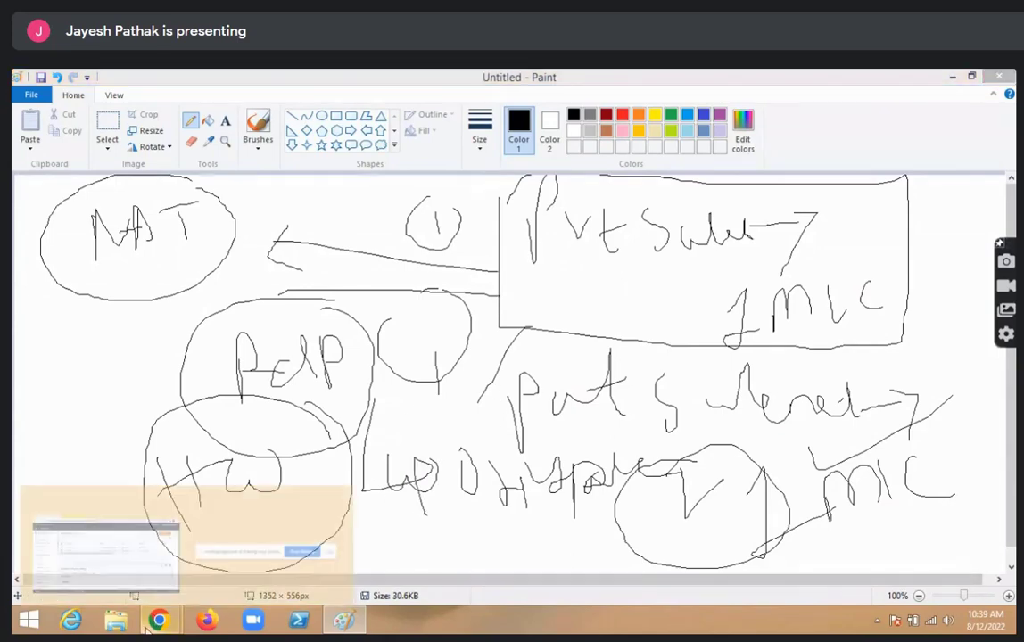
{"action": "left_click", "coordinate": [130, 524]}
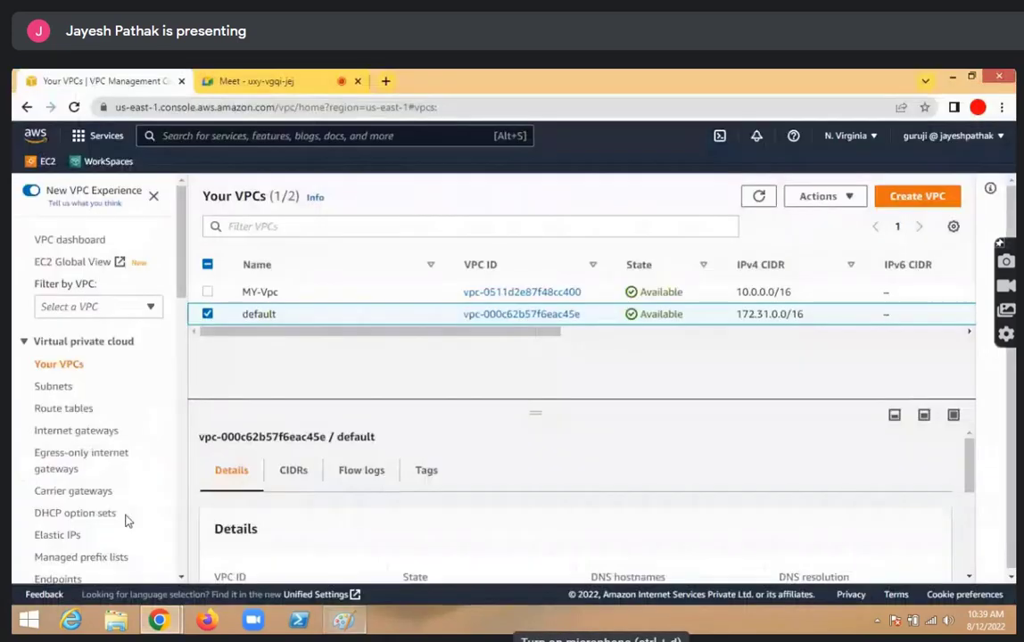
{"action": "left_click", "coordinate": [214, 78]}
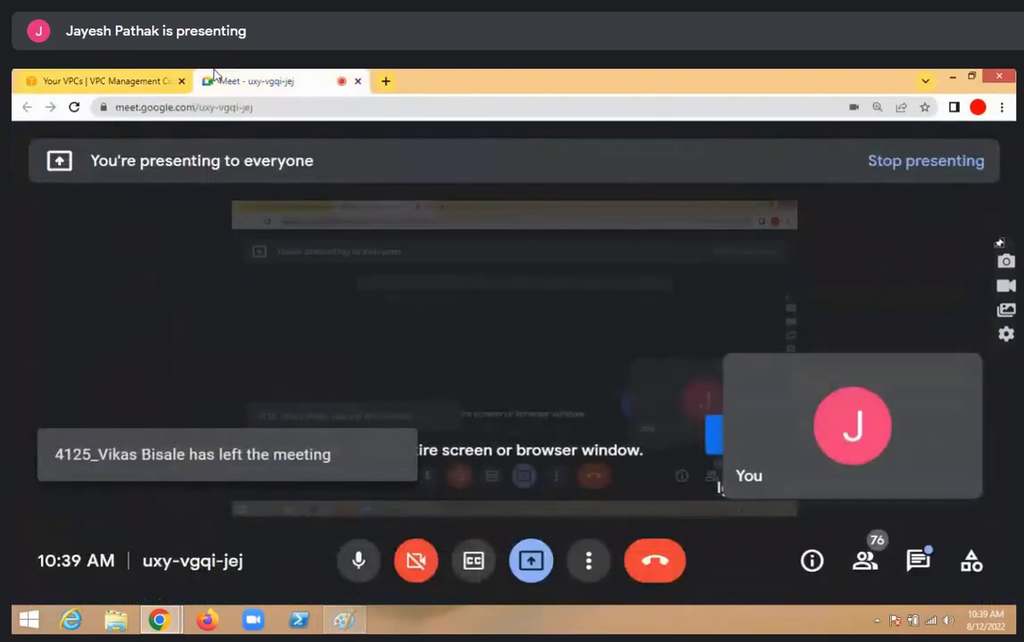
{"action": "left_click", "coordinate": [128, 79]}
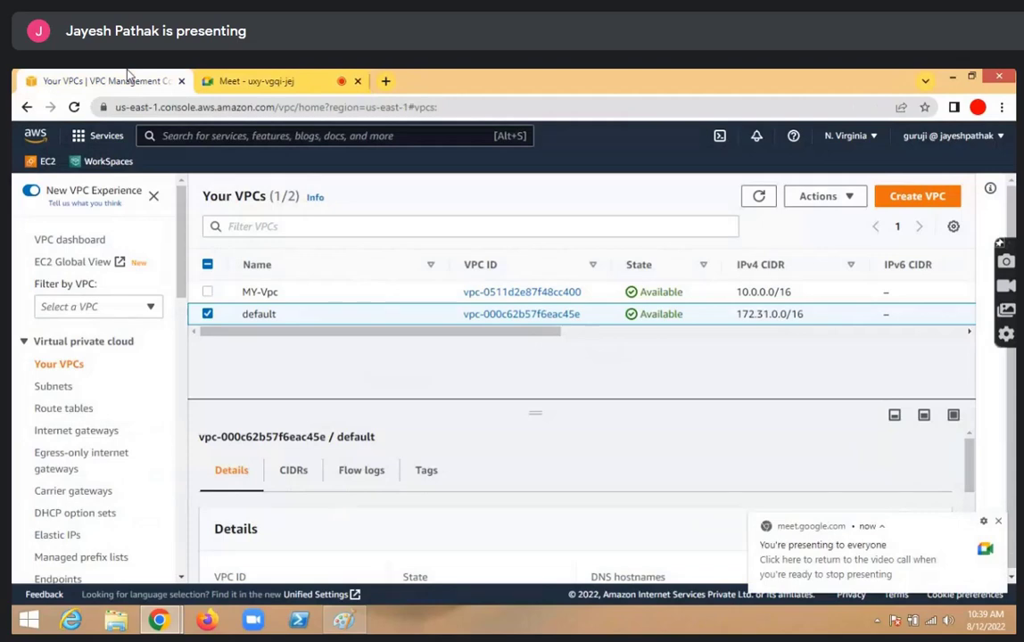
{"action": "left_click", "coordinate": [254, 80]}
{"action": "left_click", "coordinate": [361, 562]}
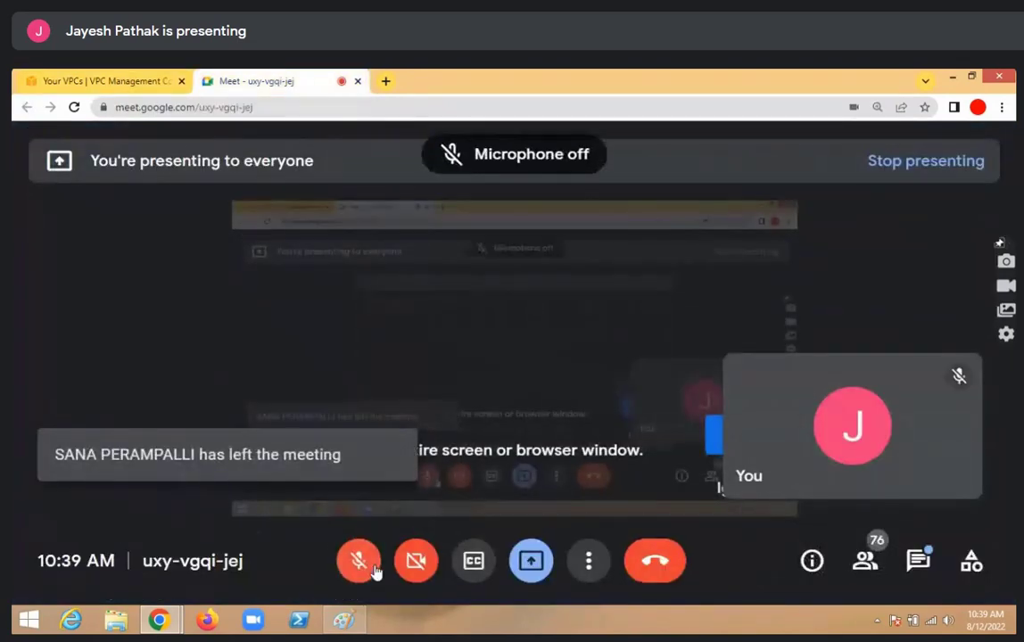
{"action": "left_click", "coordinate": [374, 568]}
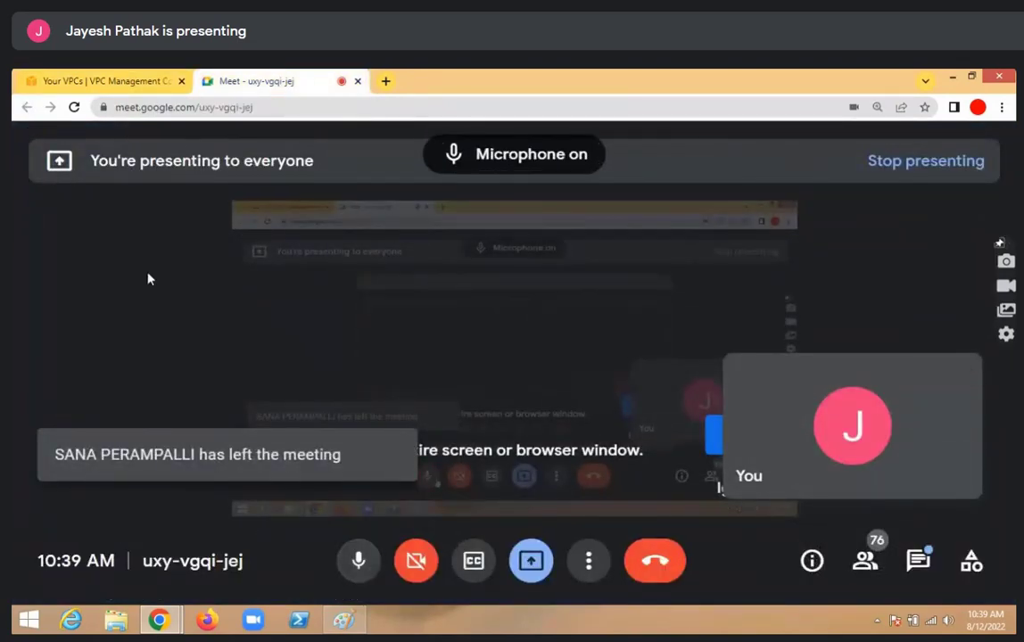
{"action": "left_click", "coordinate": [89, 79]}
{"action": "left_click", "coordinate": [345, 619]}
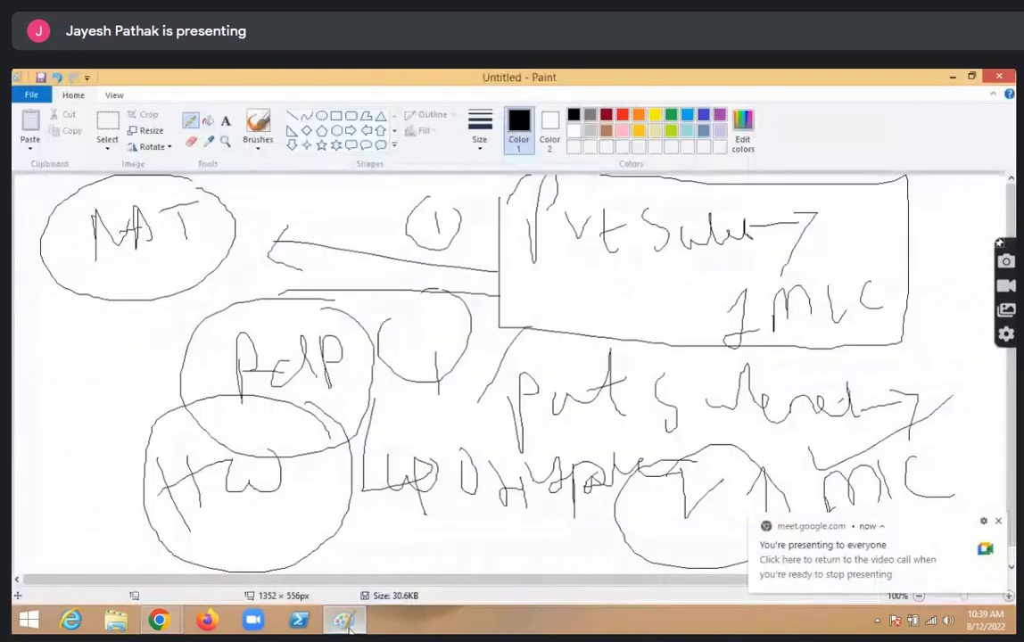
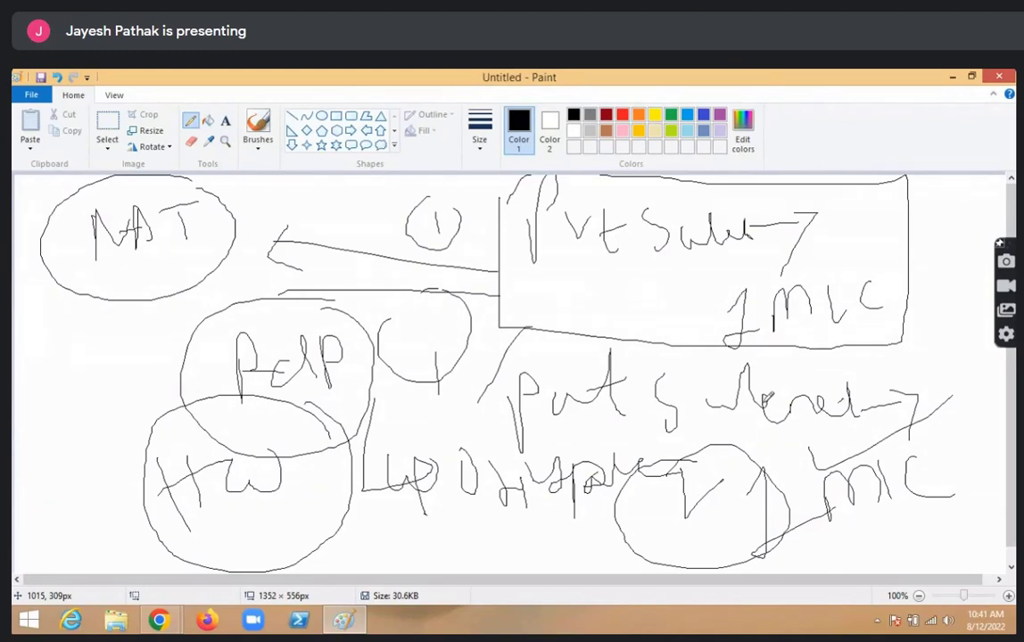
Clear the whole canvas and handwrite "10.0.0.0/16" with an arrow leading to "VPC"
{"action": "key", "text": "ctrl+a"}
{"action": "key", "text": "Delete"}
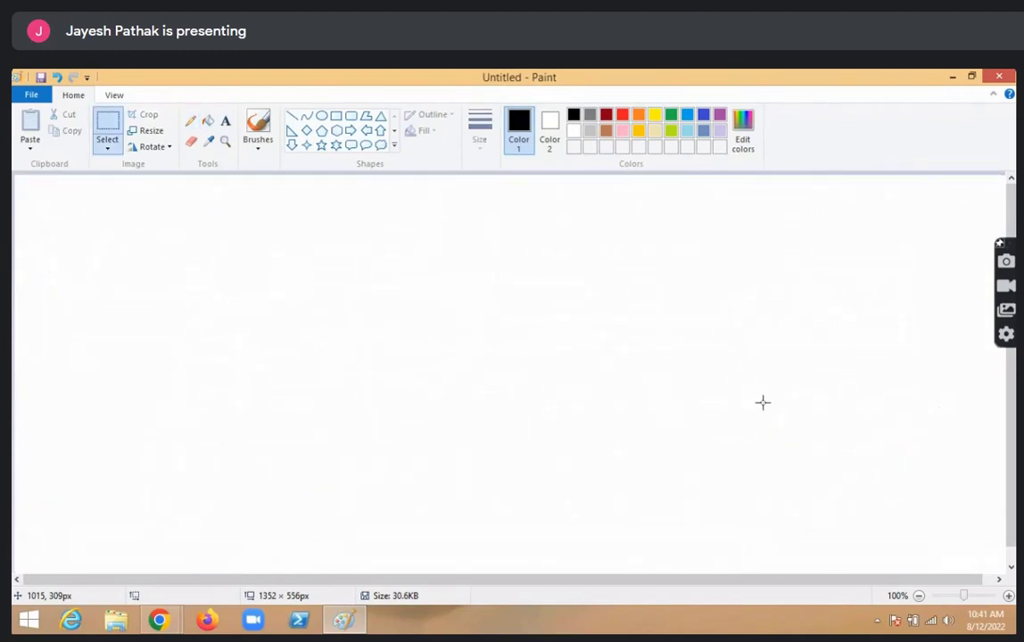
{"action": "left_click", "coordinate": [190, 120]}
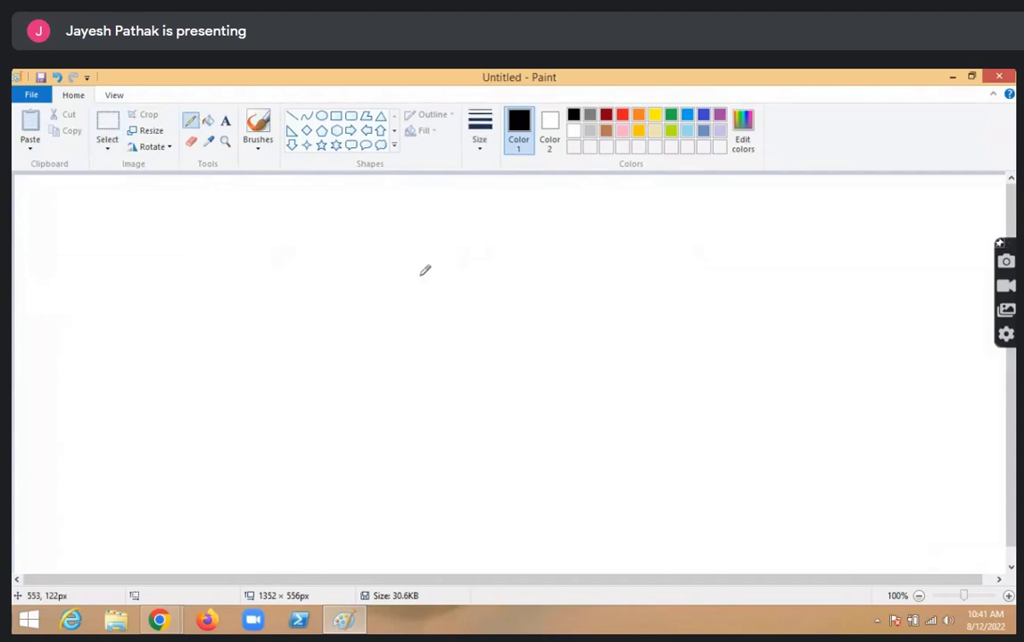
{"action": "mouse_move", "coordinate": [258, 244]}
{"action": "left_mouse_down"}
{"action": "mouse_move", "coordinate": [278, 227]}
{"action": "mouse_move", "coordinate": [287, 257]}
{"action": "mouse_move", "coordinate": [359, 234]}
{"action": "left_mouse_up"}
{"action": "left_click", "coordinate": [322, 245]}
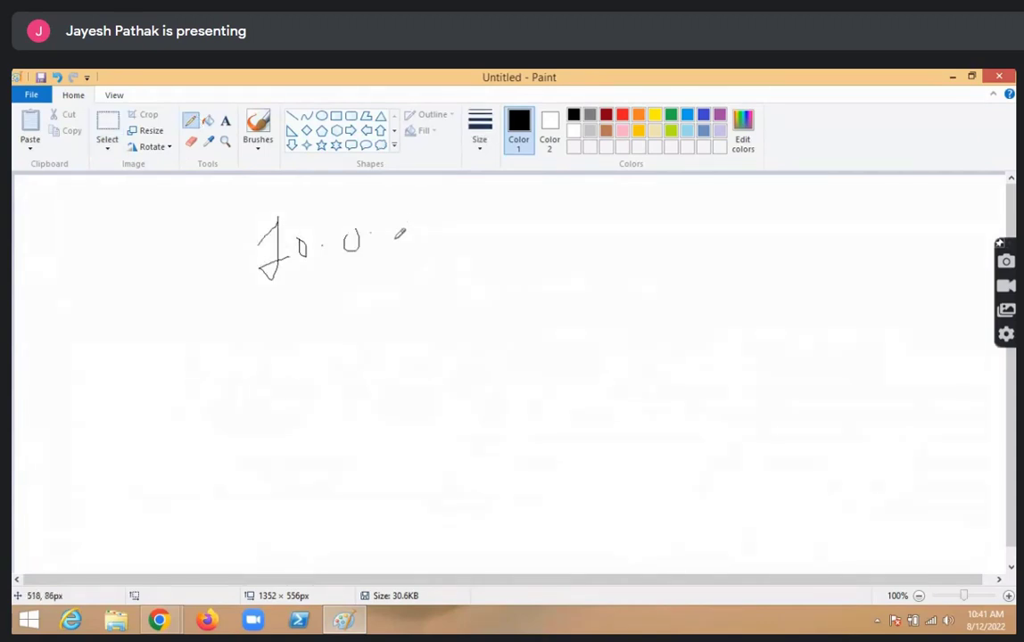
{"action": "mouse_move", "coordinate": [390, 230]}
{"action": "left_mouse_down"}
{"action": "mouse_move", "coordinate": [400, 241]}
{"action": "mouse_move", "coordinate": [451, 223]}
{"action": "mouse_move", "coordinate": [466, 262]}
{"action": "left_mouse_up"}
{"action": "left_click_drag", "start_coordinate": [493, 208], "coordinate": [493, 253]}
{"action": "mouse_move", "coordinate": [516, 225]}
{"action": "left_mouse_down"}
{"action": "mouse_move", "coordinate": [515, 252]}
{"action": "mouse_move", "coordinate": [534, 232]}
{"action": "mouse_move", "coordinate": [545, 246]}
{"action": "mouse_move", "coordinate": [523, 244]}
{"action": "mouse_move", "coordinate": [576, 243]}
{"action": "mouse_move", "coordinate": [591, 210]}
{"action": "mouse_move", "coordinate": [661, 236]}
{"action": "left_mouse_up"}
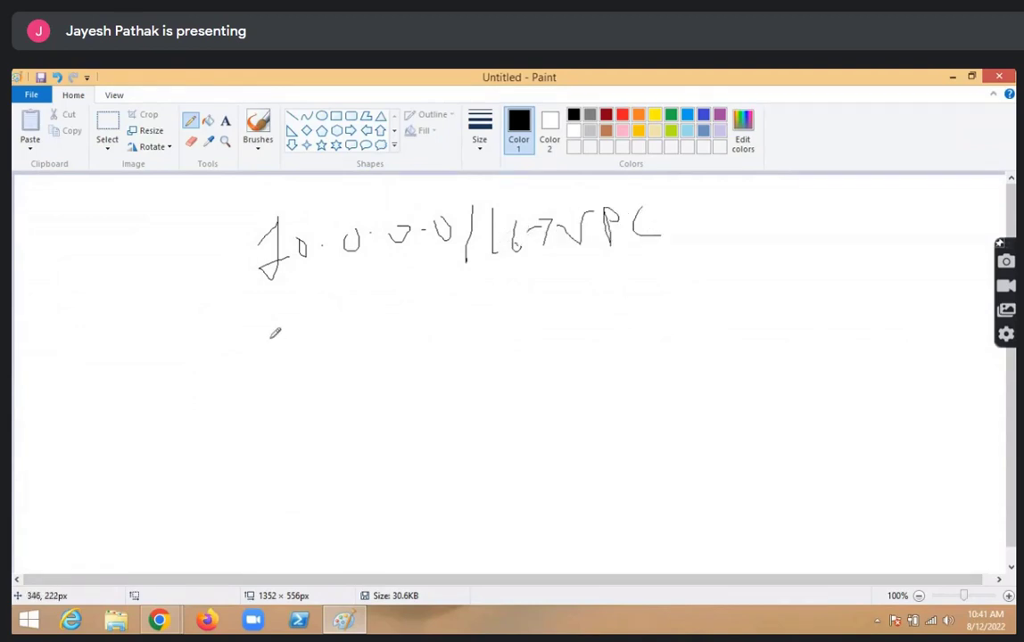
Handwrite "10.0.0.0/24" below the VPC range with an arrow to "Pub Subnet", and underline "10.0.0.0/16"
{"action": "mouse_move", "coordinate": [269, 341]}
{"action": "left_mouse_down"}
{"action": "mouse_move", "coordinate": [268, 376]}
{"action": "mouse_move", "coordinate": [298, 371]}
{"action": "mouse_move", "coordinate": [302, 350]}
{"action": "mouse_move", "coordinate": [348, 366]}
{"action": "mouse_move", "coordinate": [366, 348]}
{"action": "mouse_move", "coordinate": [412, 352]}
{"action": "mouse_move", "coordinate": [421, 338]}
{"action": "left_mouse_up"}
{"action": "left_click", "coordinate": [322, 355]}
{"action": "left_click", "coordinate": [435, 340]}
{"action": "mouse_move", "coordinate": [457, 328]}
{"action": "left_mouse_down"}
{"action": "mouse_move", "coordinate": [452, 345]}
{"action": "mouse_move", "coordinate": [457, 326]}
{"action": "mouse_move", "coordinate": [475, 361]}
{"action": "left_mouse_up"}
{"action": "left_click_drag", "start_coordinate": [490, 321], "coordinate": [548, 328]}
{"action": "mouse_move", "coordinate": [539, 313]}
{"action": "left_mouse_down"}
{"action": "mouse_move", "coordinate": [540, 344]}
{"action": "mouse_move", "coordinate": [565, 336]}
{"action": "mouse_move", "coordinate": [598, 353]}
{"action": "left_mouse_up"}
{"action": "left_click", "coordinate": [581, 333]}
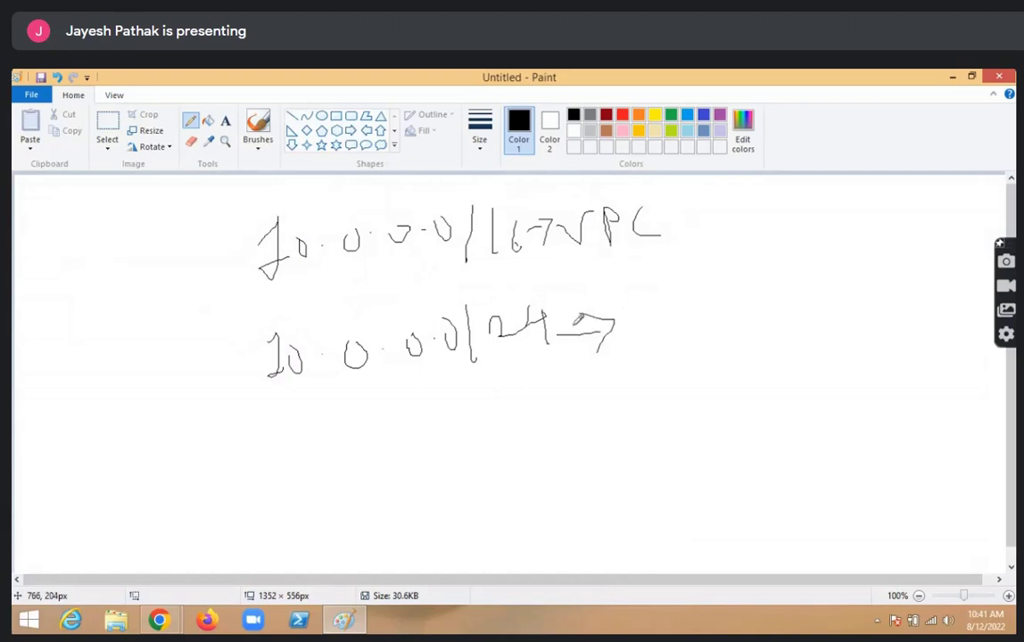
{"action": "mouse_move", "coordinate": [664, 308]}
{"action": "left_mouse_down"}
{"action": "mouse_move", "coordinate": [687, 318]}
{"action": "mouse_move", "coordinate": [719, 309]}
{"action": "mouse_move", "coordinate": [746, 323]}
{"action": "left_mouse_up"}
{"action": "mouse_move", "coordinate": [799, 299]}
{"action": "left_mouse_down"}
{"action": "mouse_move", "coordinate": [774, 330]}
{"action": "mouse_move", "coordinate": [905, 296]}
{"action": "mouse_move", "coordinate": [935, 314]}
{"action": "left_mouse_up"}
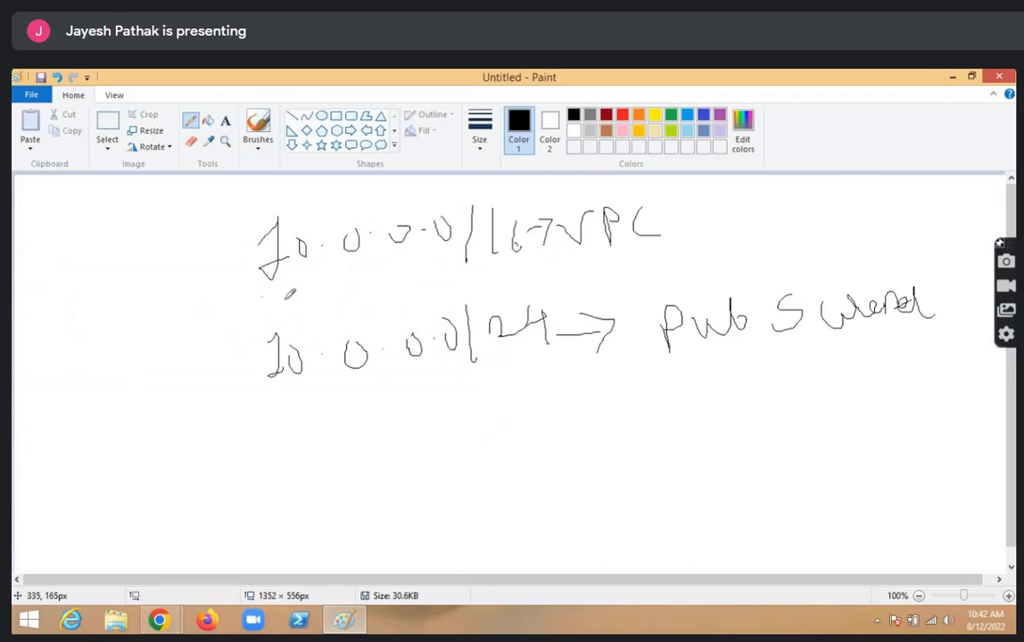
{"action": "left_click_drag", "start_coordinate": [259, 298], "coordinate": [503, 275]}
Pencil a dash after "VPC" and handwrite "8 16 24" below the subnet line, with a ring around it and a box around "16 24"
{"action": "left_click_drag", "start_coordinate": [701, 228], "coordinate": [749, 218]}
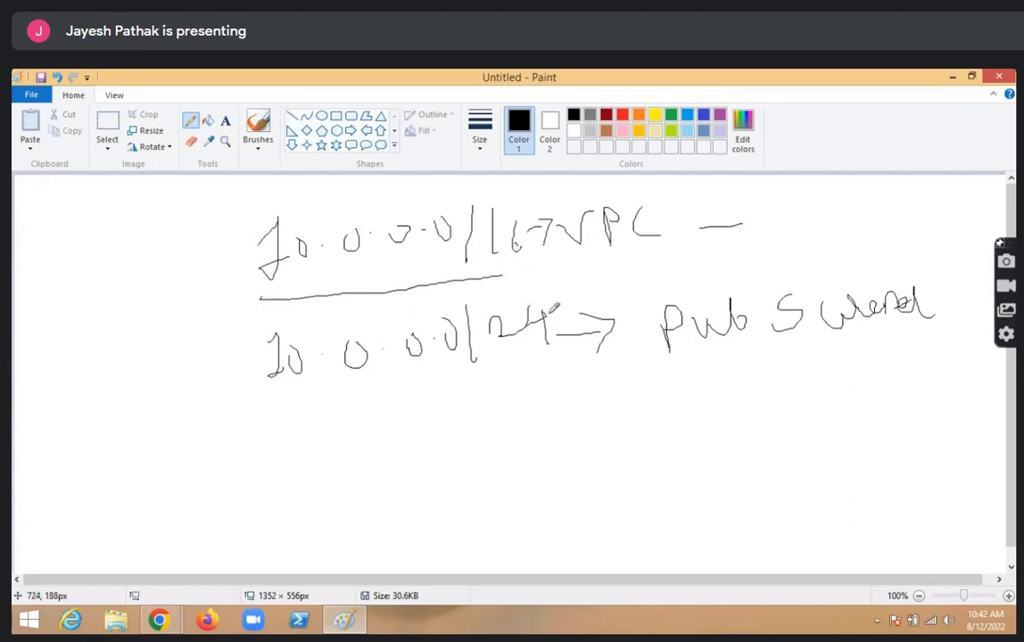
{"action": "left_click_drag", "start_coordinate": [588, 412], "coordinate": [589, 416]}
{"action": "left_click", "coordinate": [650, 425]}
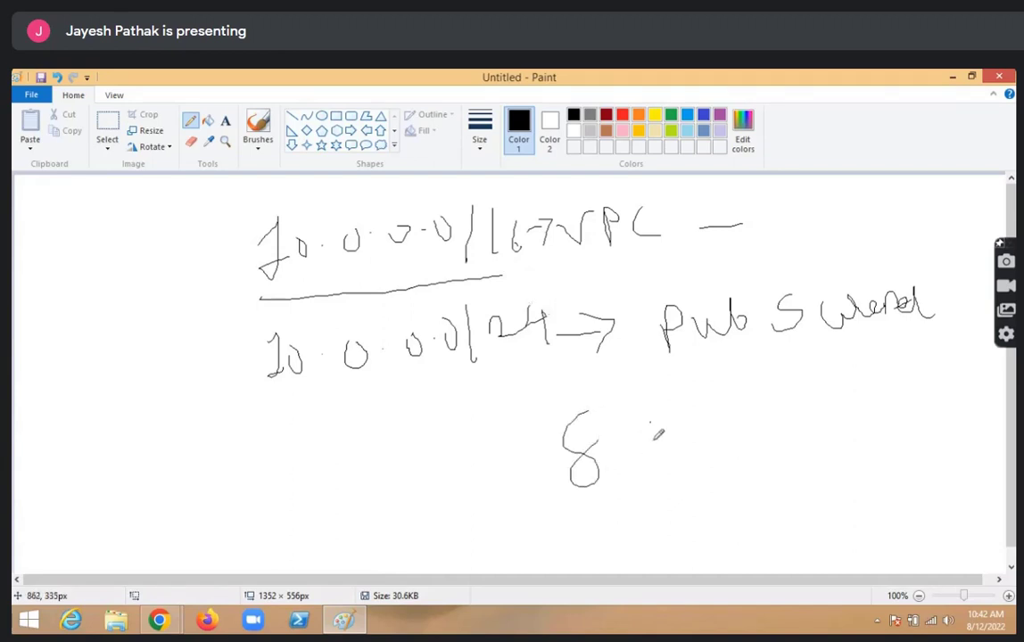
{"action": "left_click_drag", "start_coordinate": [651, 426], "coordinate": [662, 468]}
{"action": "mouse_move", "coordinate": [682, 426]}
{"action": "left_mouse_down"}
{"action": "mouse_move", "coordinate": [674, 446]}
{"action": "mouse_move", "coordinate": [753, 422]}
{"action": "mouse_move", "coordinate": [788, 426]}
{"action": "left_mouse_up"}
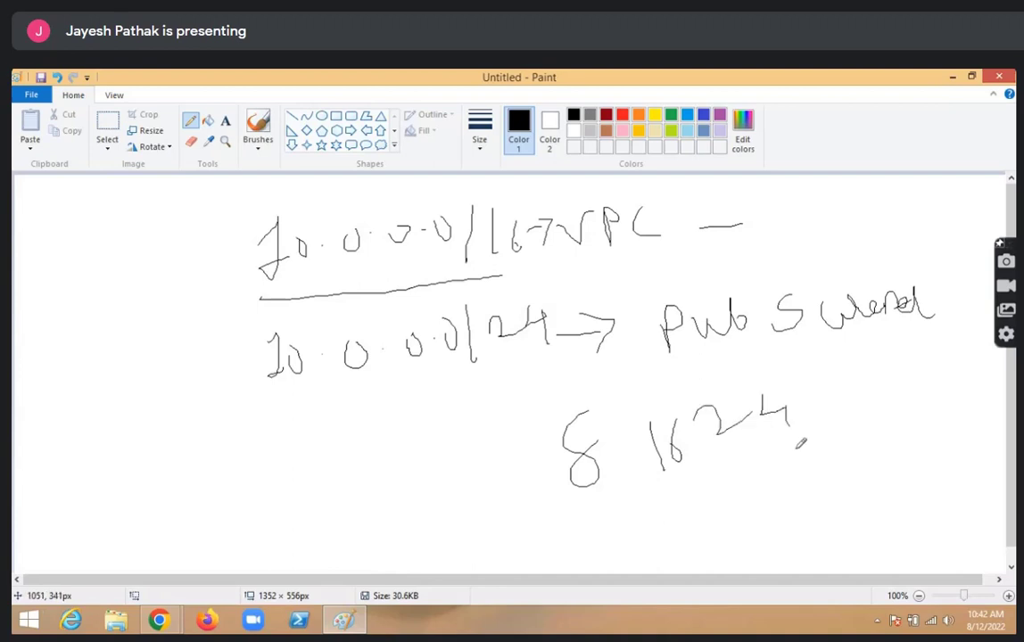
{"action": "mouse_move", "coordinate": [794, 361]}
{"action": "left_mouse_down"}
{"action": "mouse_move", "coordinate": [468, 480]}
{"action": "mouse_move", "coordinate": [857, 446]}
{"action": "mouse_move", "coordinate": [741, 353]}
{"action": "left_mouse_up"}
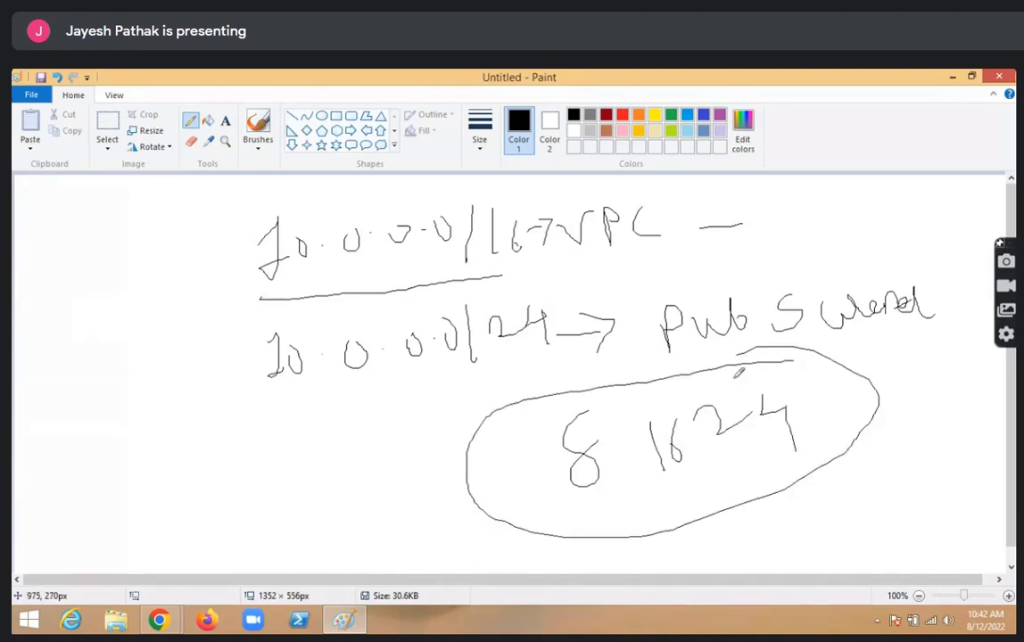
{"action": "mouse_move", "coordinate": [638, 473]}
{"action": "left_mouse_down"}
{"action": "mouse_move", "coordinate": [825, 420]}
{"action": "mouse_move", "coordinate": [699, 381]}
{"action": "mouse_move", "coordinate": [612, 398]}
{"action": "mouse_move", "coordinate": [610, 466]}
{"action": "left_mouse_up"}
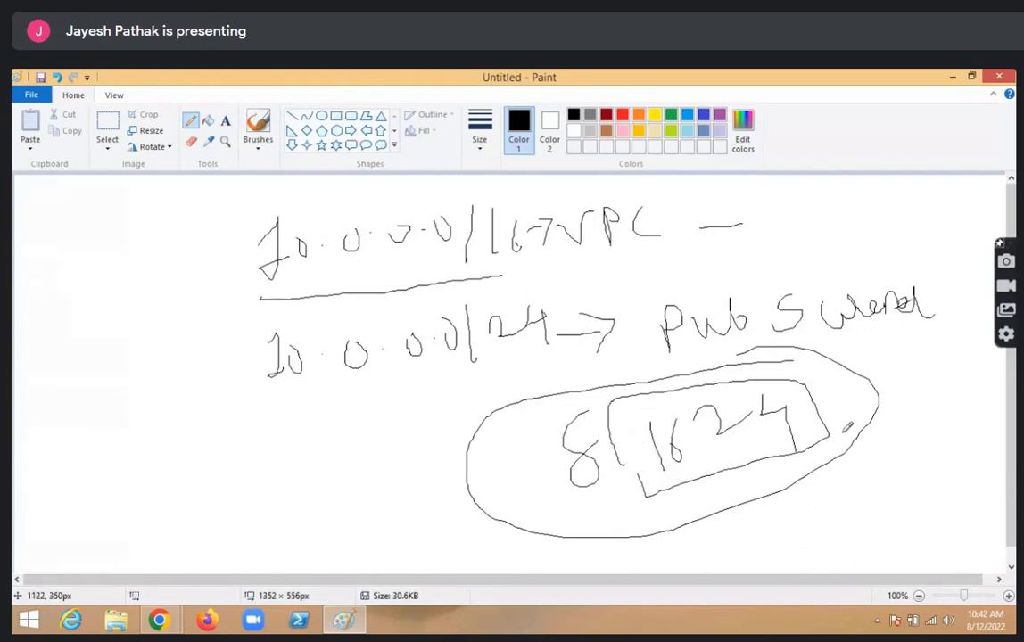
Undo the "8 16 24" note with its outlines and the dash after "VPC"
{"action": "key", "text": "ctrl+z"}
{"action": "key", "text": "ctrl+z"}
{"action": "key", "text": "ctrl+z"}
{"action": "key", "text": "ctrl+z"}
{"action": "key", "text": "ctrl+z"}
{"action": "key", "text": "ctrl+z"}
{"action": "key", "text": "ctrl+z"}
{"action": "key", "text": "ctrl+z"}
{"action": "key", "text": "ctrl+z"}
{"action": "key", "text": "ctrl+z"}
{"action": "key", "text": "ctrl+z"}
{"action": "key", "text": "ctrl+z"}
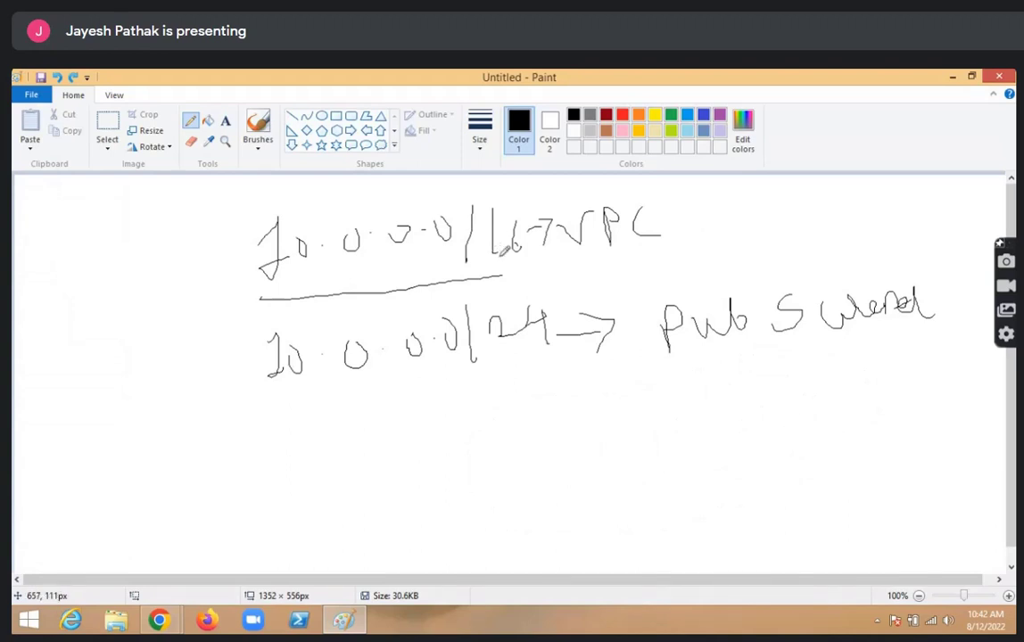
Add ":-" after "VPC", then underline the octets of "10.0.0.0/24" and handwrite a boxed "0.255" below the last octet
{"action": "mouse_move", "coordinate": [703, 212]}
{"action": "left_mouse_down"}
{"action": "mouse_move", "coordinate": [714, 230]}
{"action": "mouse_move", "coordinate": [736, 214]}
{"action": "left_mouse_up"}
{"action": "left_click_drag", "start_coordinate": [275, 401], "coordinate": [420, 386]}
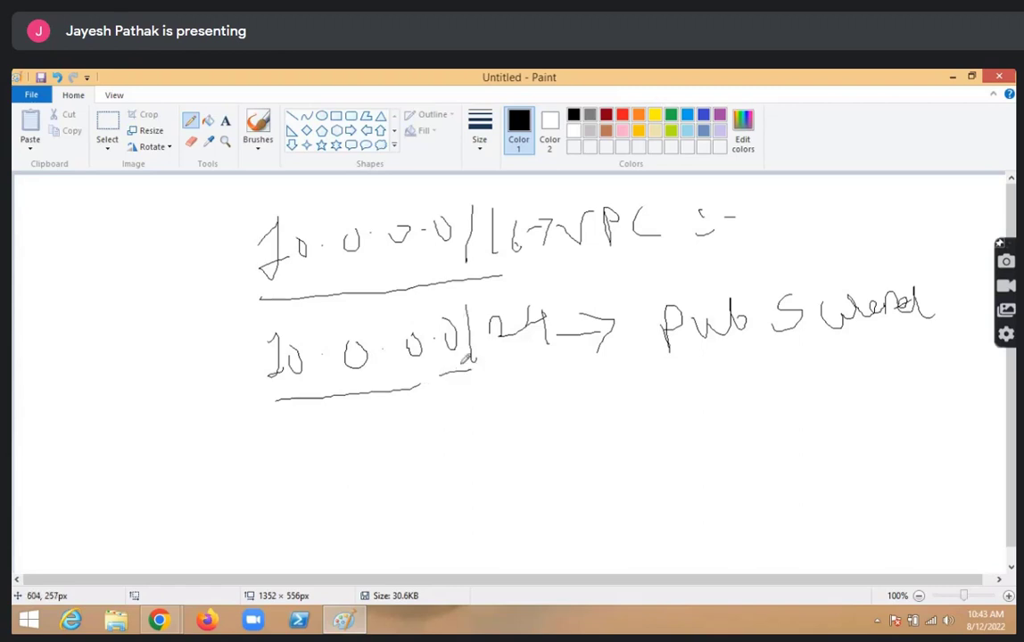
{"action": "mouse_move", "coordinate": [473, 357]}
{"action": "left_mouse_down"}
{"action": "mouse_move", "coordinate": [440, 373]}
{"action": "mouse_move", "coordinate": [471, 411]}
{"action": "mouse_move", "coordinate": [518, 404]}
{"action": "mouse_move", "coordinate": [535, 381]}
{"action": "mouse_move", "coordinate": [524, 404]}
{"action": "left_mouse_up"}
{"action": "left_click", "coordinate": [484, 404]}
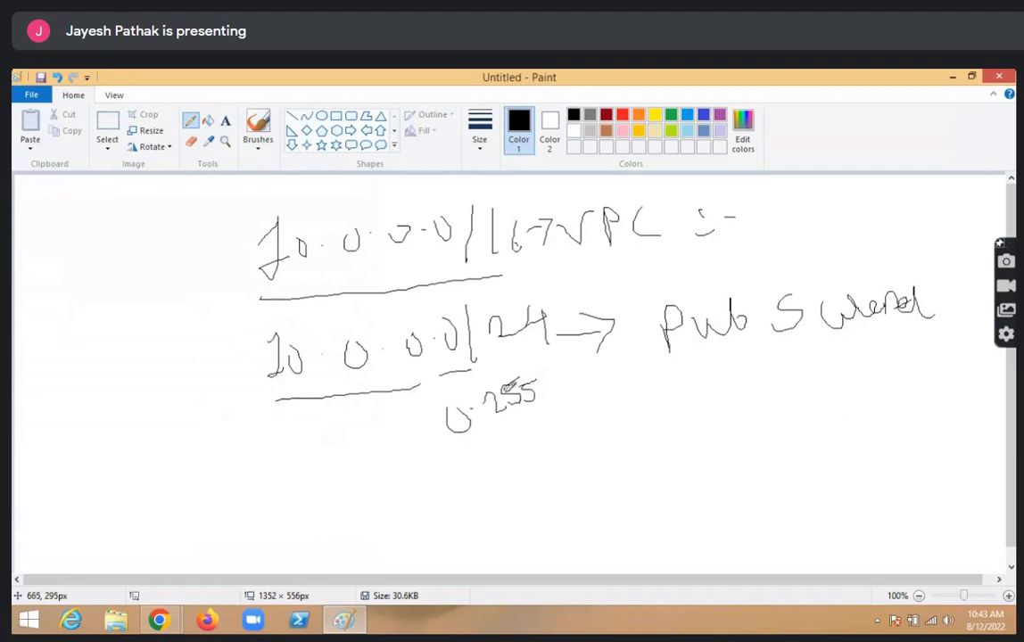
{"action": "mouse_move", "coordinate": [487, 389]}
{"action": "left_mouse_down"}
{"action": "mouse_move", "coordinate": [502, 396]}
{"action": "mouse_move", "coordinate": [429, 415]}
{"action": "mouse_move", "coordinate": [576, 415]}
{"action": "mouse_move", "coordinate": [562, 379]}
{"action": "mouse_move", "coordinate": [505, 351]}
{"action": "left_mouse_up"}
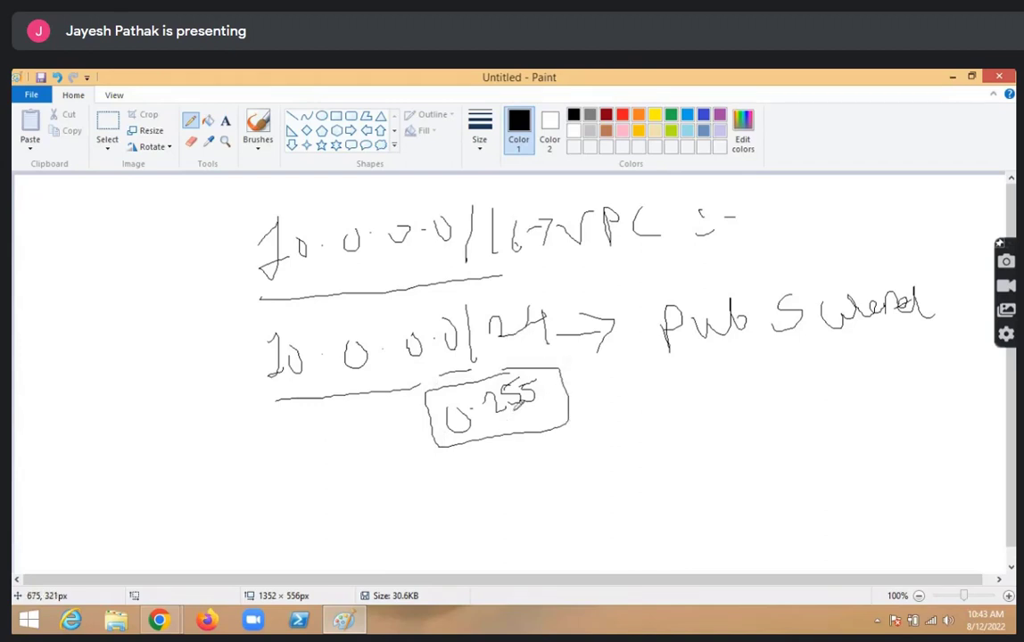
Draw a small down arrow through the third octet of "10.0.0.0/24" and handwrite "0.1" below the "0.255" box
{"action": "left_click_drag", "start_coordinate": [502, 375], "coordinate": [516, 385]}
{"action": "key", "text": "ctrl+z"}
{"action": "left_click_drag", "start_coordinate": [412, 356], "coordinate": [412, 384]}
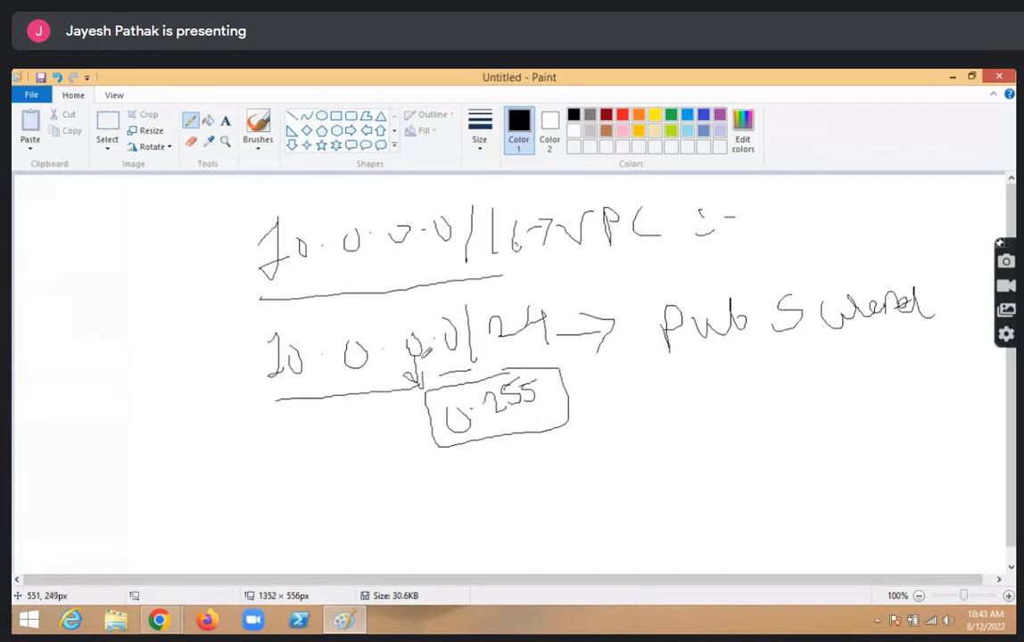
{"action": "mouse_move", "coordinate": [497, 468]}
{"action": "left_mouse_down"}
{"action": "mouse_move", "coordinate": [540, 507]}
{"action": "mouse_move", "coordinate": [555, 498]}
{"action": "left_mouse_up"}
{"action": "left_click", "coordinate": [520, 476]}
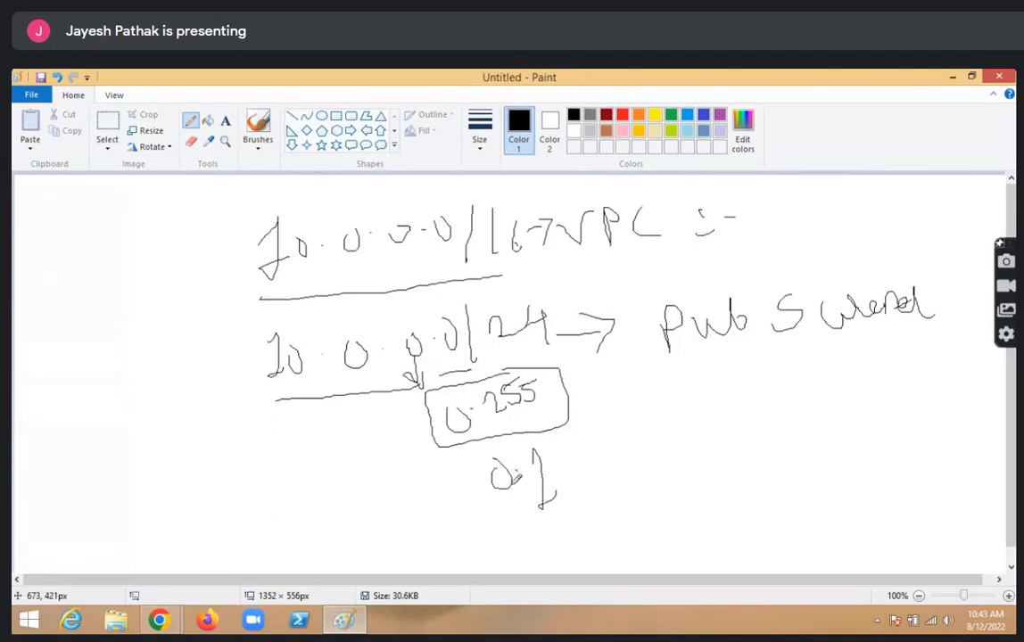
Handwrite "255" beside "0.1" and draw a circle around it
{"action": "left_click_drag", "start_coordinate": [650, 464], "coordinate": [680, 523]}
{"action": "left_click_drag", "start_coordinate": [711, 480], "coordinate": [694, 507]}
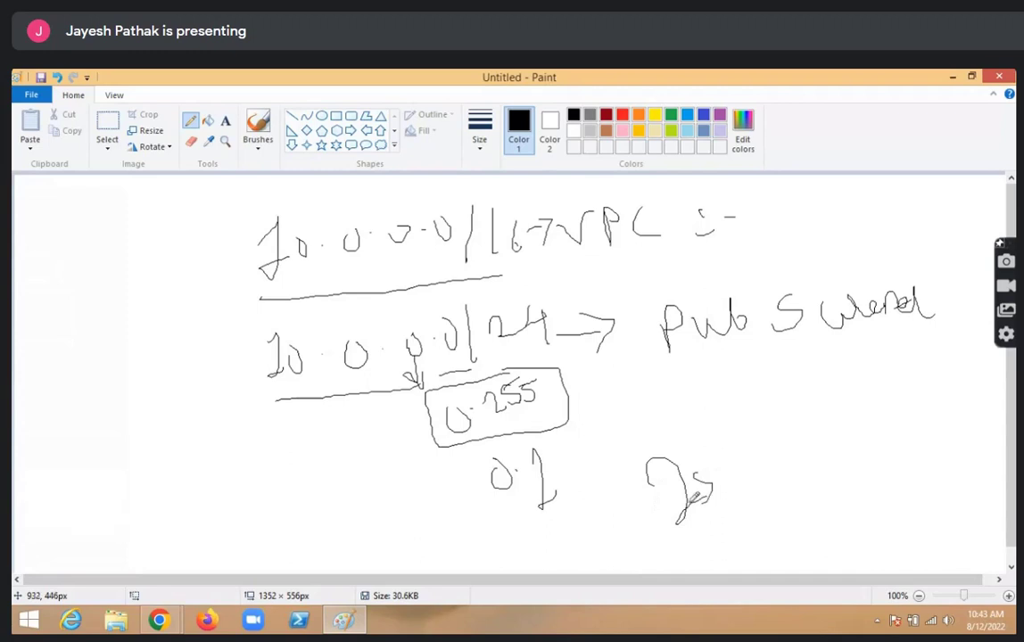
{"action": "mouse_move", "coordinate": [710, 460]}
{"action": "left_mouse_down"}
{"action": "mouse_move", "coordinate": [737, 451]}
{"action": "mouse_move", "coordinate": [752, 485]}
{"action": "left_mouse_up"}
{"action": "mouse_move", "coordinate": [749, 403]}
{"action": "left_mouse_down"}
{"action": "mouse_move", "coordinate": [662, 533]}
{"action": "mouse_move", "coordinate": [737, 416]}
{"action": "left_mouse_up"}
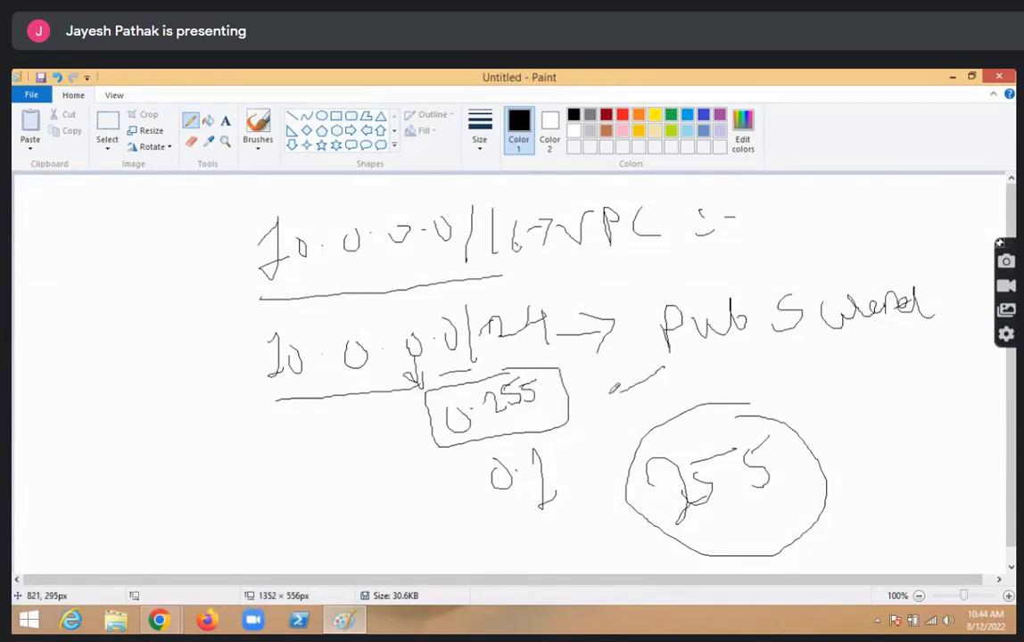
Pencil a line from the "0.255" box toward the subnet label, and handwrite "256" and "10.0.1.0" beneath "Subnet"
{"action": "left_click_drag", "start_coordinate": [549, 396], "coordinate": [665, 368]}
{"action": "mouse_move", "coordinate": [767, 357]}
{"action": "left_mouse_down"}
{"action": "mouse_move", "coordinate": [797, 381]}
{"action": "mouse_move", "coordinate": [828, 352]}
{"action": "mouse_move", "coordinate": [837, 379]}
{"action": "mouse_move", "coordinate": [877, 373]}
{"action": "left_mouse_up"}
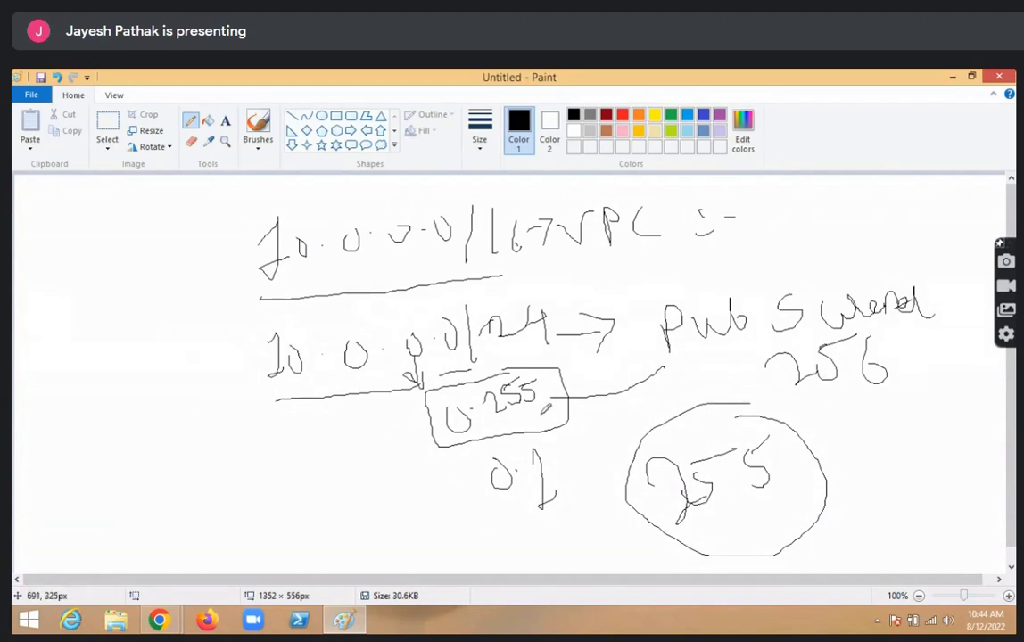
{"action": "mouse_move", "coordinate": [848, 413]}
{"action": "left_mouse_down"}
{"action": "mouse_move", "coordinate": [843, 465]}
{"action": "mouse_move", "coordinate": [878, 429]}
{"action": "mouse_move", "coordinate": [924, 426]}
{"action": "left_mouse_up"}
{"action": "mouse_move", "coordinate": [951, 386]}
{"action": "left_mouse_down"}
{"action": "mouse_move", "coordinate": [956, 408]}
{"action": "mouse_move", "coordinate": [979, 410]}
{"action": "mouse_move", "coordinate": [994, 378]}
{"action": "left_mouse_up"}
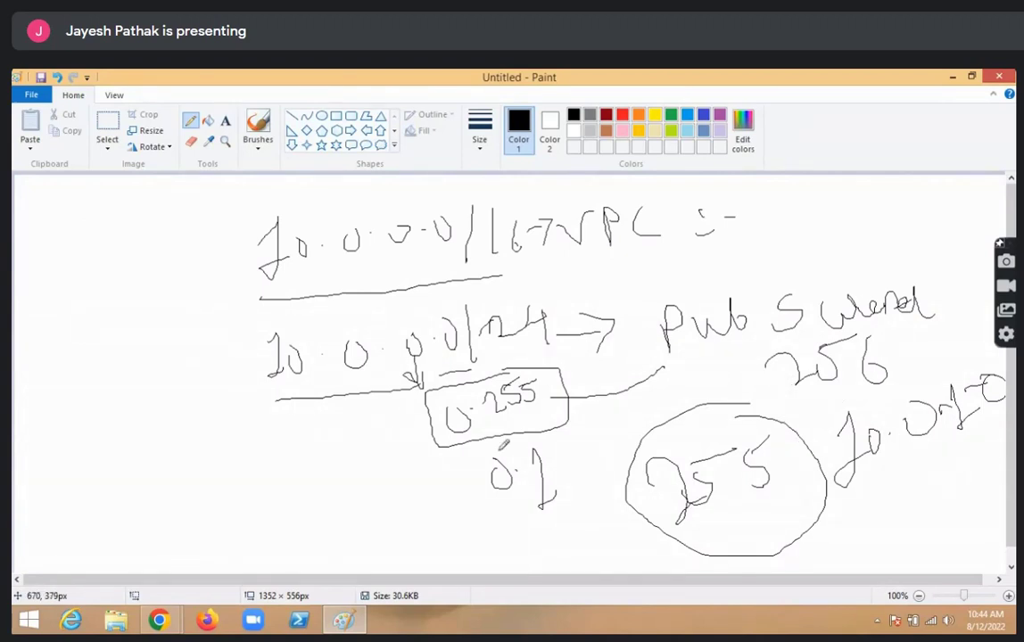
Handwrite "1" below the "0.255" box, tick the third octet of "10.0.0.0/24", and outline "Pub"
{"action": "mouse_move", "coordinate": [389, 441]}
{"action": "left_mouse_down"}
{"action": "mouse_move", "coordinate": [390, 465]}
{"action": "mouse_move", "coordinate": [409, 483]}
{"action": "left_mouse_up"}
{"action": "left_click_drag", "start_coordinate": [390, 308], "coordinate": [440, 271]}
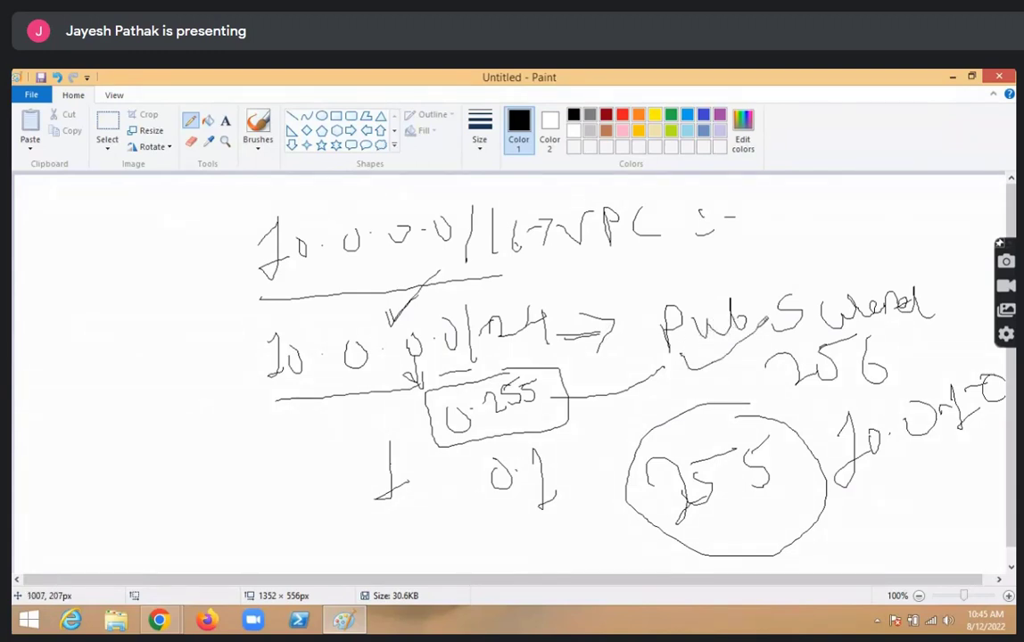
{"action": "mouse_move", "coordinate": [732, 284]}
{"action": "left_mouse_down"}
{"action": "mouse_move", "coordinate": [636, 343]}
{"action": "mouse_move", "coordinate": [733, 286]}
{"action": "left_mouse_up"}
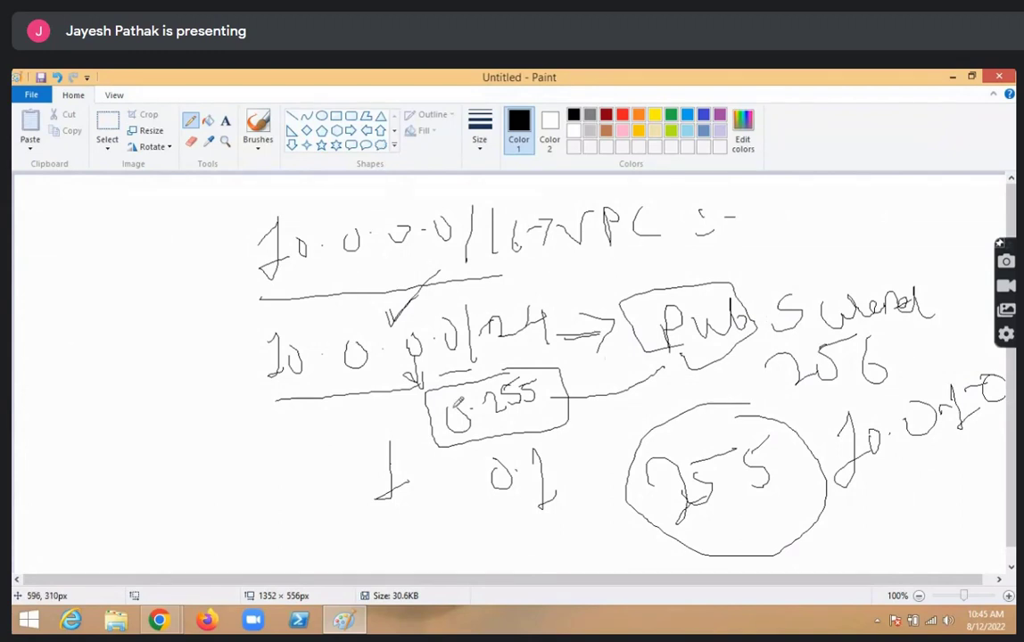
Complete the handwritten address "10.0.1.0" around the "1" below the "0.255" box
{"action": "left_click_drag", "start_coordinate": [412, 457], "coordinate": [410, 459]}
{"action": "left_click_drag", "start_coordinate": [250, 477], "coordinate": [257, 512]}
{"action": "mouse_move", "coordinate": [278, 455]}
{"action": "left_mouse_down"}
{"action": "mouse_move", "coordinate": [287, 487]}
{"action": "mouse_move", "coordinate": [279, 492]}
{"action": "left_mouse_up"}
{"action": "left_click", "coordinate": [348, 464]}
{"action": "left_click_drag", "start_coordinate": [366, 460], "coordinate": [330, 482]}
{"action": "key", "text": "ctrl+z"}
{"action": "left_click_drag", "start_coordinate": [462, 448], "coordinate": [459, 449]}
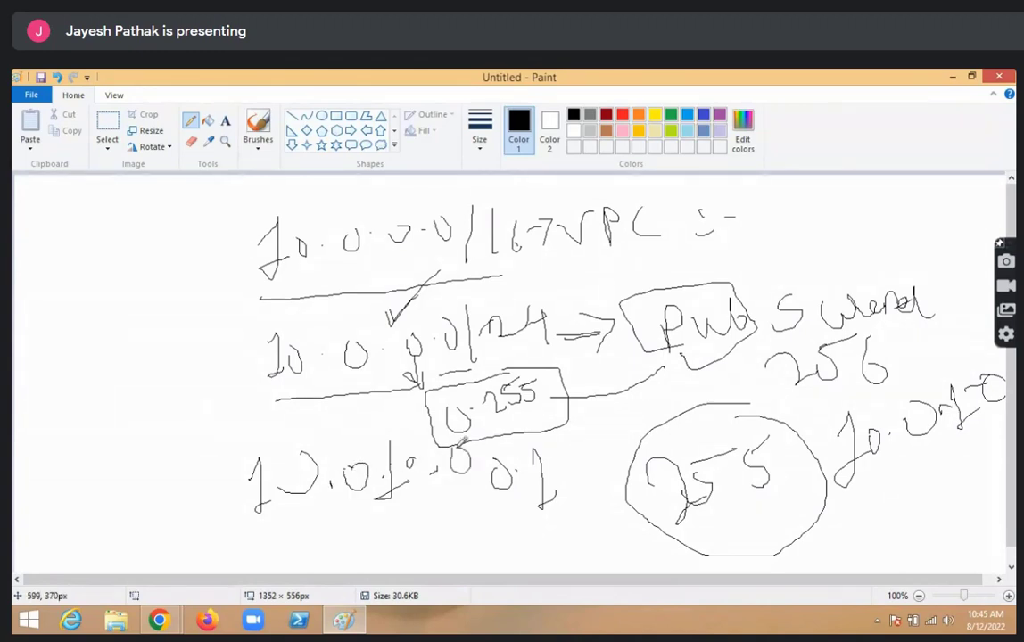
Handwrite a circled "Pvt" with an arrow up to the "0.255" line, and connect the third octets of both subnet ranges with an arrow
{"action": "left_click_drag", "start_coordinate": [507, 486], "coordinate": [606, 398]}
{"action": "mouse_move", "coordinate": [470, 499]}
{"action": "left_mouse_down"}
{"action": "mouse_move", "coordinate": [480, 522]}
{"action": "mouse_move", "coordinate": [504, 536]}
{"action": "mouse_move", "coordinate": [535, 536]}
{"action": "left_mouse_up"}
{"action": "left_click_drag", "start_coordinate": [526, 464], "coordinate": [388, 571]}
{"action": "left_click_drag", "start_coordinate": [477, 598], "coordinate": [526, 471]}
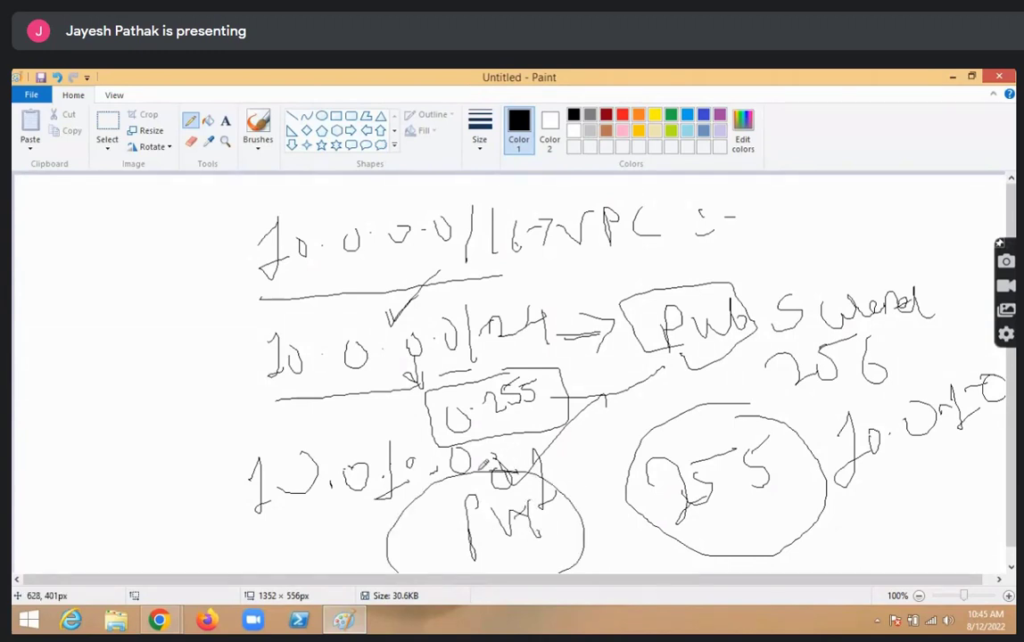
{"action": "left_click_drag", "start_coordinate": [900, 350], "coordinate": [906, 355]}
{"action": "mouse_move", "coordinate": [404, 418]}
{"action": "left_mouse_down"}
{"action": "mouse_move", "coordinate": [406, 374]}
{"action": "mouse_move", "coordinate": [406, 473]}
{"action": "mouse_move", "coordinate": [419, 419]}
{"action": "mouse_move", "coordinate": [437, 406]}
{"action": "left_mouse_up"}
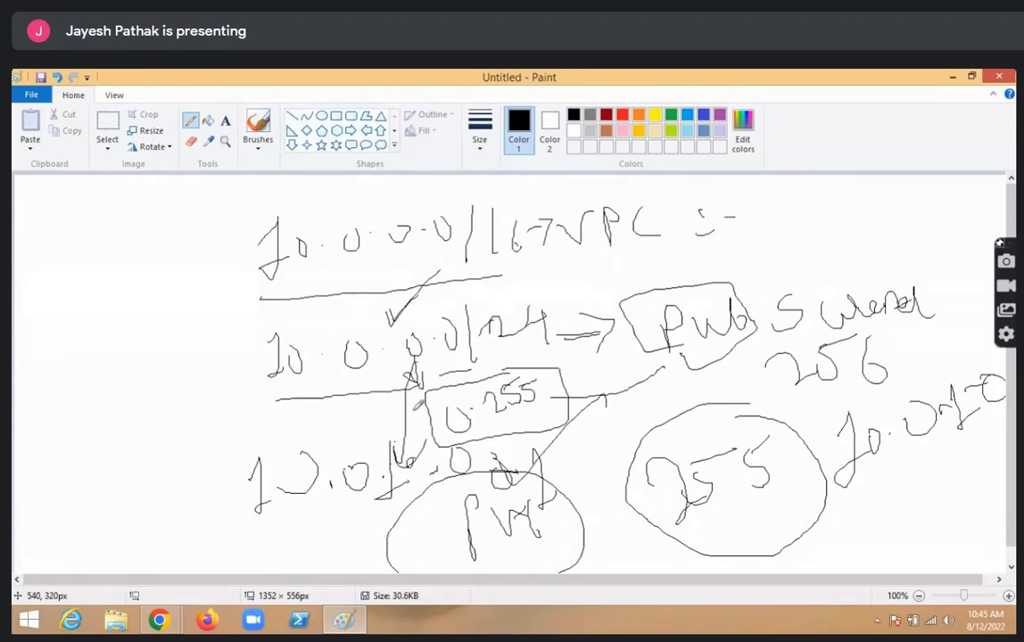
Clear the whole canvas and handwrite a boxed "0.0.0.0" with an encircled "null Value" below it
{"action": "key", "text": "ctrl+a"}
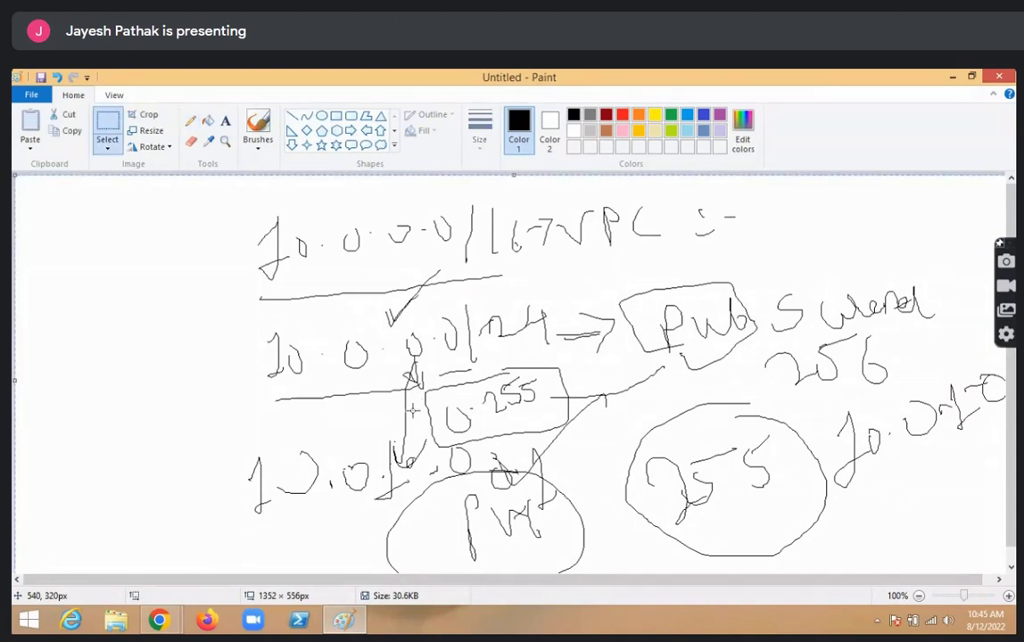
{"action": "key", "text": "Delete"}
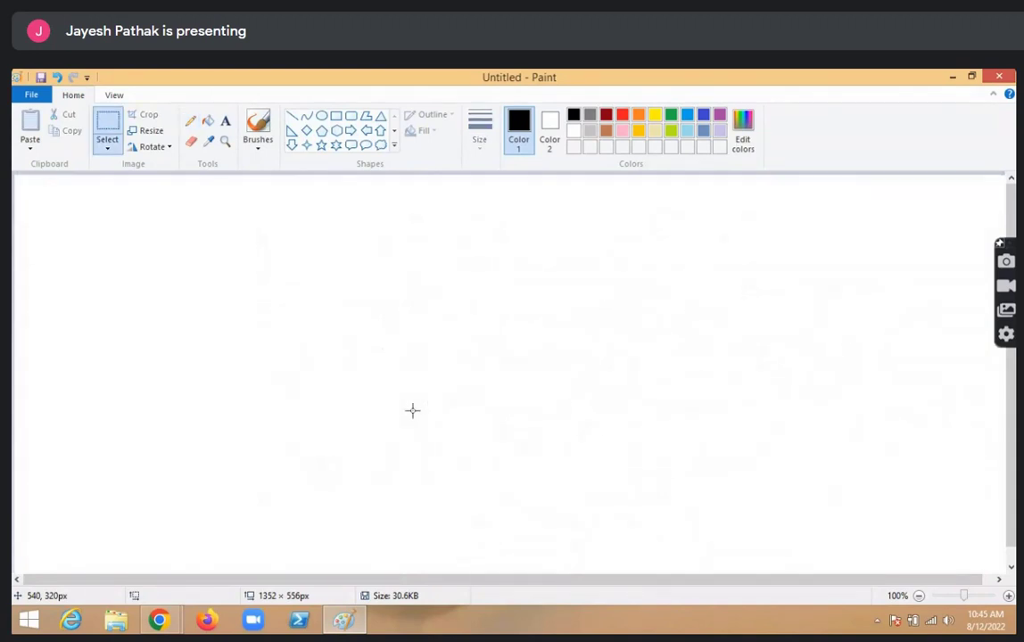
{"action": "left_click", "coordinate": [190, 120]}
{"action": "left_click_drag", "start_coordinate": [321, 223], "coordinate": [312, 283]}
{"action": "left_click_drag", "start_coordinate": [359, 239], "coordinate": [505, 223]}
{"action": "left_click", "coordinate": [525, 241]}
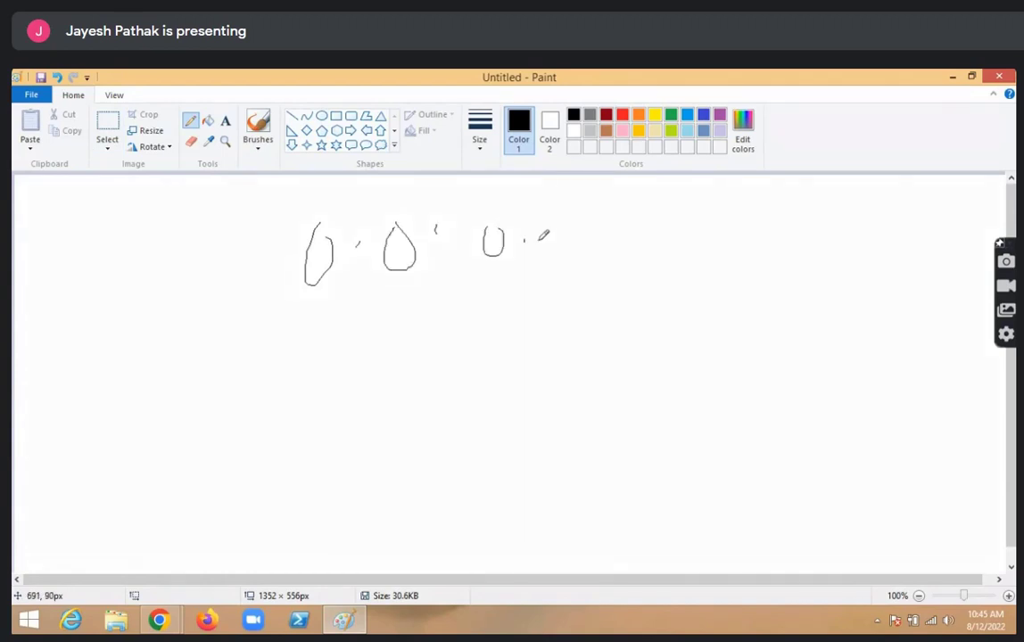
{"action": "mouse_move", "coordinate": [586, 204]}
{"action": "left_mouse_down"}
{"action": "mouse_move", "coordinate": [235, 247]}
{"action": "mouse_move", "coordinate": [699, 321]}
{"action": "mouse_move", "coordinate": [672, 190]}
{"action": "mouse_move", "coordinate": [664, 196]}
{"action": "left_mouse_up"}
{"action": "mouse_move", "coordinate": [450, 403]}
{"action": "left_mouse_down"}
{"action": "mouse_move", "coordinate": [450, 444]}
{"action": "mouse_move", "coordinate": [486, 412]}
{"action": "mouse_move", "coordinate": [565, 382]}
{"action": "mouse_move", "coordinate": [584, 400]}
{"action": "mouse_move", "coordinate": [685, 361]}
{"action": "mouse_move", "coordinate": [759, 385]}
{"action": "mouse_move", "coordinate": [806, 382]}
{"action": "left_mouse_up"}
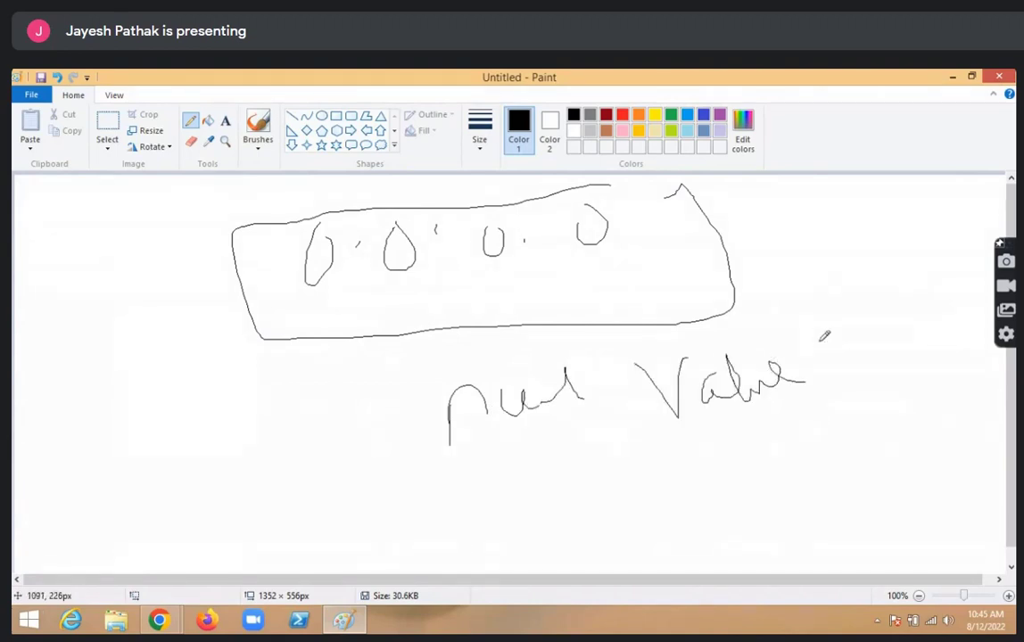
{"action": "mouse_move", "coordinate": [792, 321]}
{"action": "left_mouse_down"}
{"action": "mouse_move", "coordinate": [695, 437]}
{"action": "mouse_move", "coordinate": [797, 314]}
{"action": "left_mouse_up"}
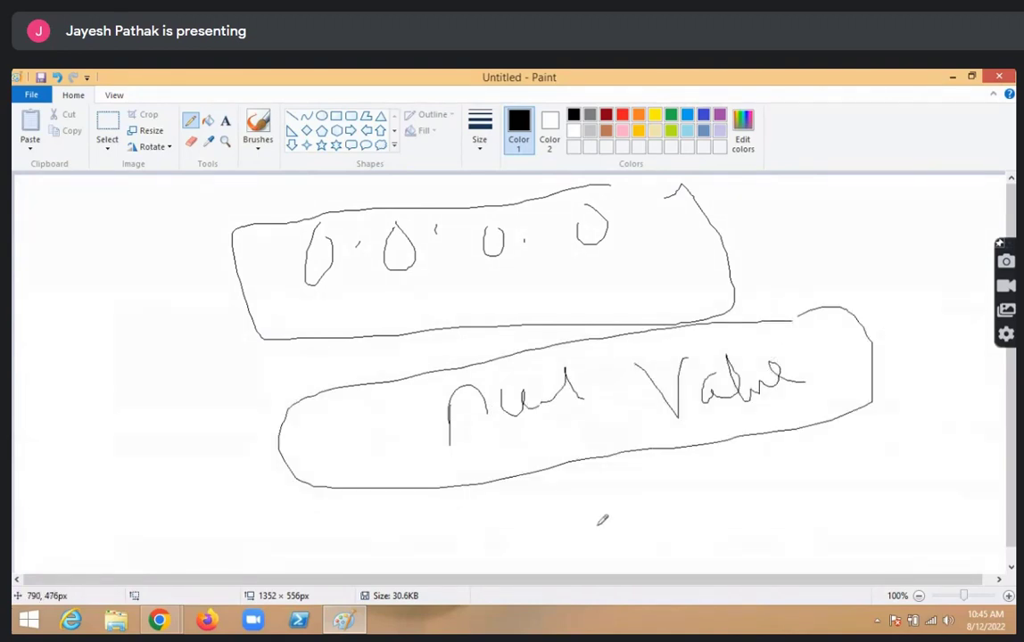
Handwrite a boxed "Anywhere" with a tick below "null Value", and draw two long underlines beneath "0.0.0.0"
{"action": "mouse_move", "coordinate": [601, 519]}
{"action": "left_mouse_down"}
{"action": "mouse_move", "coordinate": [597, 562]}
{"action": "mouse_move", "coordinate": [625, 490]}
{"action": "mouse_move", "coordinate": [680, 486]}
{"action": "mouse_move", "coordinate": [669, 535]}
{"action": "left_mouse_up"}
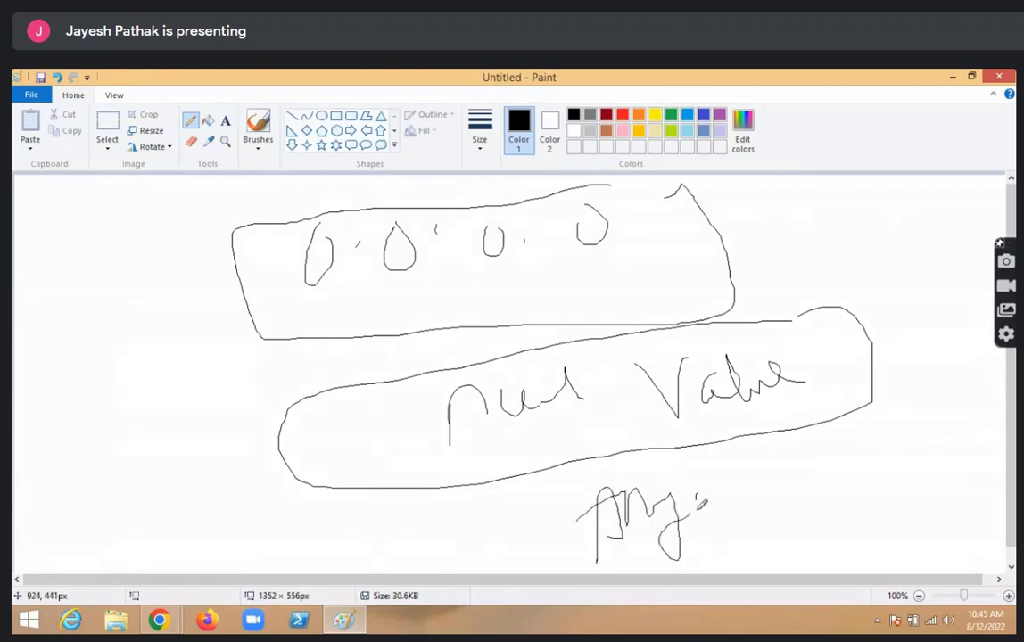
{"action": "mouse_move", "coordinate": [698, 489]}
{"action": "left_mouse_down"}
{"action": "mouse_move", "coordinate": [719, 505]}
{"action": "mouse_move", "coordinate": [737, 486]}
{"action": "left_mouse_up"}
{"action": "left_click_drag", "start_coordinate": [276, 299], "coordinate": [736, 266]}
{"action": "left_click_drag", "start_coordinate": [229, 384], "coordinate": [682, 319]}
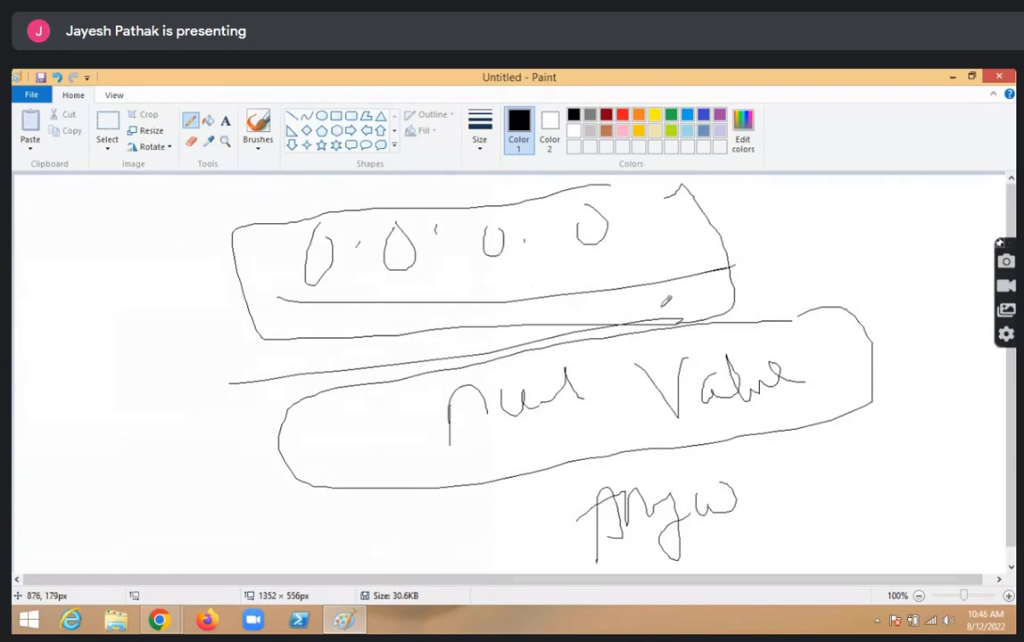
{"action": "mouse_move", "coordinate": [743, 489]}
{"action": "left_mouse_down"}
{"action": "mouse_move", "coordinate": [758, 515]}
{"action": "mouse_move", "coordinate": [816, 486]}
{"action": "left_mouse_up"}
{"action": "left_click_drag", "start_coordinate": [785, 446], "coordinate": [538, 571]}
{"action": "mouse_move", "coordinate": [647, 571]}
{"action": "left_mouse_down"}
{"action": "mouse_move", "coordinate": [891, 492]}
{"action": "mouse_move", "coordinate": [576, 410]}
{"action": "left_mouse_up"}
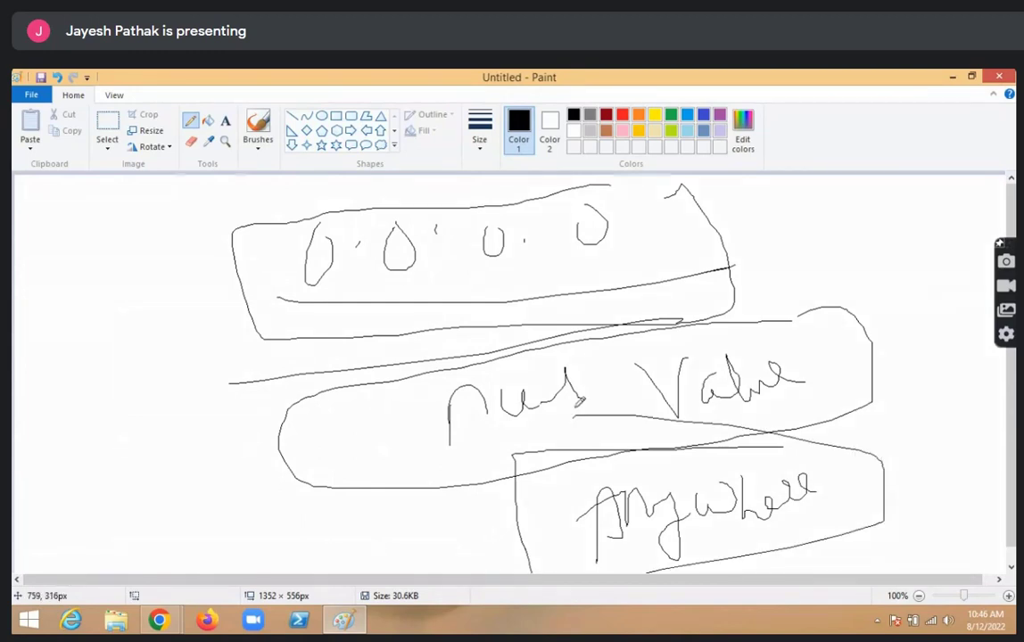
{"action": "left_click_drag", "start_coordinate": [840, 466], "coordinate": [1006, 373]}
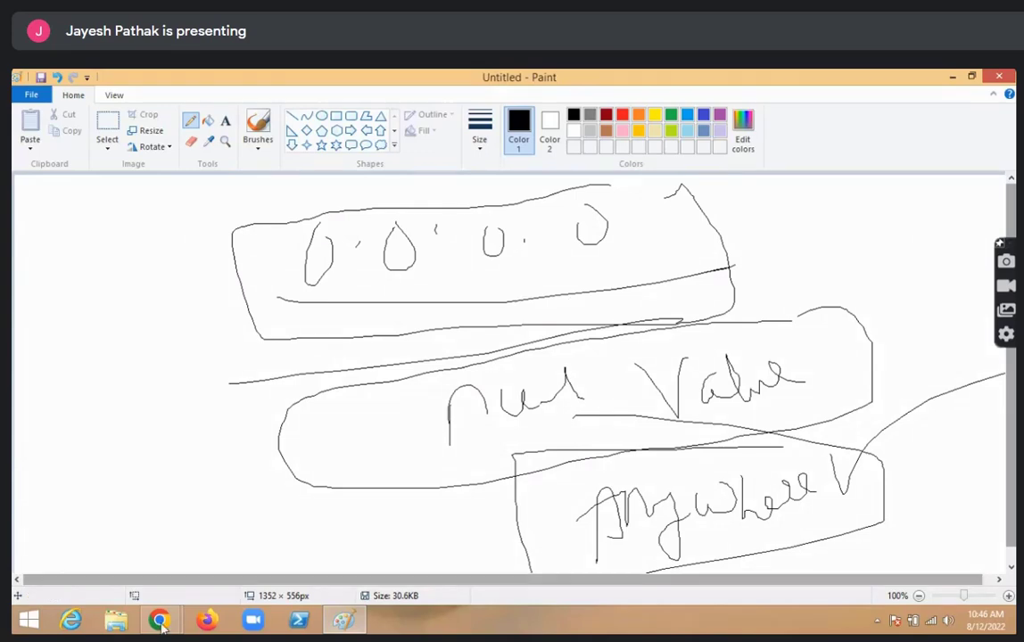
Switch to the Google Meet call in Chrome and look through its list of participants
{"action": "mouse_move", "coordinate": [159, 620]}
{"action": "left_click", "coordinate": [158, 535]}
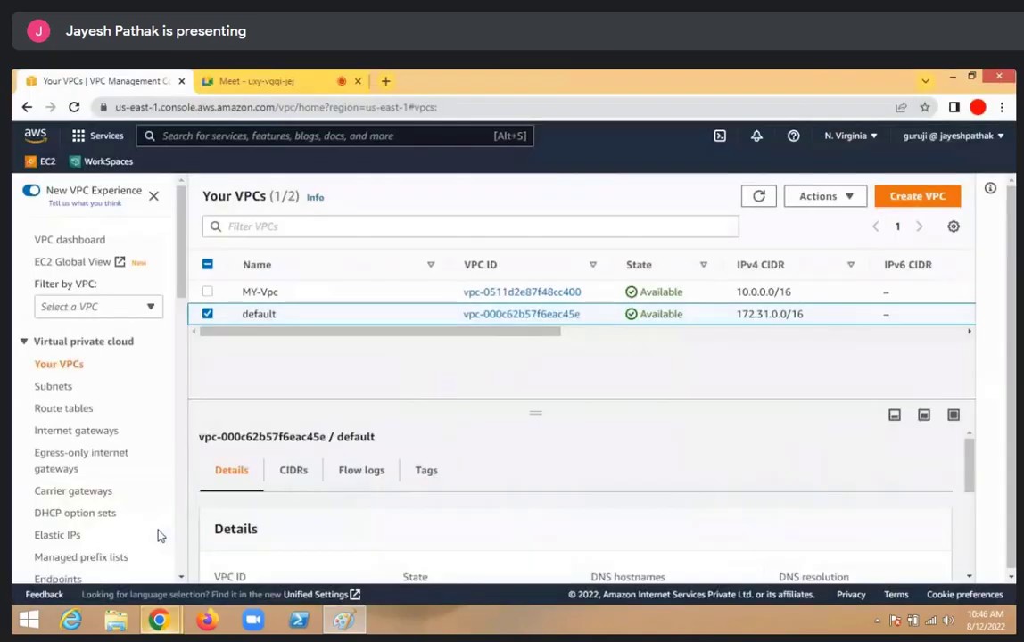
{"action": "mouse_move", "coordinate": [970, 257]}
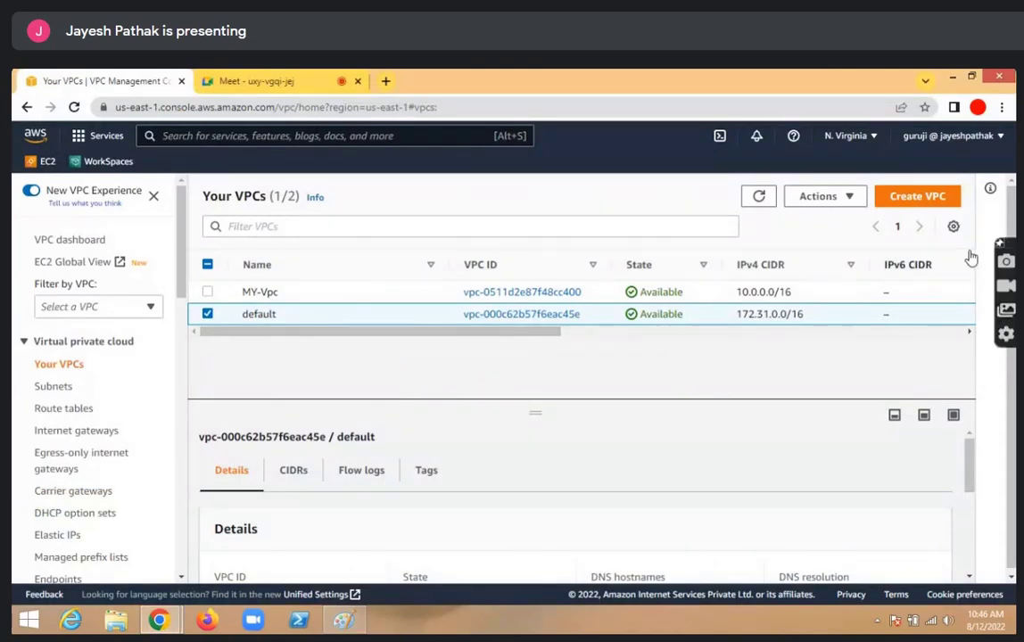
{"action": "left_click", "coordinate": [290, 85]}
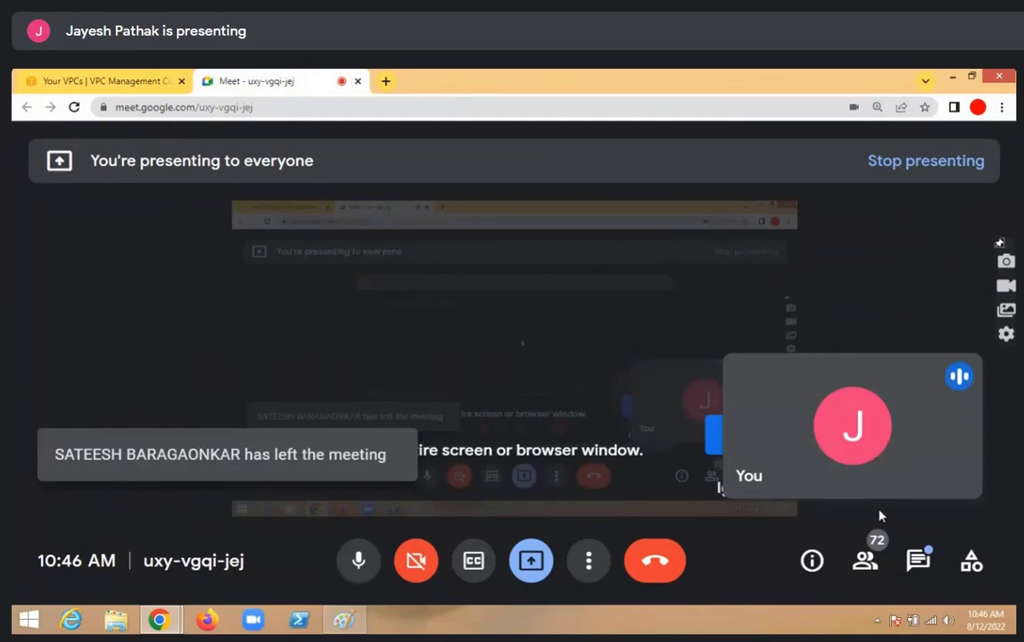
{"action": "left_click", "coordinate": [864, 560]}
{"action": "scroll", "coordinate": [732, 402], "scroll_direction": "down", "scroll_amount": 2}
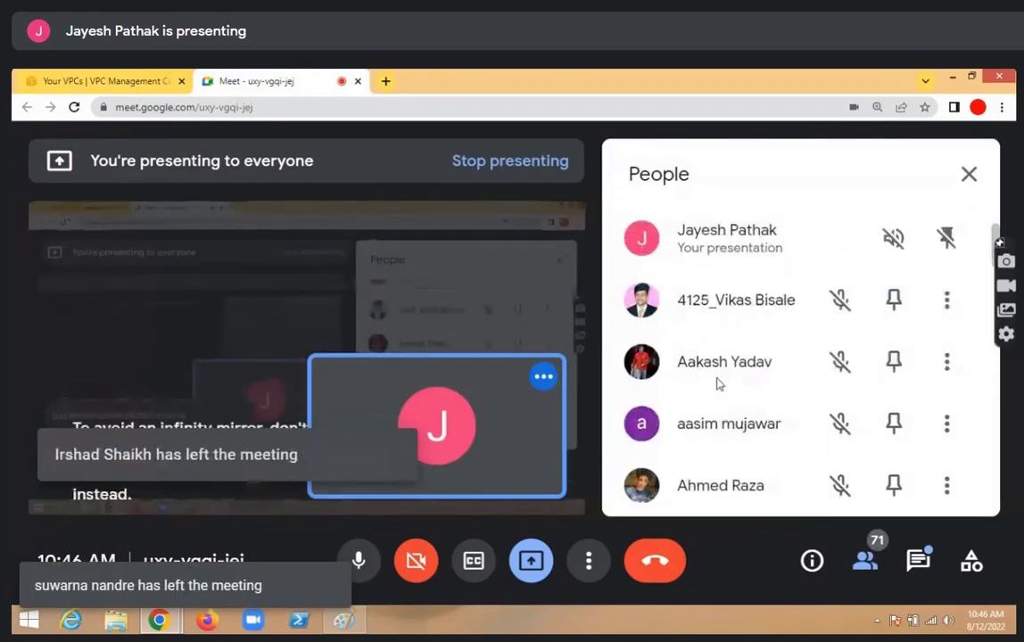
Finish looking through the meeting's participant list, close it, and return to the AWS VPC console
{"action": "scroll", "coordinate": [719, 384], "scroll_direction": "down", "scroll_amount": 2}
{"action": "scroll", "coordinate": [719, 384], "scroll_direction": "down", "scroll_amount": 1}
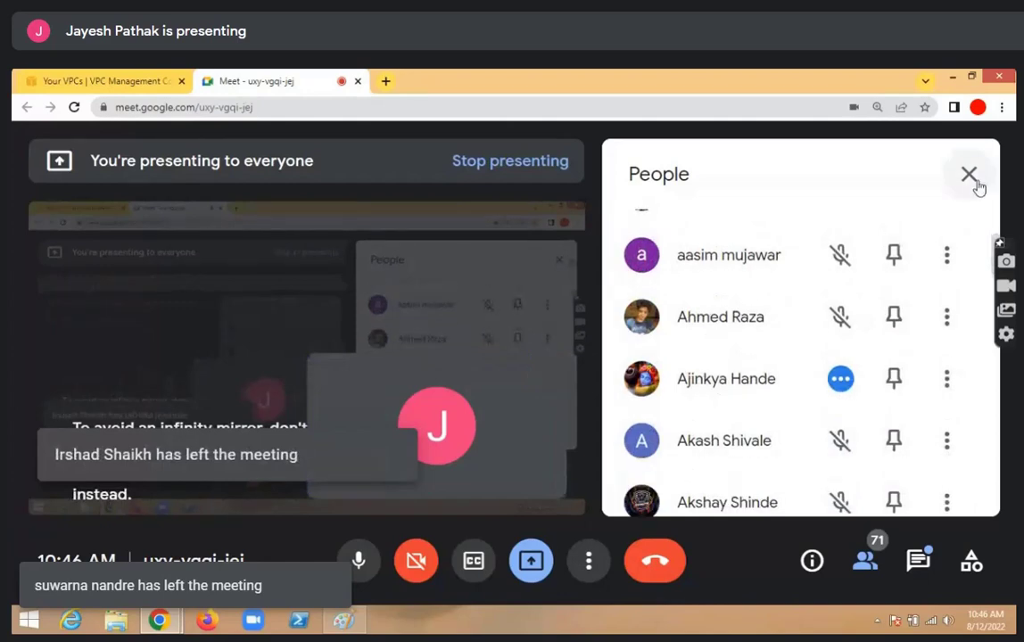
{"action": "left_click", "coordinate": [971, 175]}
{"action": "left_click", "coordinate": [95, 79]}
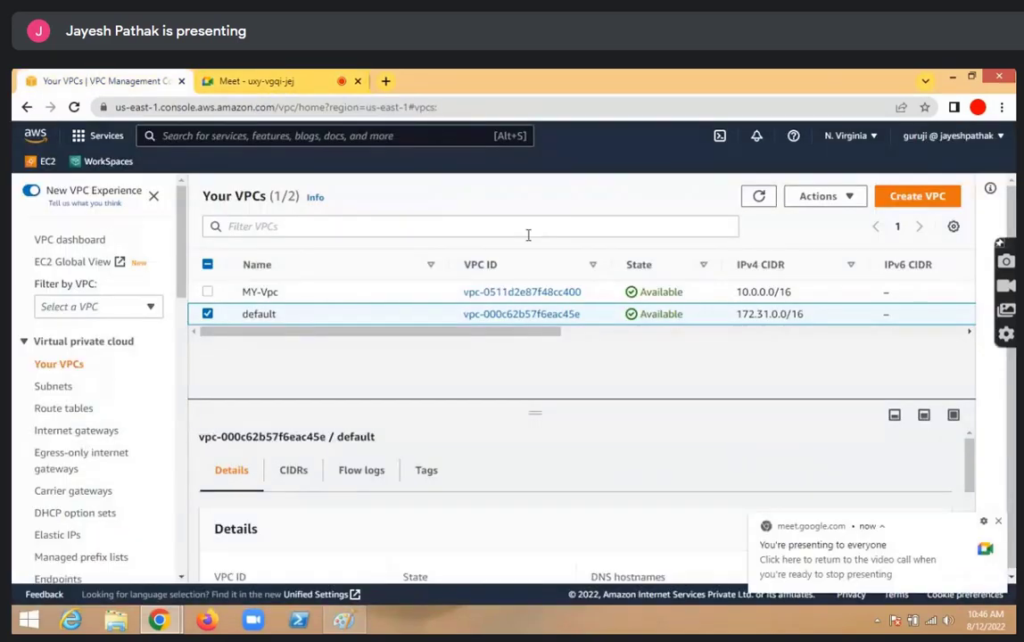
Select only MY-Vpc instead of the default VPC and try to delete it
{"action": "scroll", "coordinate": [94, 357], "scroll_direction": "down", "scroll_amount": 1}
{"action": "scroll", "coordinate": [98, 362], "scroll_direction": "down", "scroll_amount": 1}
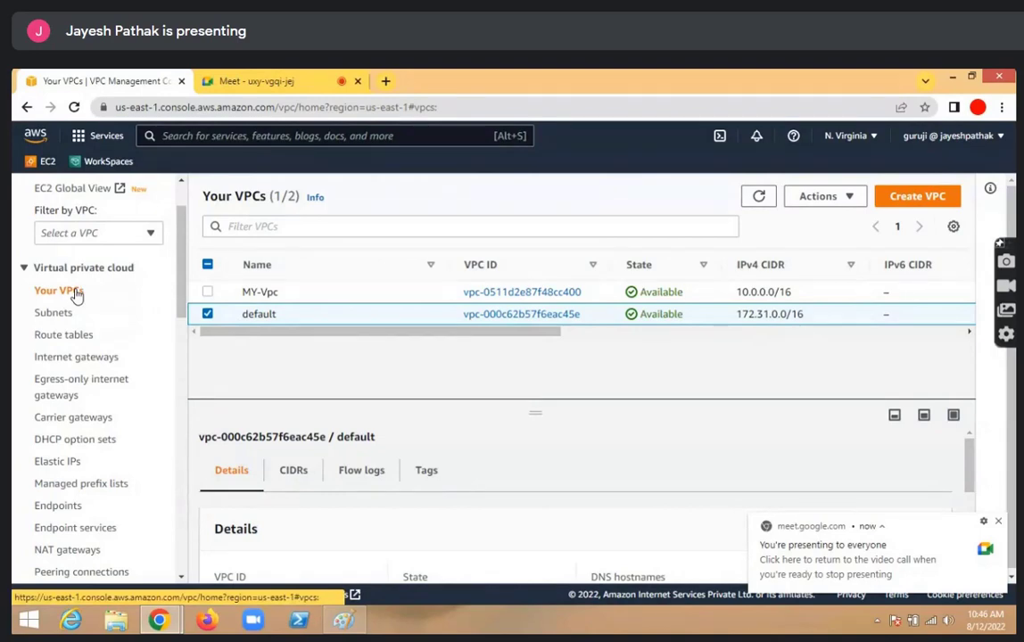
{"action": "left_click", "coordinate": [207, 292]}
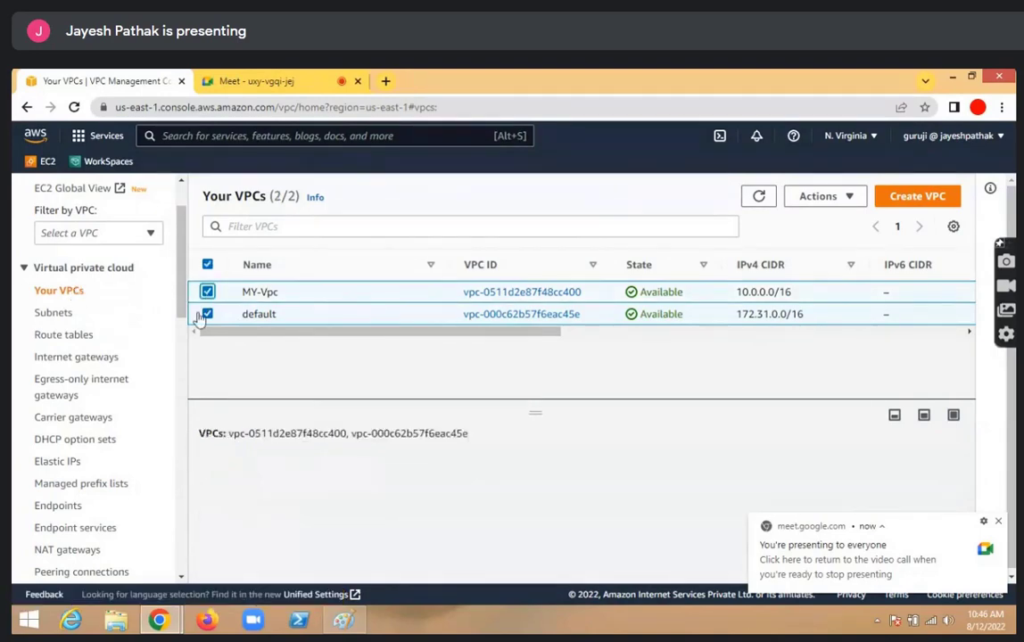
{"action": "left_click", "coordinate": [205, 315]}
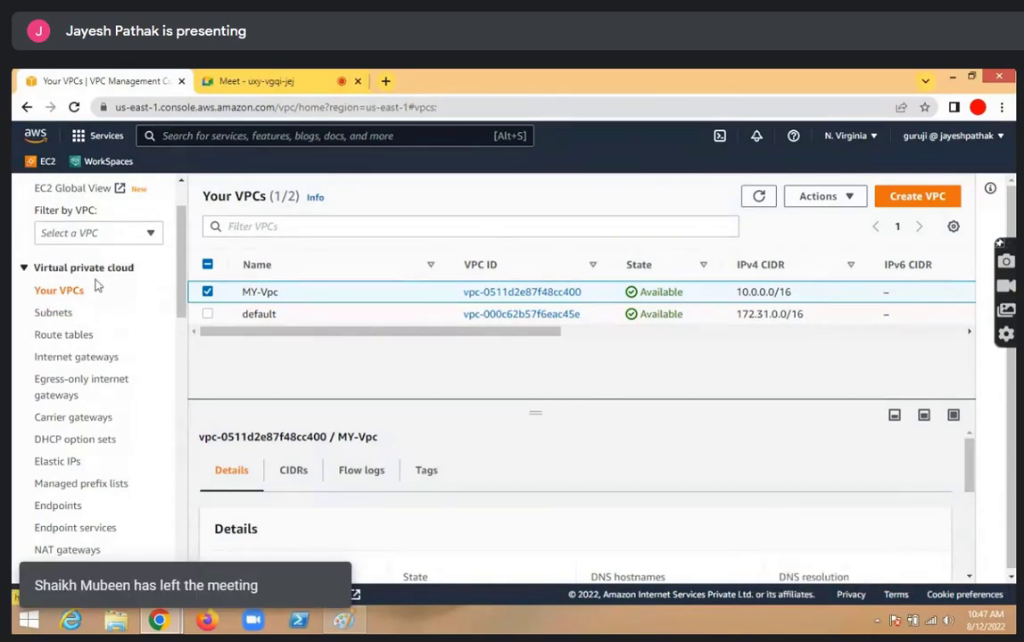
{"action": "scroll", "coordinate": [89, 296], "scroll_direction": "up", "scroll_amount": 1}
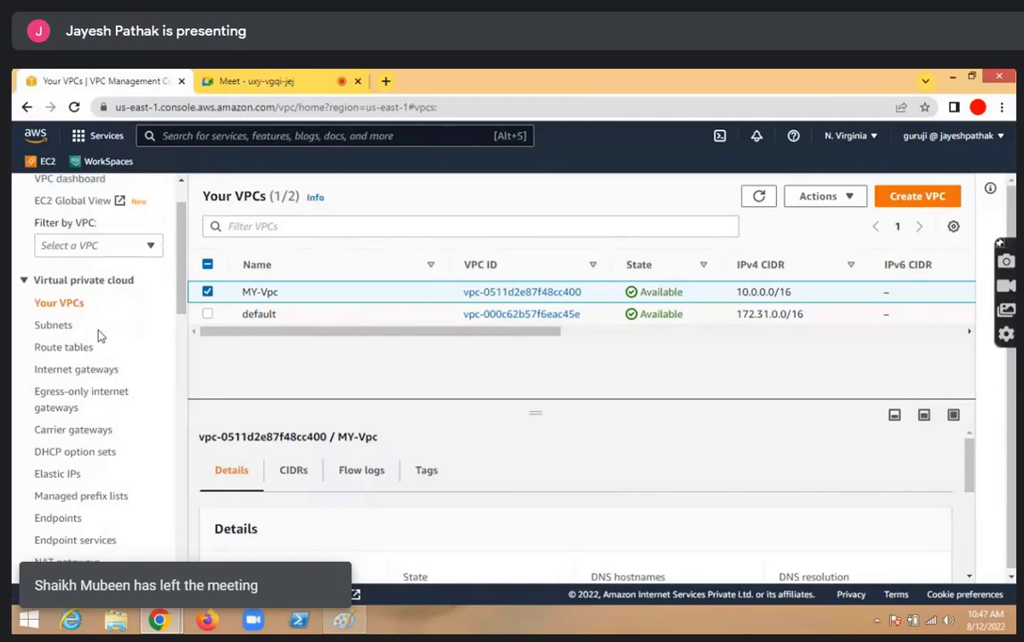
{"action": "scroll", "coordinate": [89, 308], "scroll_direction": "down", "scroll_amount": 3}
{"action": "scroll", "coordinate": [119, 527], "scroll_direction": "down", "scroll_amount": 1}
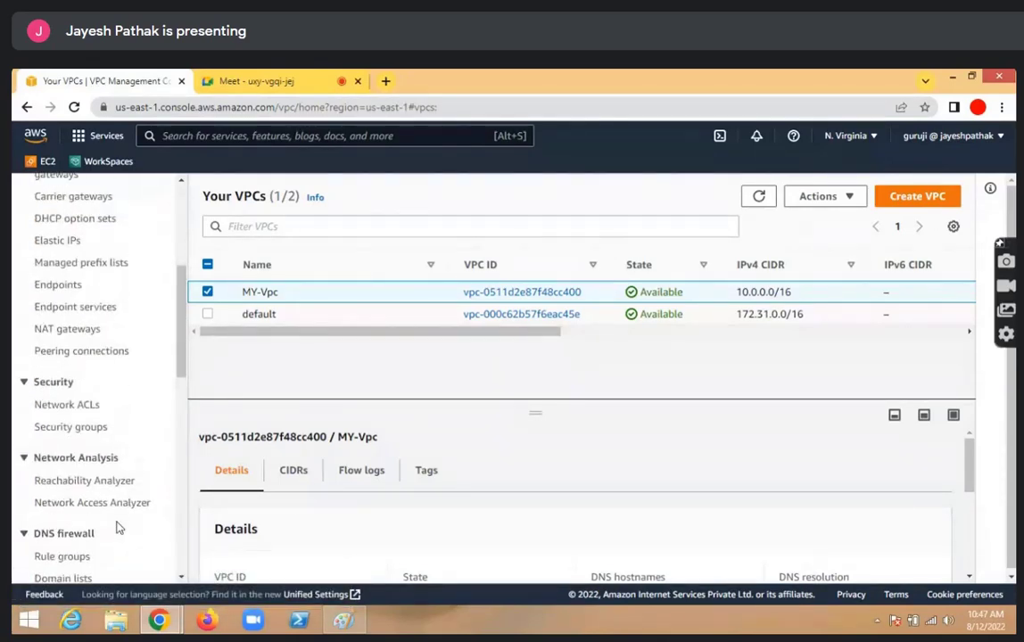
{"action": "scroll", "coordinate": [119, 526], "scroll_direction": "up", "scroll_amount": 1}
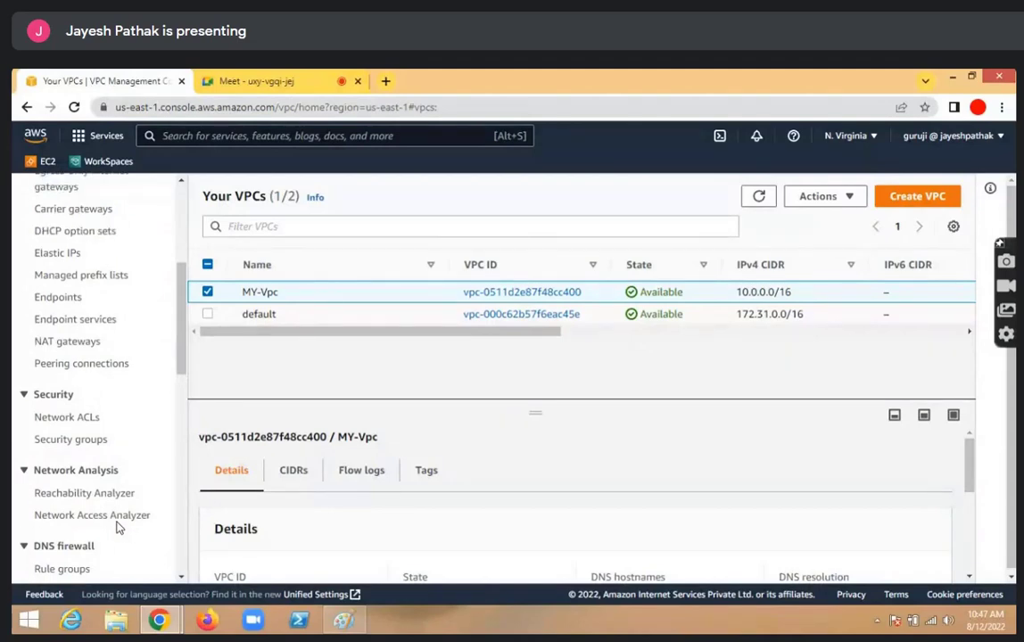
{"action": "scroll", "coordinate": [119, 526], "scroll_direction": "up", "scroll_amount": 3}
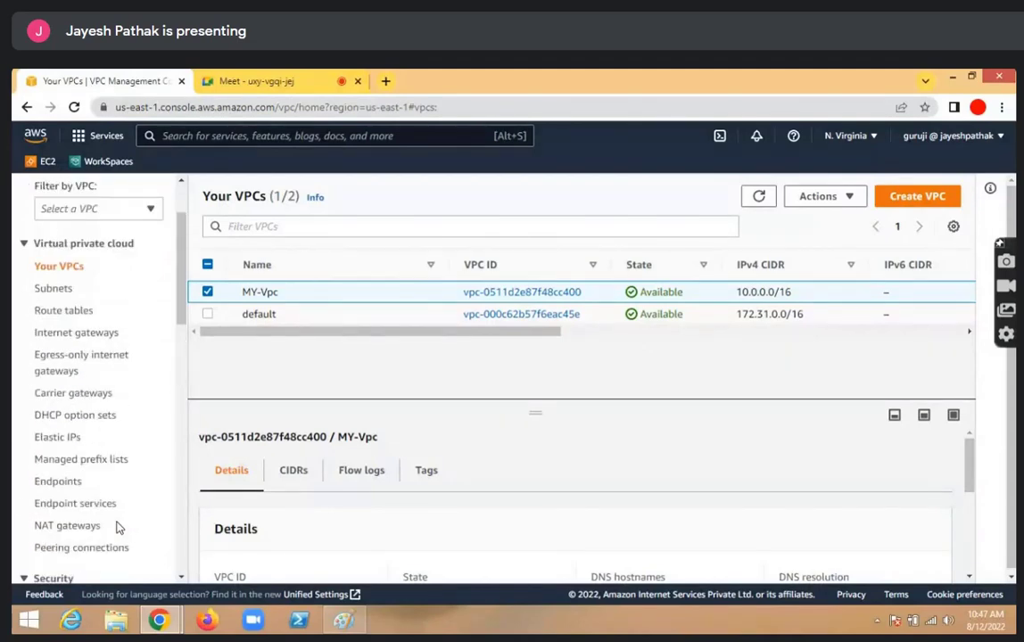
{"action": "left_click", "coordinate": [825, 197]}
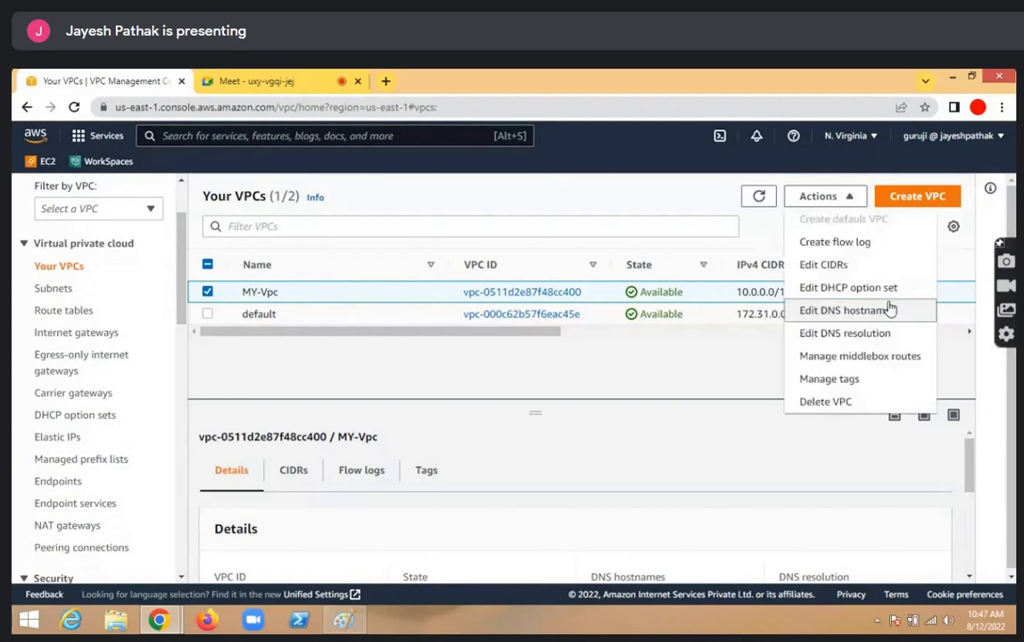
{"action": "left_click", "coordinate": [875, 406]}
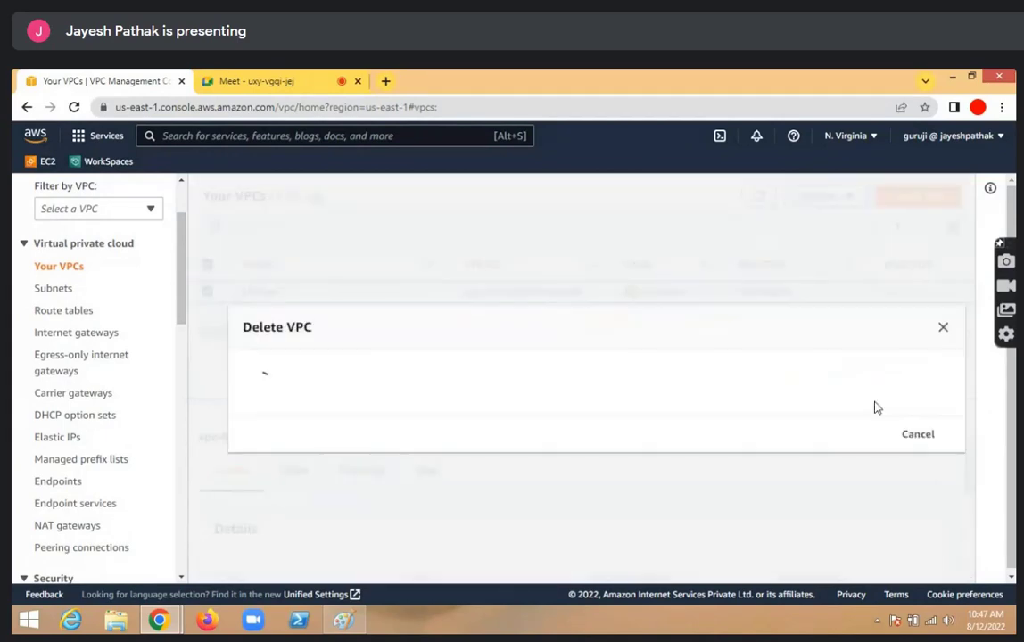
Examine which resources must be removed before MY-Vpc can be deleted, and dismiss the deletion dialog
{"action": "scroll", "coordinate": [525, 502], "scroll_direction": "down", "scroll_amount": 3}
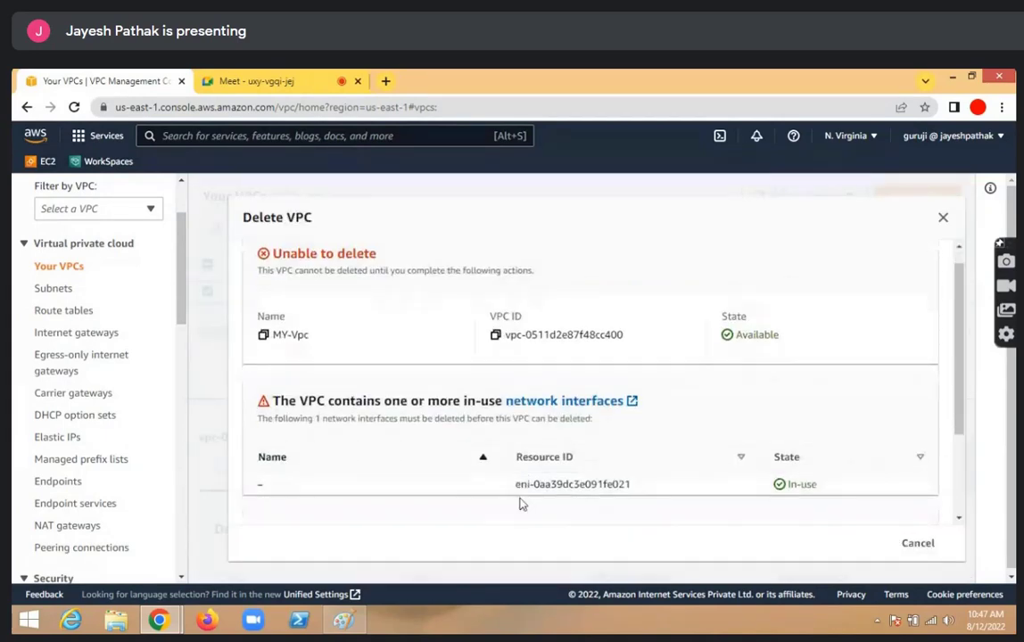
{"action": "scroll", "coordinate": [493, 487], "scroll_direction": "up", "scroll_amount": 1}
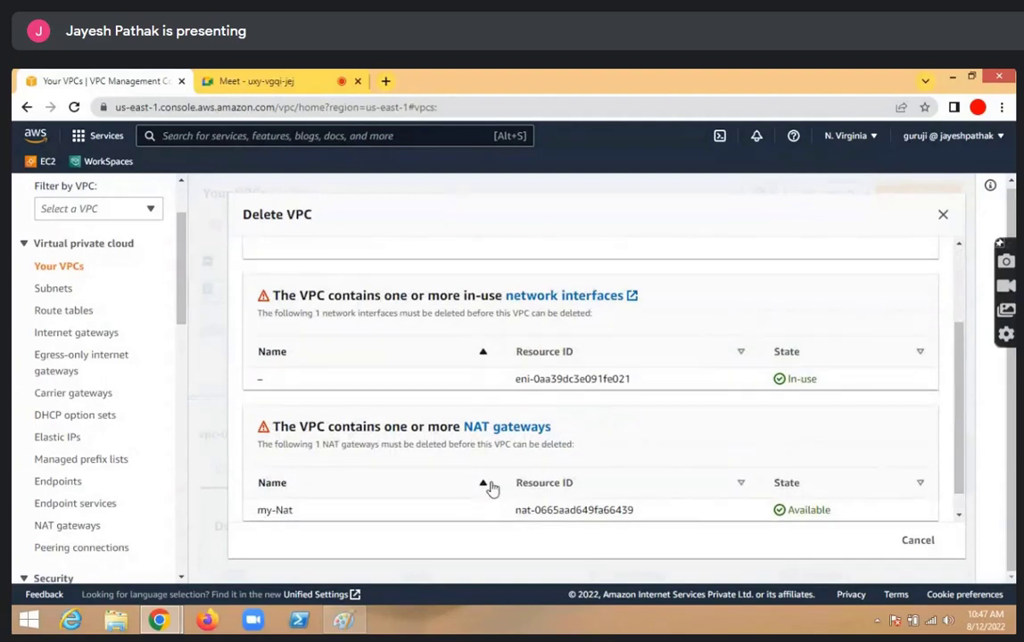
{"action": "scroll", "coordinate": [493, 487], "scroll_direction": "down", "scroll_amount": 1}
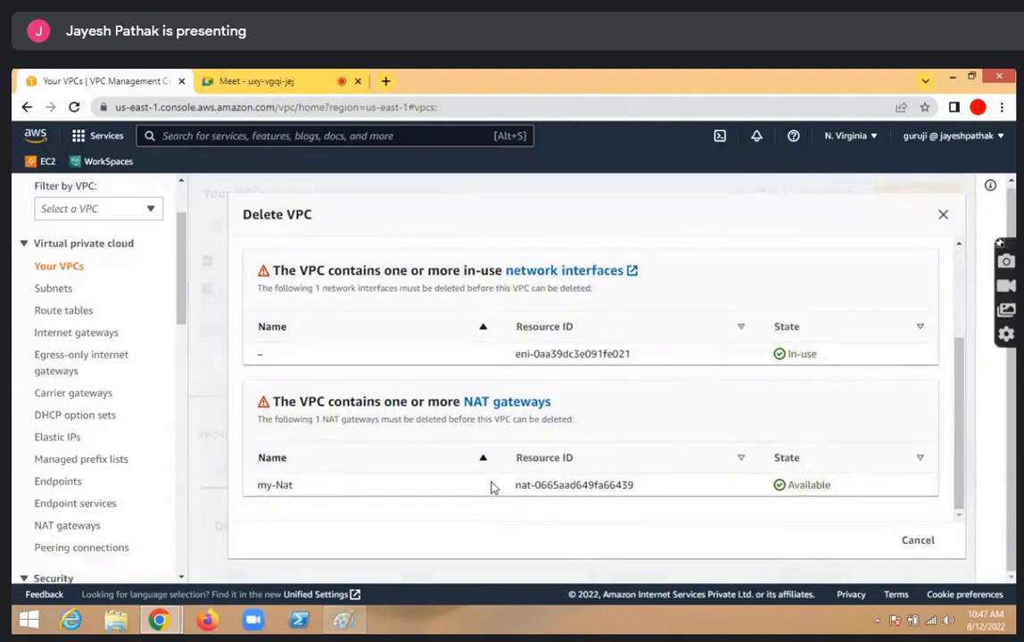
{"action": "scroll", "coordinate": [491, 487], "scroll_direction": "up", "scroll_amount": 5}
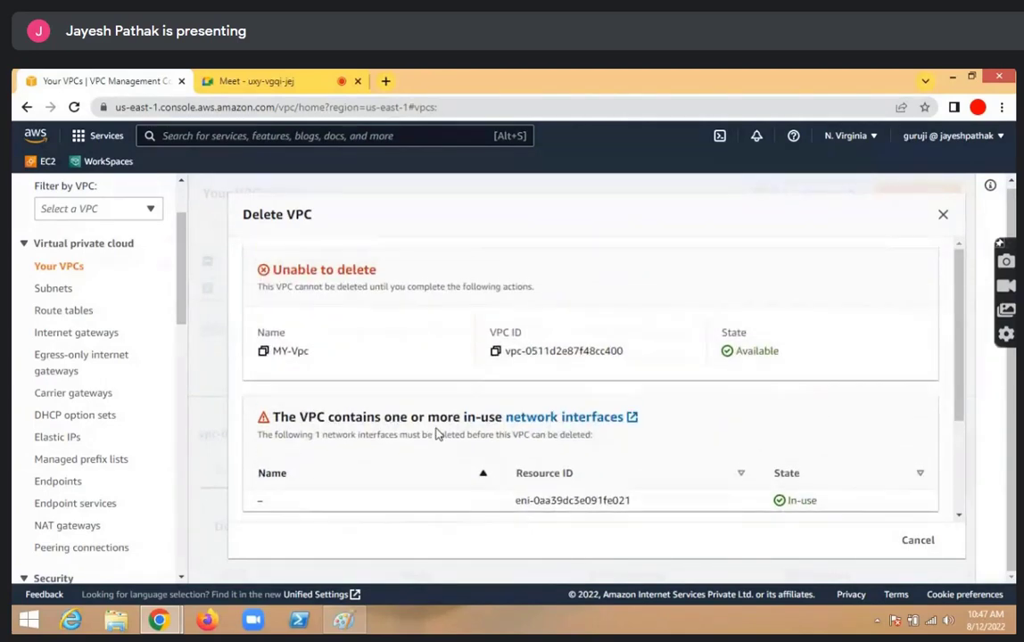
{"action": "left_click", "coordinate": [943, 216]}
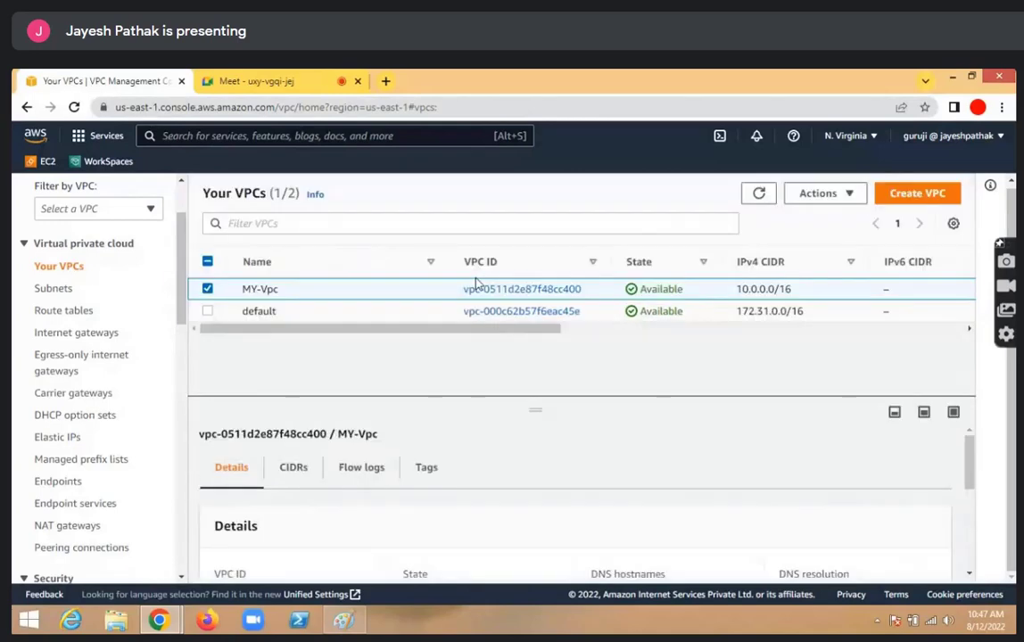
Open the list of NAT gateways in the VPC console
{"action": "scroll", "coordinate": [36, 268], "scroll_direction": "up", "scroll_amount": 2}
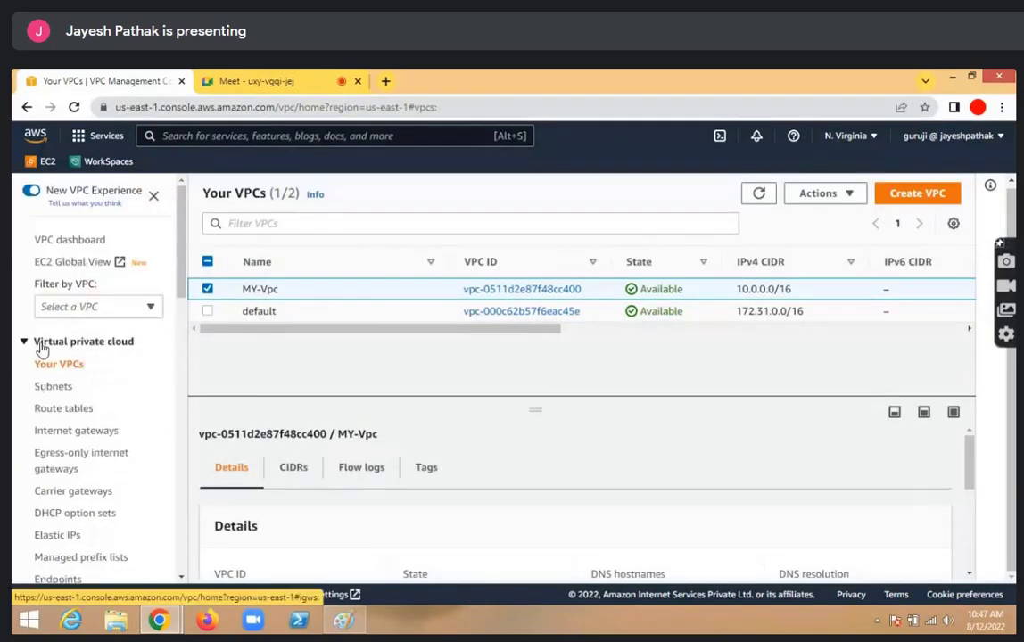
{"action": "scroll", "coordinate": [42, 345], "scroll_direction": "down", "scroll_amount": 4}
{"action": "scroll", "coordinate": [42, 346], "scroll_direction": "down", "scroll_amount": 8}
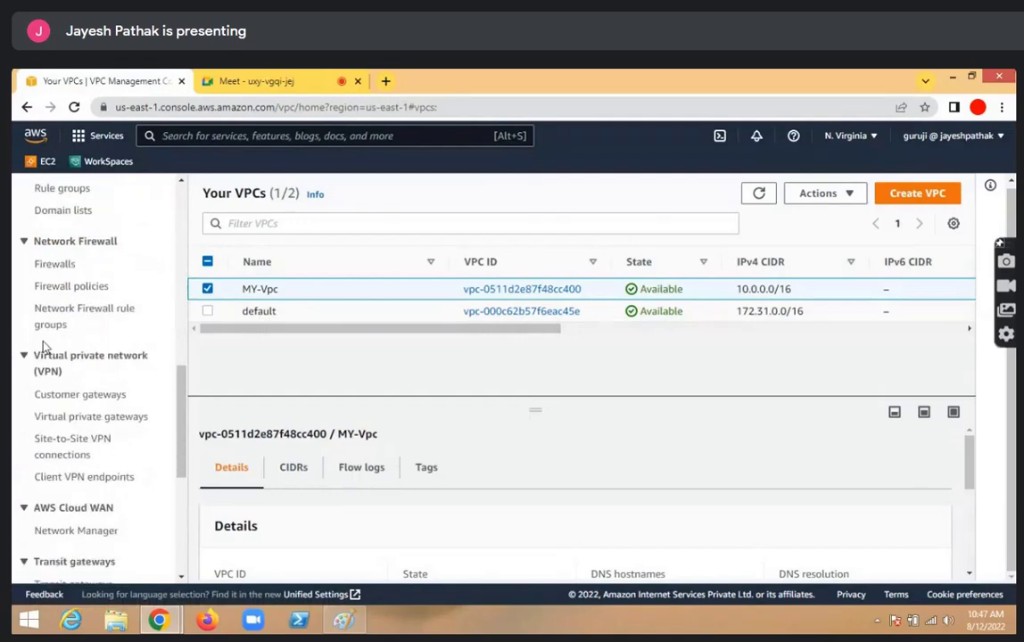
{"action": "scroll", "coordinate": [43, 343], "scroll_direction": "down", "scroll_amount": 2}
{"action": "scroll", "coordinate": [42, 341], "scroll_direction": "up", "scroll_amount": 3}
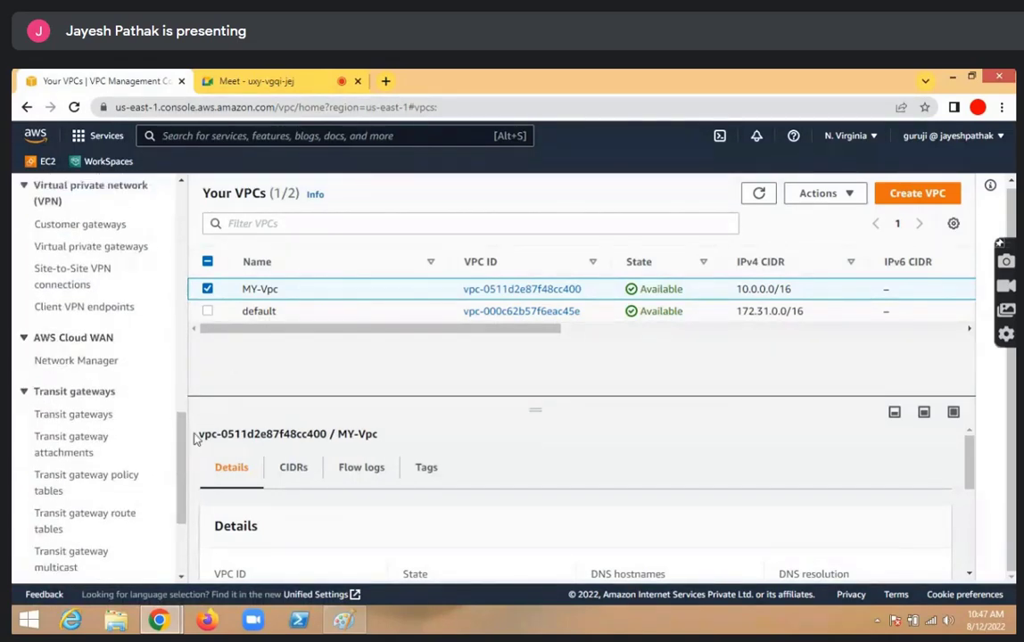
{"action": "left_click_drag", "start_coordinate": [182, 439], "coordinate": [182, 301]}
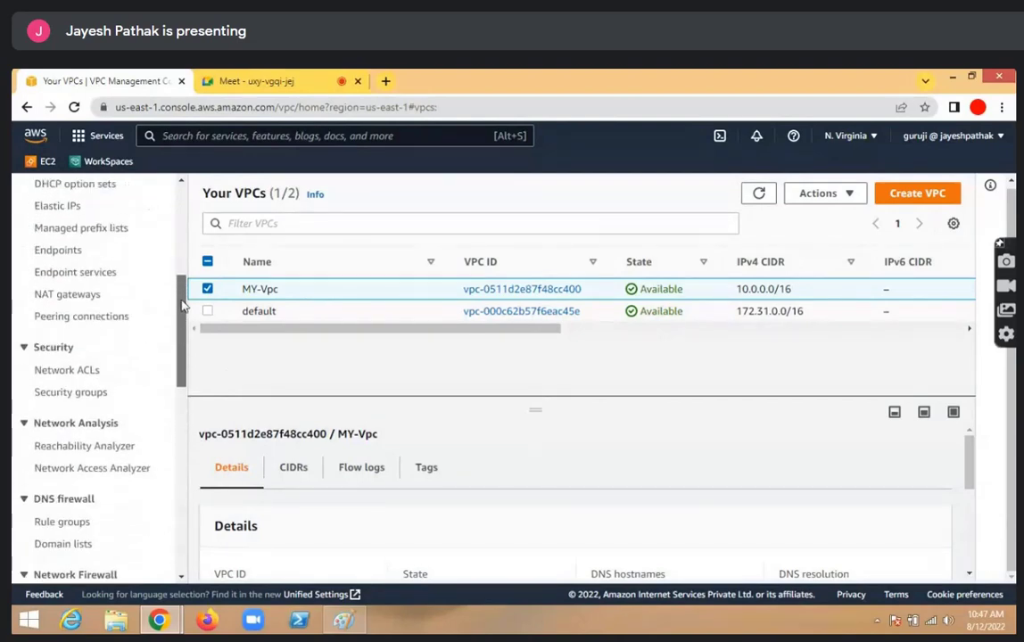
{"action": "left_click", "coordinate": [68, 295]}
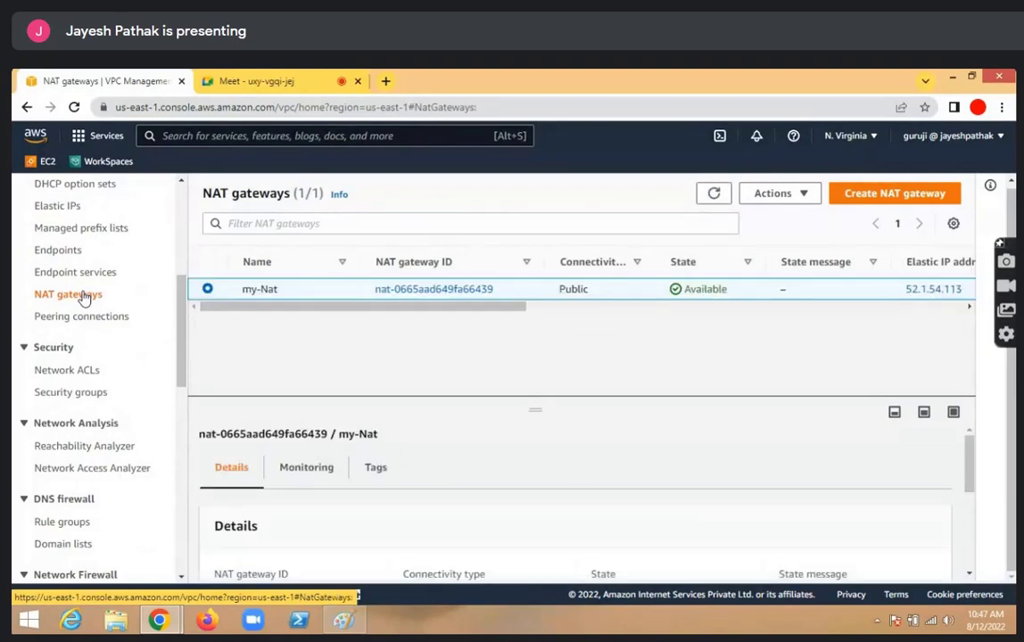
{"action": "left_click", "coordinate": [808, 198]}
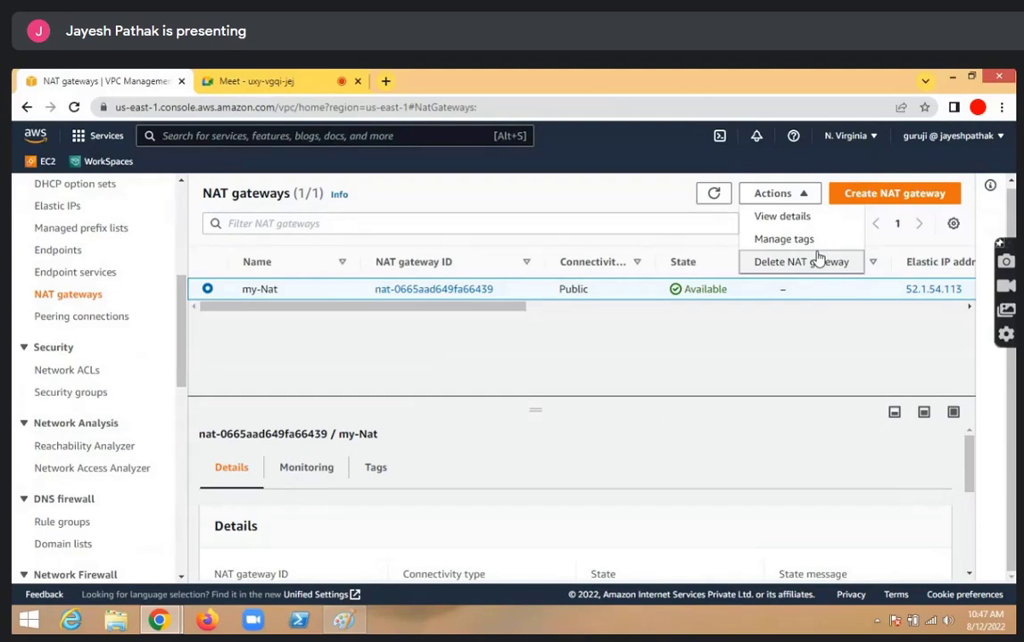
{"action": "left_click", "coordinate": [819, 258]}
{"action": "left_click", "coordinate": [795, 246]}
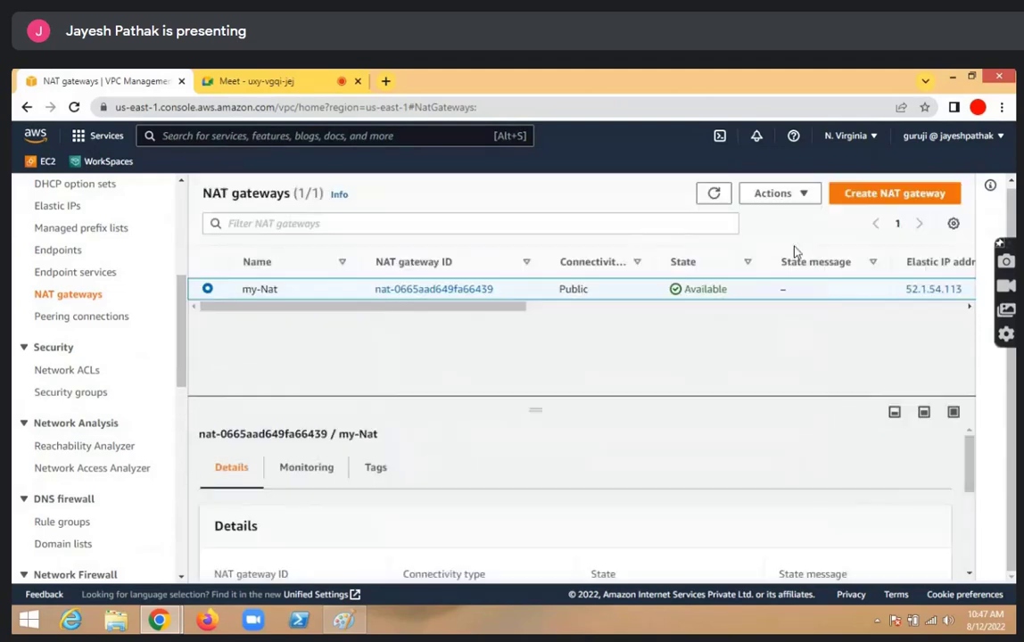
Delete the NAT gateway my-Nat, confirming with the word "delete"
{"action": "scroll", "coordinate": [105, 403], "scroll_direction": "up", "scroll_amount": 2}
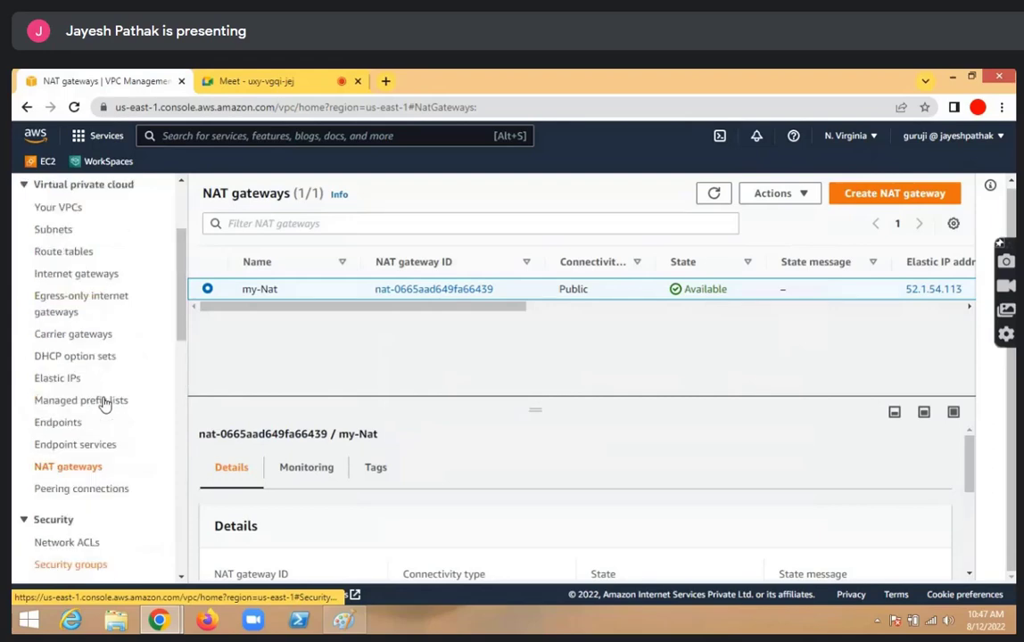
{"action": "left_click_drag", "start_coordinate": [190, 326], "coordinate": [202, 371]}
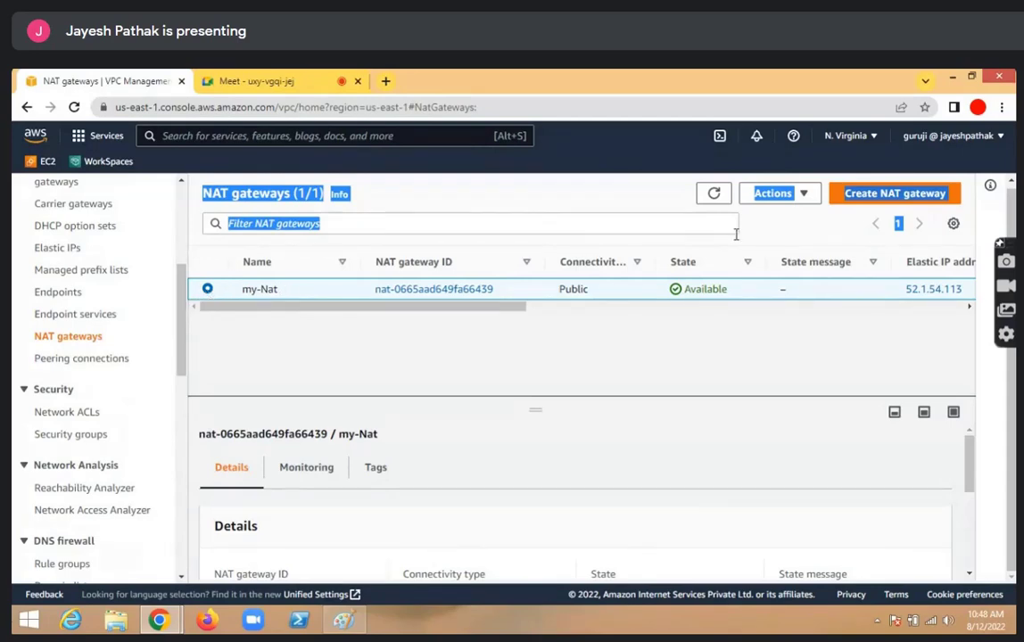
{"action": "left_click", "coordinate": [797, 194]}
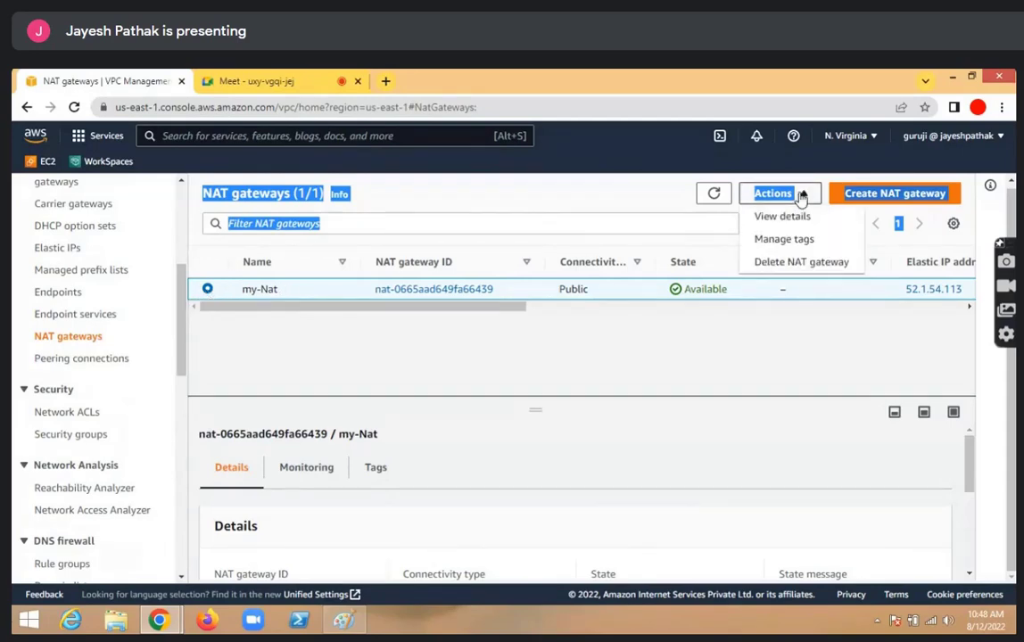
{"action": "left_click", "coordinate": [779, 263]}
{"action": "left_click", "coordinate": [534, 478]}
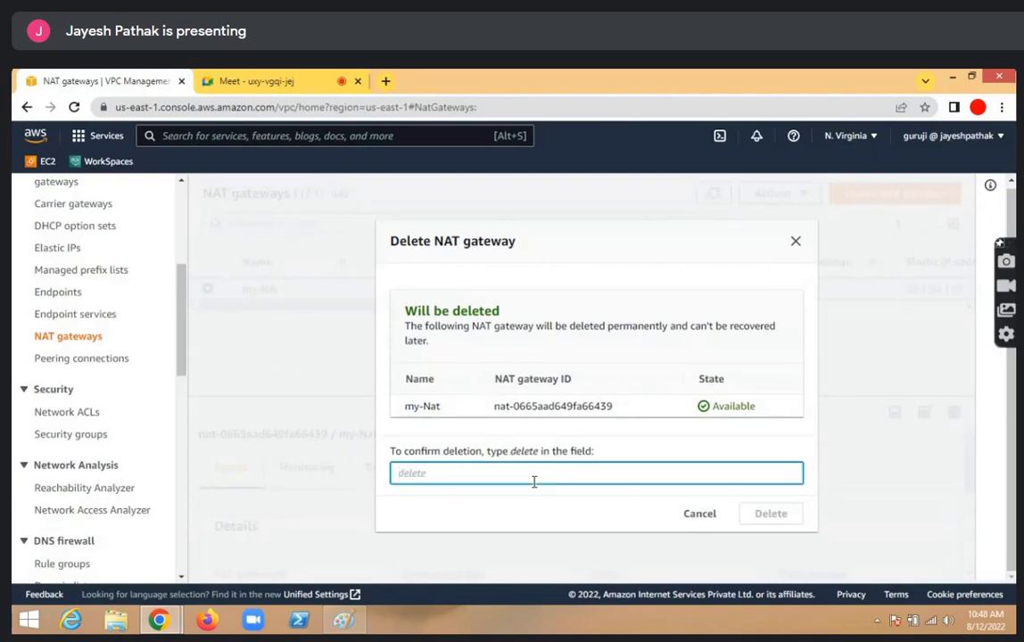
{"action": "type", "text": "delete"}
{"action": "key", "text": "Return"}
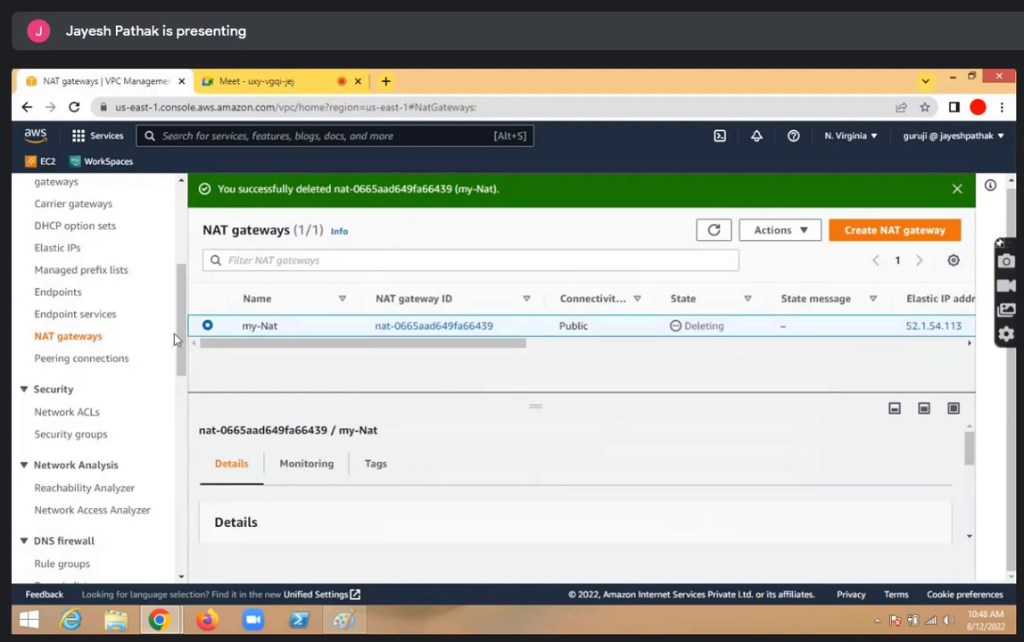
Try to delete the pub and pvt route tables together, and read the restrictions listed for each of them
{"action": "scroll", "coordinate": [81, 258], "scroll_direction": "up", "scroll_amount": 2}
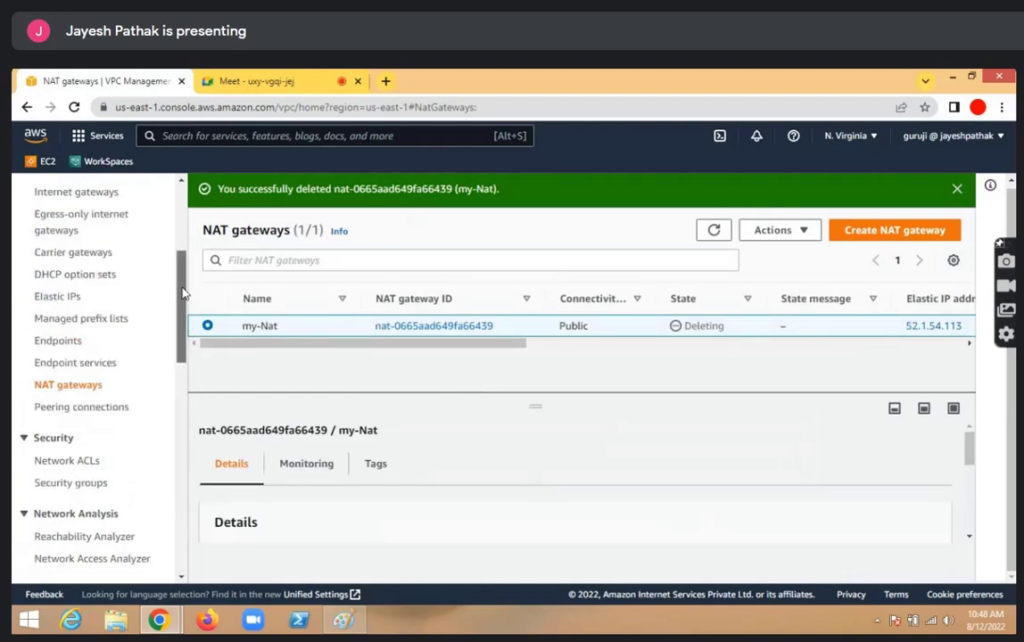
{"action": "left_click", "coordinate": [66, 217]}
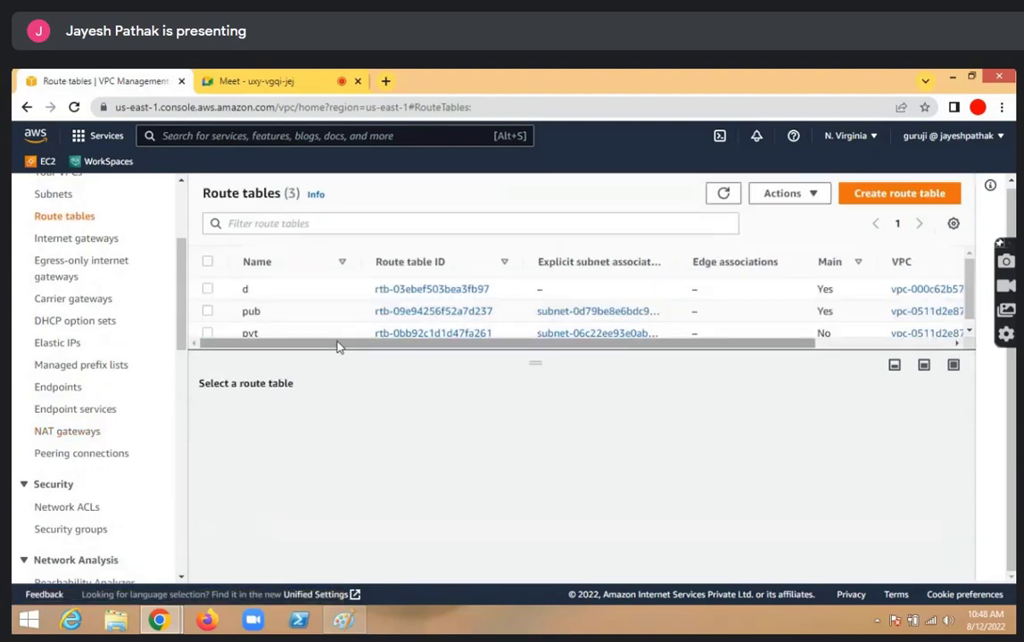
{"action": "left_click", "coordinate": [207, 312]}
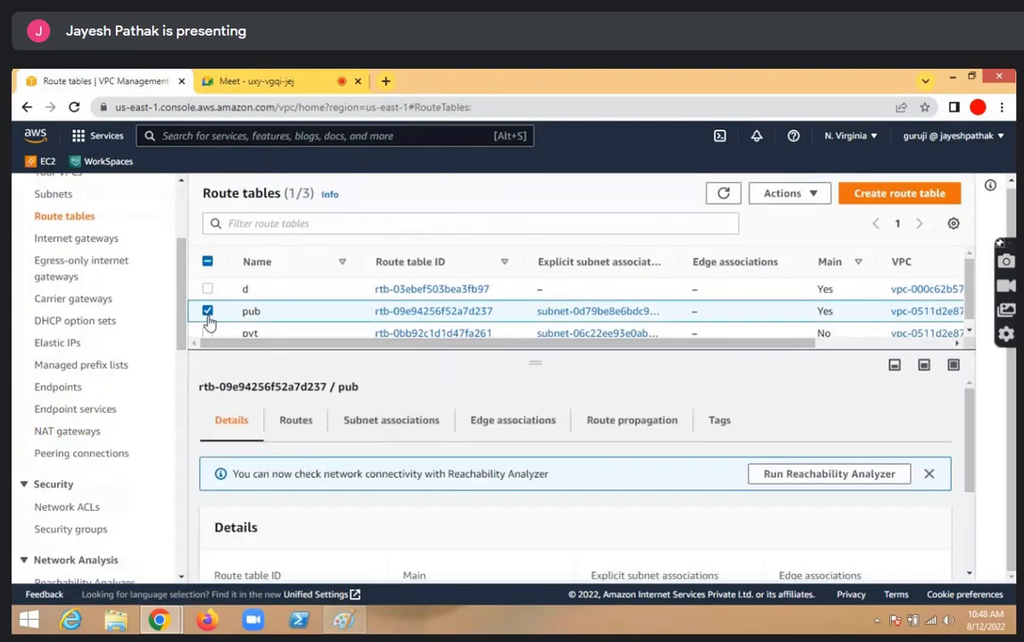
{"action": "left_click", "coordinate": [207, 333]}
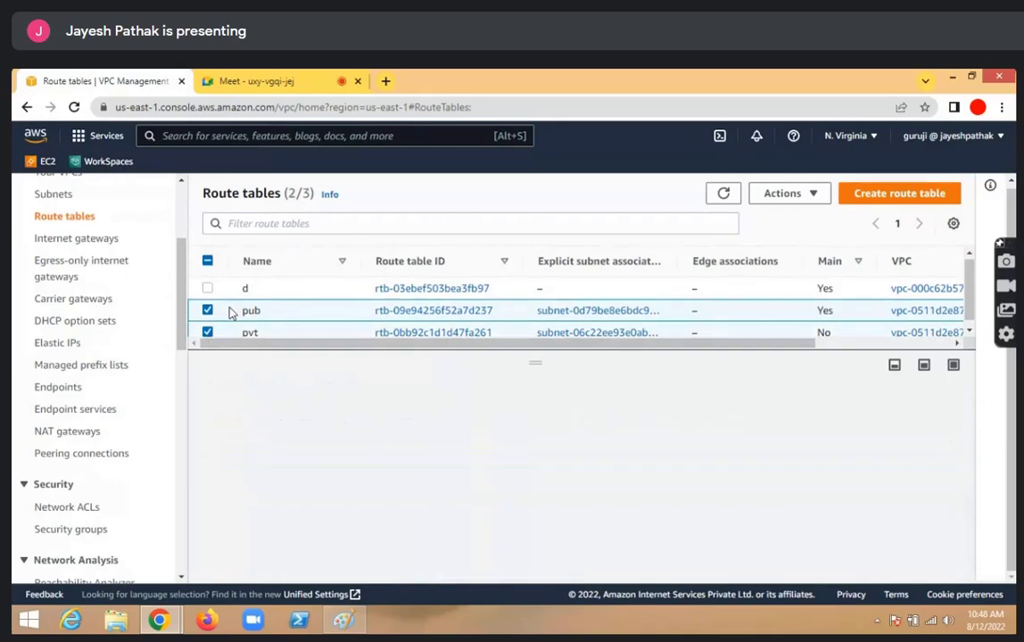
{"action": "left_click", "coordinate": [785, 194]}
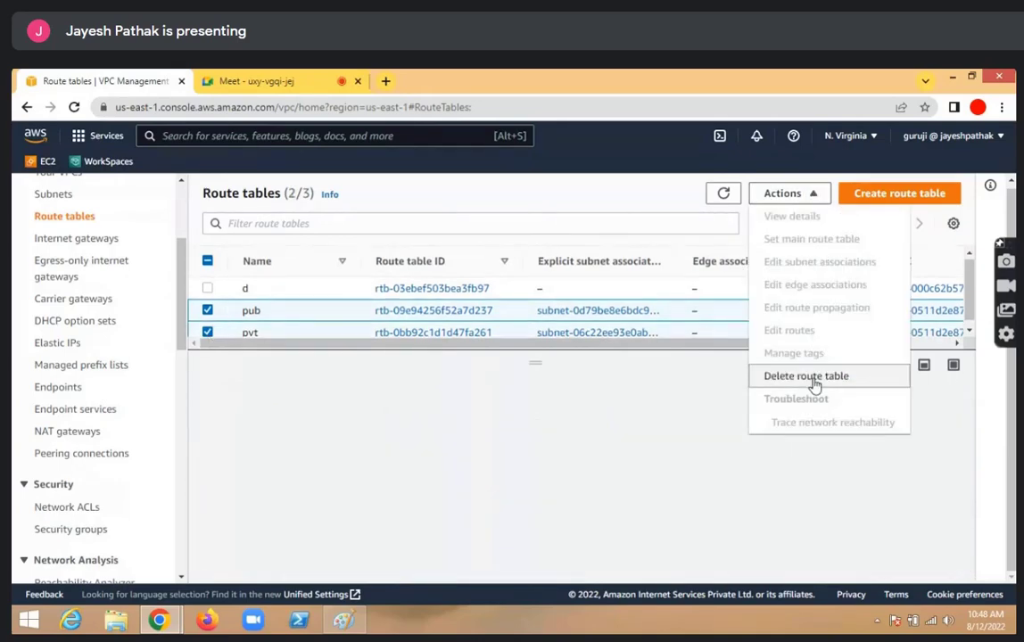
{"action": "left_click", "coordinate": [808, 376]}
{"action": "scroll", "coordinate": [572, 403], "scroll_direction": "down", "scroll_amount": 2}
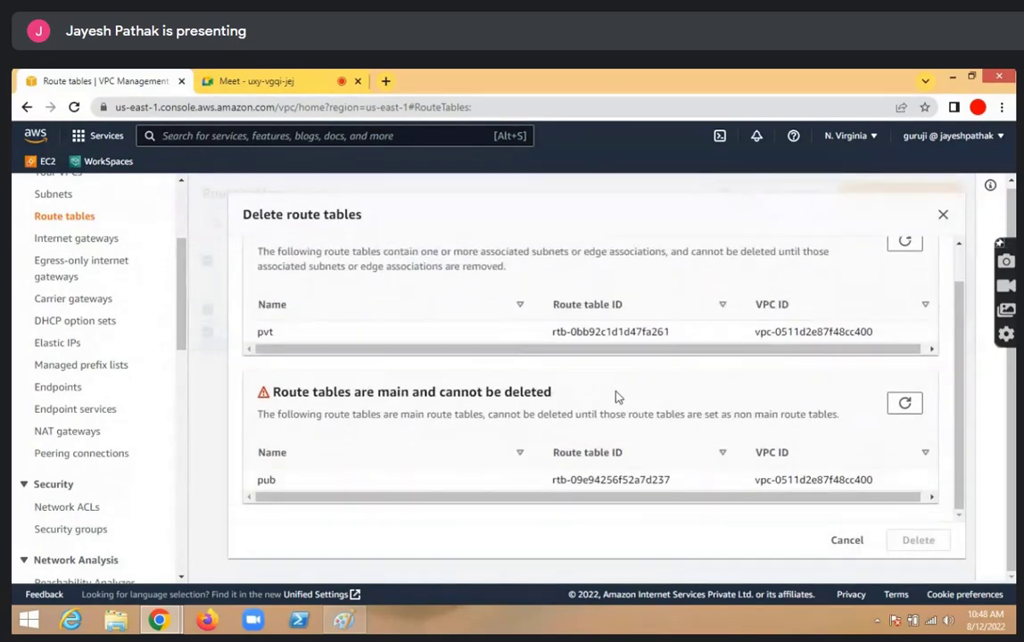
{"action": "scroll", "coordinate": [615, 395], "scroll_direction": "up", "scroll_amount": 1}
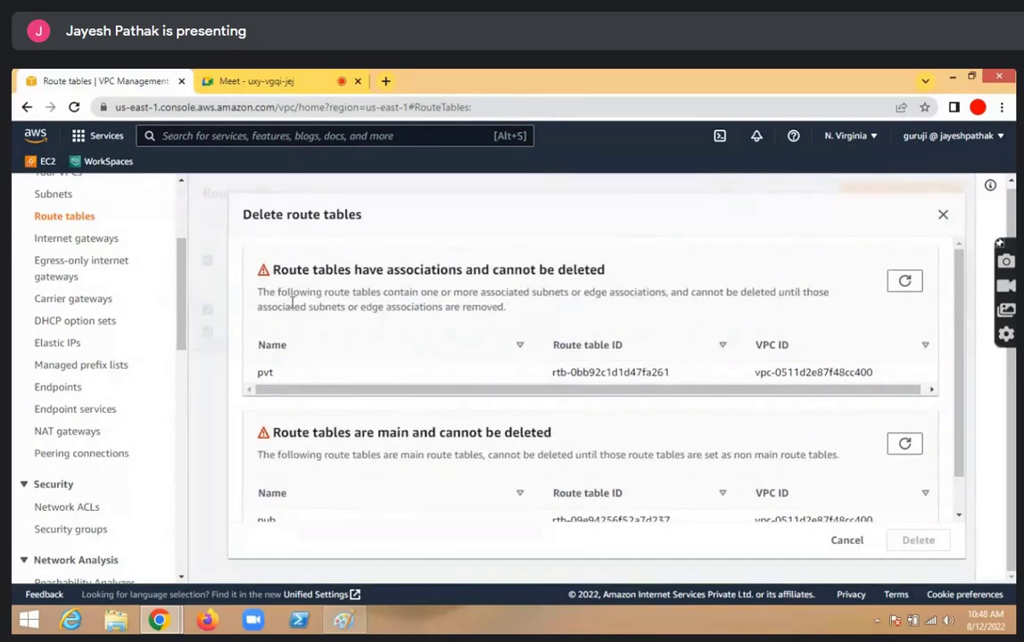
Dismiss the route table deletion dialog and clear the selection of the pub and pvt route tables
{"action": "left_click", "coordinate": [948, 220]}
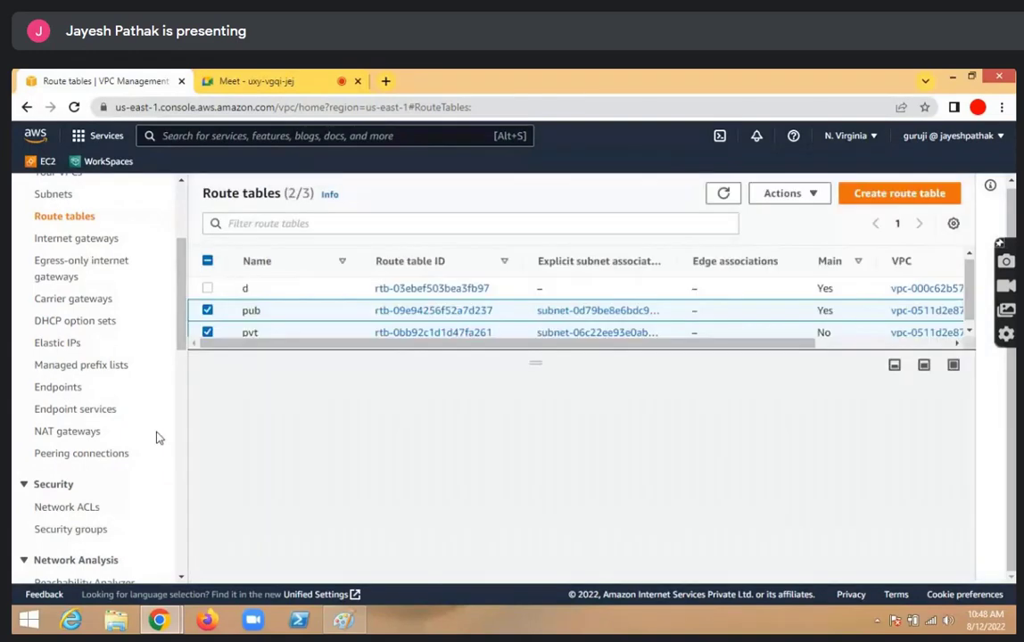
{"action": "left_click", "coordinate": [208, 332]}
{"action": "left_click", "coordinate": [208, 332]}
{"action": "scroll", "coordinate": [40, 368], "scroll_direction": "down", "scroll_amount": 1}
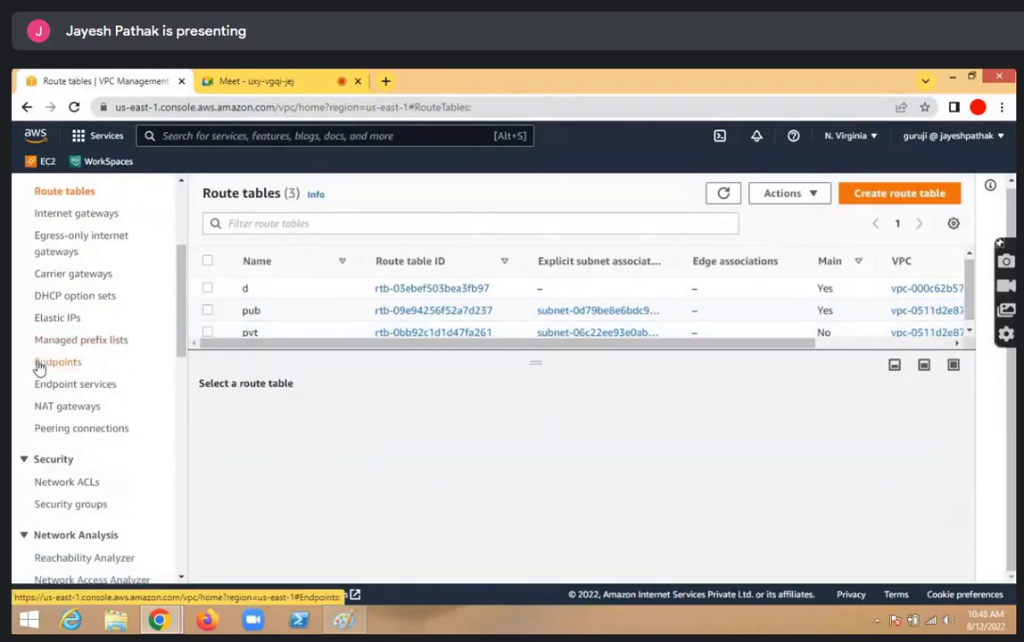
{"action": "scroll", "coordinate": [39, 371], "scroll_direction": "up", "scroll_amount": 3}
{"action": "scroll", "coordinate": [39, 373], "scroll_direction": "down", "scroll_amount": 1}
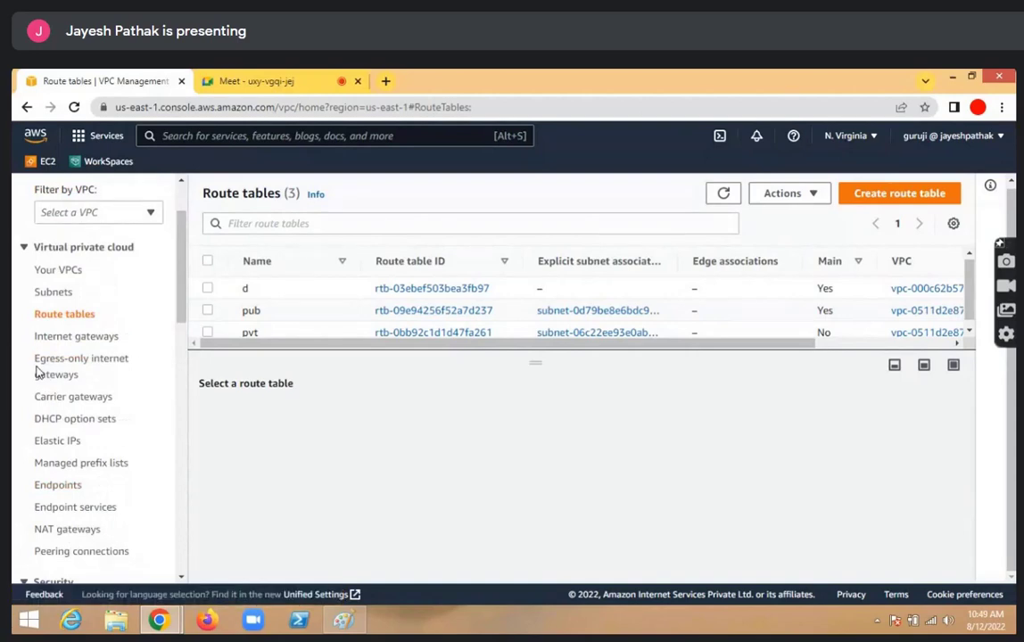
{"action": "scroll", "coordinate": [39, 373], "scroll_direction": "up", "scroll_amount": 2}
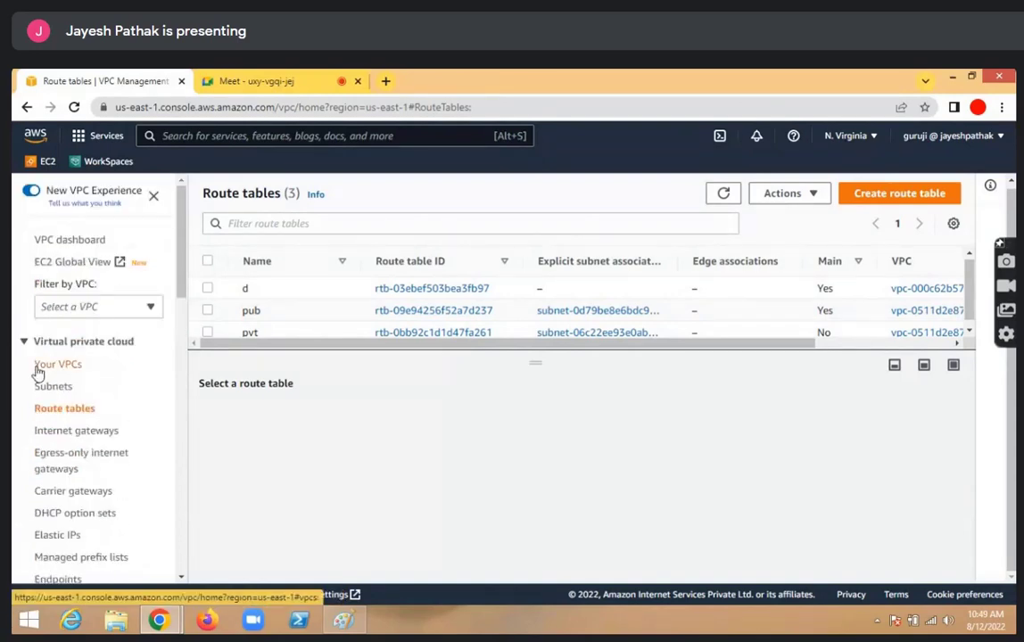
{"action": "scroll", "coordinate": [39, 373], "scroll_direction": "down", "scroll_amount": 4}
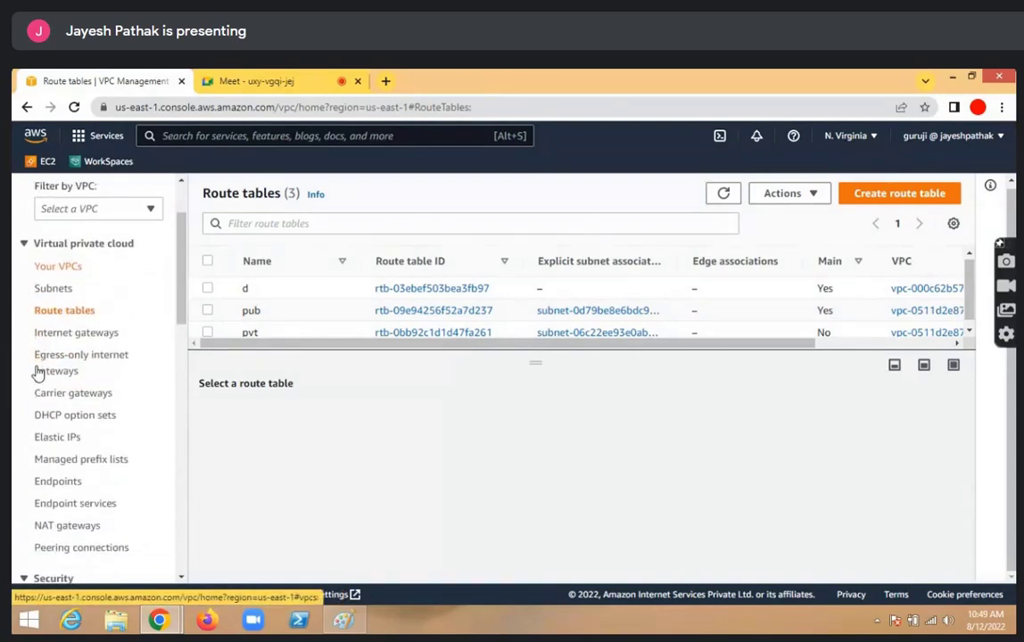
{"action": "scroll", "coordinate": [38, 373], "scroll_direction": "down", "scroll_amount": 1}
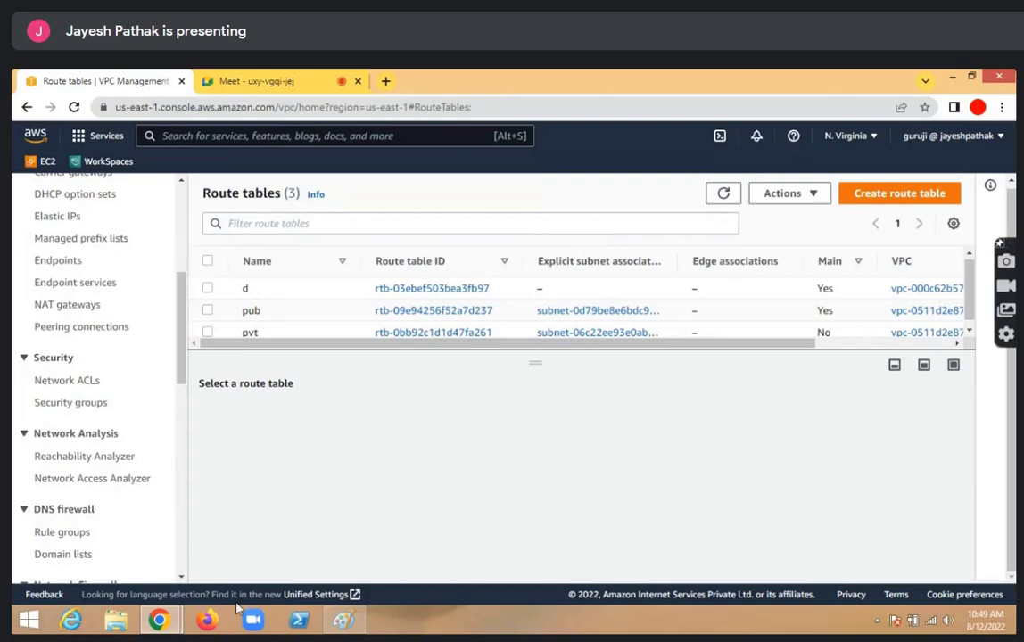
Switch to Paint and handwrite the CIDR block 10.0.0.0/20 with the Pencil near the top of the canvas
{"action": "left_click", "coordinate": [356, 631]}
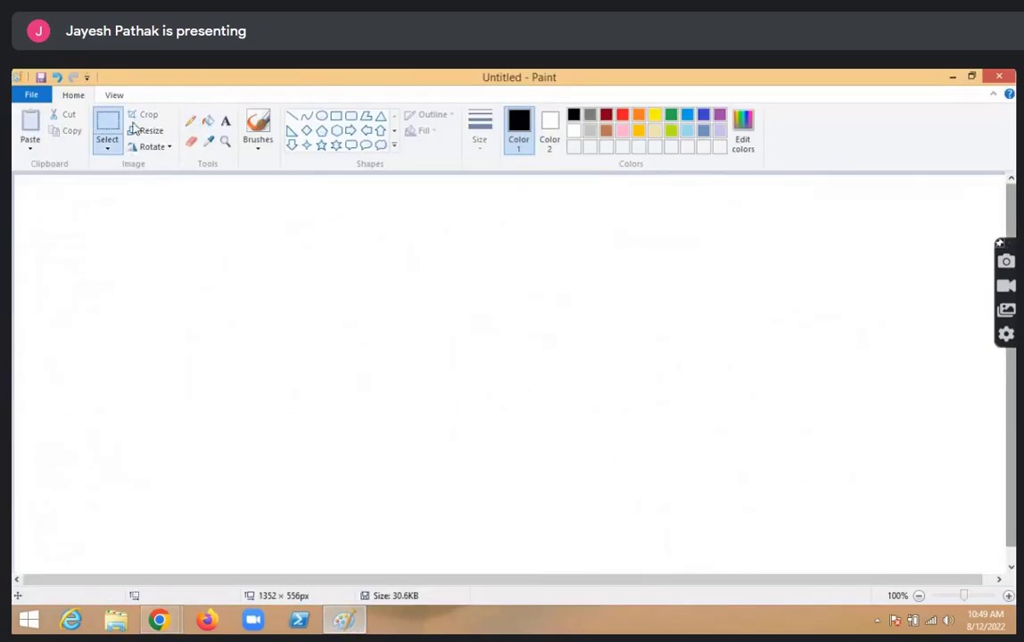
{"action": "left_click", "coordinate": [190, 120]}
{"action": "left_click_drag", "start_coordinate": [385, 207], "coordinate": [389, 265]}
{"action": "mouse_move", "coordinate": [410, 228]}
{"action": "left_mouse_down"}
{"action": "mouse_move", "coordinate": [599, 215]}
{"action": "mouse_move", "coordinate": [600, 252]}
{"action": "left_mouse_up"}
{"action": "left_click", "coordinate": [442, 234]}
{"action": "left_click", "coordinate": [492, 225]}
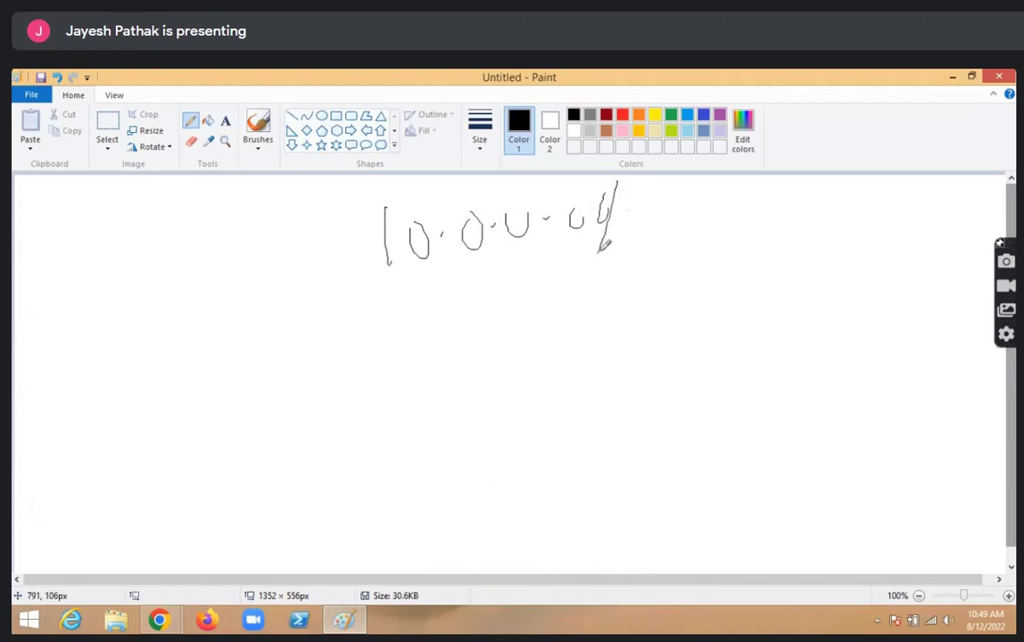
{"action": "mouse_move", "coordinate": [632, 214]}
{"action": "left_mouse_down"}
{"action": "mouse_move", "coordinate": [660, 230]}
{"action": "mouse_move", "coordinate": [684, 220]}
{"action": "left_mouse_up"}
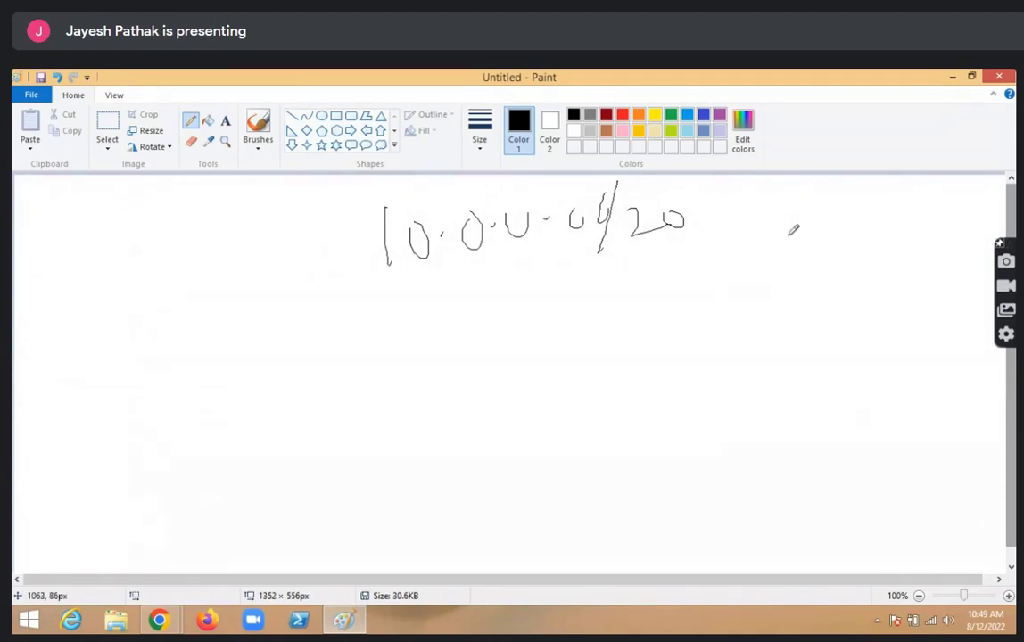
Handwrite 8 16 24 32 beside the CIDR block with a boxed 4 beneath, and bracket the address's first two octets
{"action": "mouse_move", "coordinate": [789, 223]}
{"action": "left_mouse_down"}
{"action": "mouse_move", "coordinate": [785, 266]}
{"action": "mouse_move", "coordinate": [792, 219]}
{"action": "mouse_move", "coordinate": [826, 266]}
{"action": "left_mouse_up"}
{"action": "mouse_move", "coordinate": [844, 225]}
{"action": "left_mouse_down"}
{"action": "mouse_move", "coordinate": [852, 247]}
{"action": "mouse_move", "coordinate": [903, 207]}
{"action": "mouse_move", "coordinate": [941, 223]}
{"action": "mouse_move", "coordinate": [977, 210]}
{"action": "mouse_move", "coordinate": [984, 194]}
{"action": "mouse_move", "coordinate": [1005, 214]}
{"action": "left_mouse_up"}
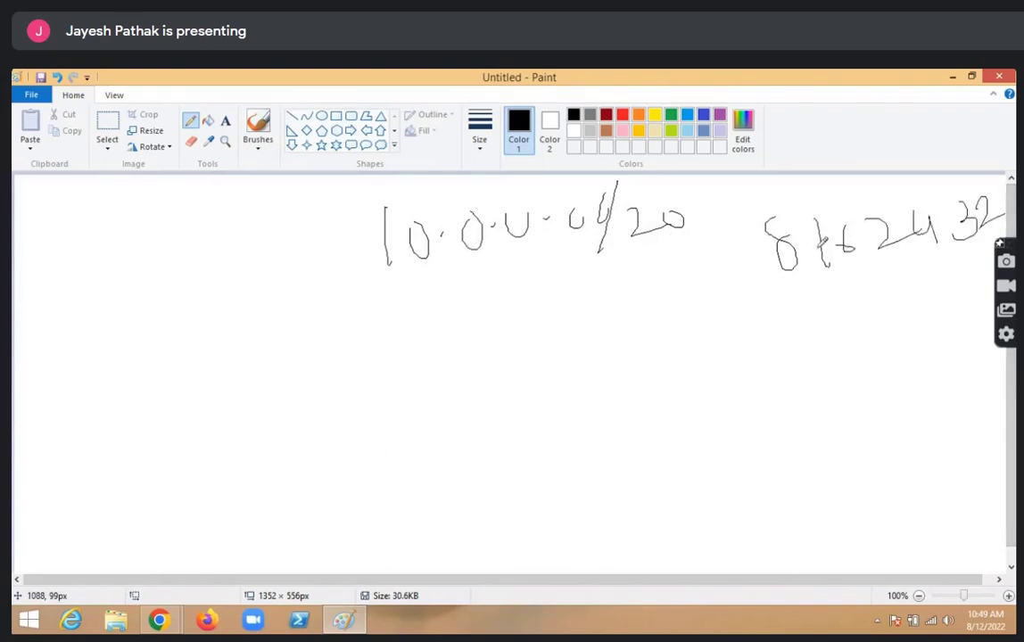
{"action": "mouse_move", "coordinate": [361, 212]}
{"action": "left_mouse_down"}
{"action": "mouse_move", "coordinate": [361, 259]}
{"action": "mouse_move", "coordinate": [477, 276]}
{"action": "mouse_move", "coordinate": [480, 221]}
{"action": "left_mouse_up"}
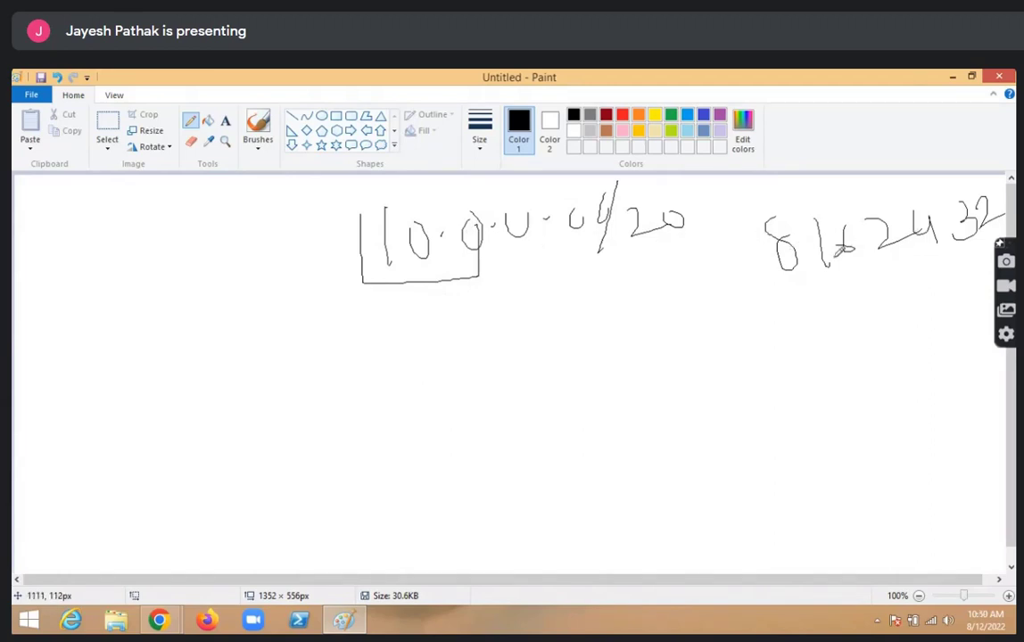
{"action": "left_click_drag", "start_coordinate": [862, 336], "coordinate": [865, 397]}
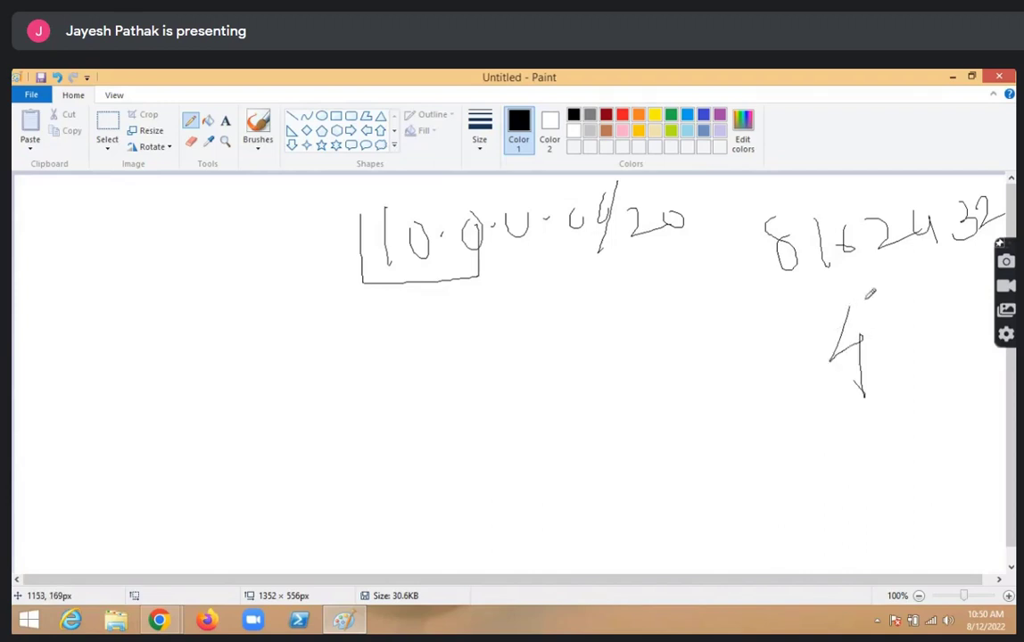
{"action": "mouse_move", "coordinate": [863, 299]}
{"action": "left_mouse_down"}
{"action": "mouse_move", "coordinate": [809, 406]}
{"action": "mouse_move", "coordinate": [864, 302]}
{"action": "left_mouse_up"}
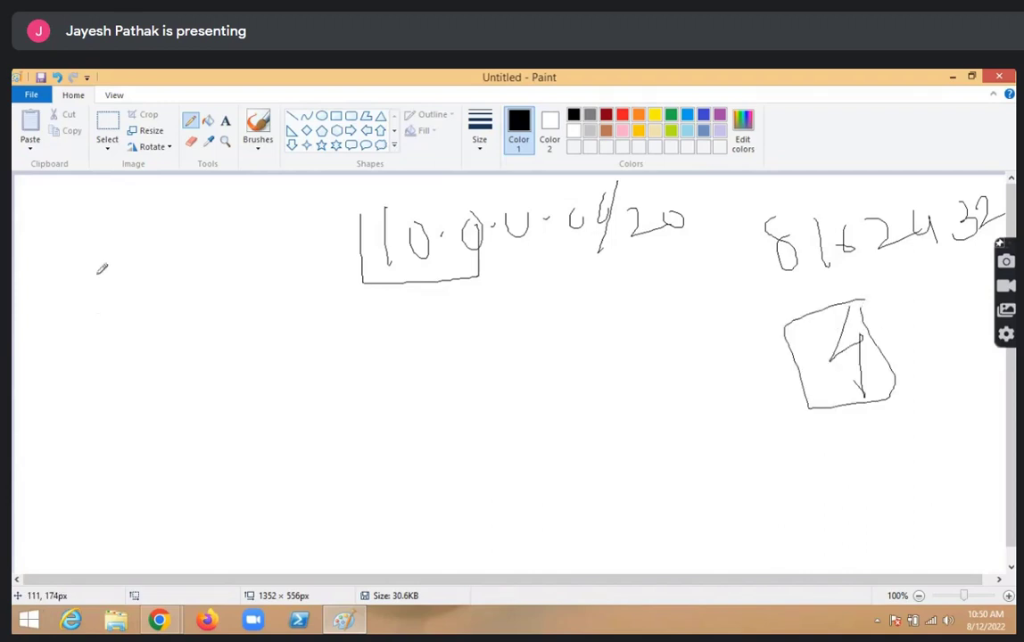
Draw a slanted column of short bit strokes down the canvas's left side and tick the first four
{"action": "left_click_drag", "start_coordinate": [94, 240], "coordinate": [158, 473]}
{"action": "left_click_drag", "start_coordinate": [163, 487], "coordinate": [186, 571]}
{"action": "left_click_drag", "start_coordinate": [207, 519], "coordinate": [218, 540]}
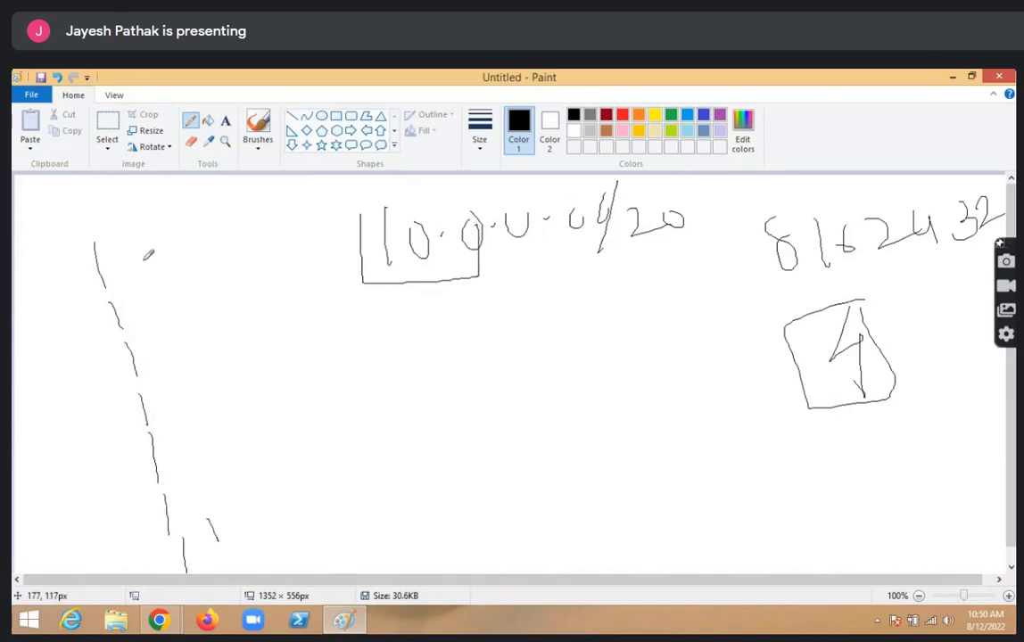
{"action": "left_click_drag", "start_coordinate": [108, 280], "coordinate": [151, 239]}
{"action": "mouse_move", "coordinate": [134, 305]}
{"action": "left_mouse_down"}
{"action": "mouse_move", "coordinate": [159, 327]}
{"action": "mouse_move", "coordinate": [177, 302]}
{"action": "left_mouse_up"}
{"action": "left_click_drag", "start_coordinate": [147, 358], "coordinate": [190, 355]}
{"action": "left_click_drag", "start_coordinate": [165, 410], "coordinate": [213, 384]}
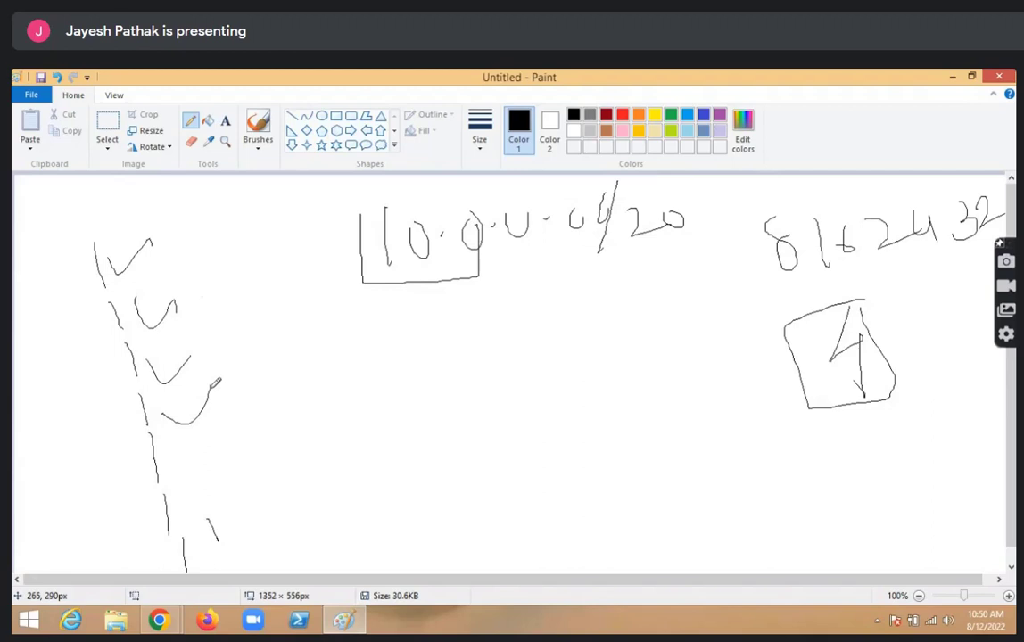
Outline the four ticked bits, extend the address bracket under the third octet, and tick the fifth bit
{"action": "mouse_move", "coordinate": [187, 225]}
{"action": "left_mouse_down"}
{"action": "mouse_move", "coordinate": [29, 218]}
{"action": "mouse_move", "coordinate": [214, 281]}
{"action": "left_mouse_up"}
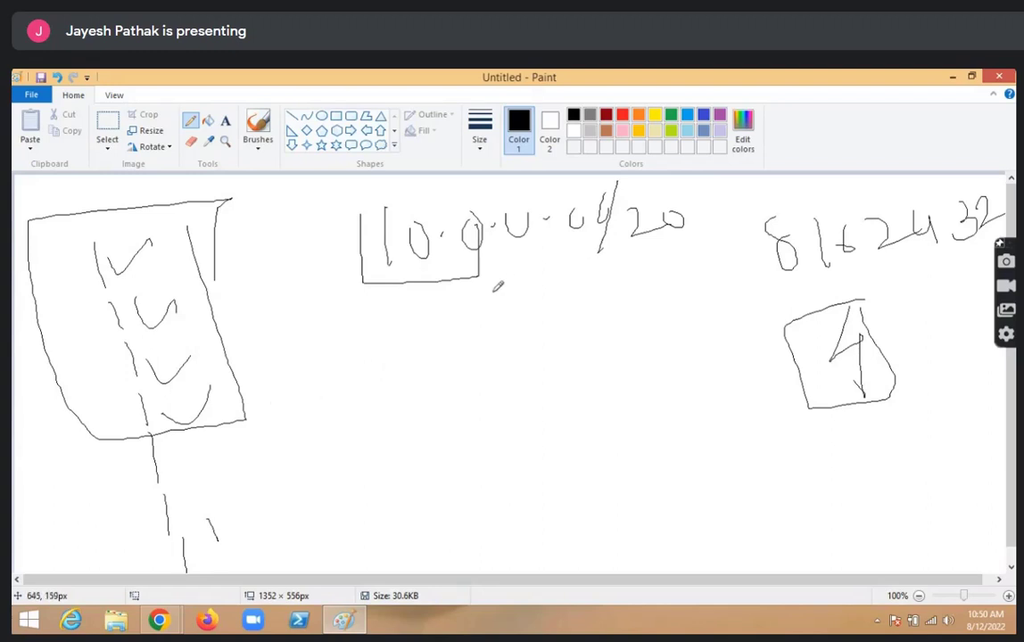
{"action": "left_click_drag", "start_coordinate": [479, 276], "coordinate": [527, 272]}
{"action": "mouse_move", "coordinate": [152, 227]}
{"action": "left_mouse_down"}
{"action": "mouse_move", "coordinate": [124, 225]}
{"action": "mouse_move", "coordinate": [76, 312]}
{"action": "mouse_move", "coordinate": [124, 417]}
{"action": "mouse_move", "coordinate": [189, 353]}
{"action": "mouse_move", "coordinate": [200, 308]}
{"action": "mouse_move", "coordinate": [168, 228]}
{"action": "left_mouse_up"}
{"action": "left_click_drag", "start_coordinate": [179, 462], "coordinate": [244, 431]}
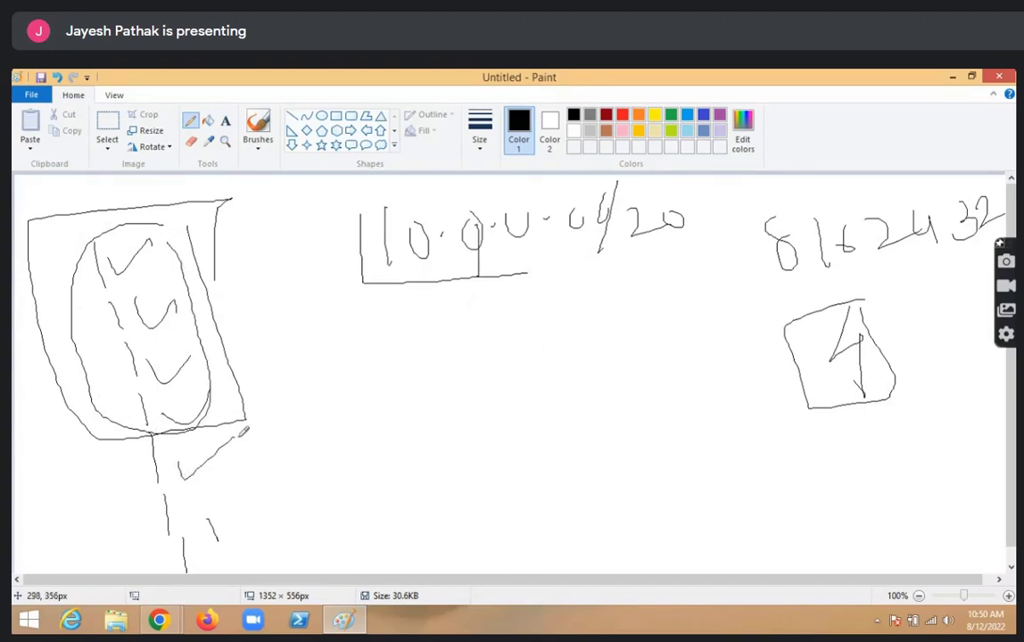
Handwrite the prefix 10.0.1 on four successive rows below the CIDR block
{"action": "mouse_move", "coordinate": [386, 298]}
{"action": "left_mouse_down"}
{"action": "mouse_move", "coordinate": [399, 337]}
{"action": "mouse_move", "coordinate": [419, 314]}
{"action": "mouse_move", "coordinate": [497, 308]}
{"action": "mouse_move", "coordinate": [511, 323]}
{"action": "left_mouse_up"}
{"action": "left_click_drag", "start_coordinate": [410, 369], "coordinate": [411, 393]}
{"action": "mouse_move", "coordinate": [430, 376]}
{"action": "left_mouse_down"}
{"action": "mouse_move", "coordinate": [489, 369]}
{"action": "mouse_move", "coordinate": [526, 391]}
{"action": "left_mouse_up"}
{"action": "left_click_drag", "start_coordinate": [416, 426], "coordinate": [421, 460]}
{"action": "left_click_drag", "start_coordinate": [462, 429], "coordinate": [444, 432]}
{"action": "left_click", "coordinate": [479, 437]}
{"action": "left_click_drag", "start_coordinate": [510, 434], "coordinate": [505, 432]}
{"action": "mouse_move", "coordinate": [436, 493]}
{"action": "left_mouse_down"}
{"action": "mouse_move", "coordinate": [439, 531]}
{"action": "mouse_move", "coordinate": [448, 514]}
{"action": "mouse_move", "coordinate": [559, 514]}
{"action": "left_mouse_up"}
{"action": "left_click", "coordinate": [546, 507]}
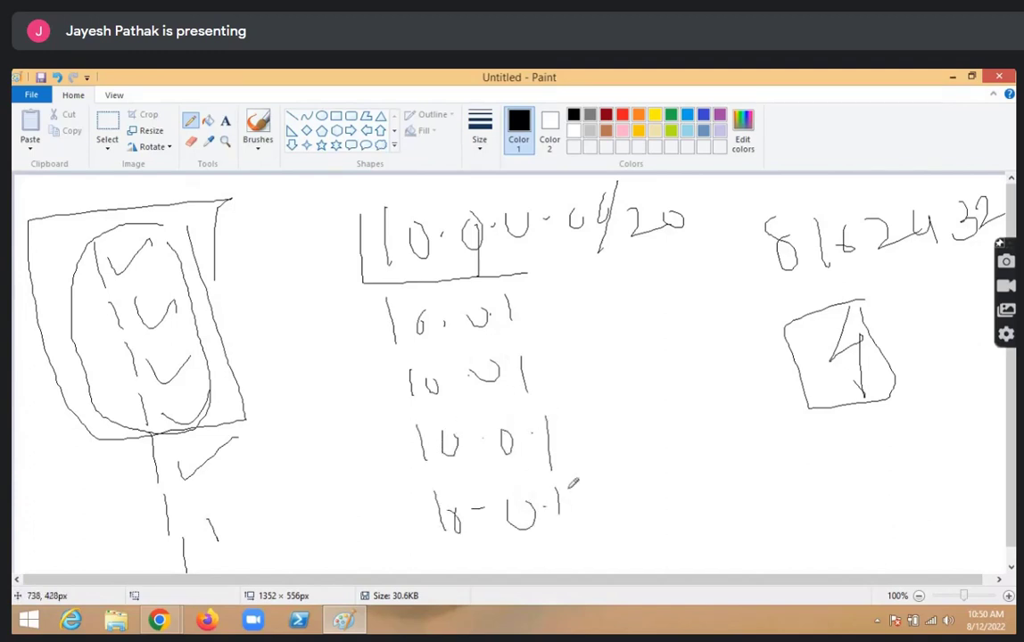
Retrace the fifth bit's tick and handwrite 10.0.2.0/20 below the four prefix rows
{"action": "left_click_drag", "start_coordinate": [184, 475], "coordinate": [228, 446]}
{"action": "mouse_move", "coordinate": [451, 548]}
{"action": "left_mouse_down"}
{"action": "mouse_move", "coordinate": [459, 569]}
{"action": "mouse_move", "coordinate": [501, 560]}
{"action": "left_mouse_up"}
{"action": "left_click_drag", "start_coordinate": [512, 551], "coordinate": [533, 553]}
{"action": "left_click_drag", "start_coordinate": [544, 544], "coordinate": [571, 558]}
{"action": "left_click", "coordinate": [587, 544]}
{"action": "mouse_move", "coordinate": [624, 528]}
{"action": "left_mouse_down"}
{"action": "mouse_move", "coordinate": [612, 546]}
{"action": "mouse_move", "coordinate": [626, 529]}
{"action": "mouse_move", "coordinate": [643, 575]}
{"action": "left_mouse_up"}
{"action": "left_click_drag", "start_coordinate": [670, 531], "coordinate": [679, 552]}
{"action": "left_click_drag", "start_coordinate": [705, 508], "coordinate": [706, 511]}
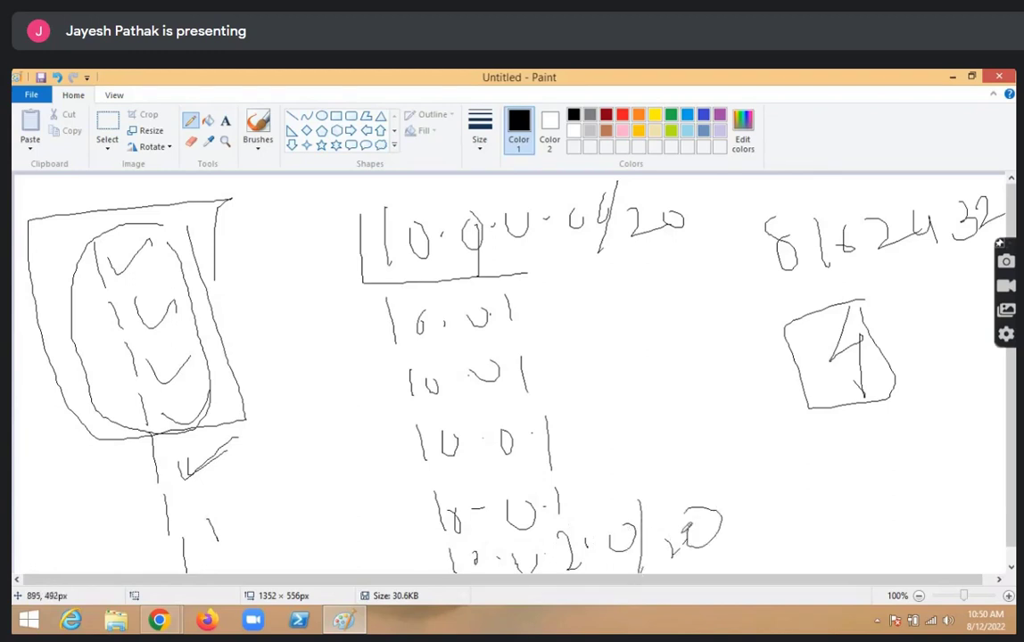